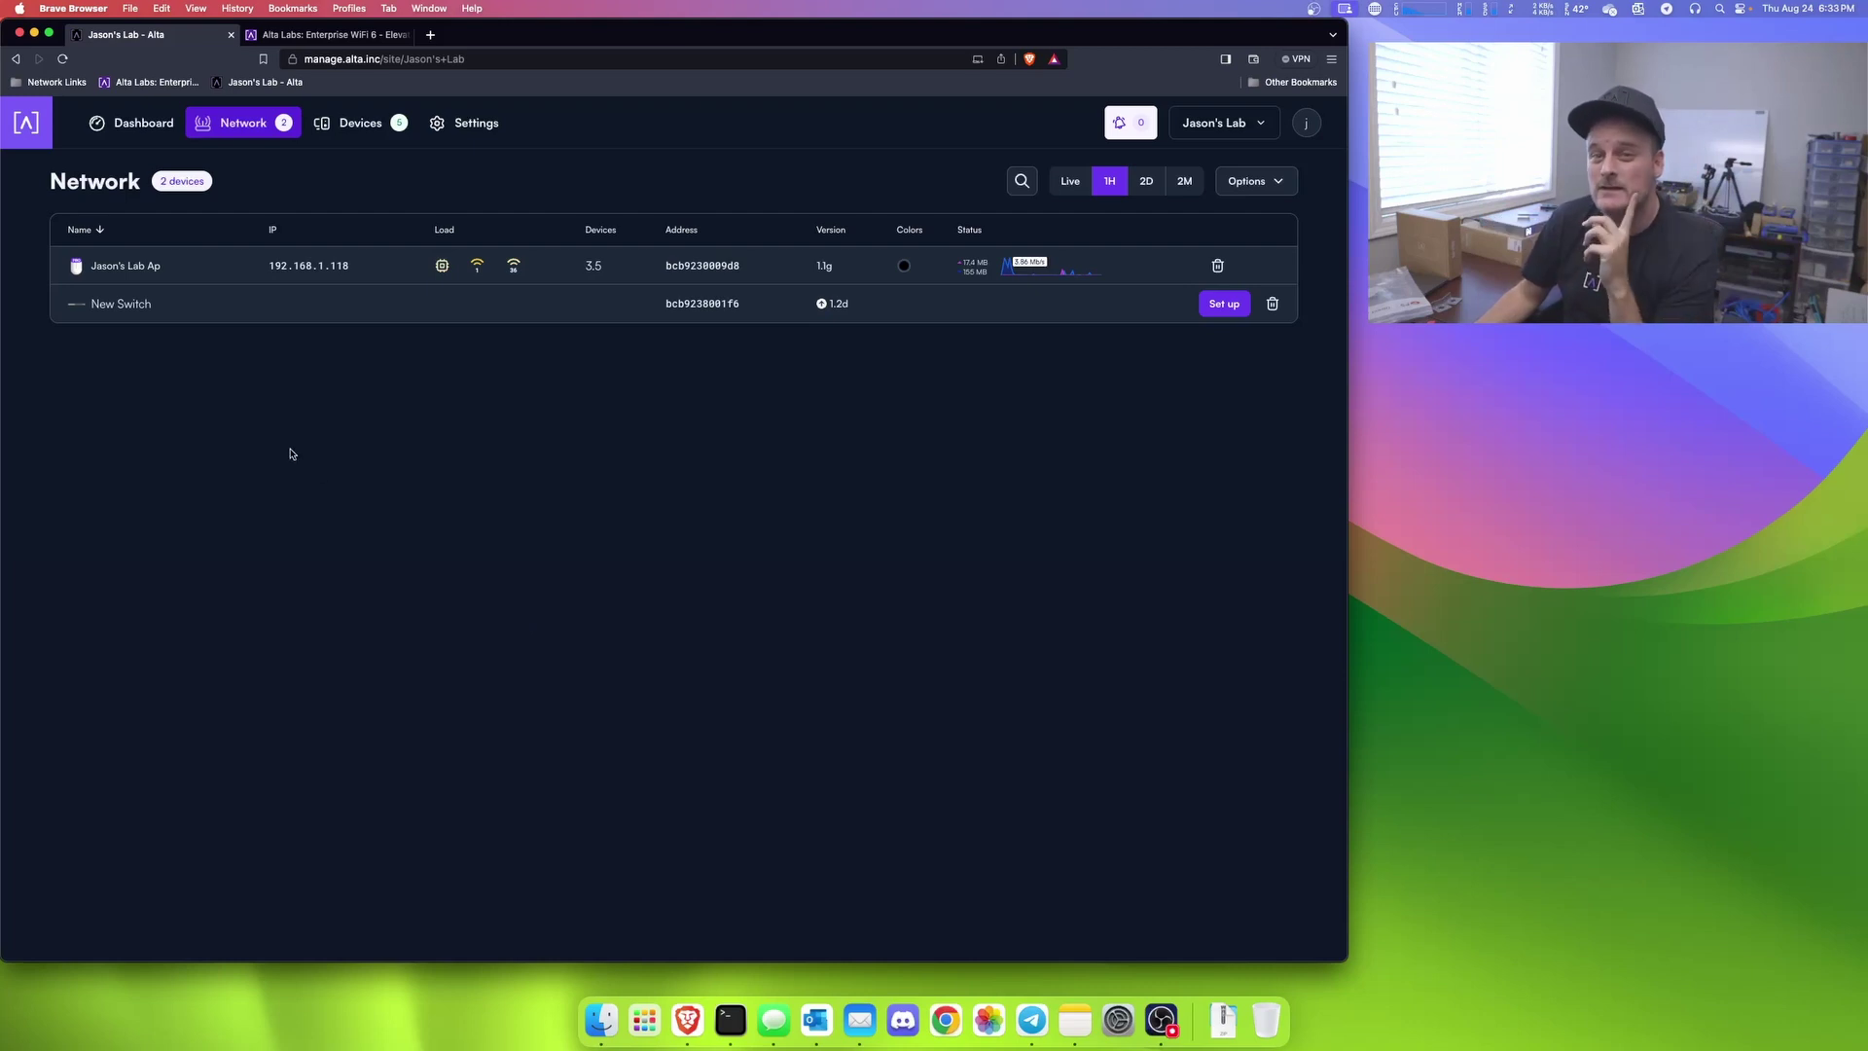
Step: Set up the newly discovered switch and name it 'Main Switch'
{"action": "left_click", "coordinate": [1224, 304]}
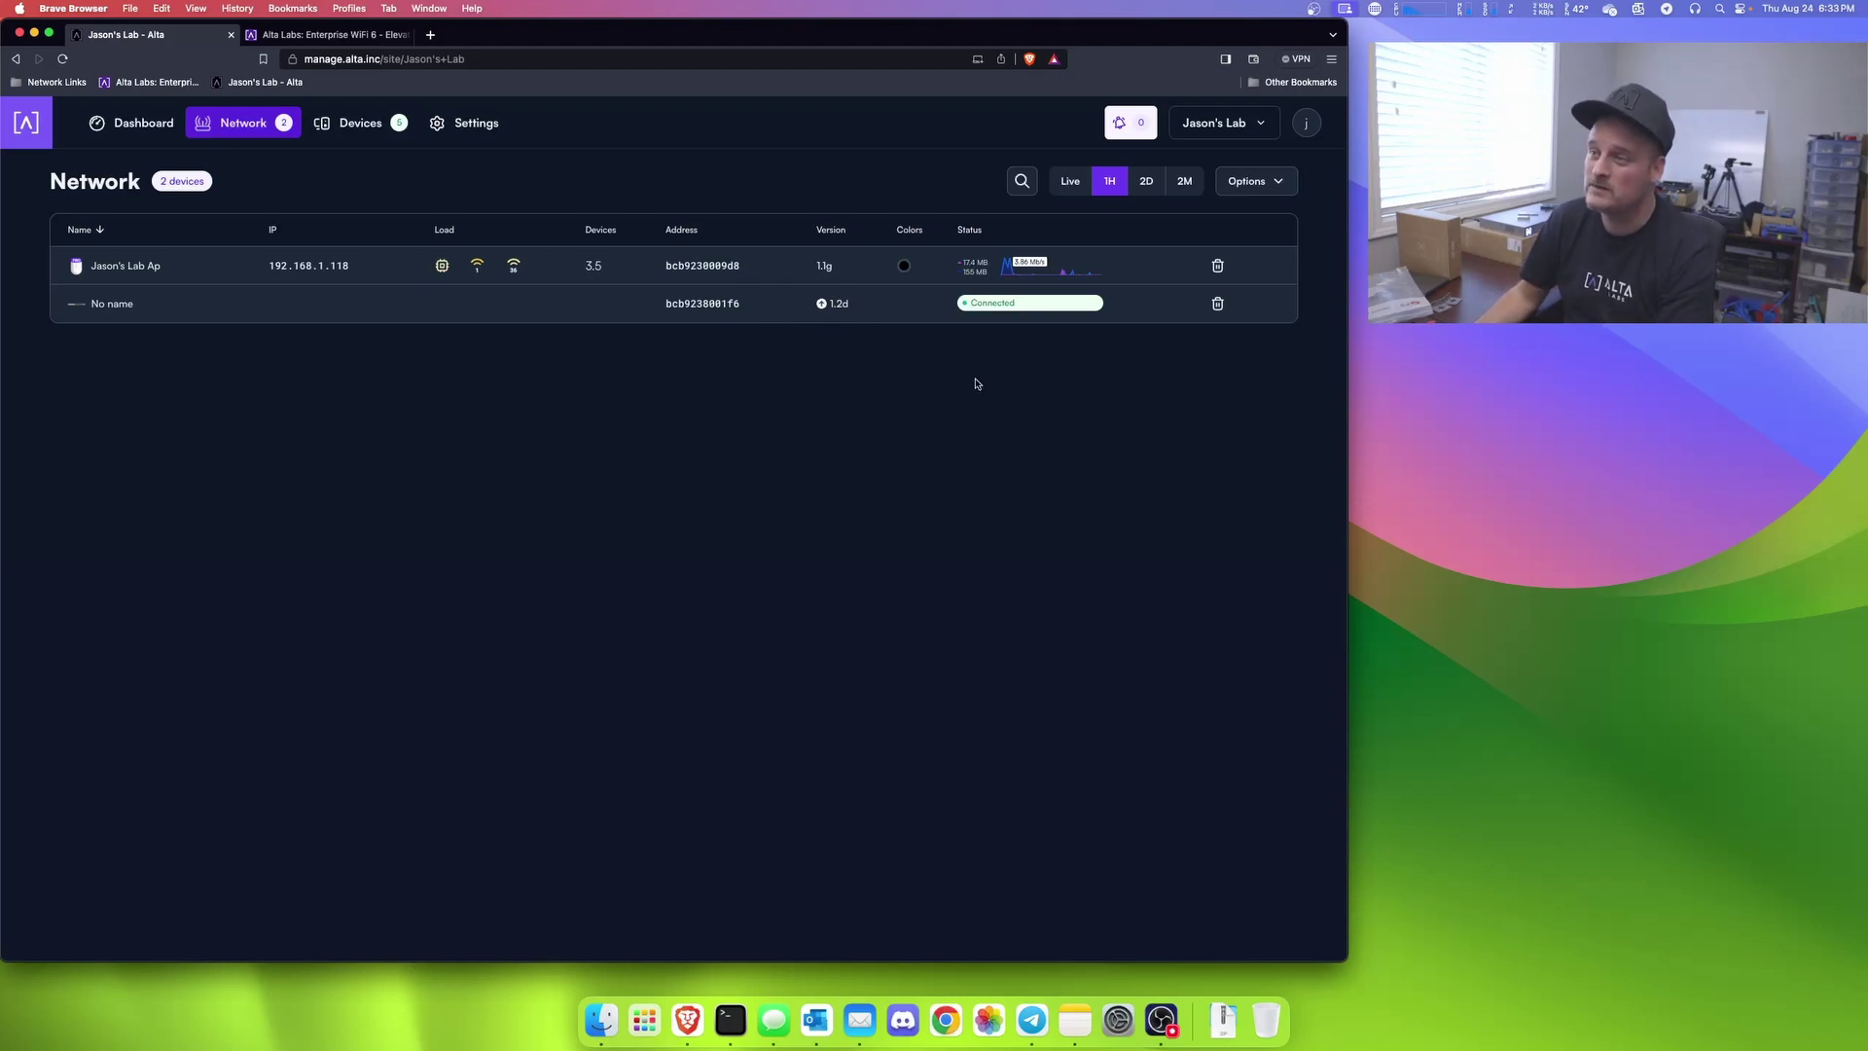
{"action": "left_click", "coordinate": [126, 304]}
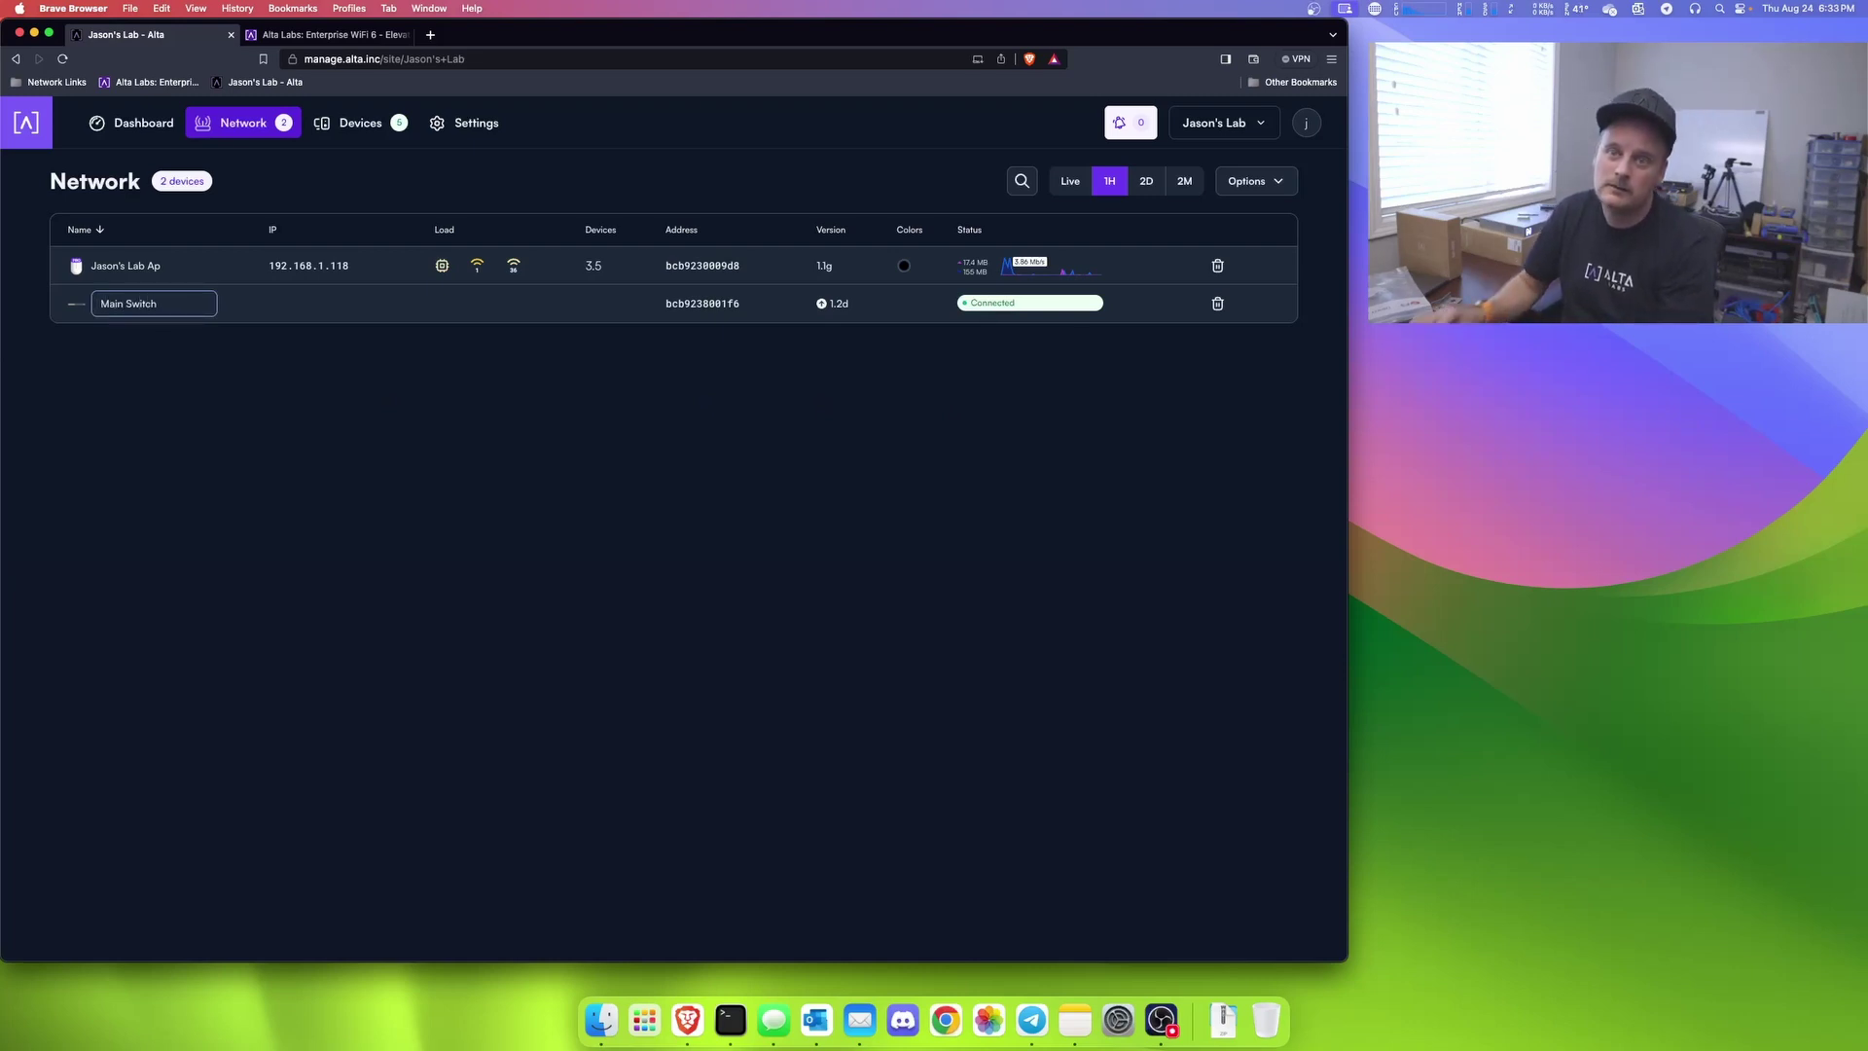
{"action": "key", "text": "Return"}
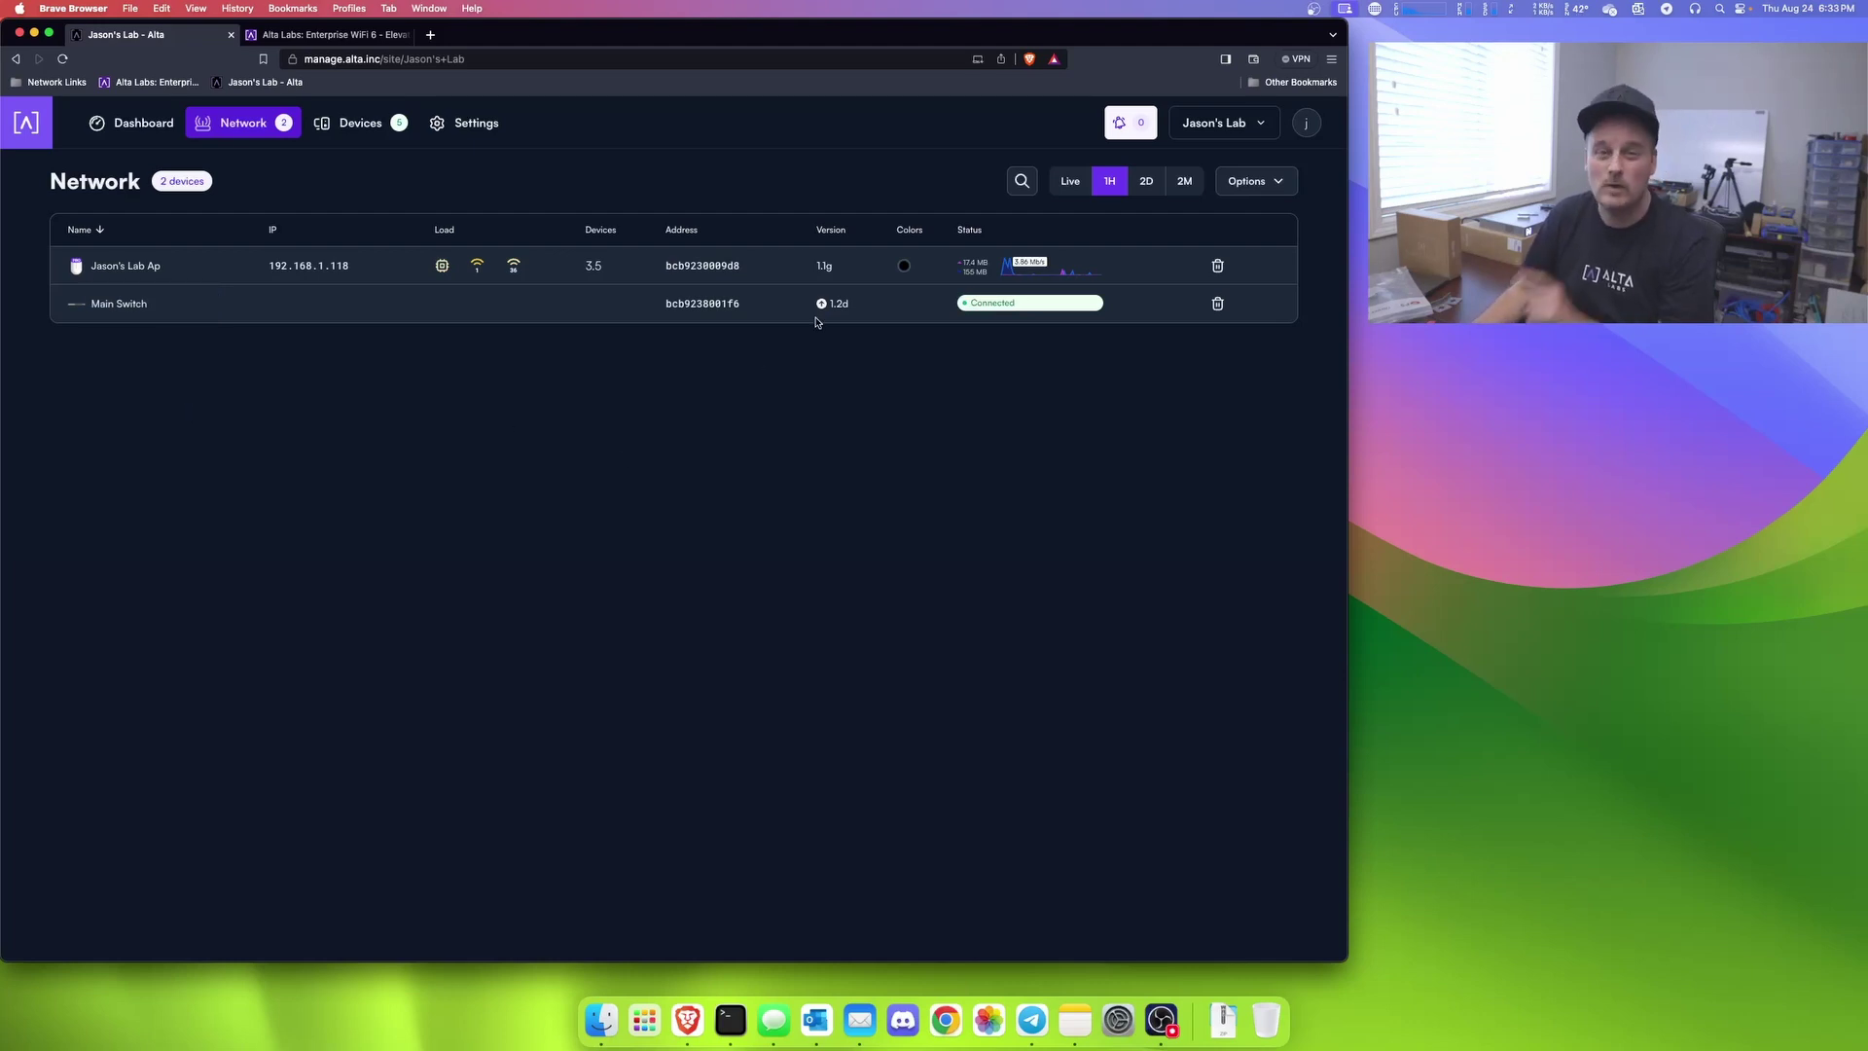
Step: Update Main Switch's firmware immediately, then reload the Network device list
{"action": "left_click", "coordinate": [823, 305]}
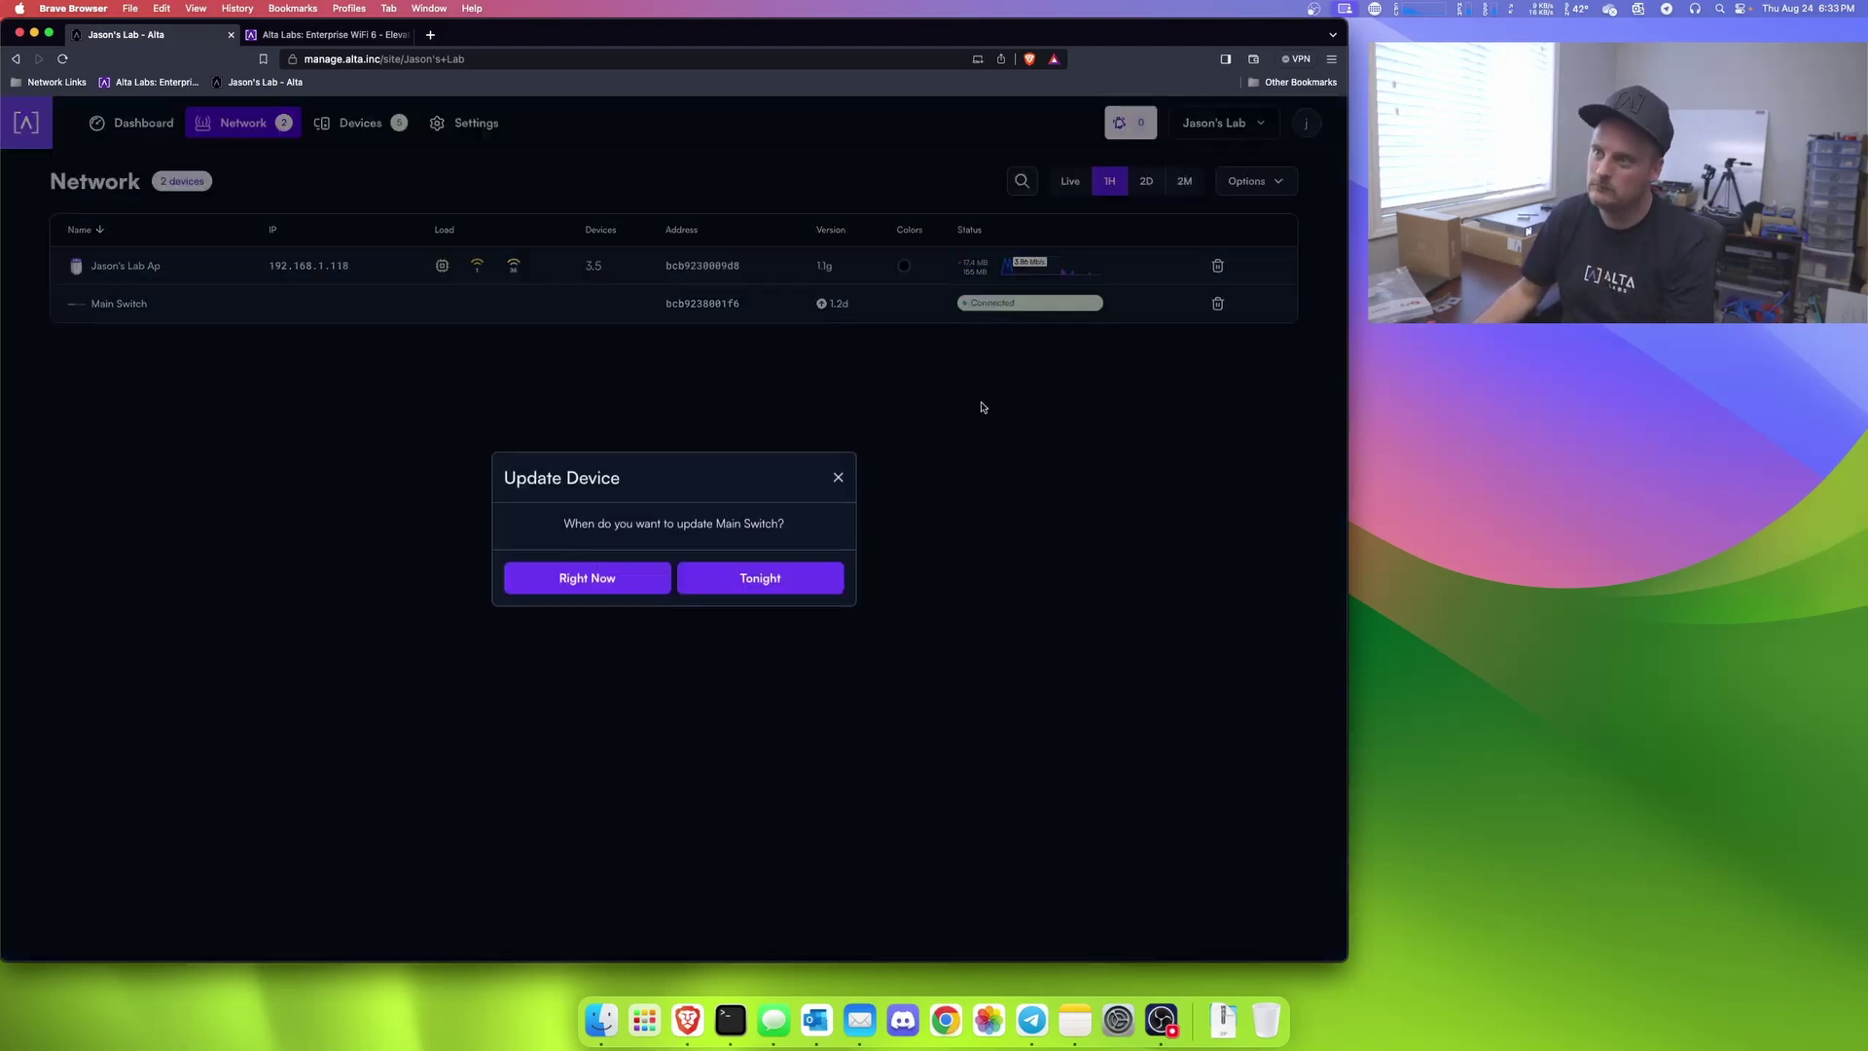
{"action": "left_click", "coordinate": [581, 580]}
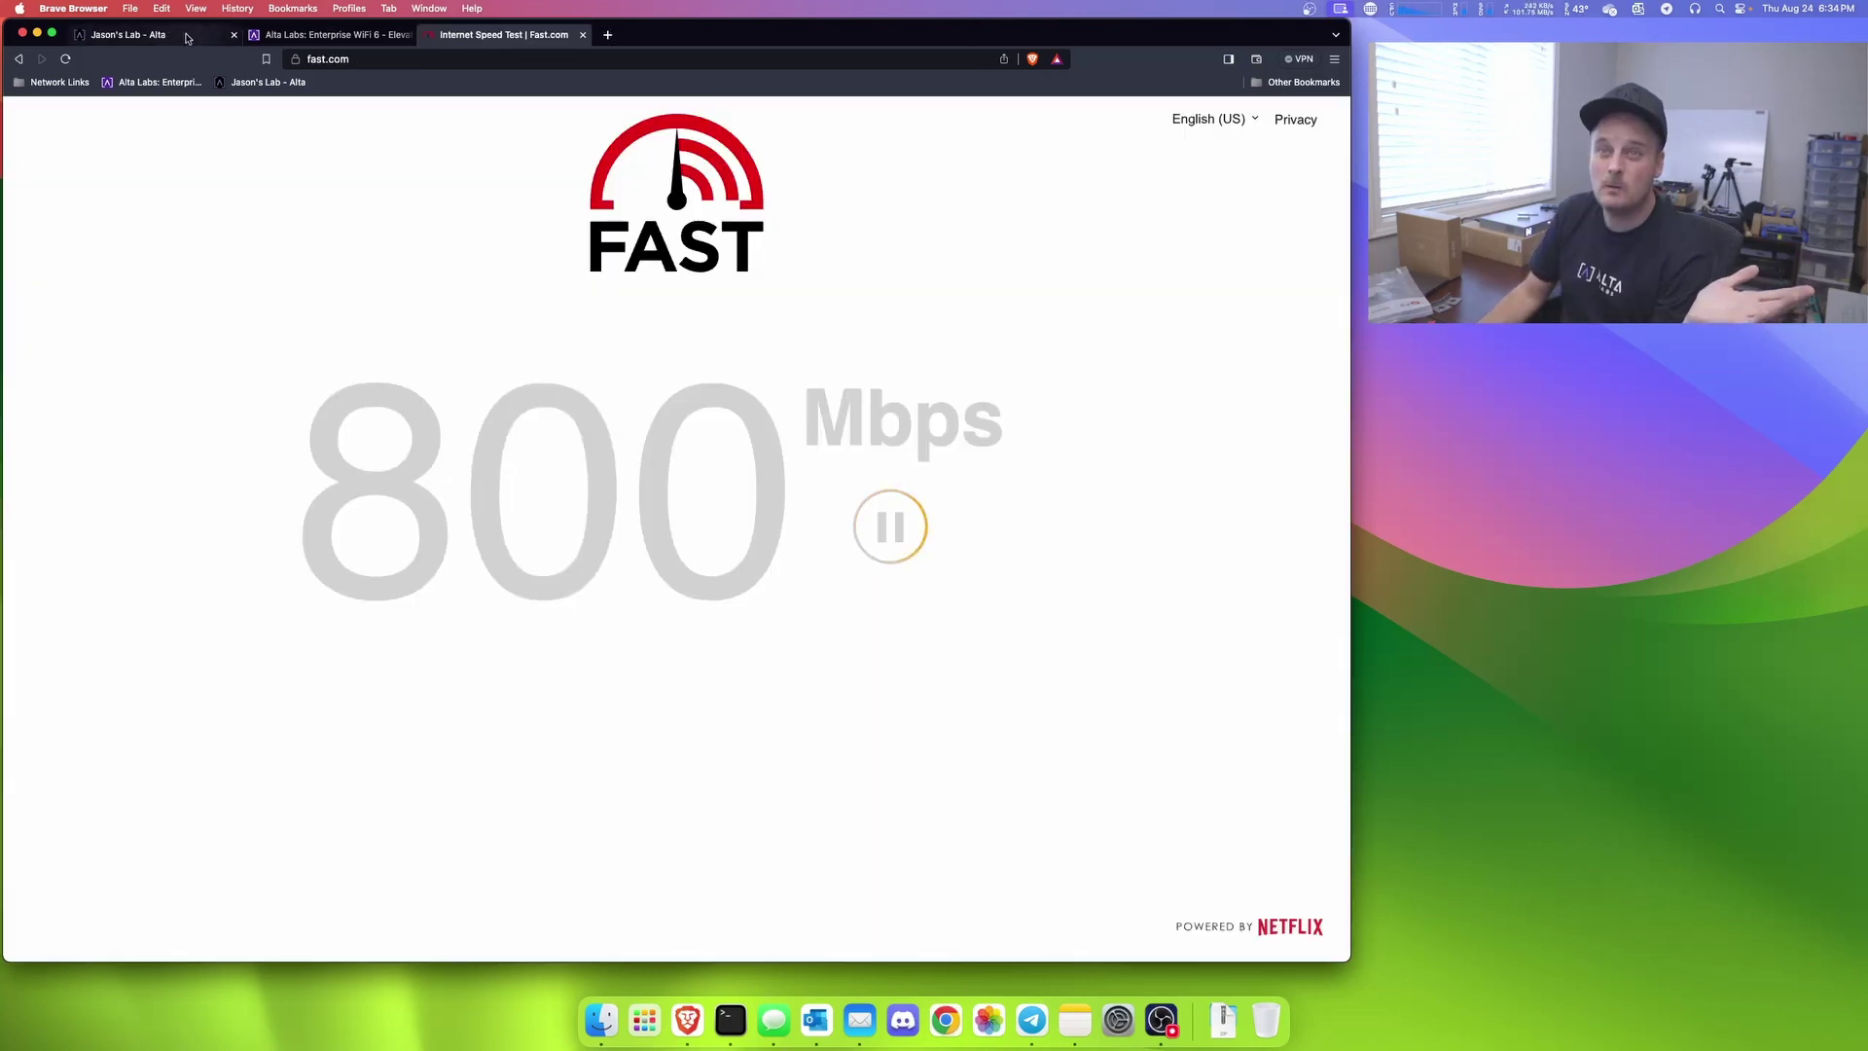
{"action": "left_click", "coordinate": [187, 37]}
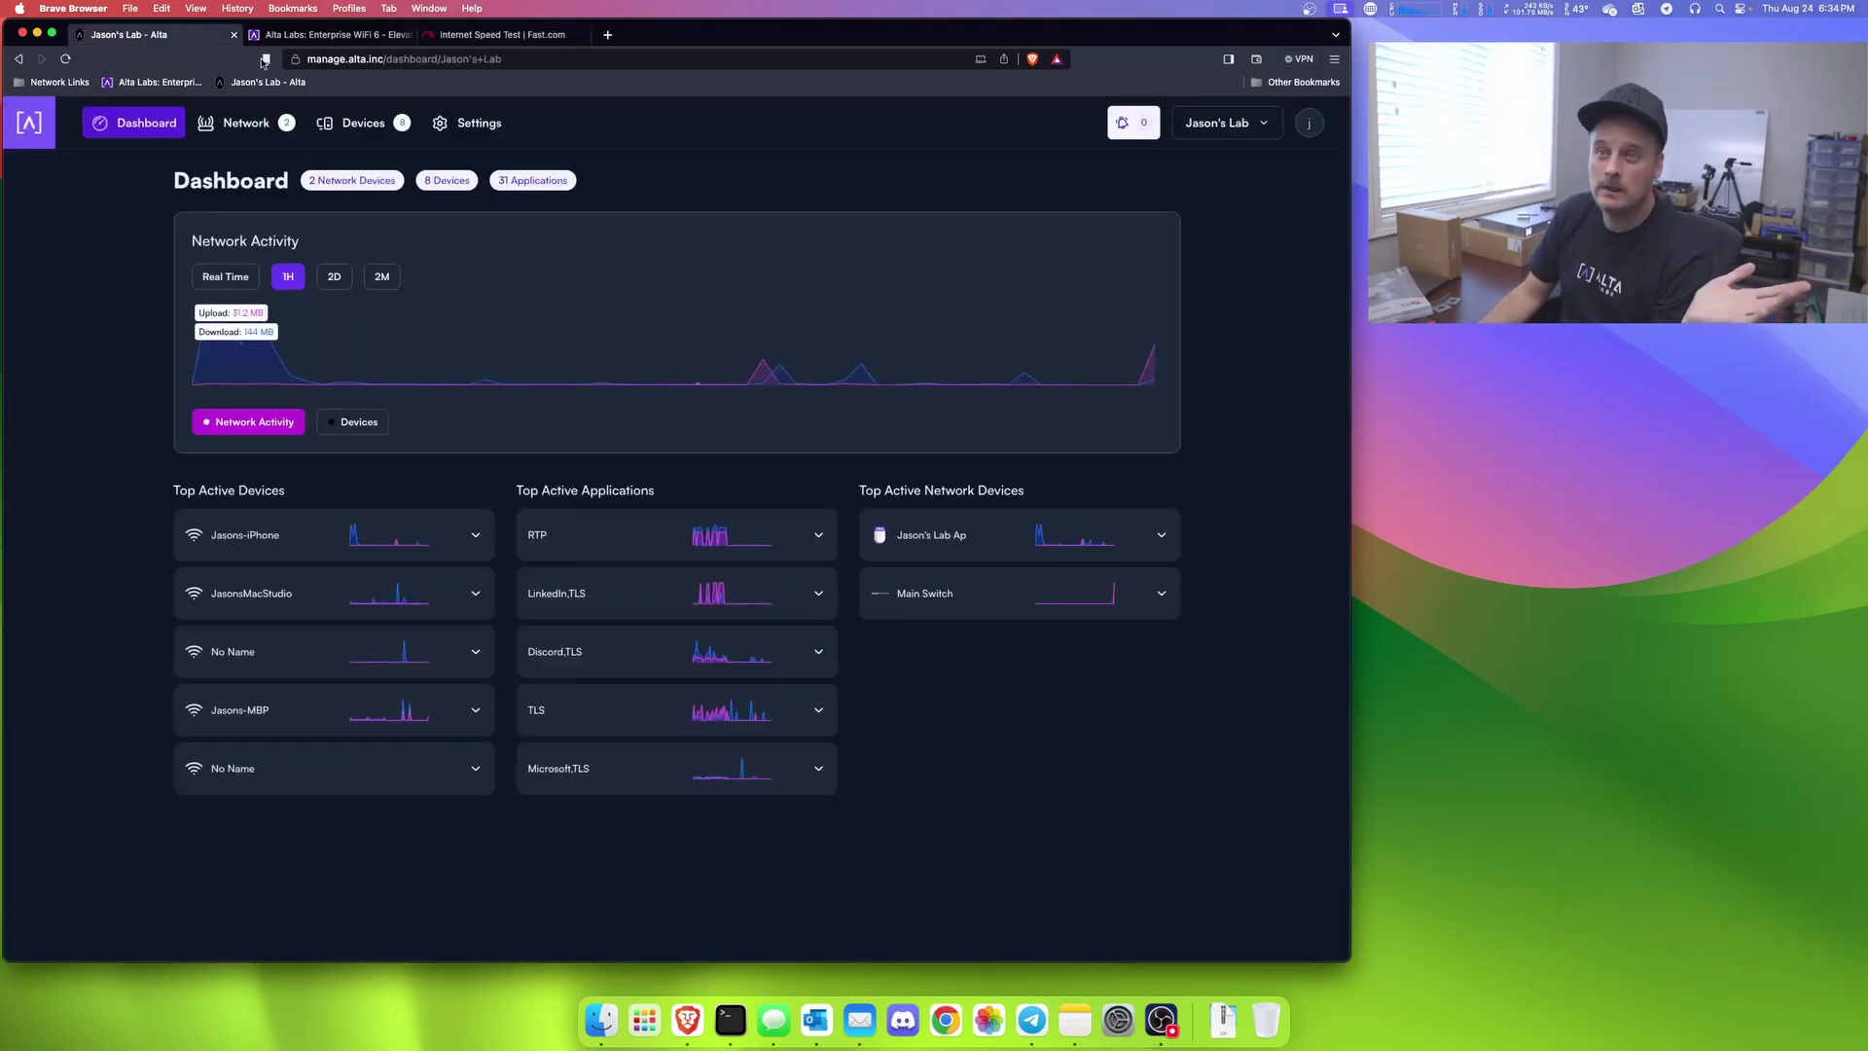
{"action": "left_click", "coordinate": [241, 122]}
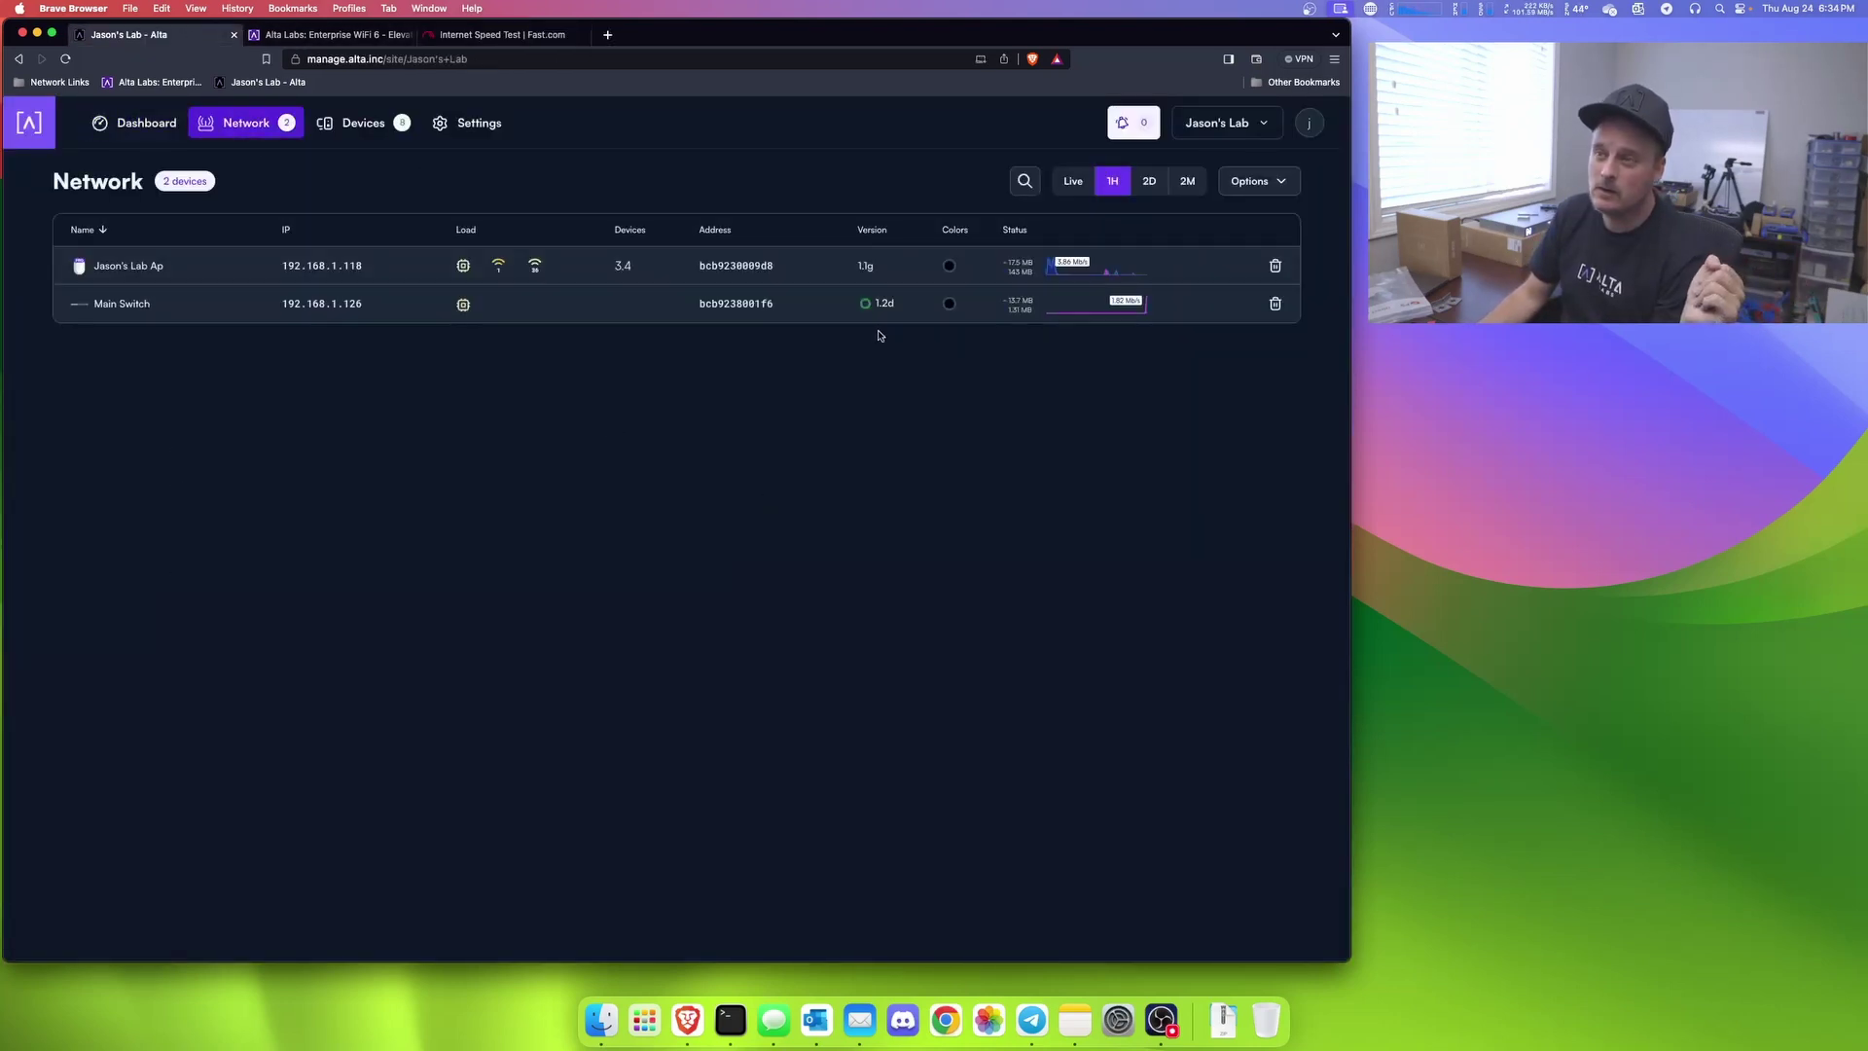
{"action": "left_click", "coordinate": [66, 59]}
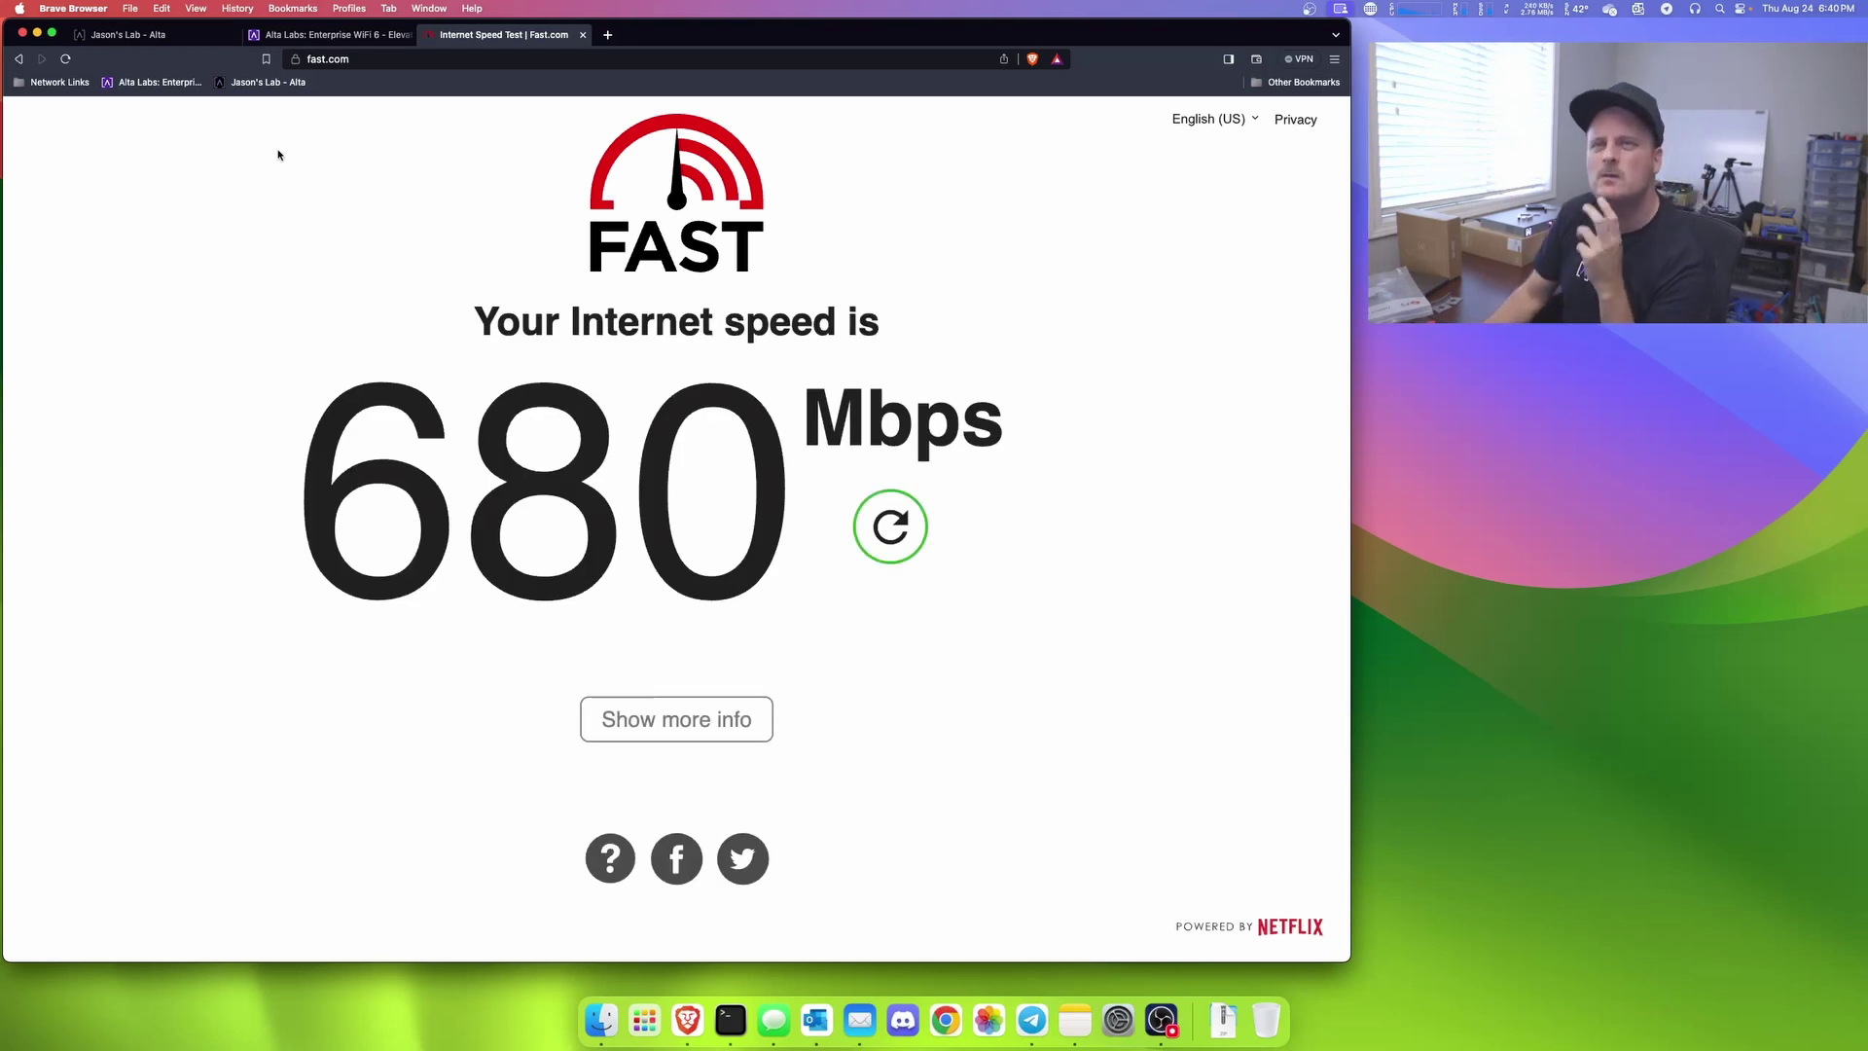
Step: Open Main Switch's details, view its Settings and Ports, then close the panel
{"action": "left_click", "coordinate": [307, 35]}
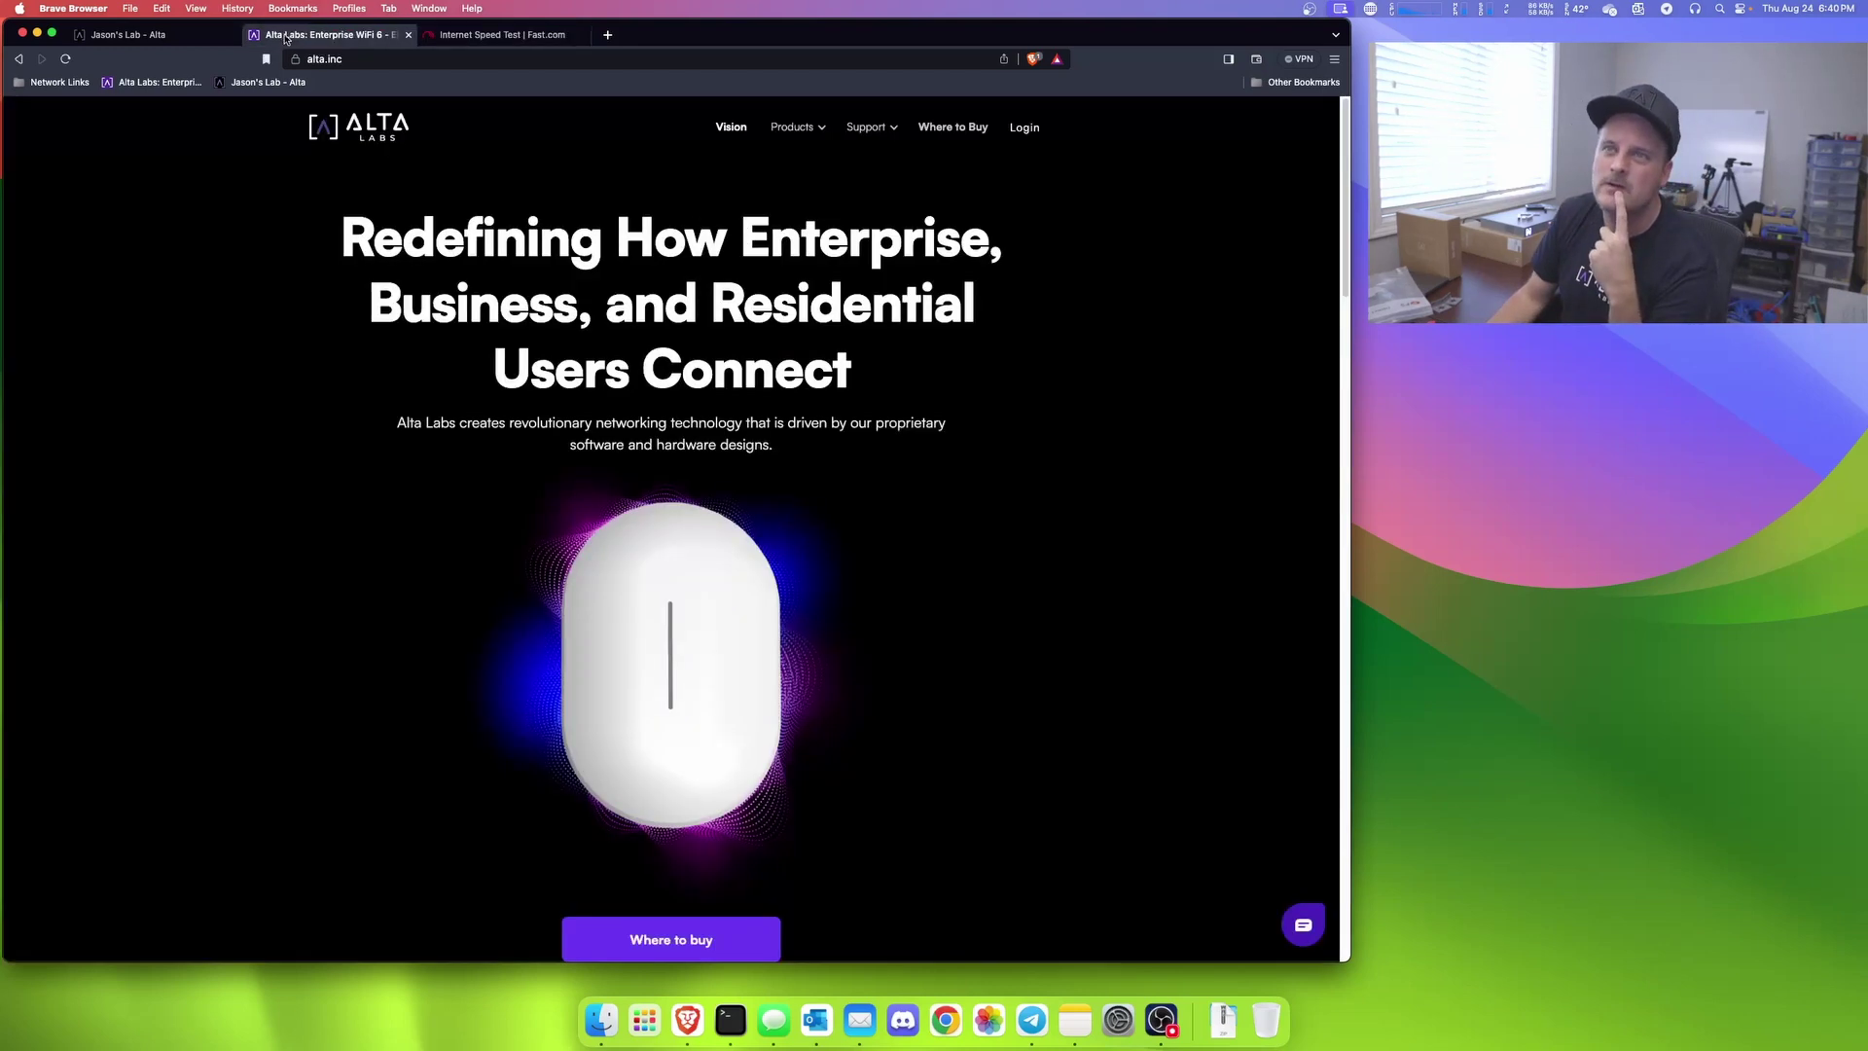
{"action": "left_click", "coordinate": [180, 36]}
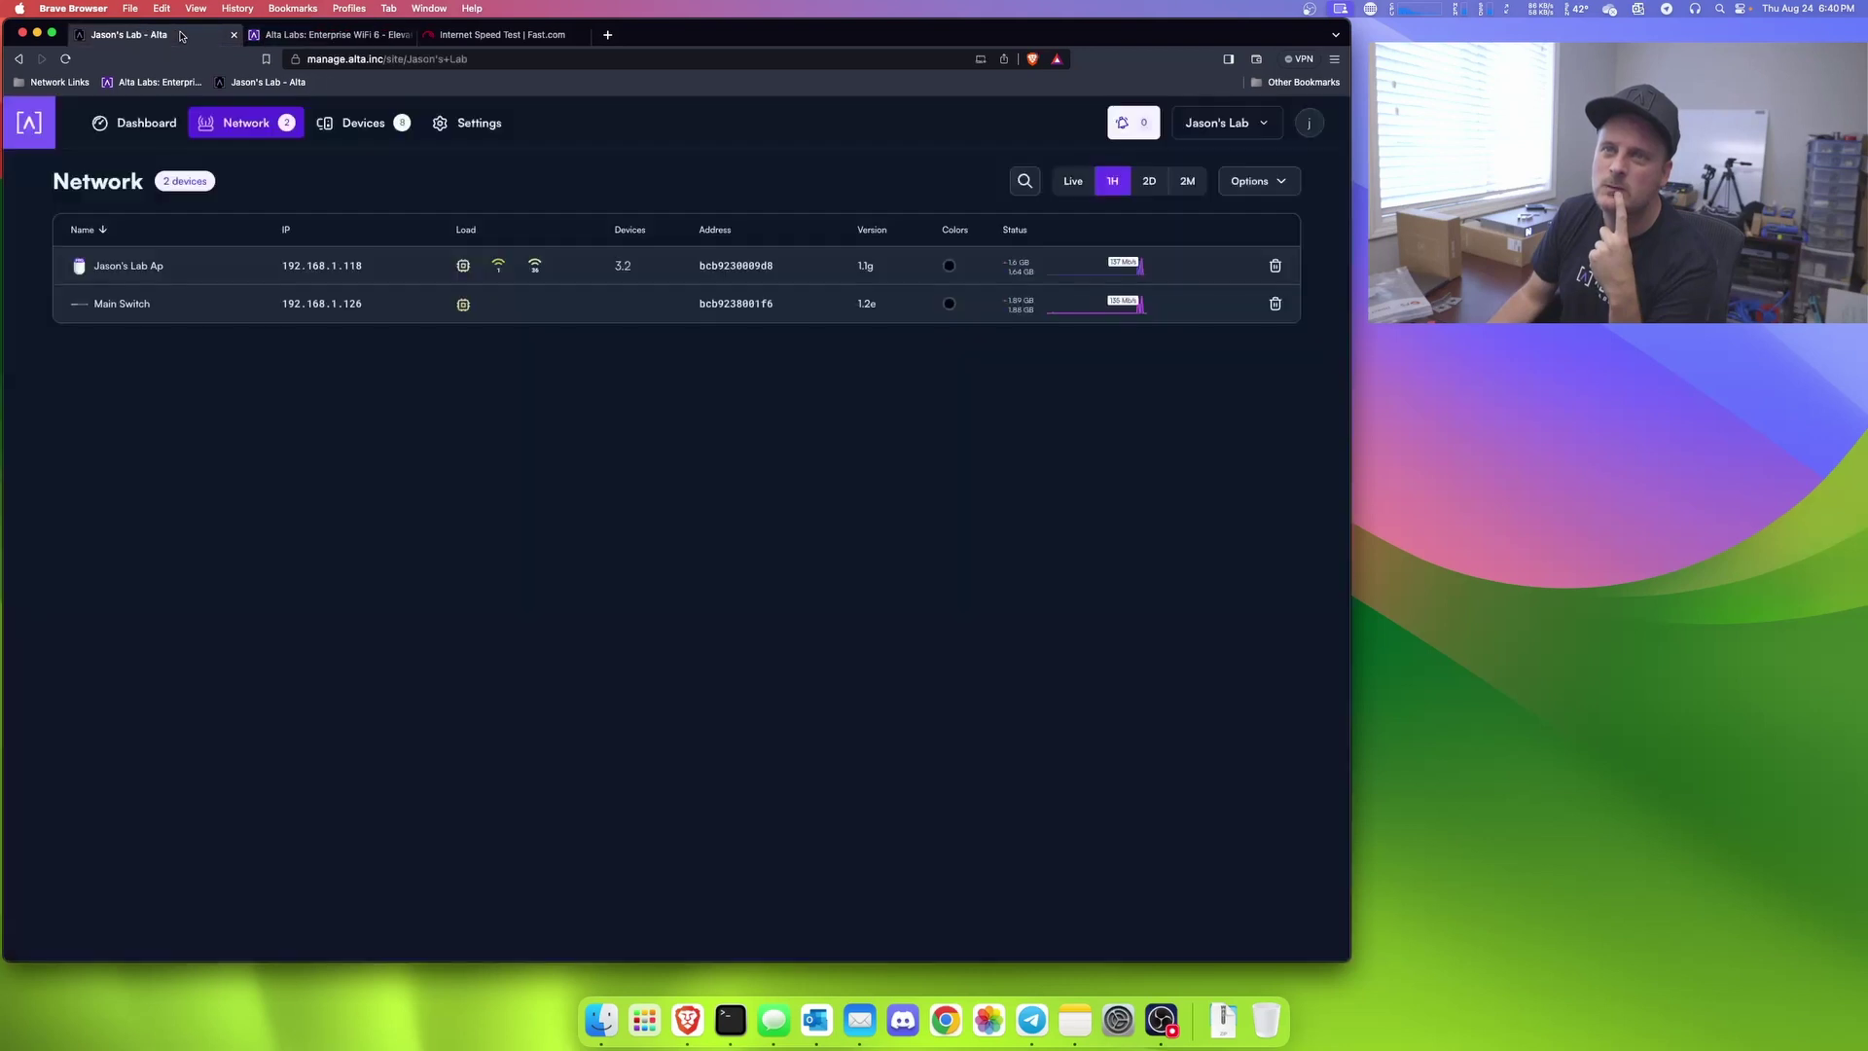
{"action": "left_click", "coordinate": [76, 305]}
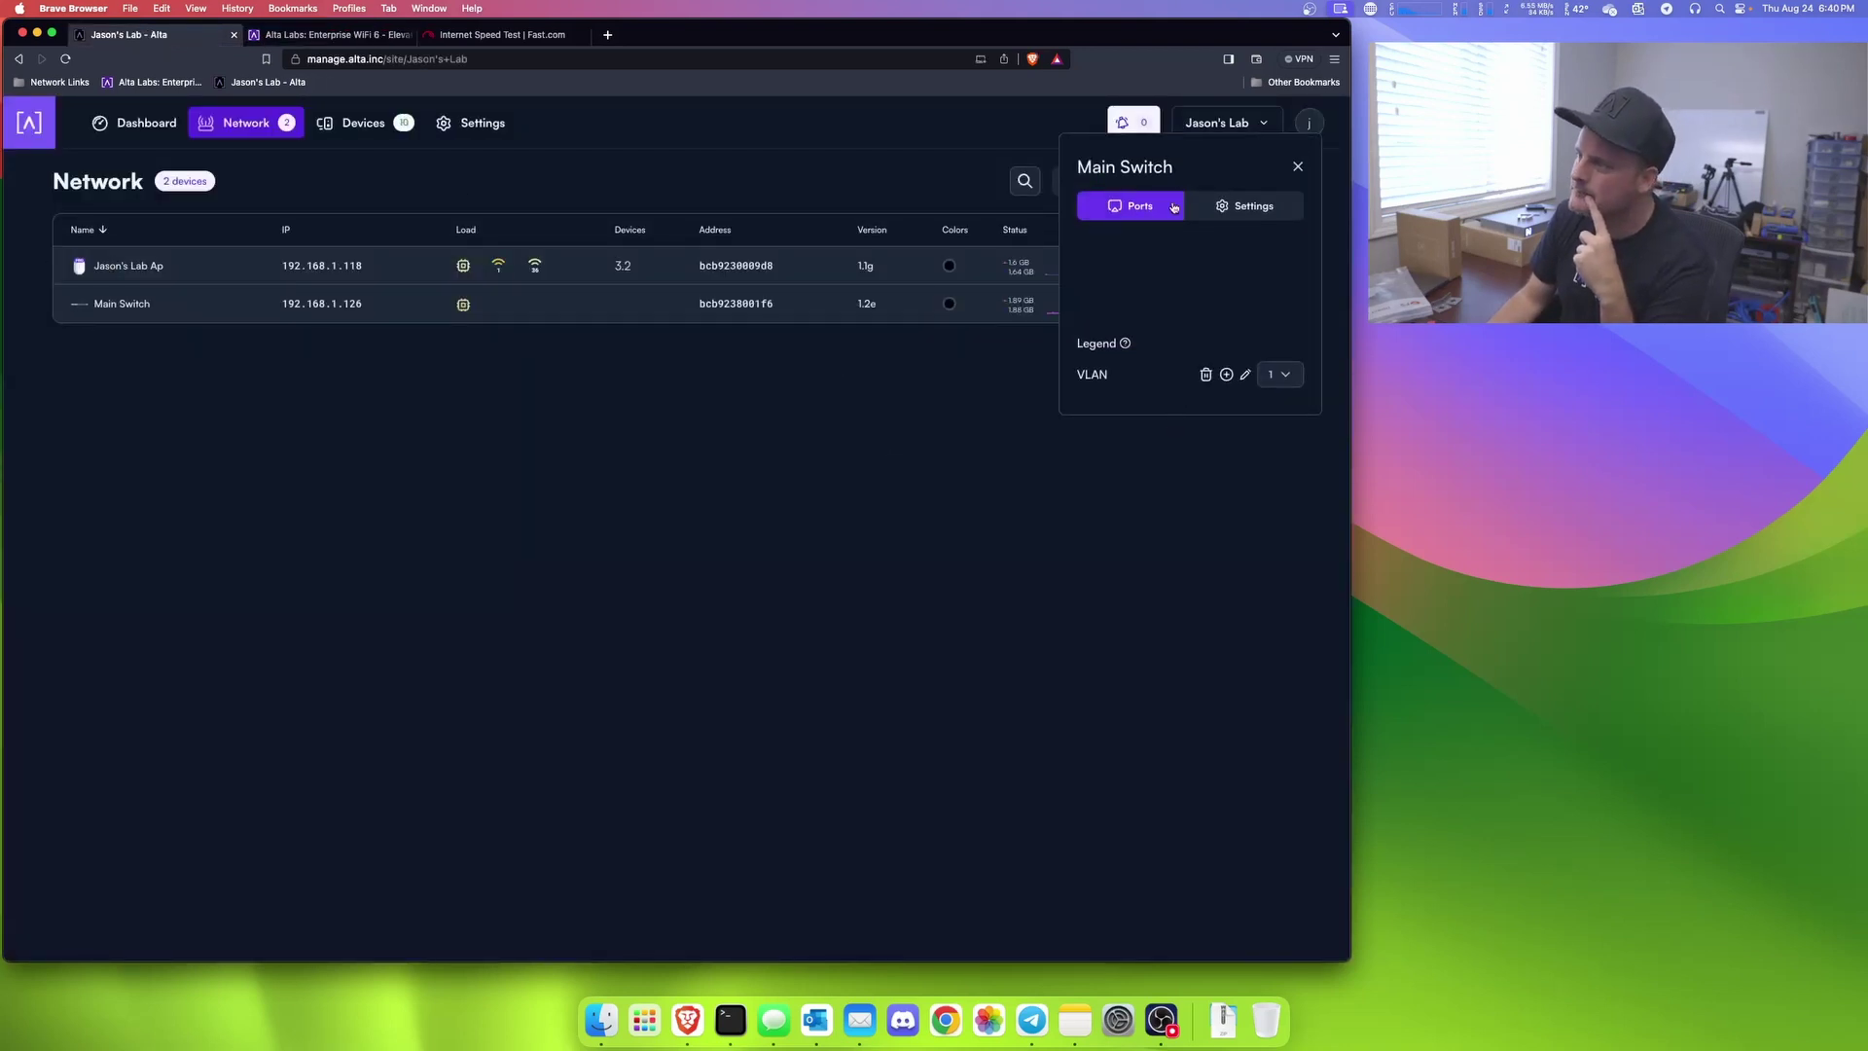
{"action": "left_click_drag", "start_coordinate": [1128, 175], "coordinate": [663, 410]}
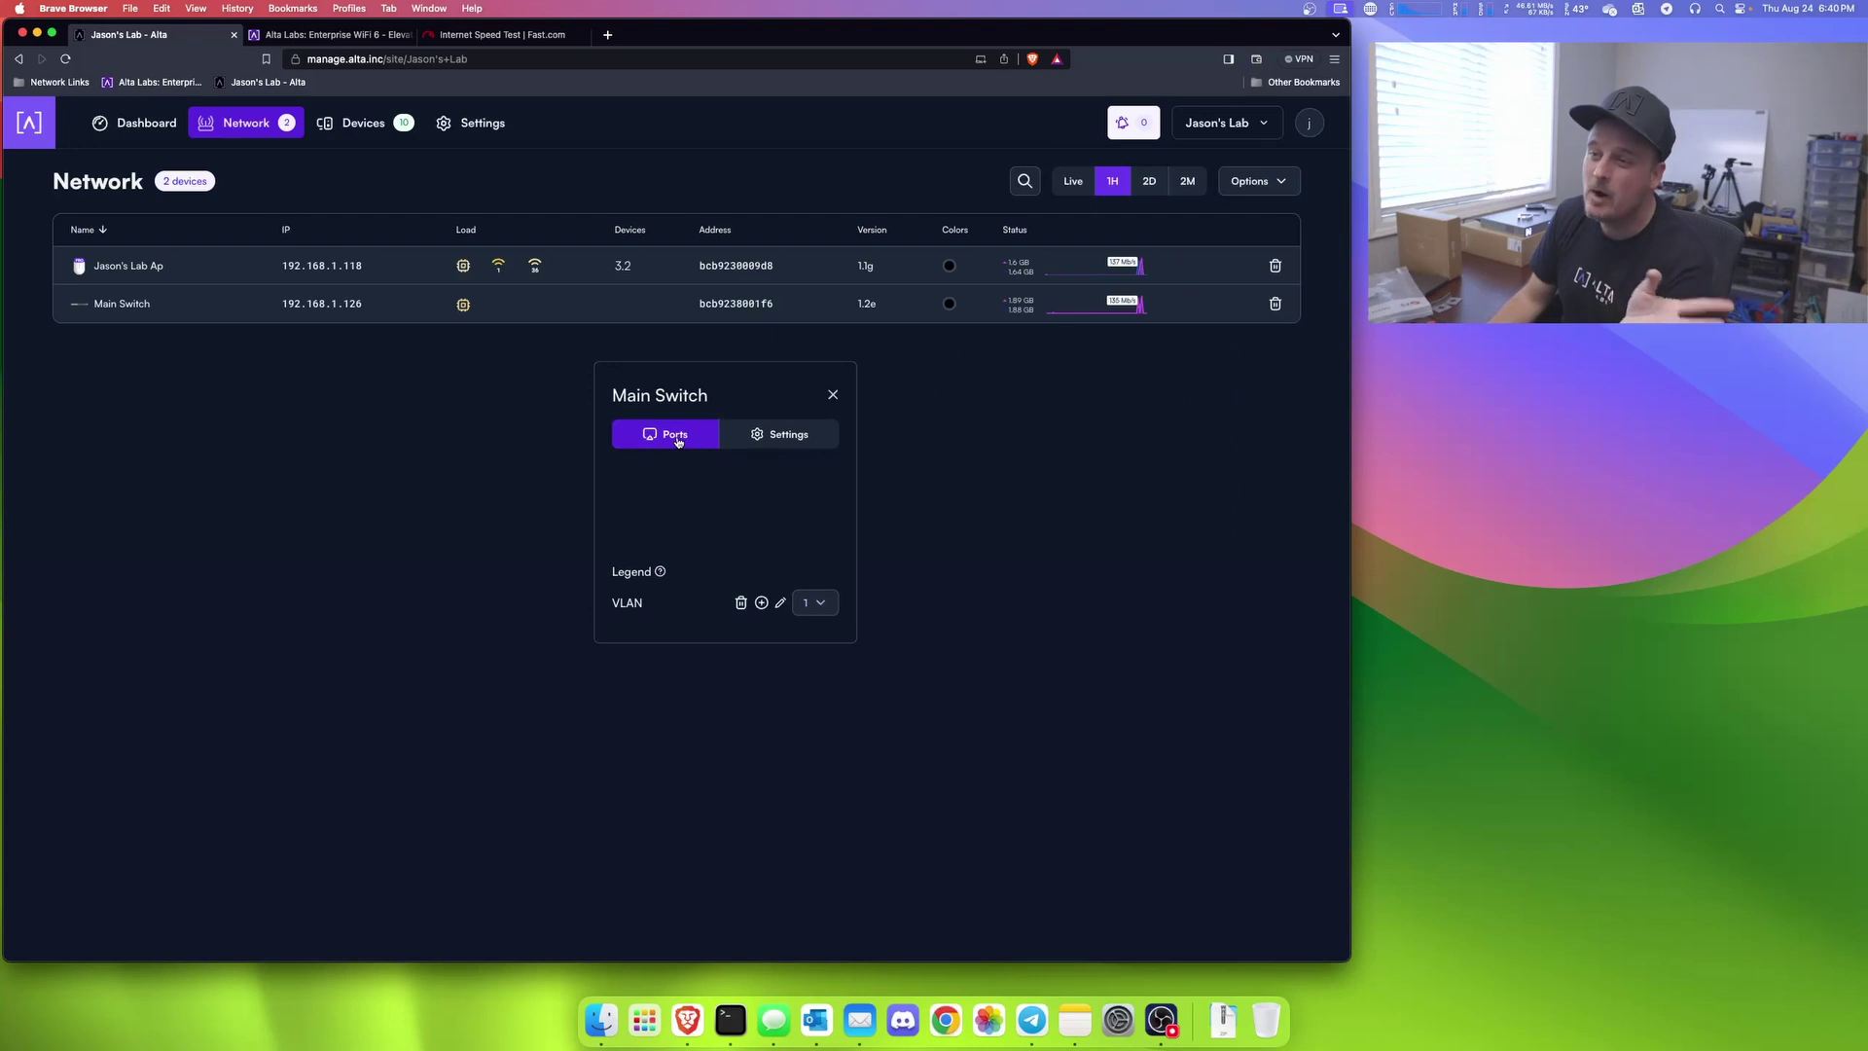
{"action": "left_click", "coordinate": [777, 443]}
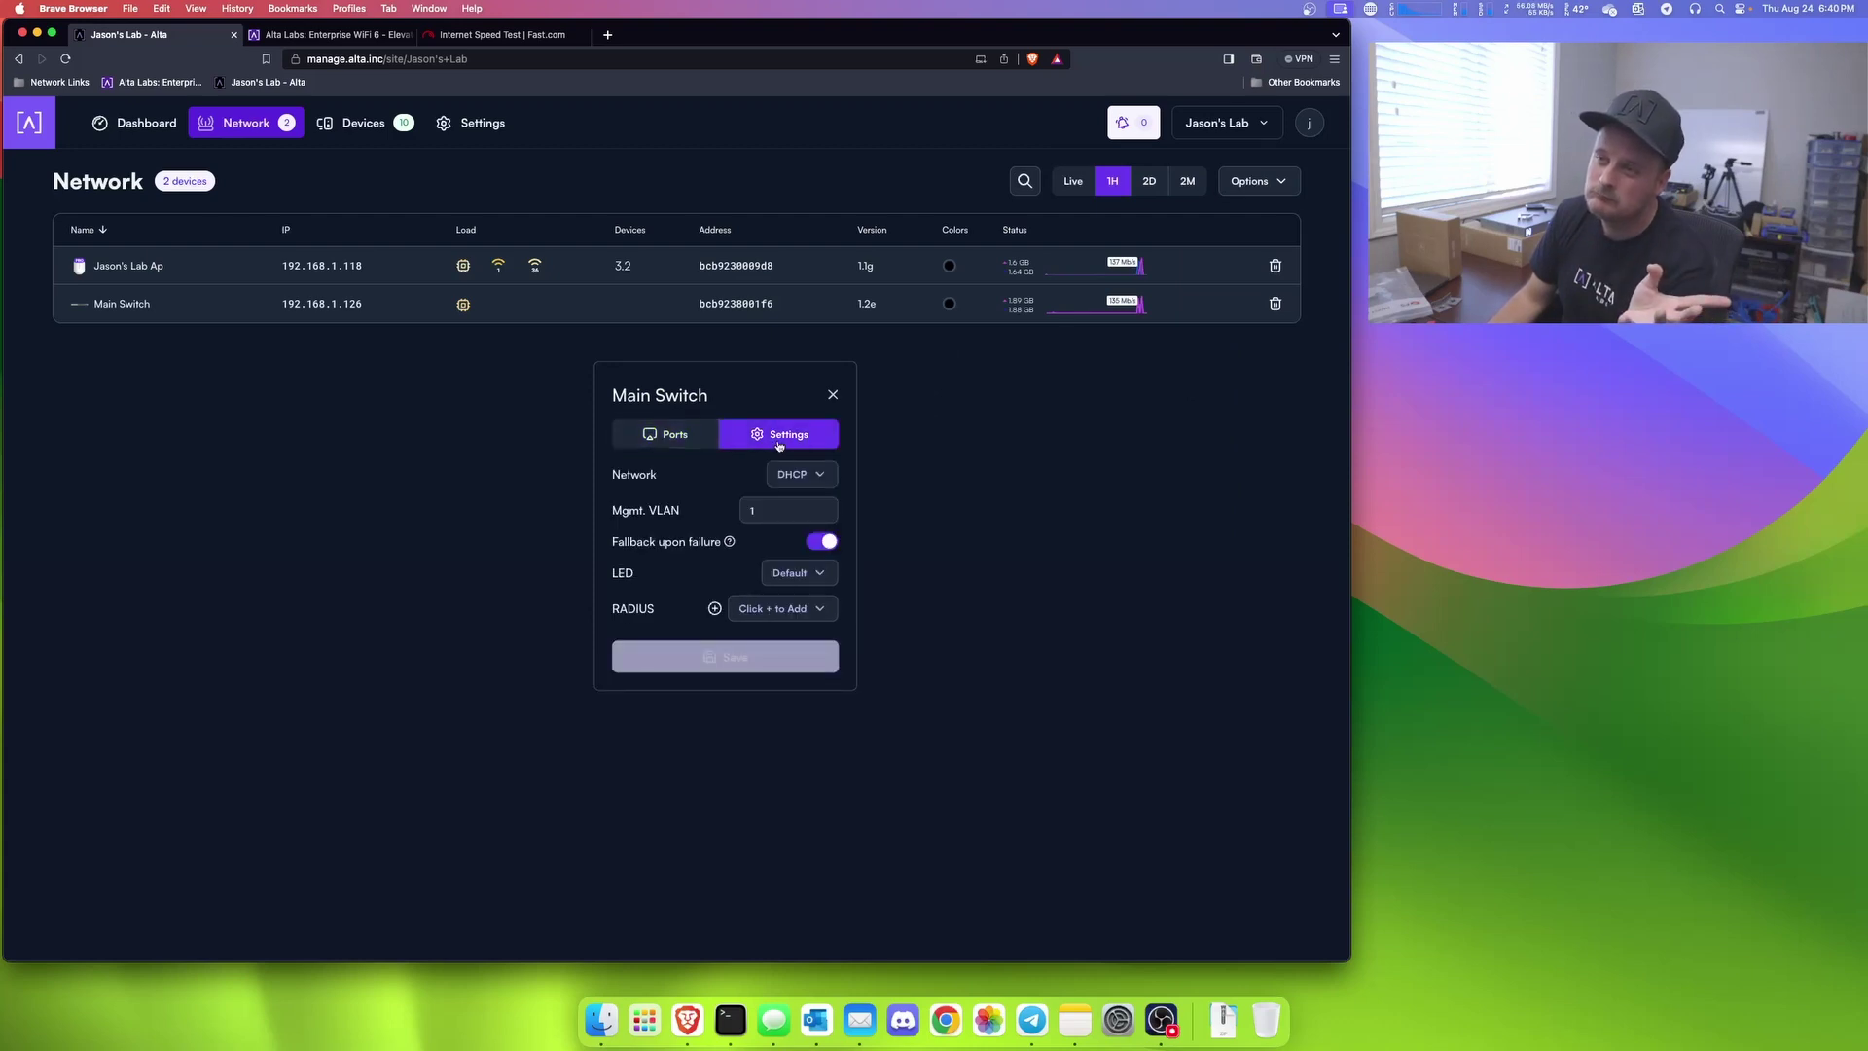
{"action": "left_click", "coordinate": [678, 434]}
{"action": "left_click", "coordinate": [833, 395]}
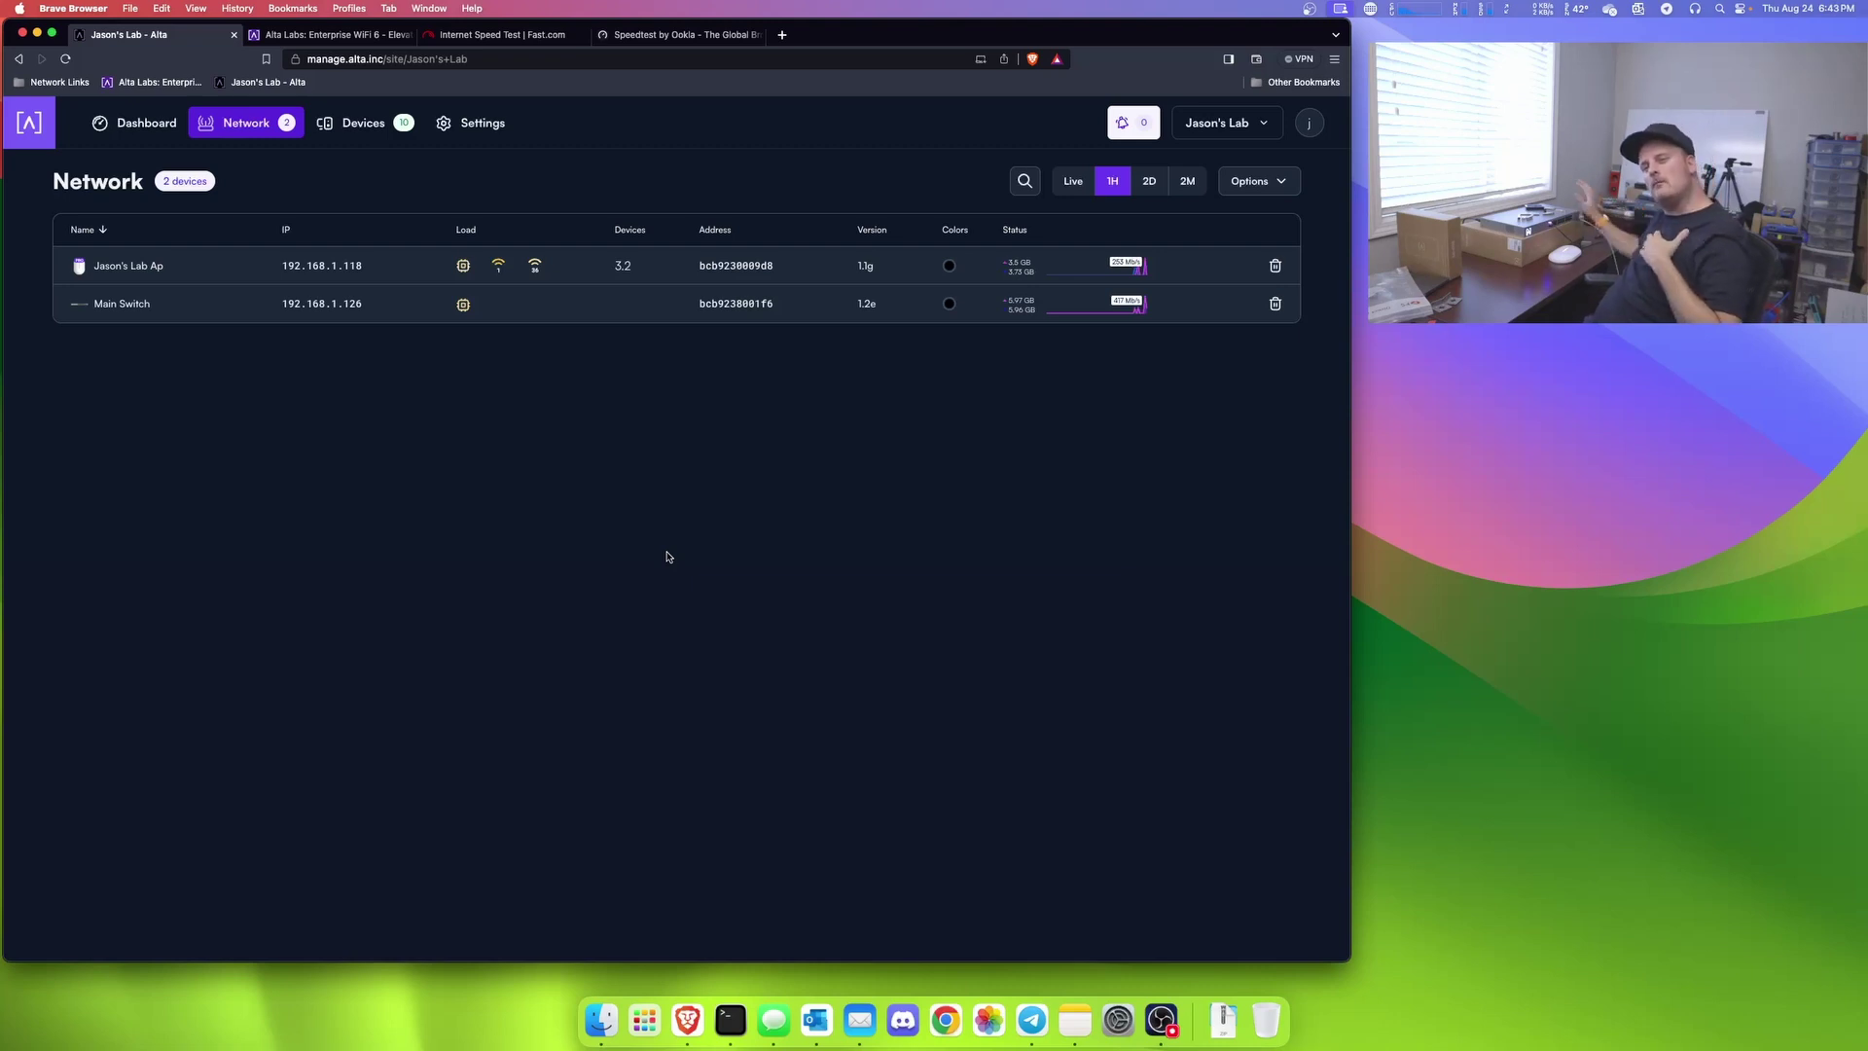
Step: Open Main Switch's details and move the panel to mid-page
{"action": "left_click", "coordinate": [78, 308]}
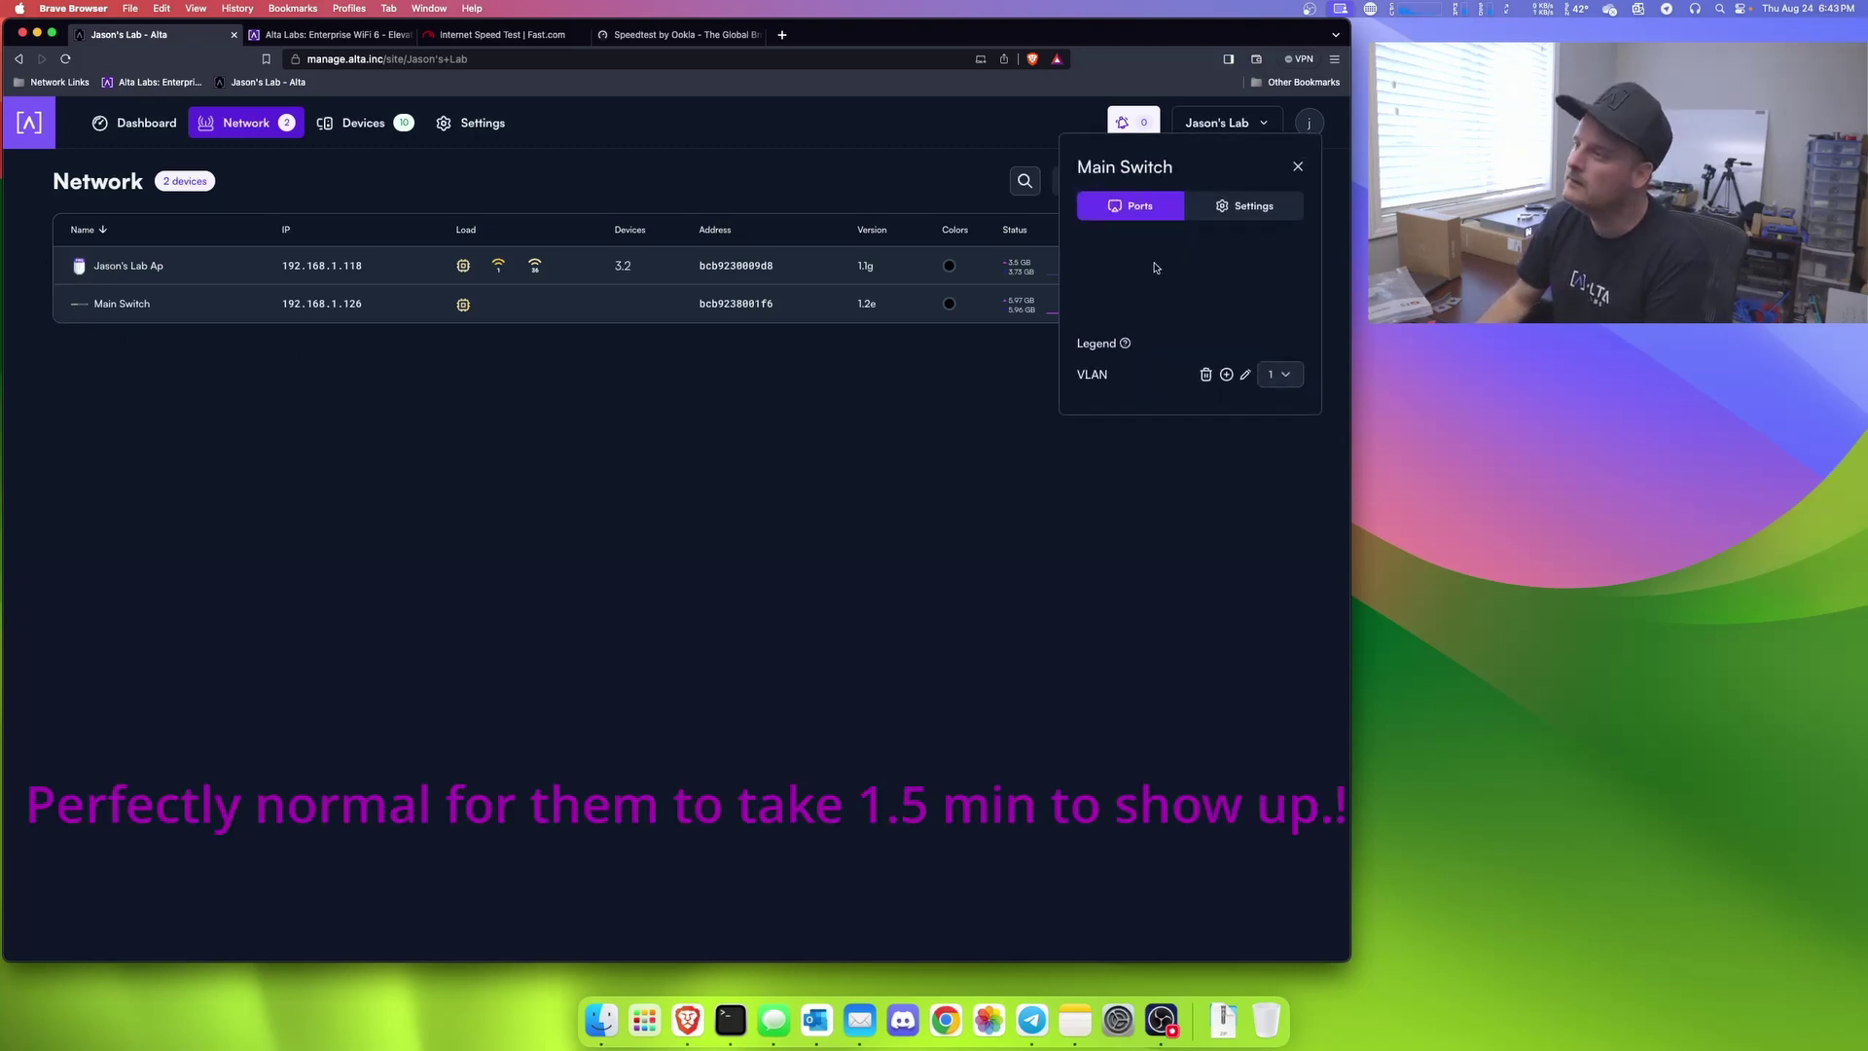
{"action": "left_click_drag", "start_coordinate": [1237, 163], "coordinate": [992, 423]}
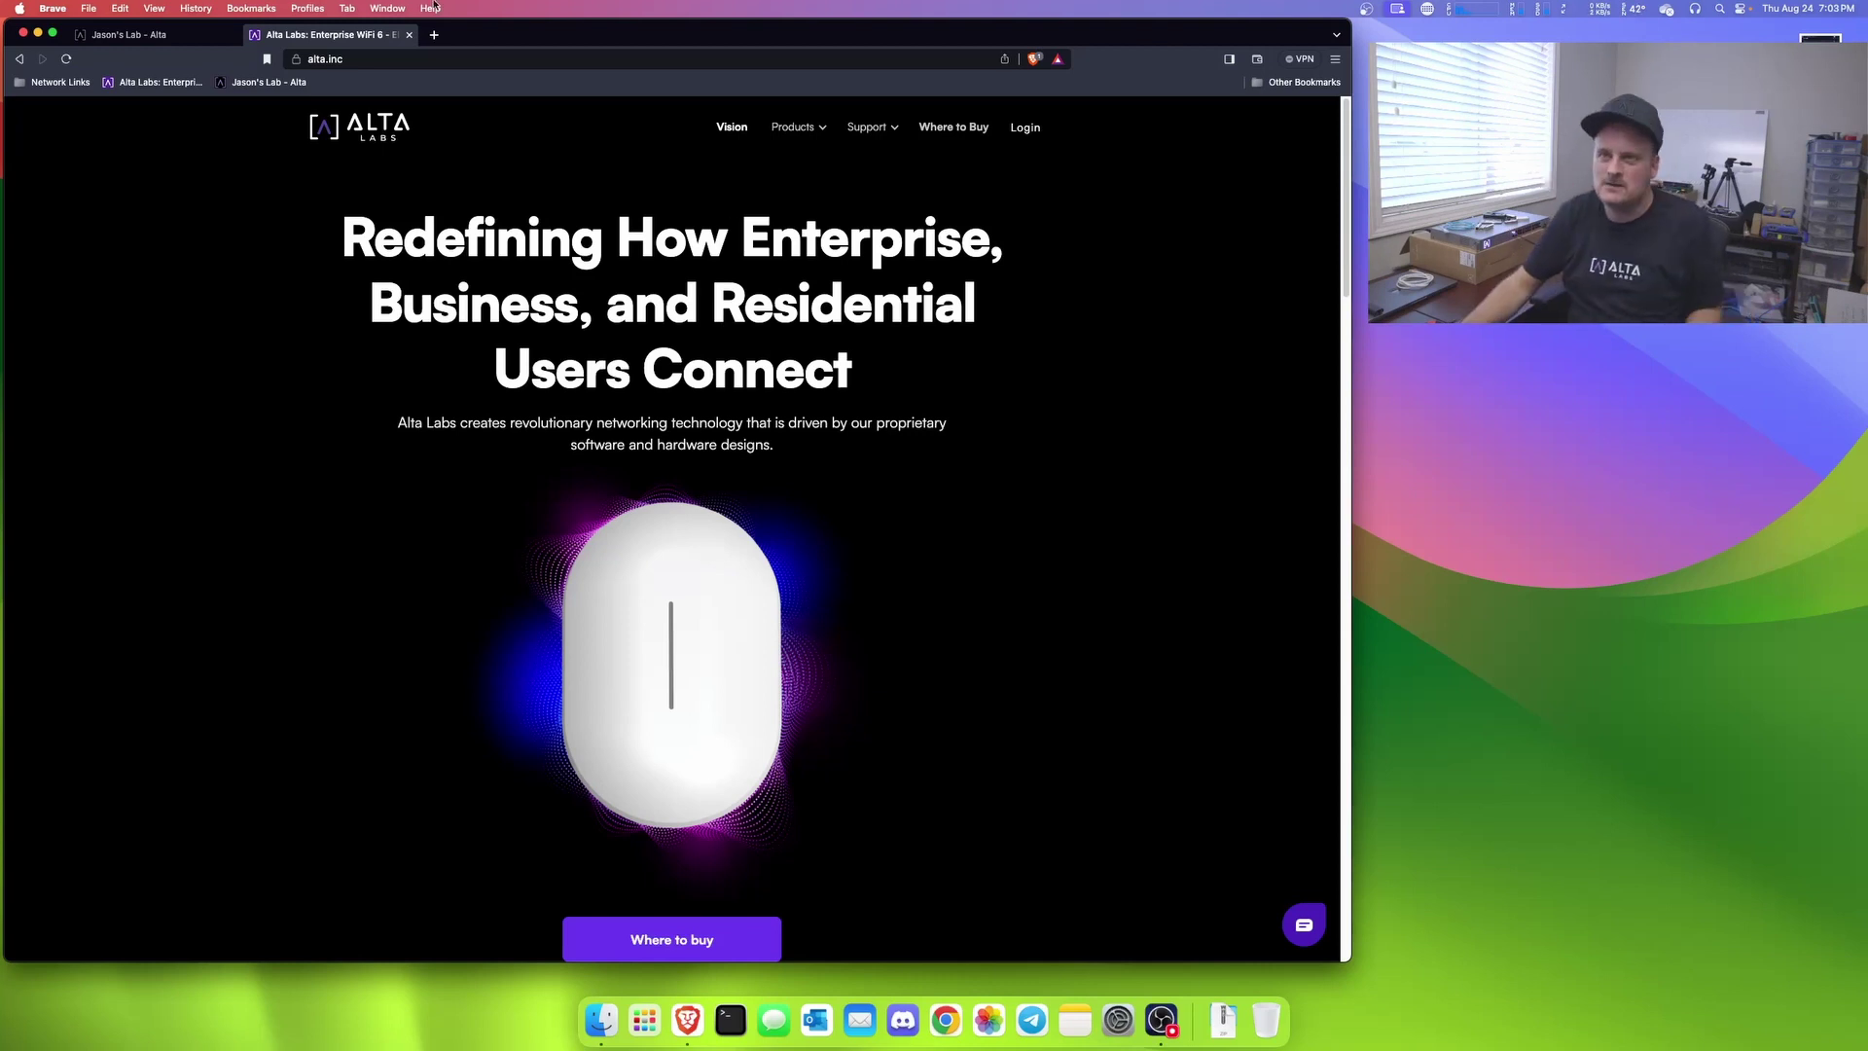
Step: Run a Fast.com speed test in a new tab, then return to the Alta controller
{"action": "left_click", "coordinate": [435, 35]}
{"action": "type", "text": "fast.com"}
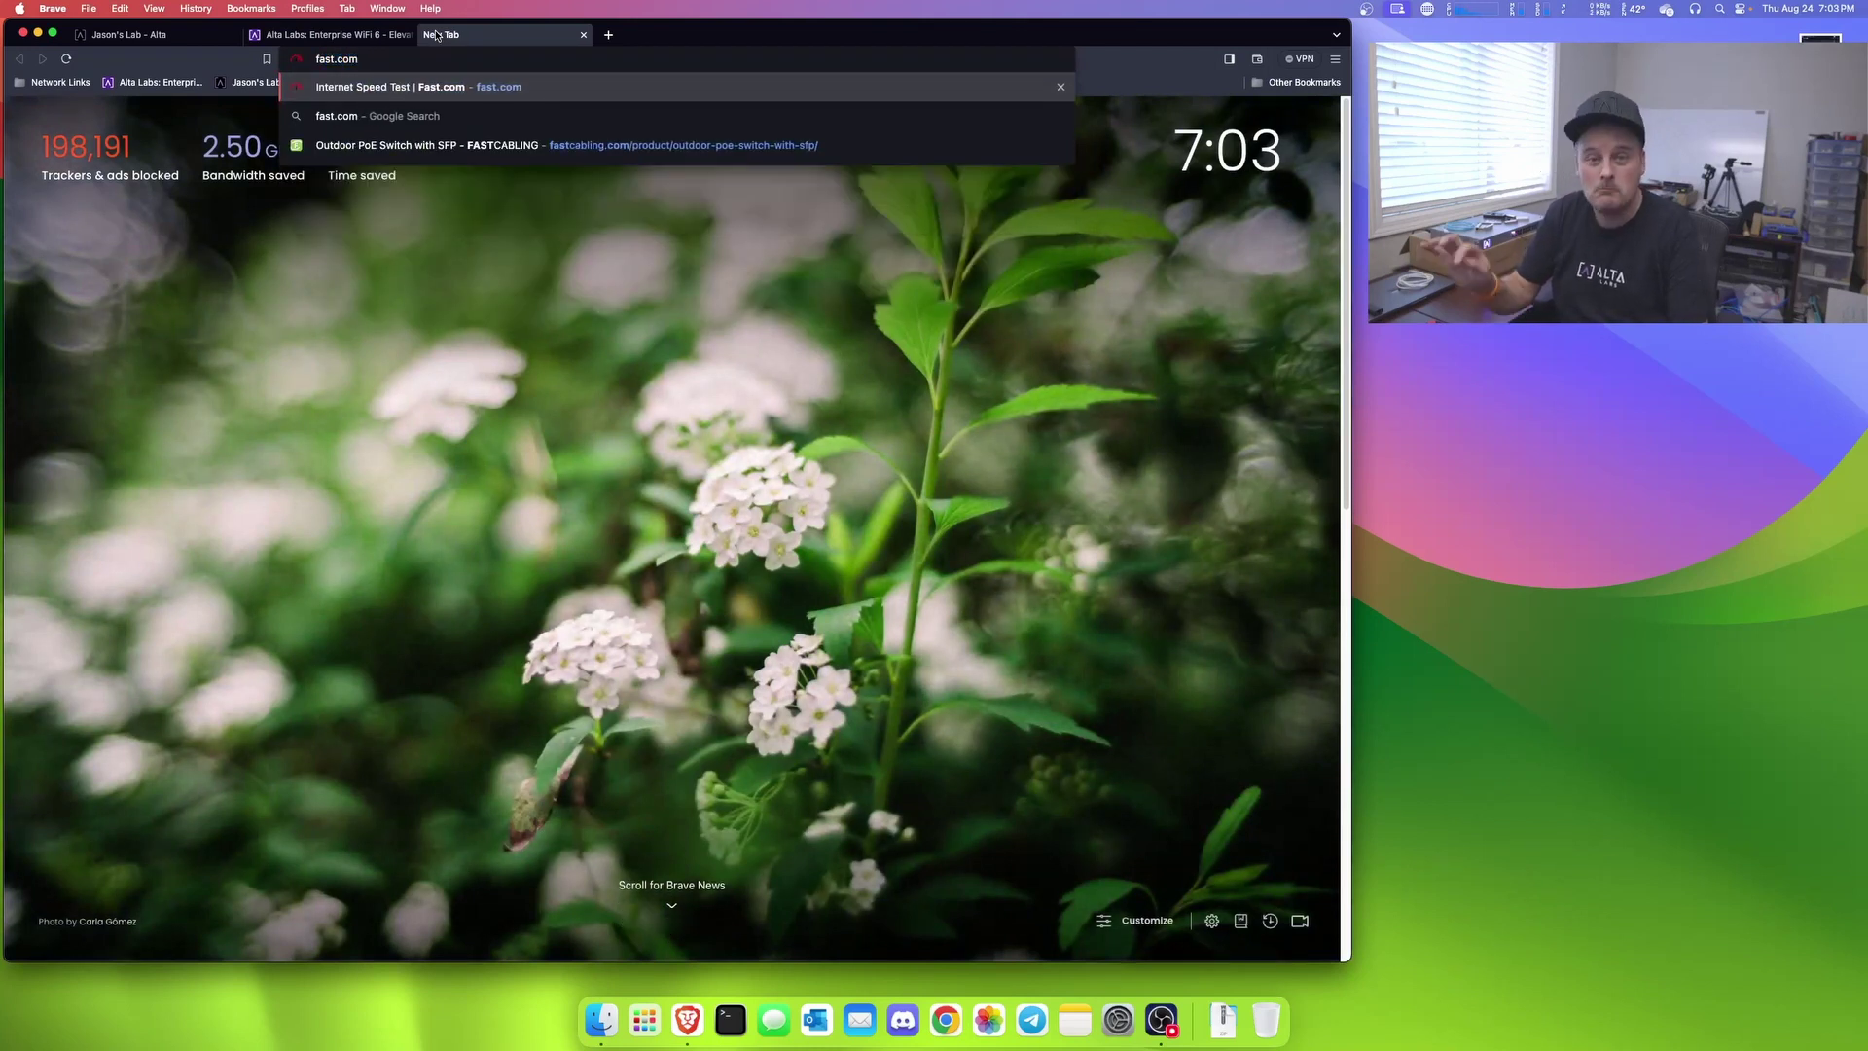
{"action": "key", "text": "Return"}
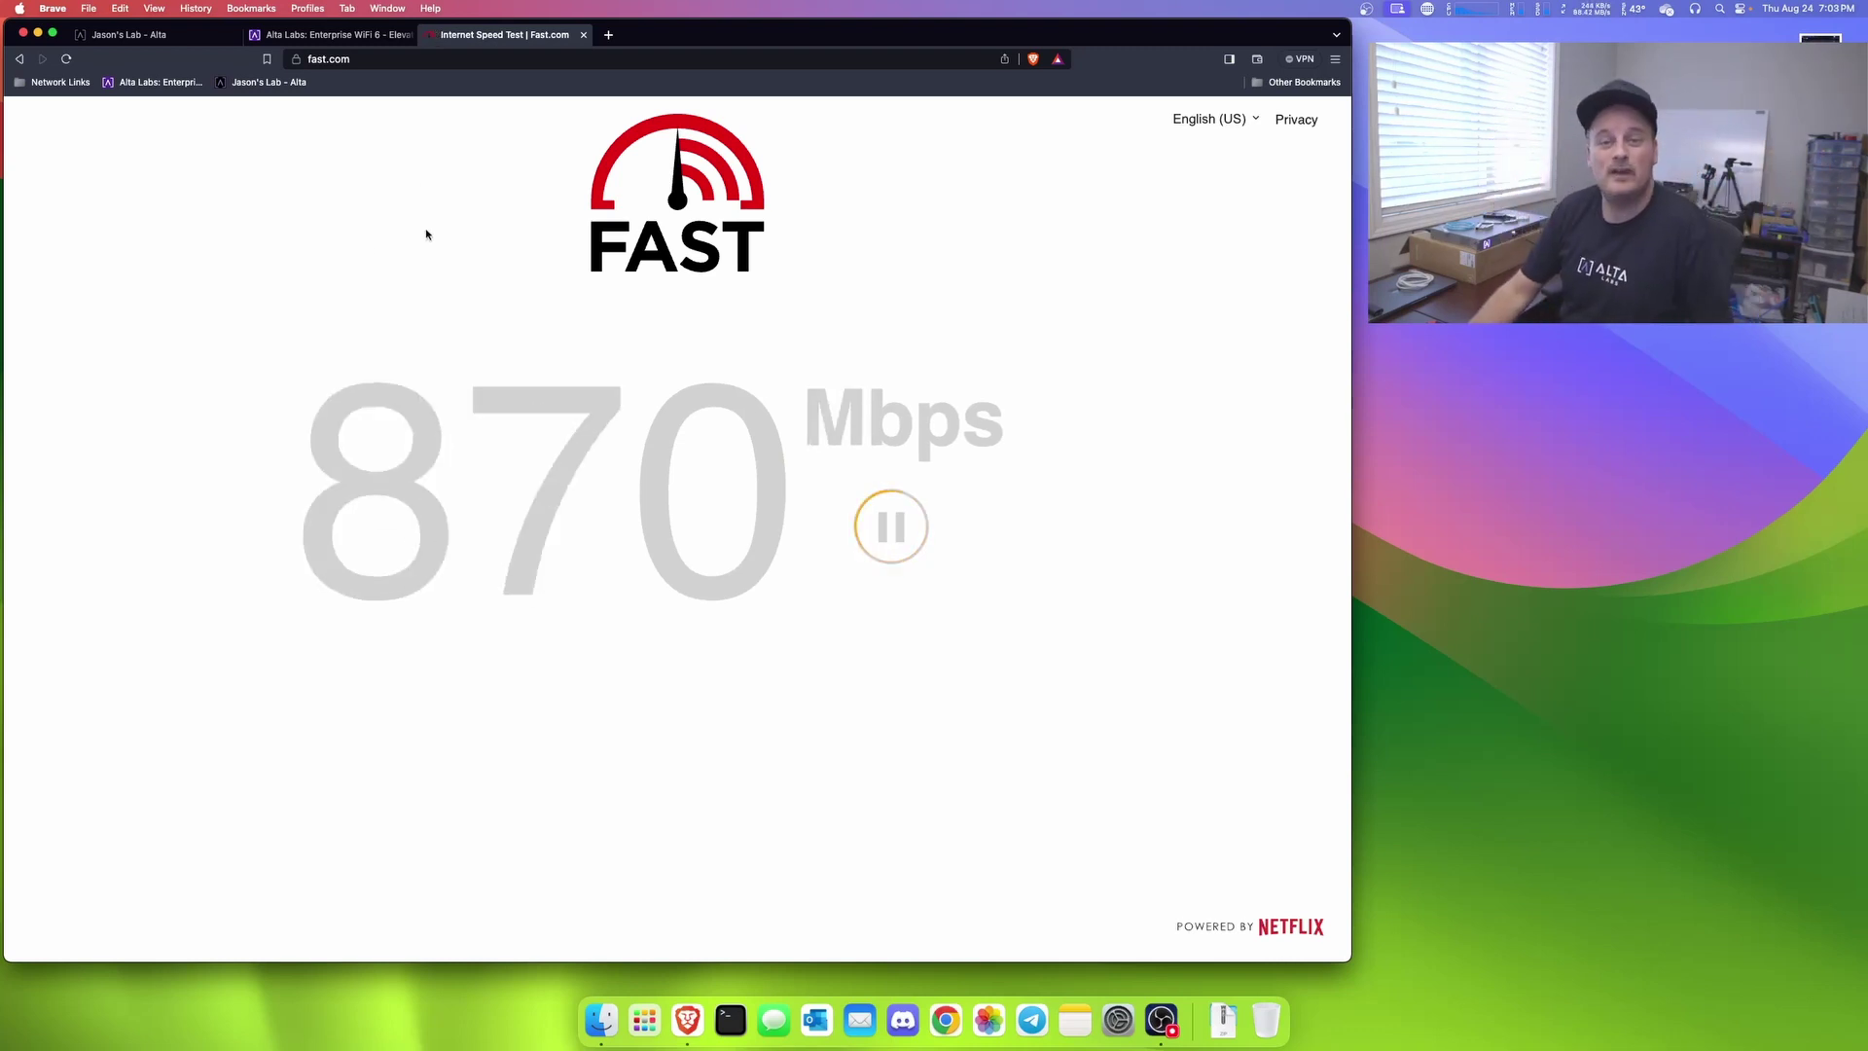
{"action": "left_click", "coordinate": [302, 41]}
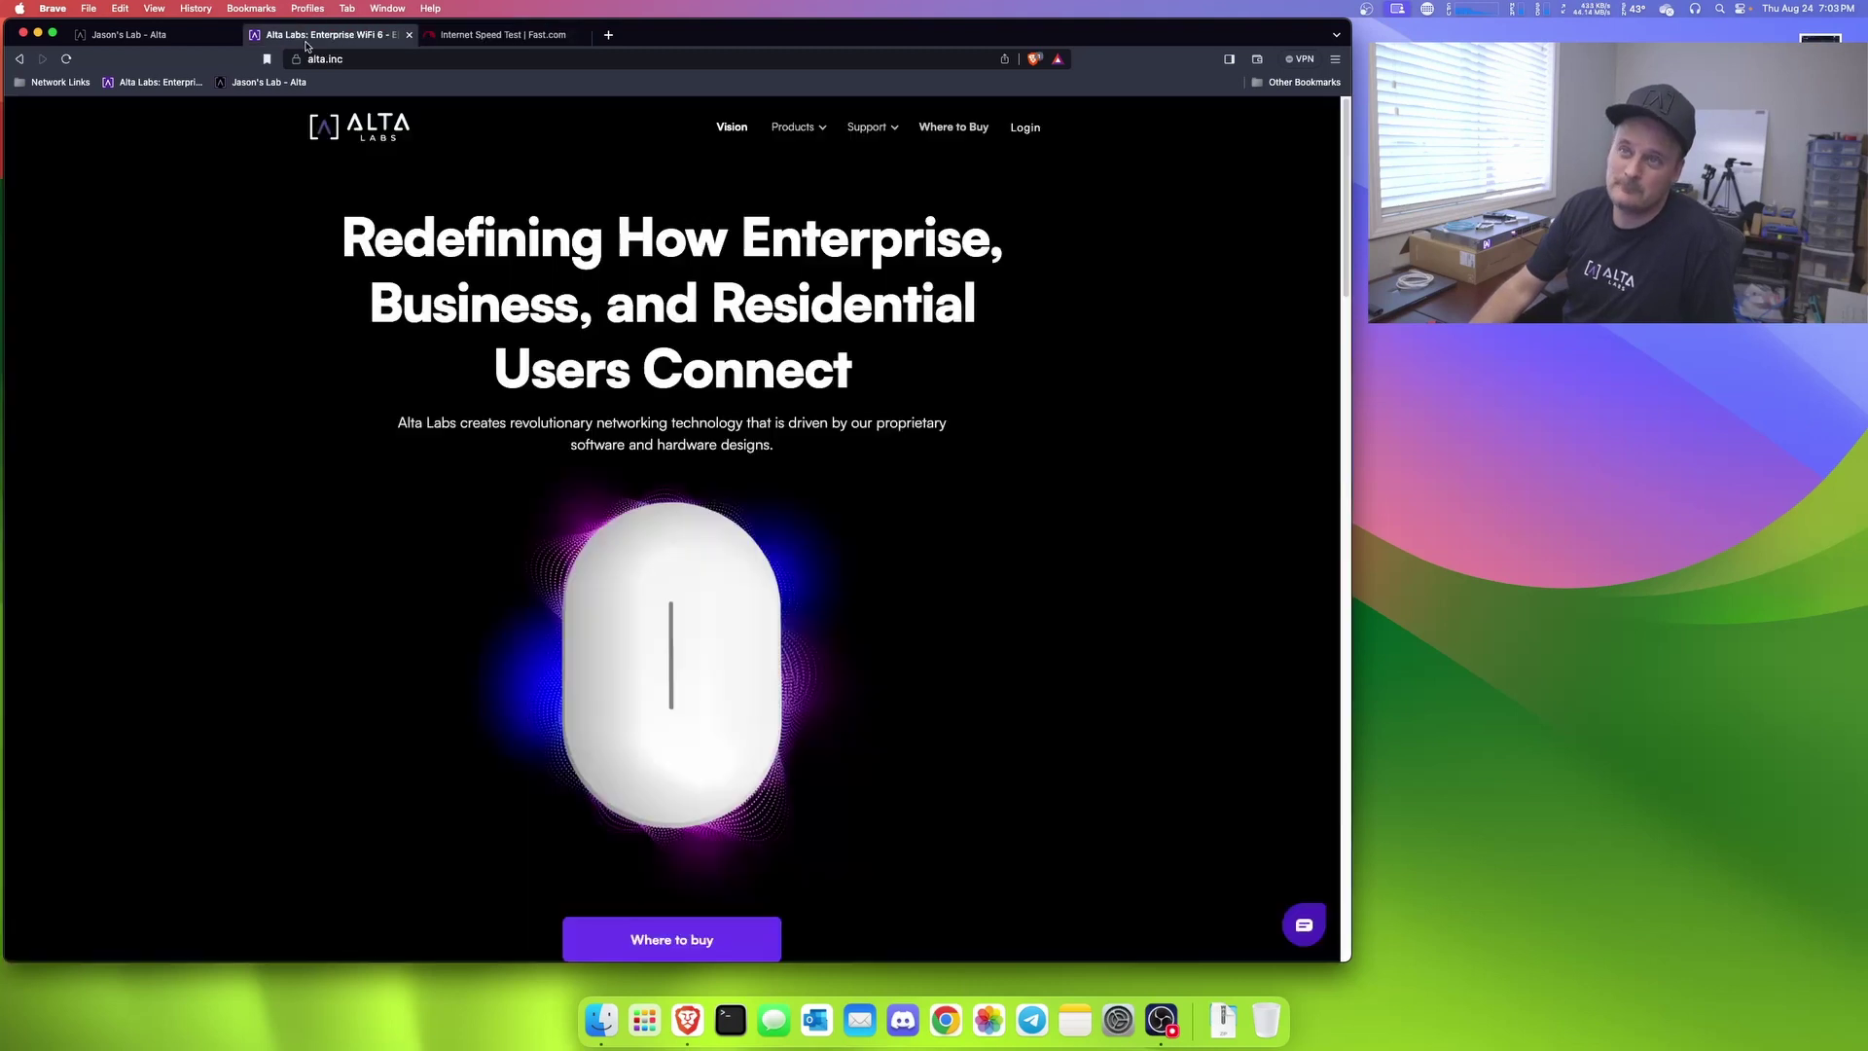
{"action": "left_click", "coordinate": [188, 43]}
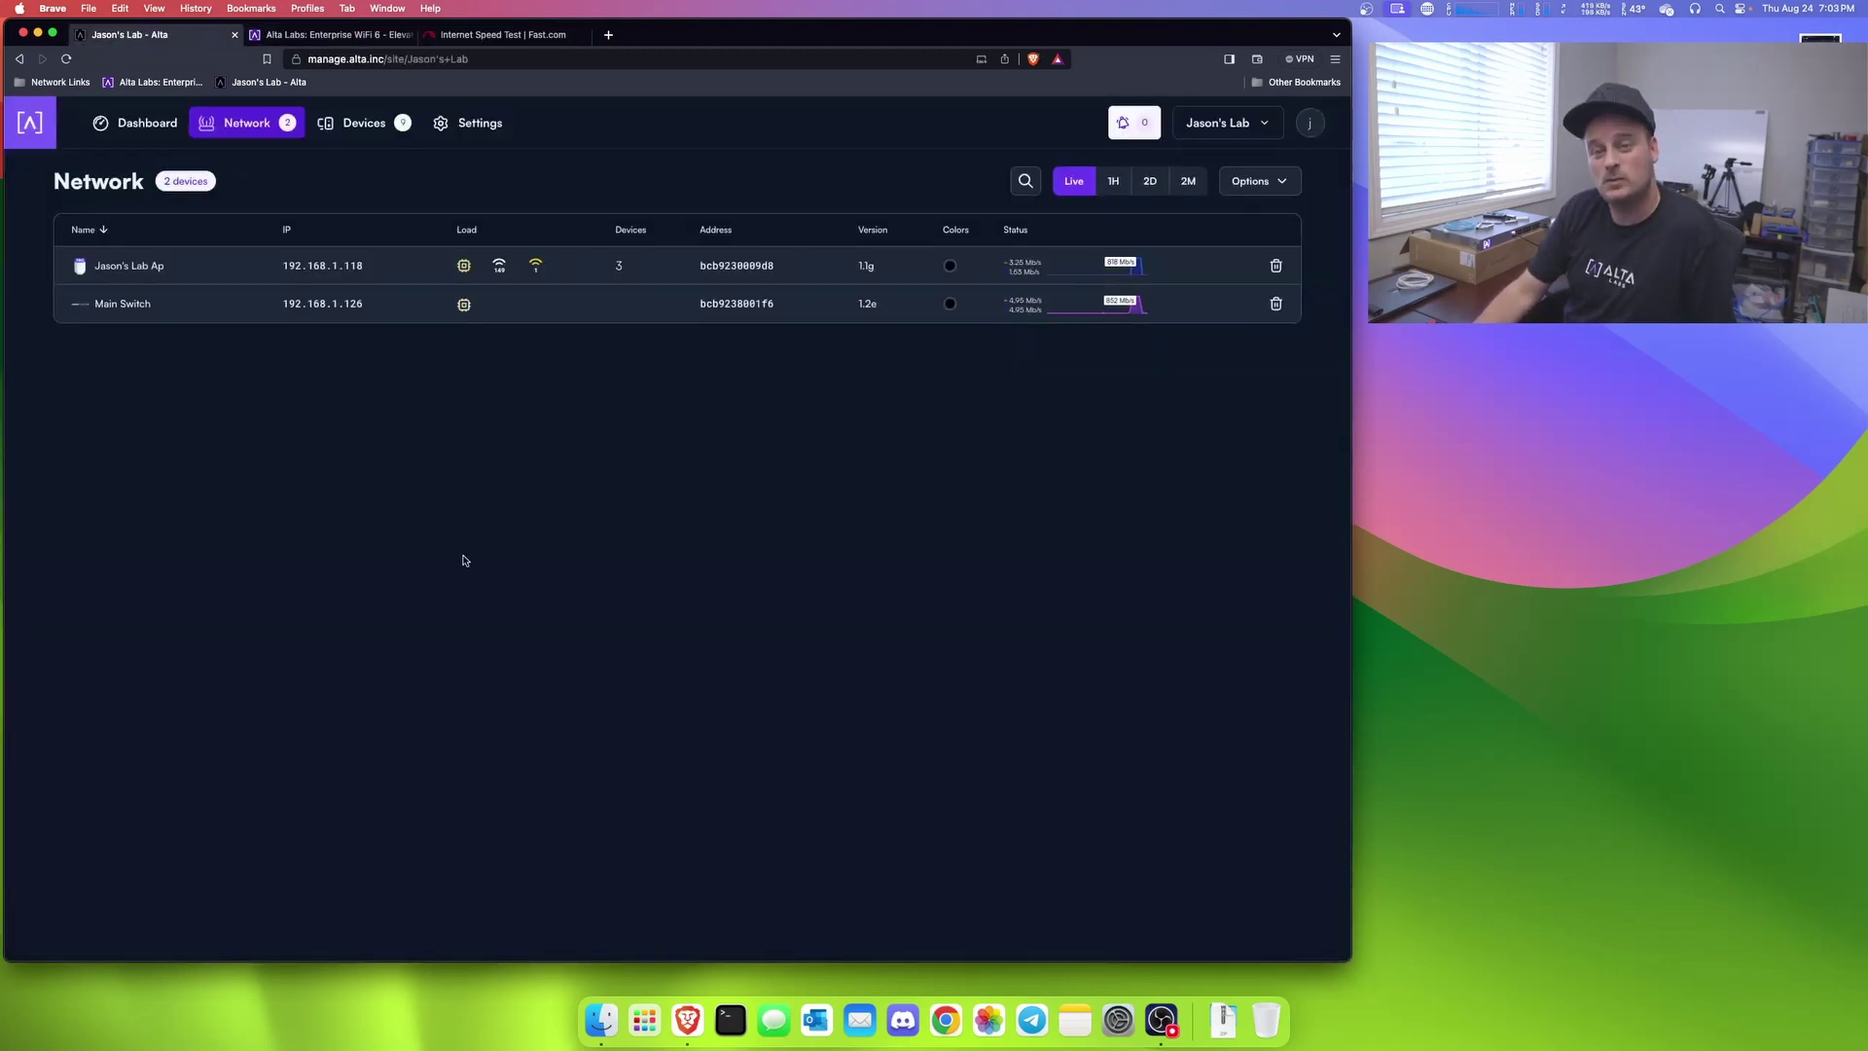
Step: Open Main Switch's port map from the Network page and move the panel left
{"action": "left_click", "coordinate": [135, 123]}
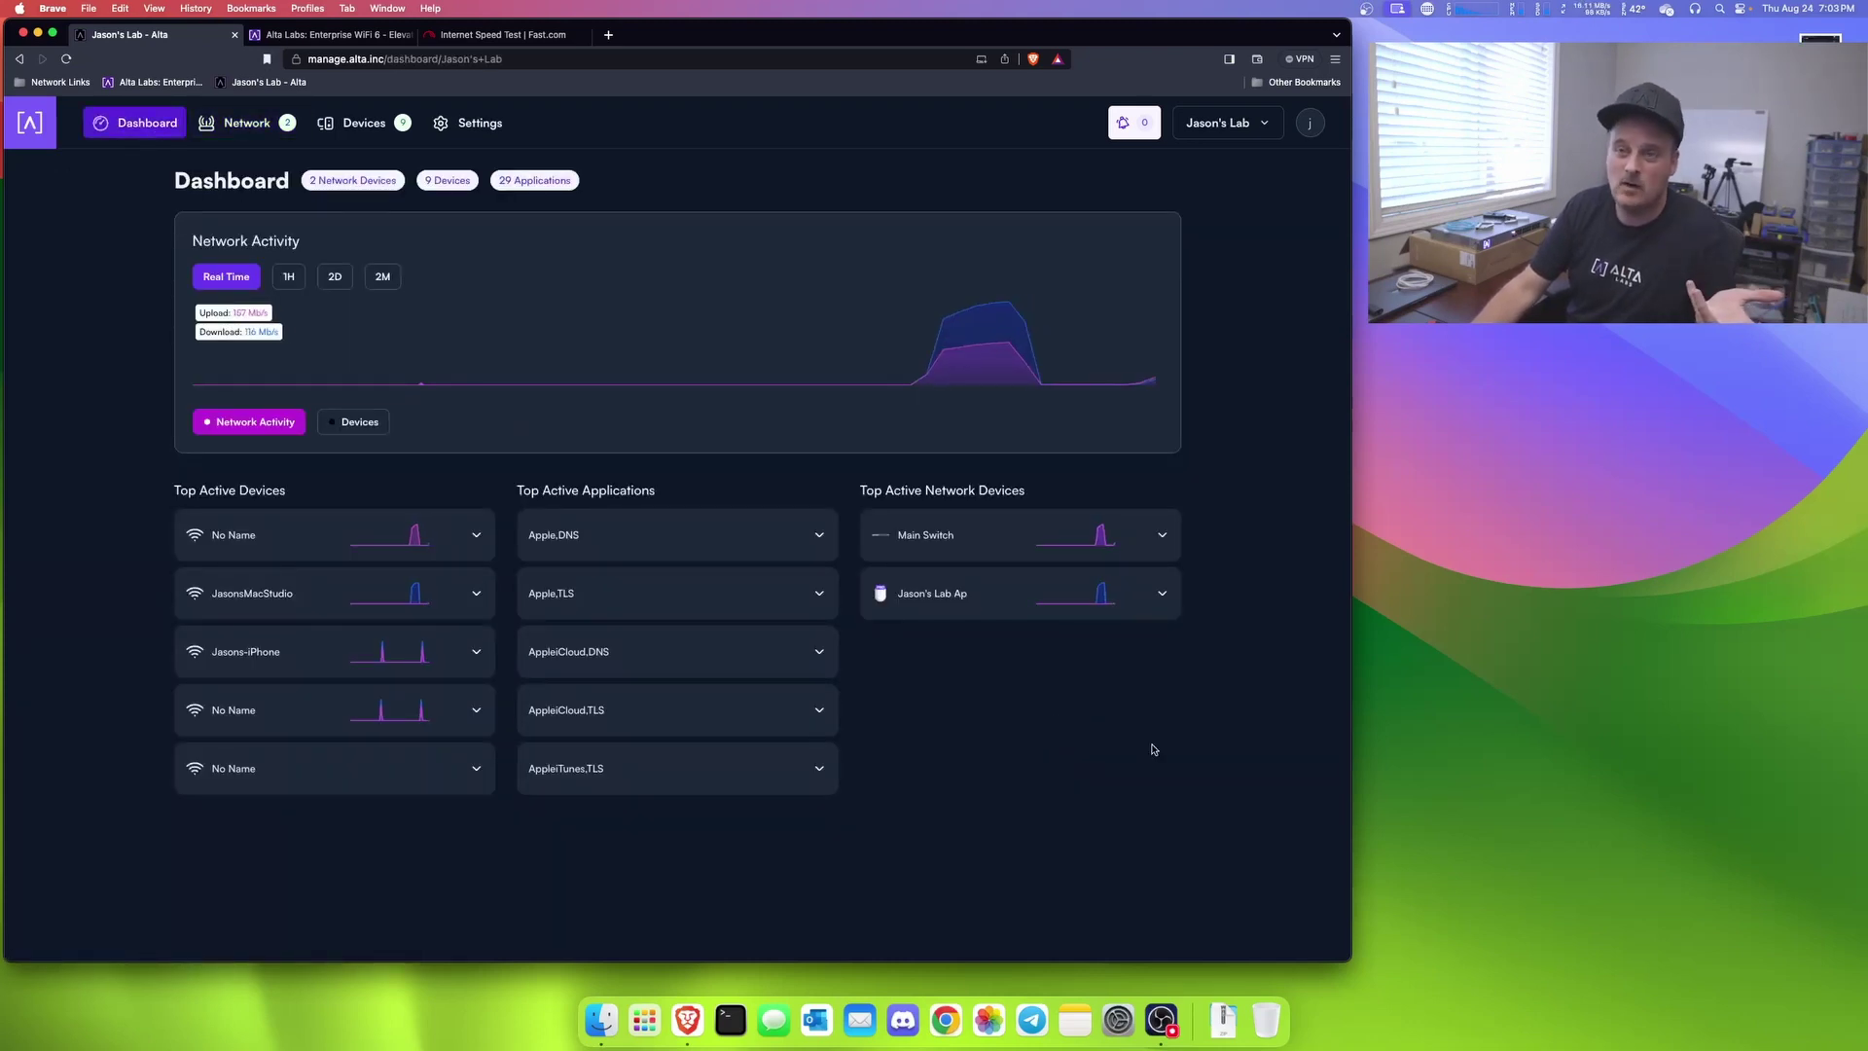
{"action": "left_click", "coordinate": [247, 123]}
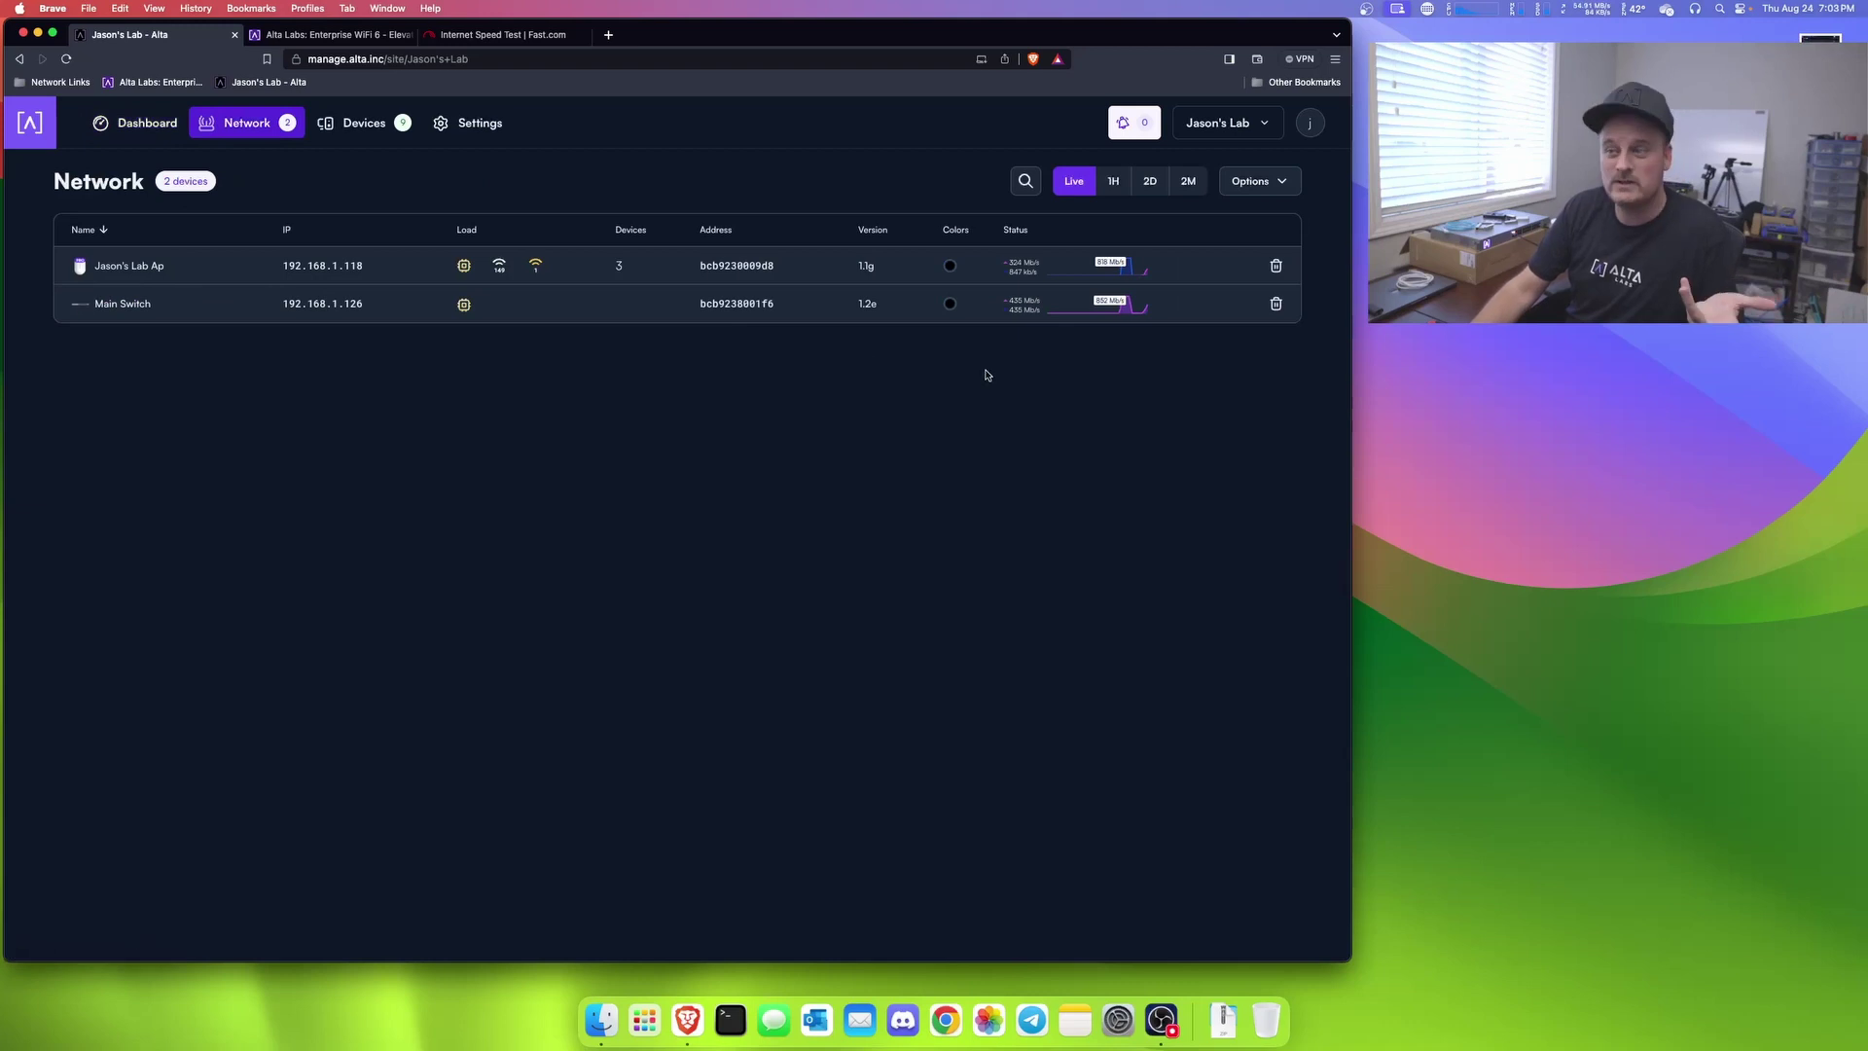
{"action": "left_click", "coordinate": [101, 305]}
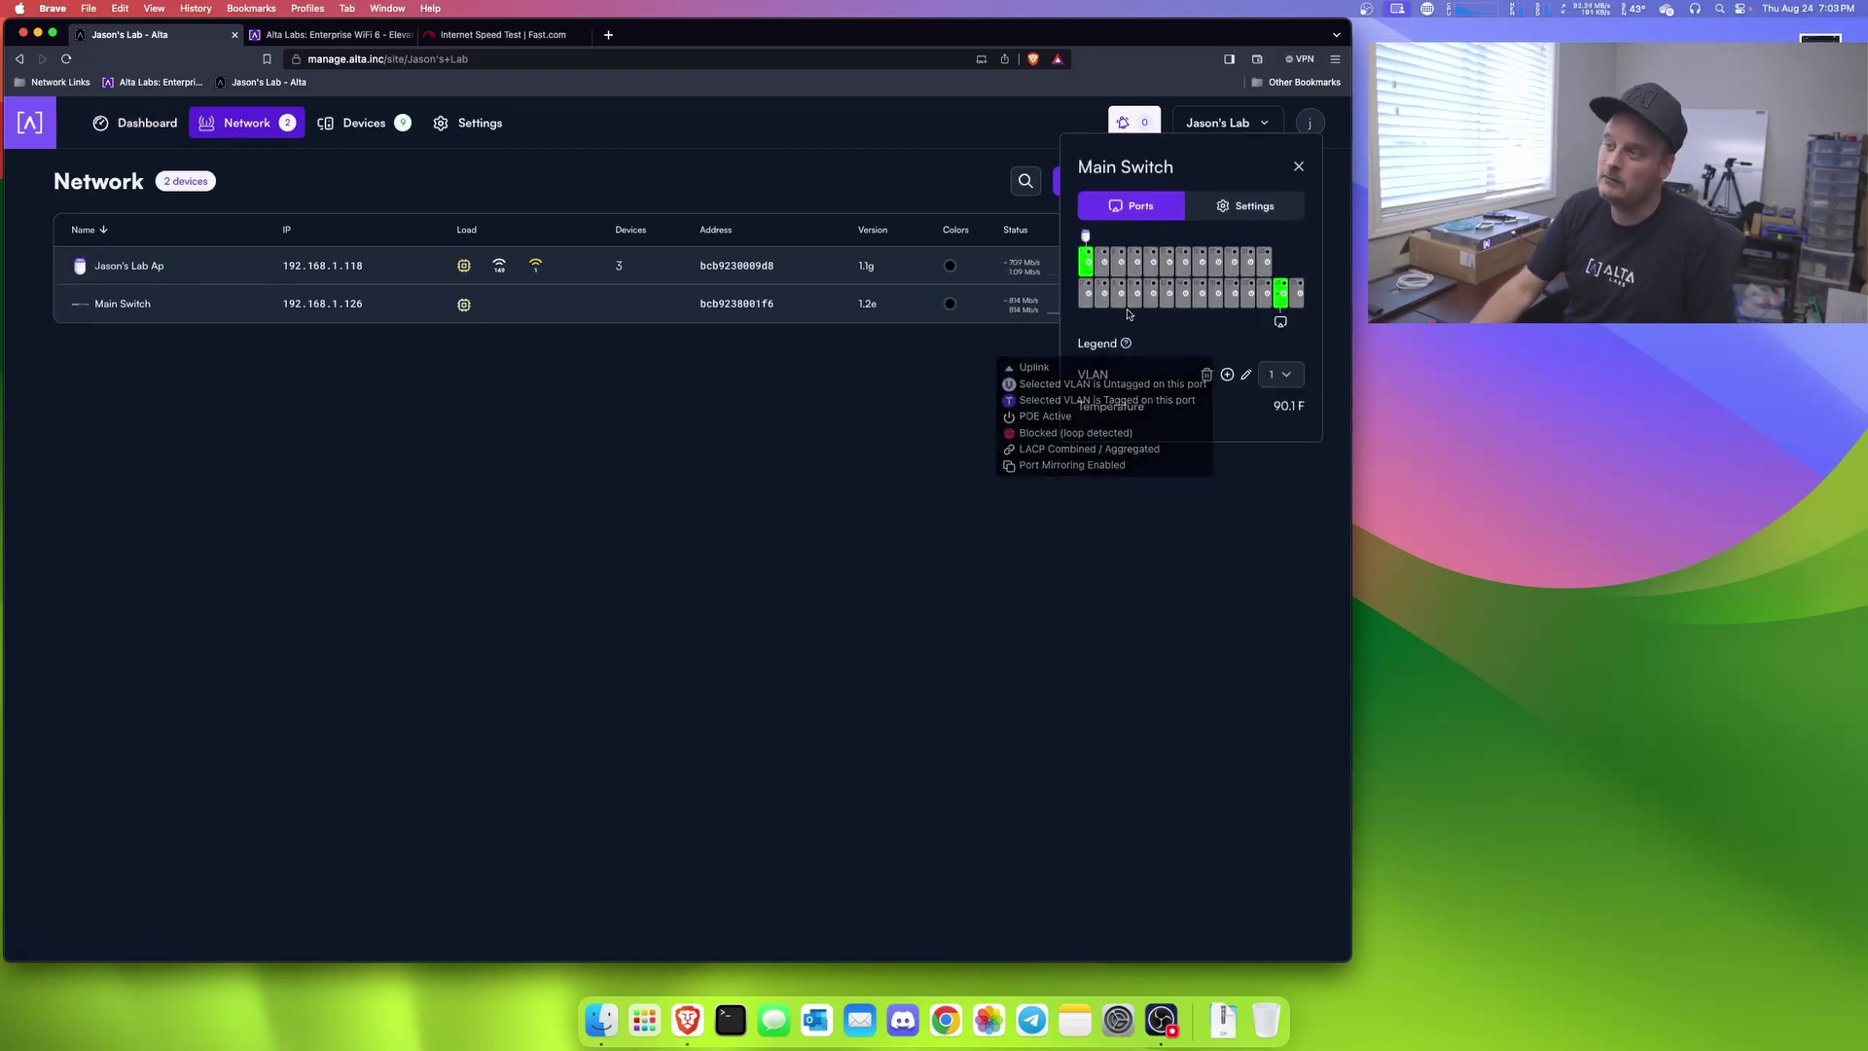
{"action": "left_click_drag", "start_coordinate": [1218, 152], "coordinate": [541, 357]}
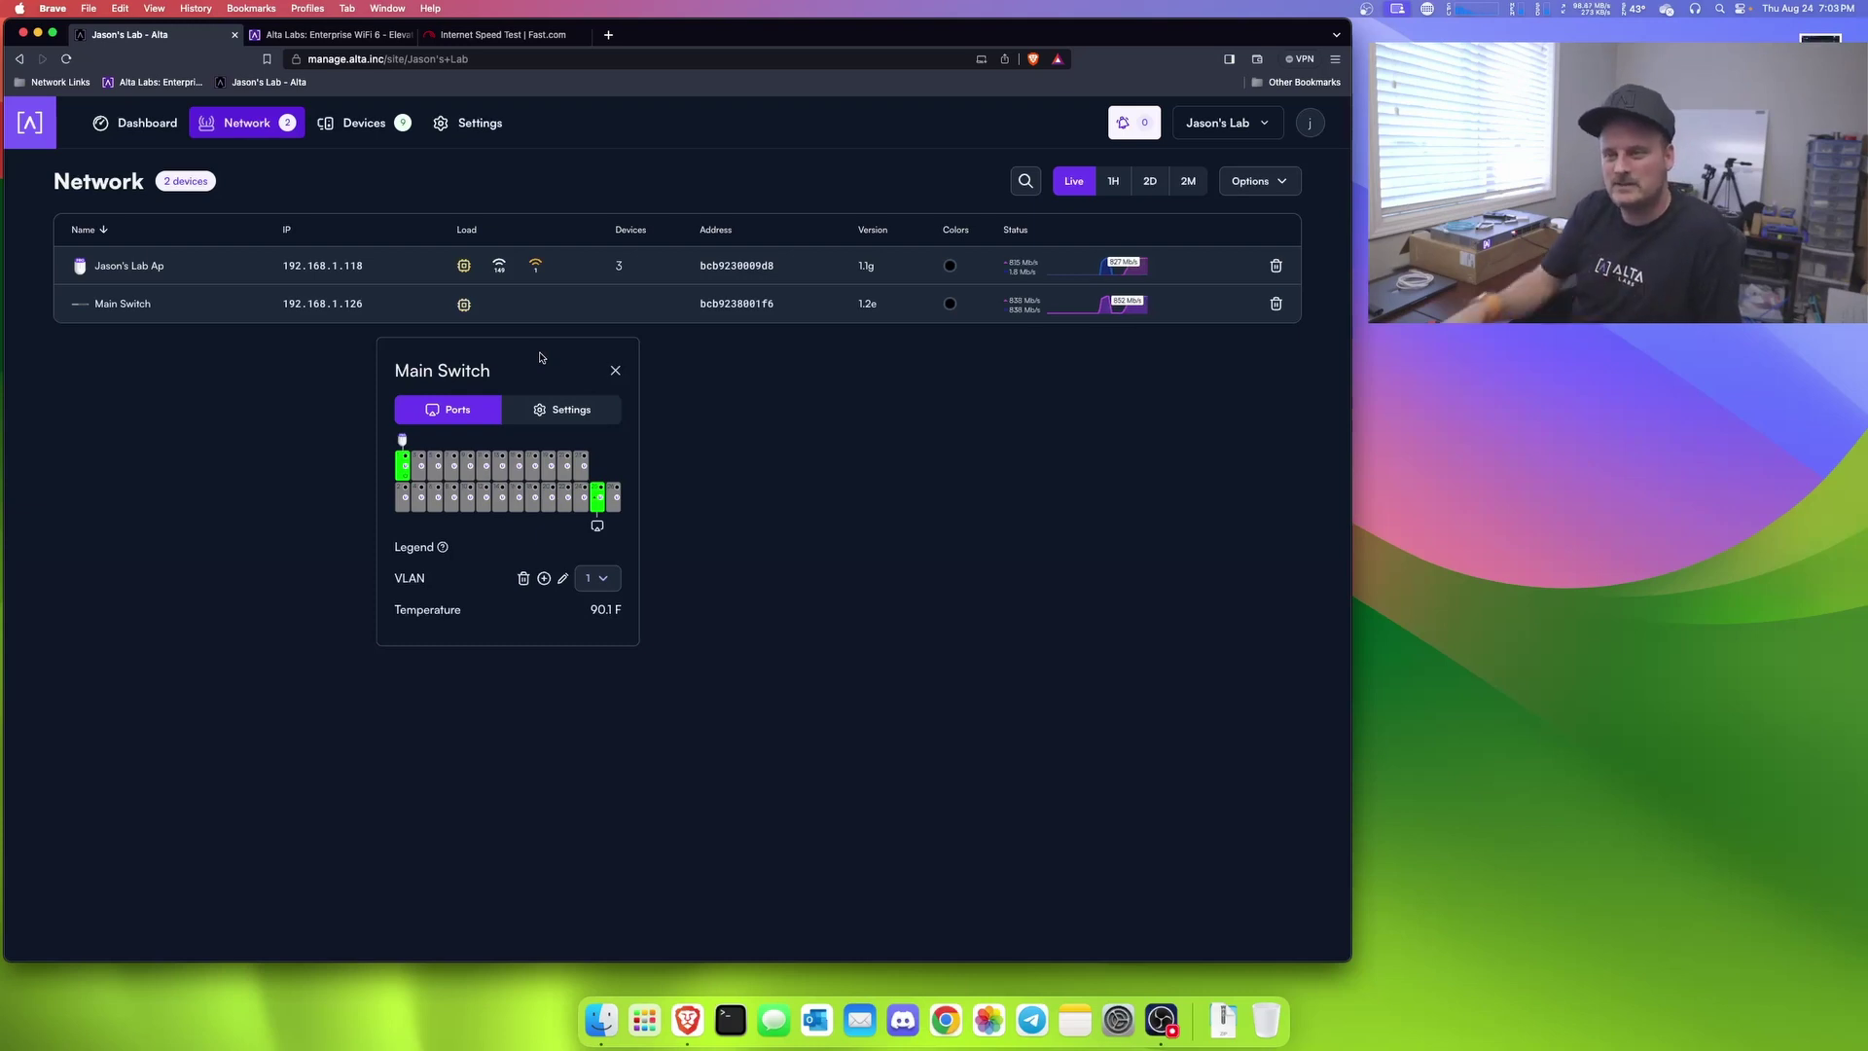
{"action": "left_click_drag", "start_coordinate": [541, 357], "coordinate": [505, 367]}
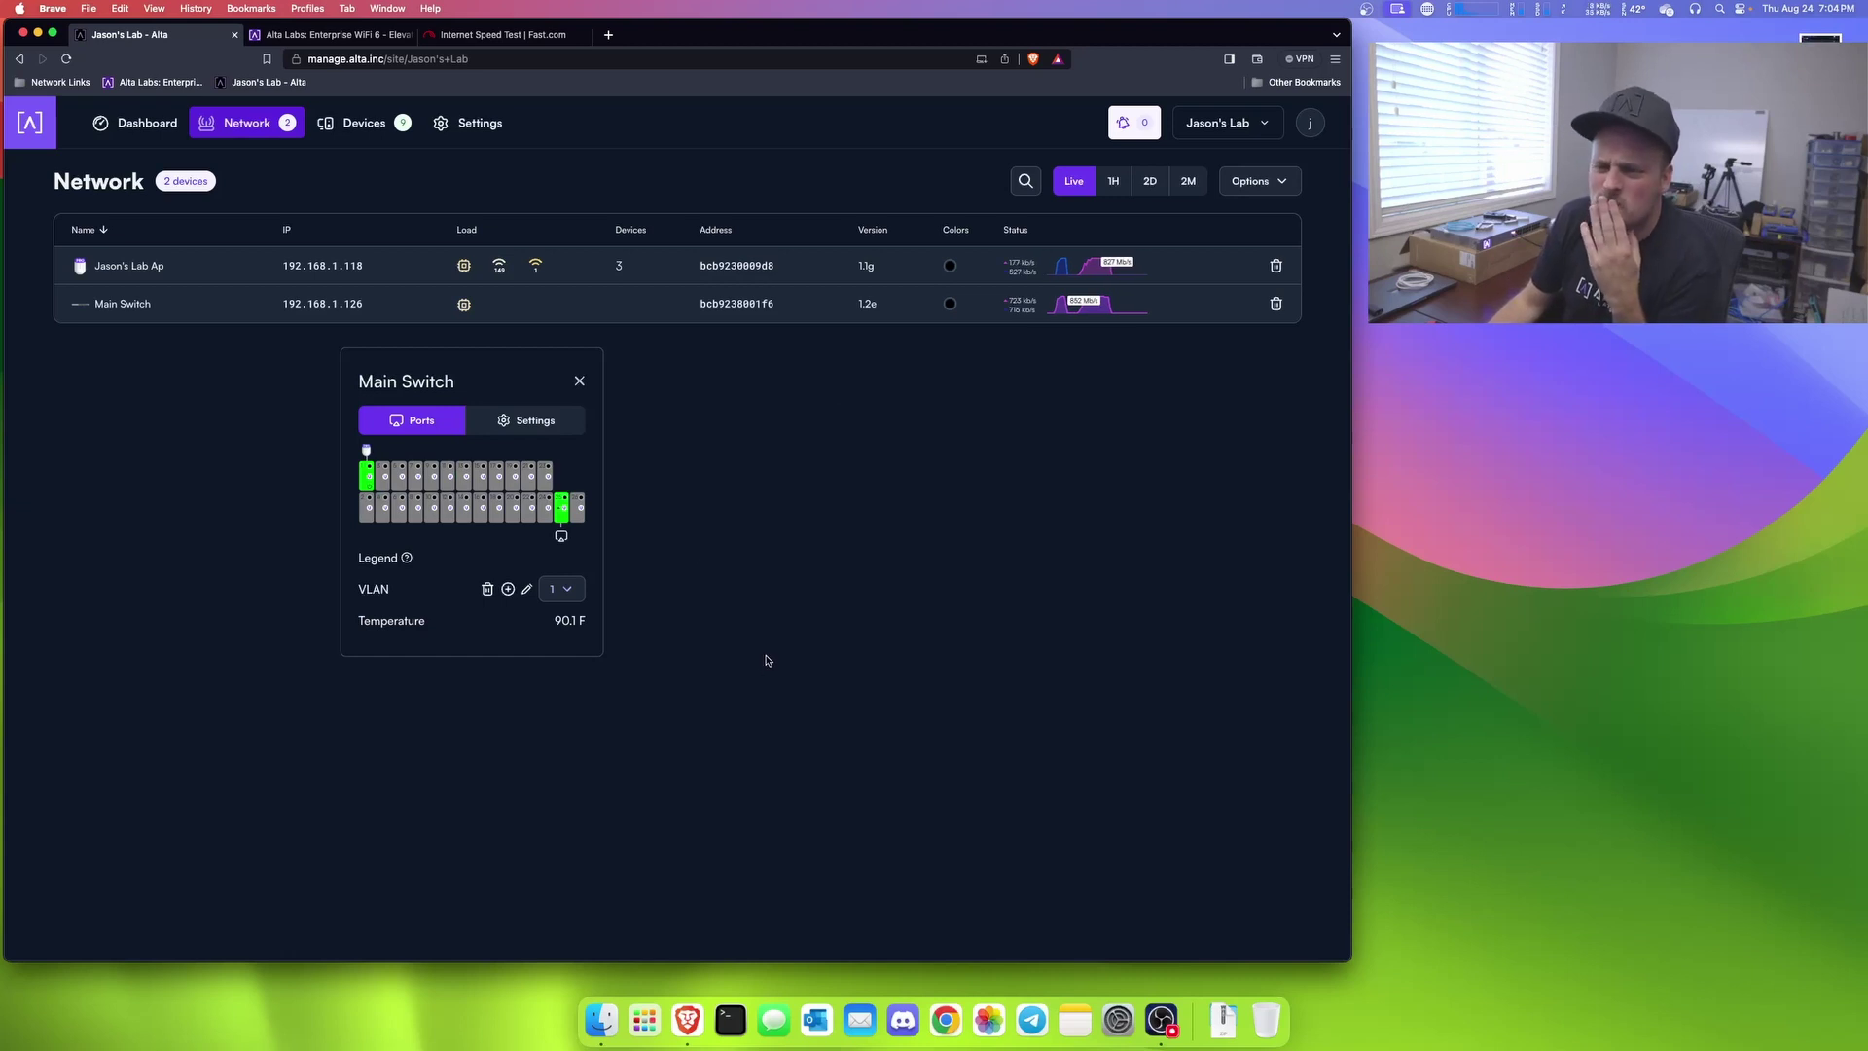
{"action": "left_click", "coordinate": [565, 591]}
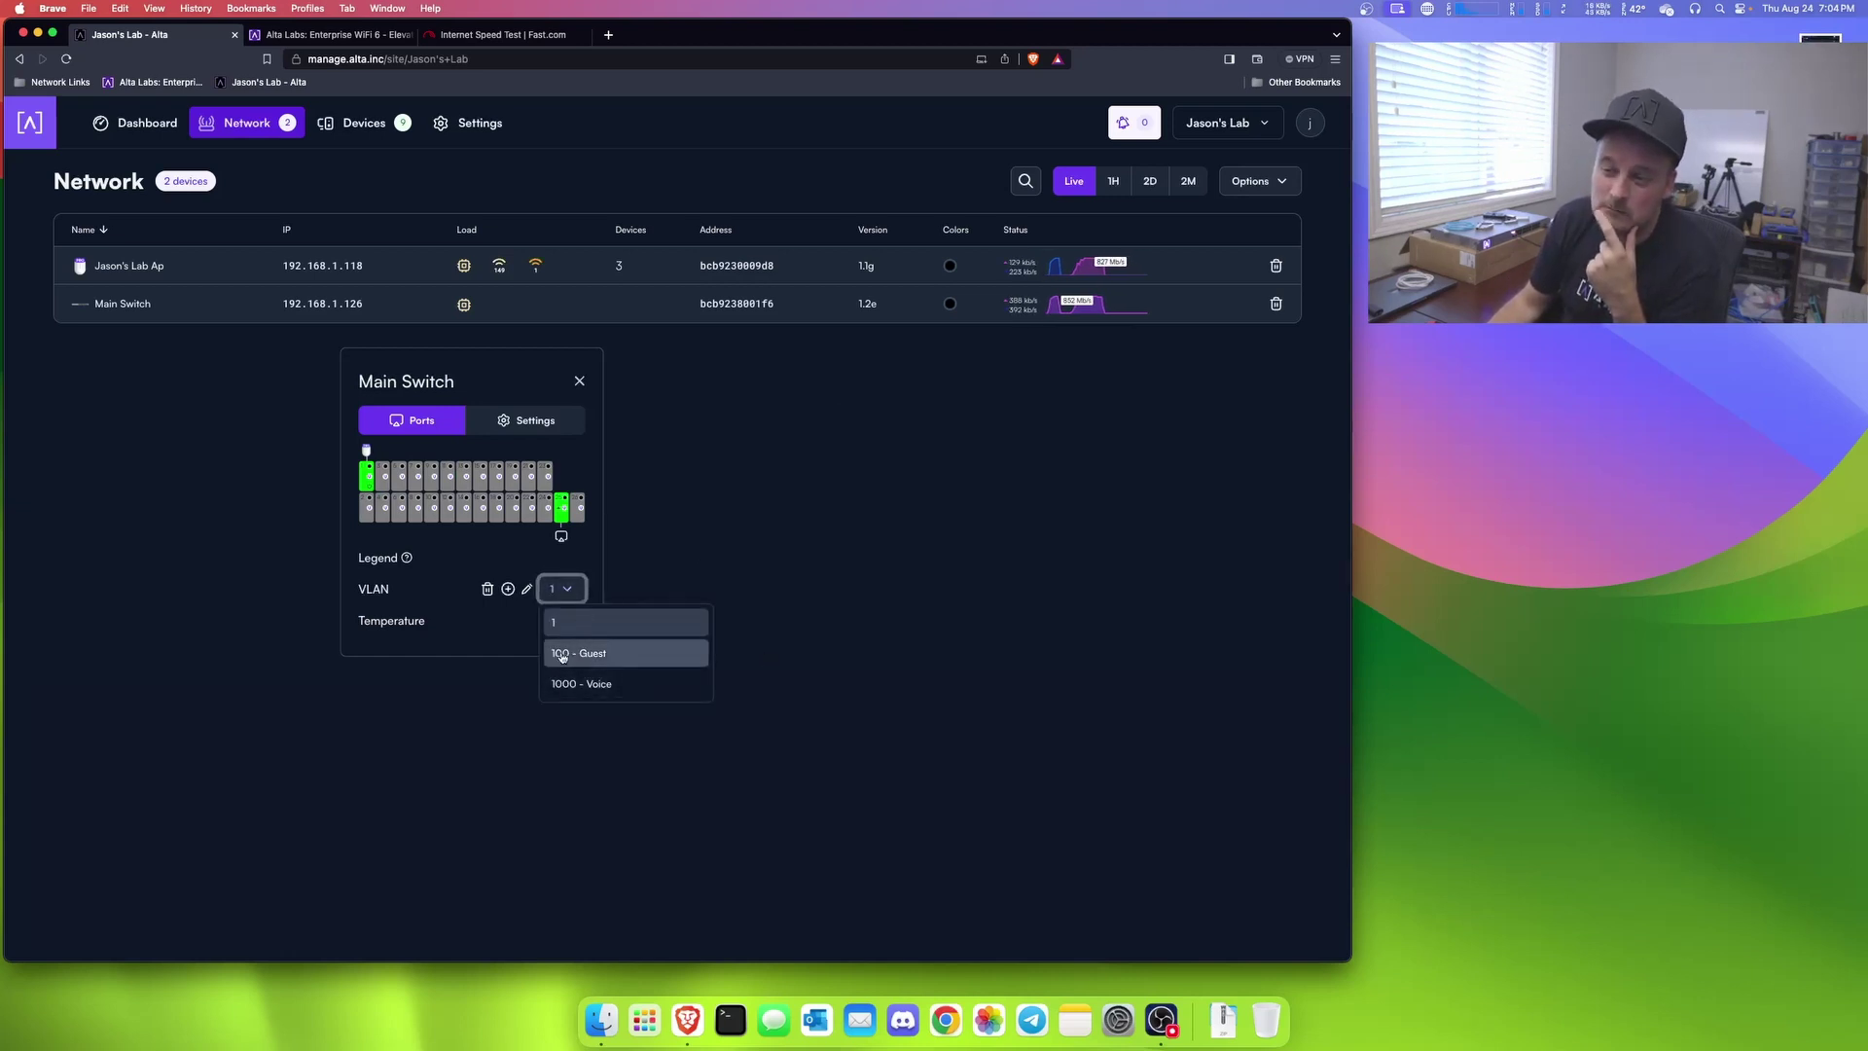
{"action": "left_click", "coordinate": [497, 647]}
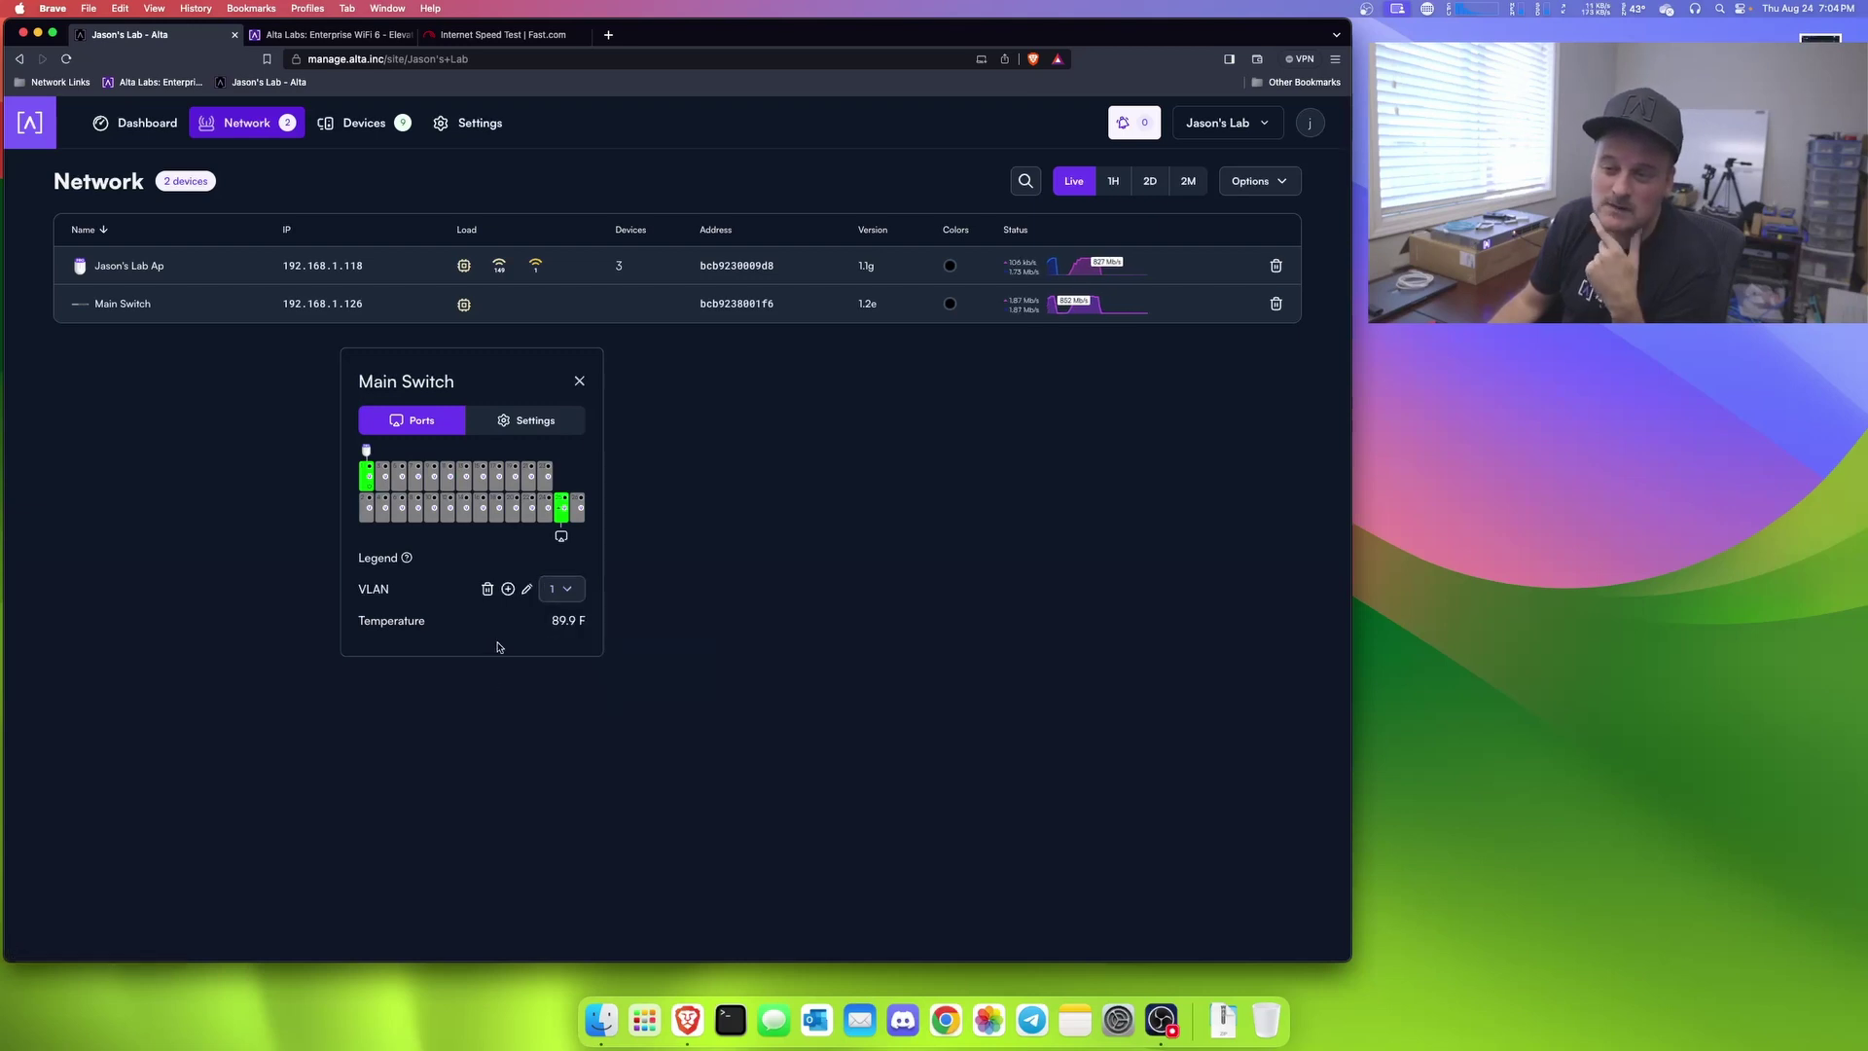
{"action": "left_click", "coordinate": [508, 589]}
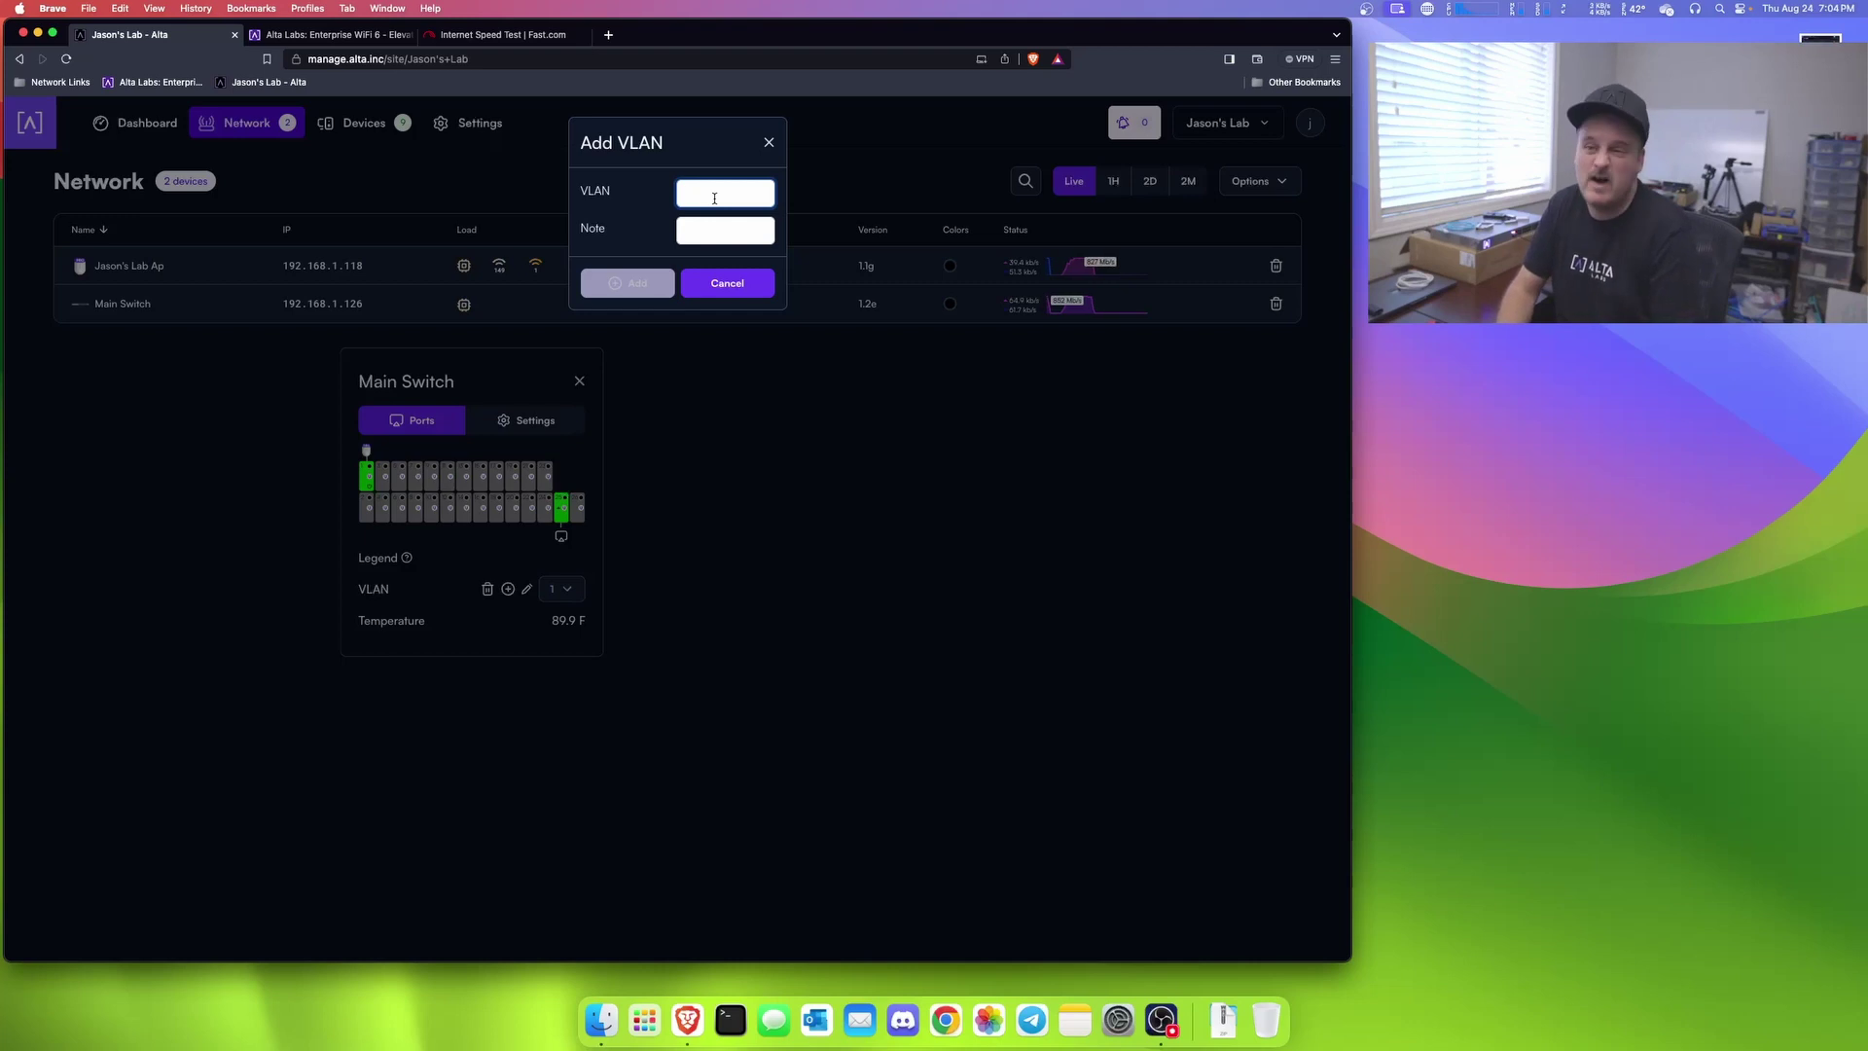
{"action": "type", "text": "500"}
{"action": "key", "text": "Tab"}
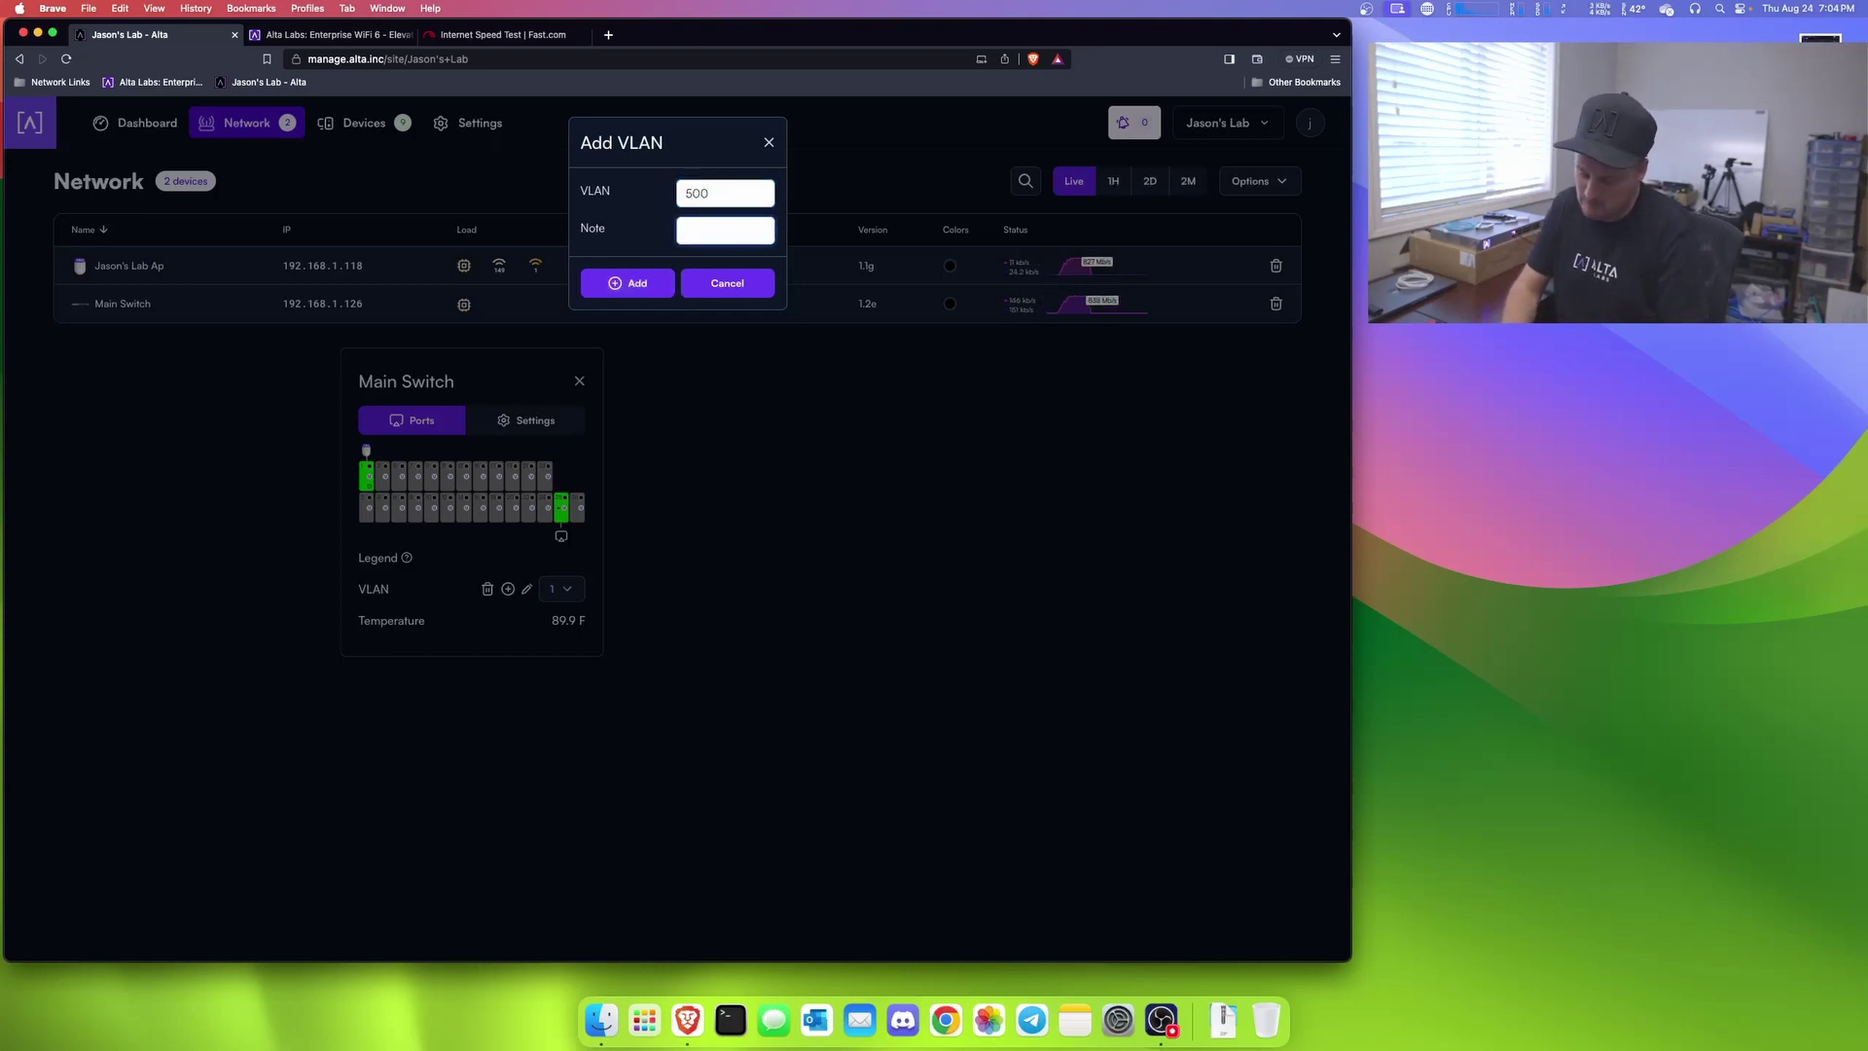
{"action": "type", "text": "Test"}
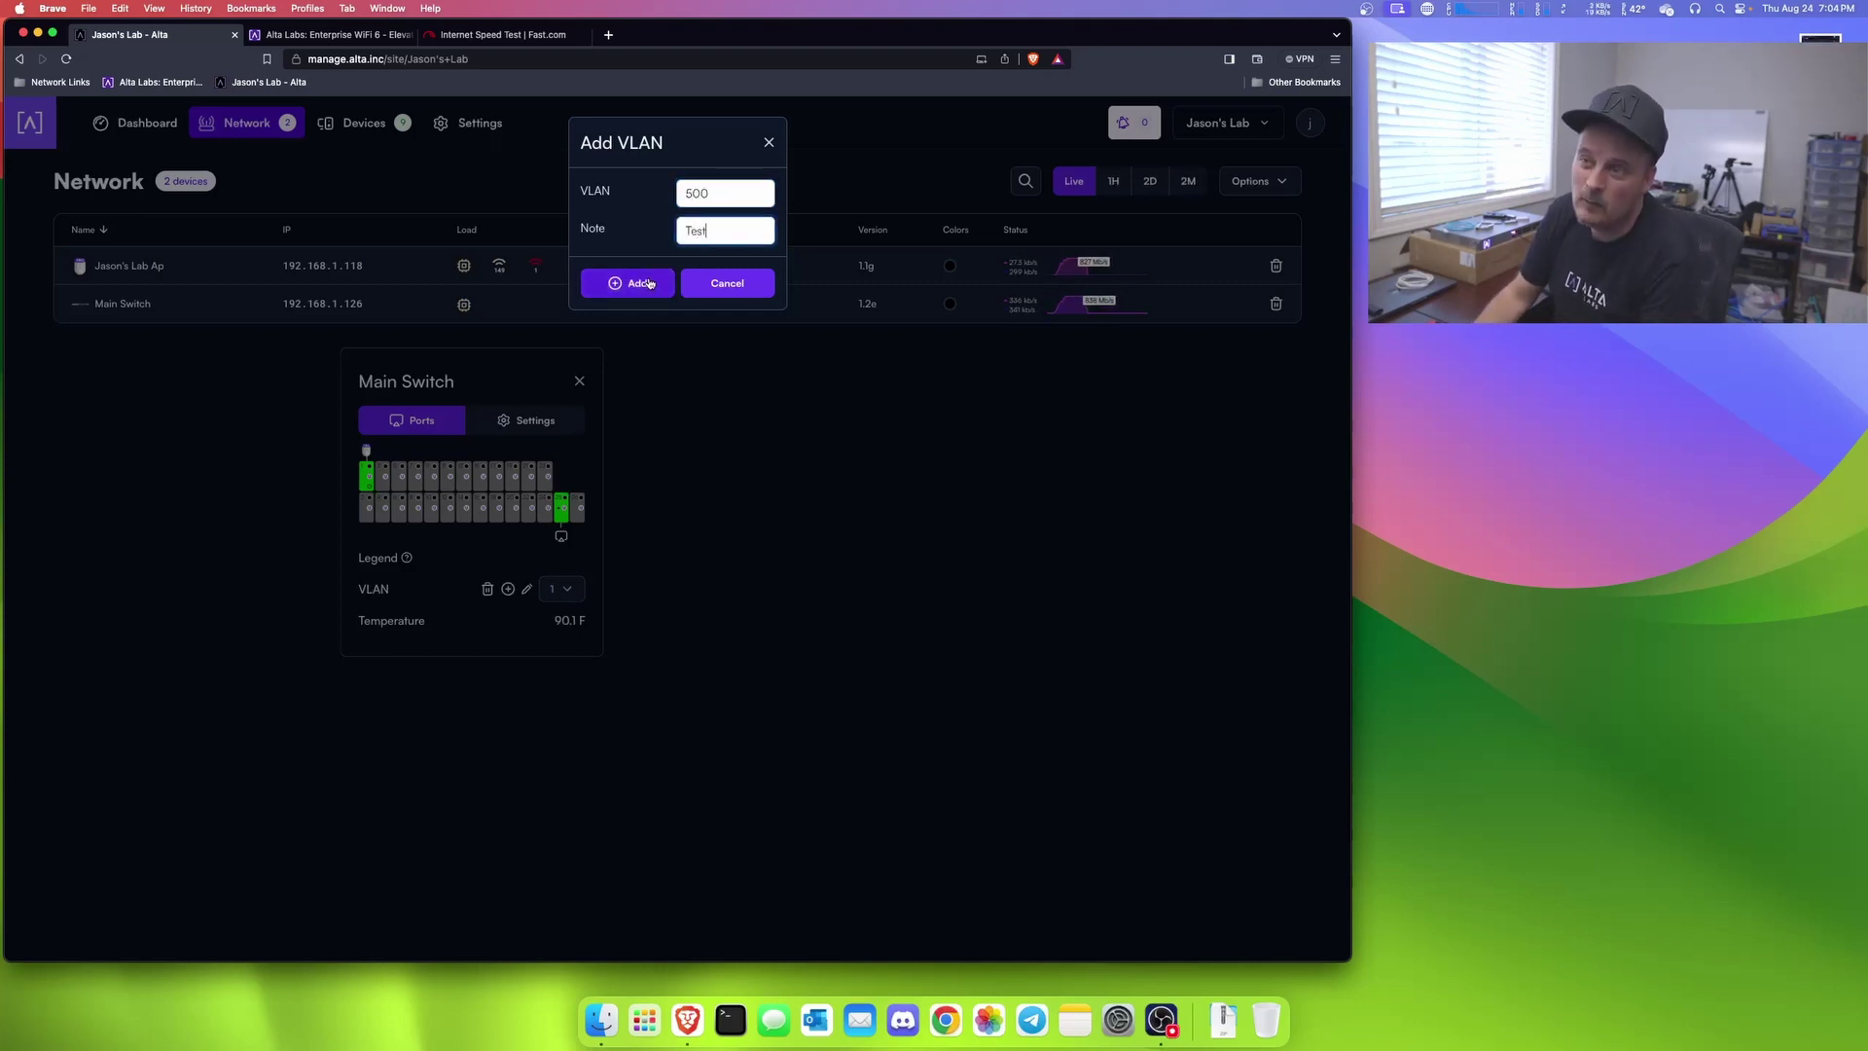
{"action": "left_click", "coordinate": [628, 282]}
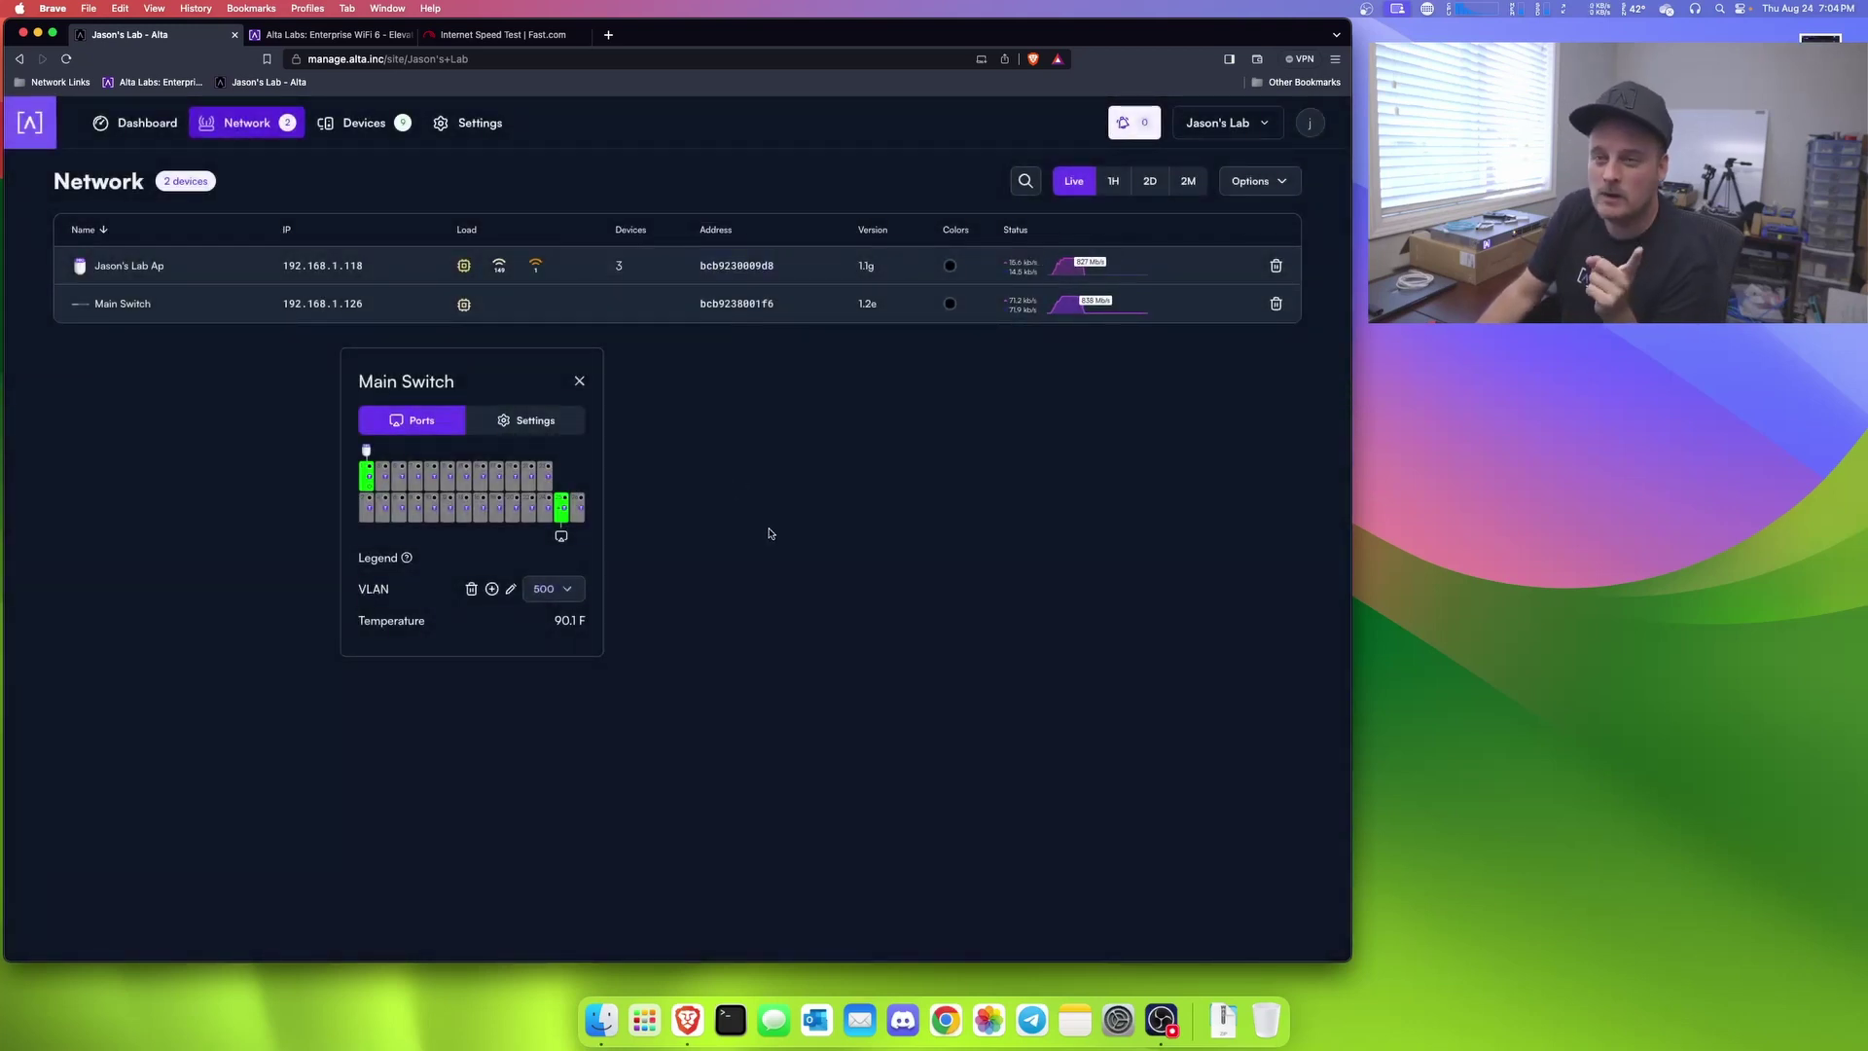
Step: Open the pfSense firewall at 192.168.1.1 in a new tab and log in as admin
{"action": "left_click", "coordinate": [609, 35]}
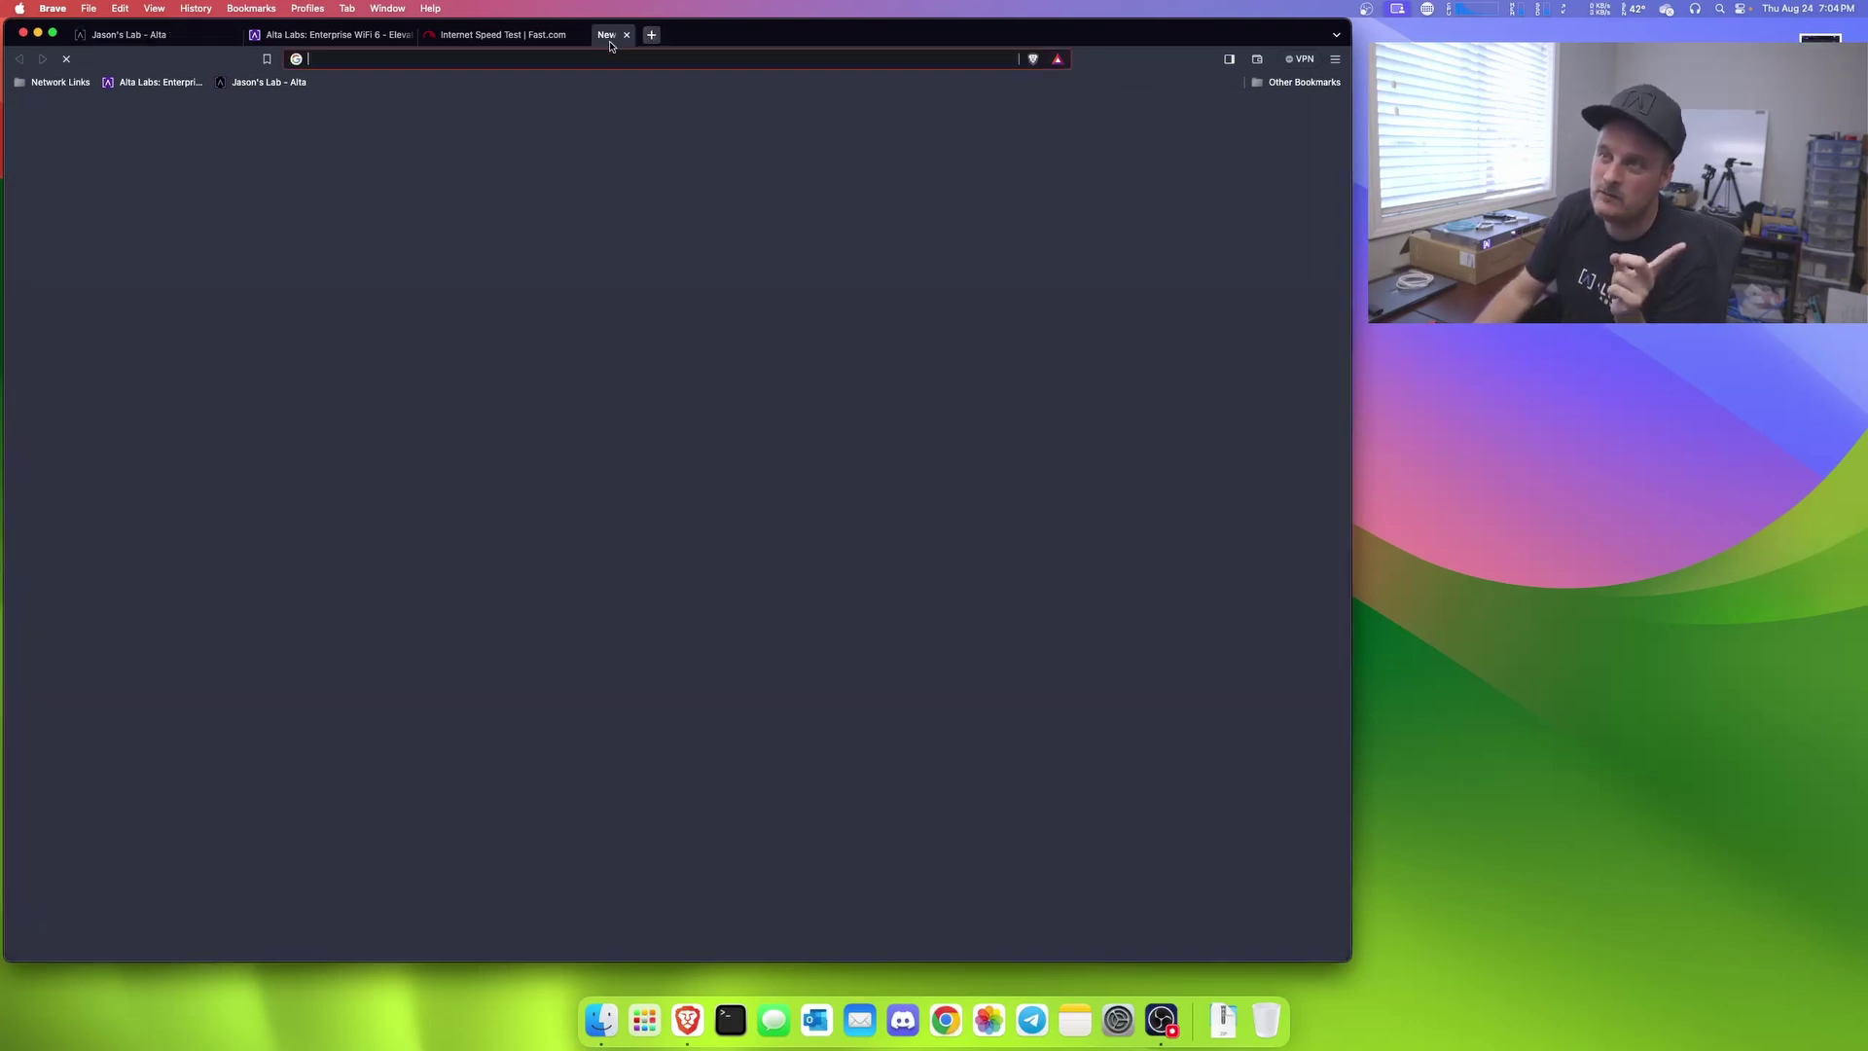
{"action": "type", "text": "192.168.1.1"}
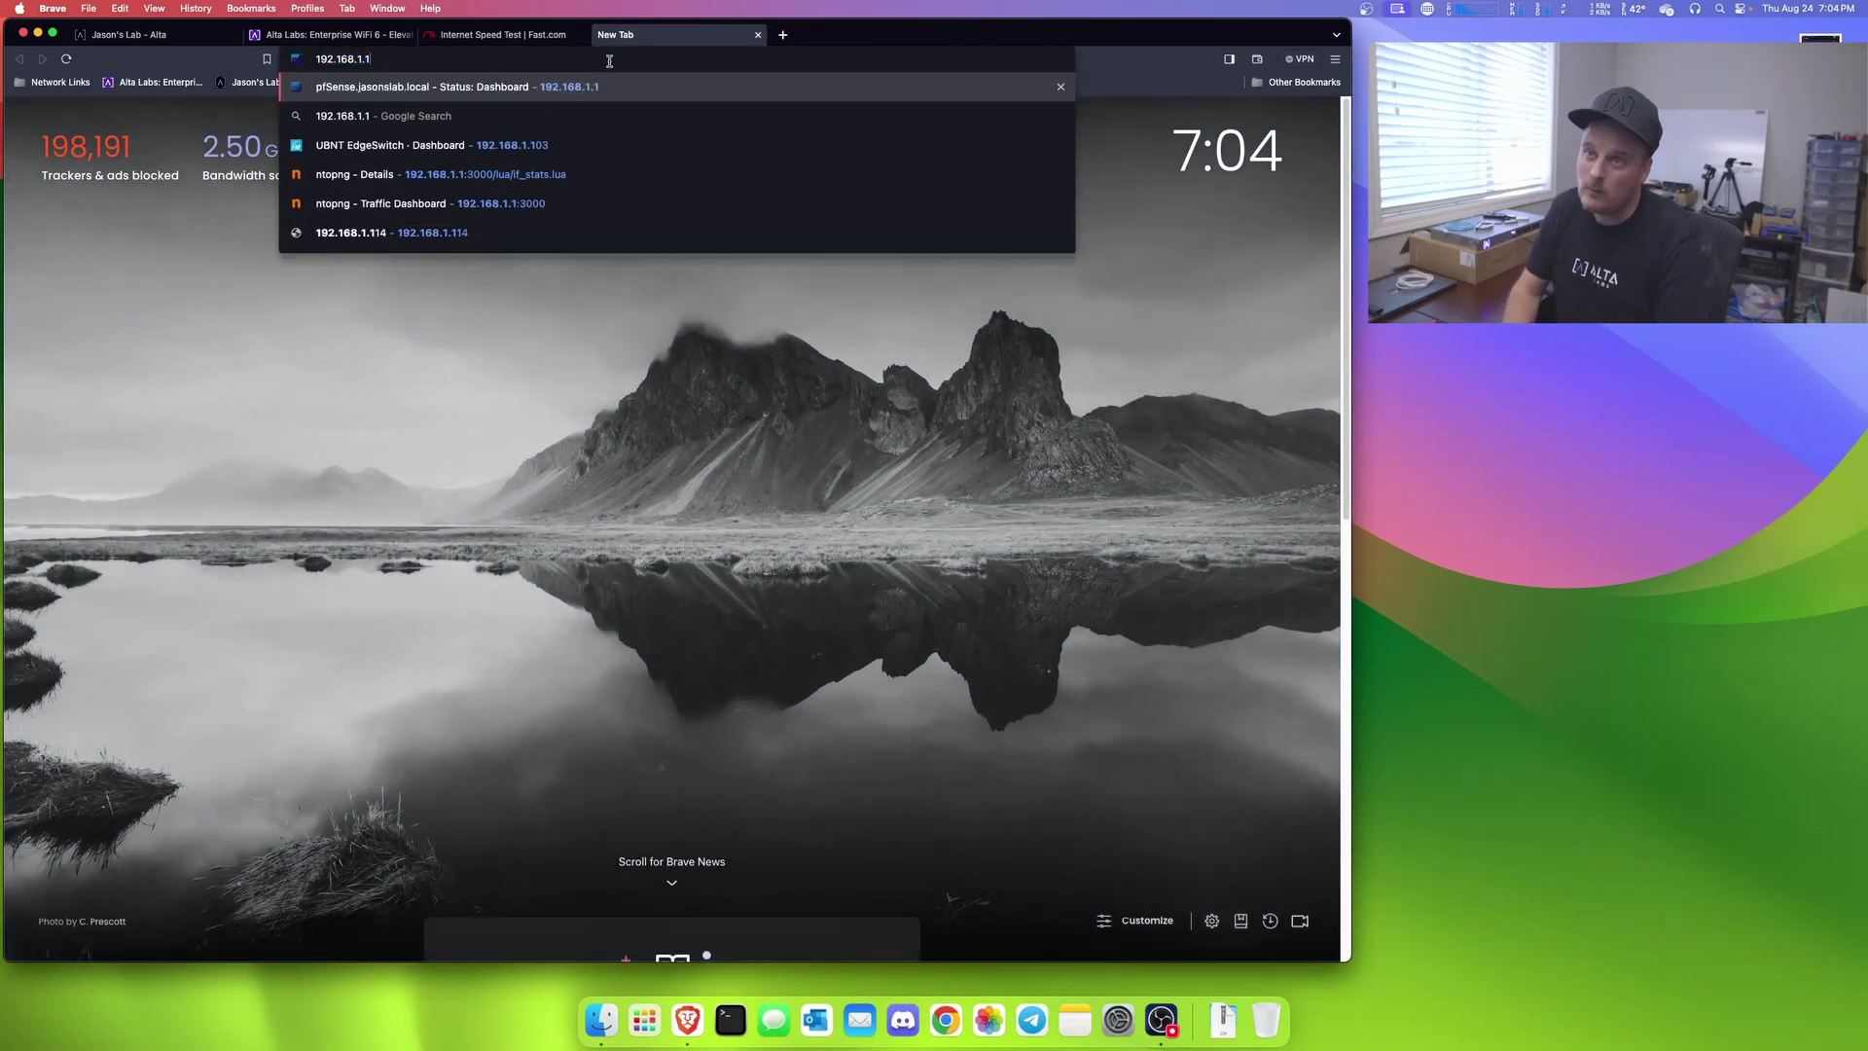
{"action": "key", "text": "Return"}
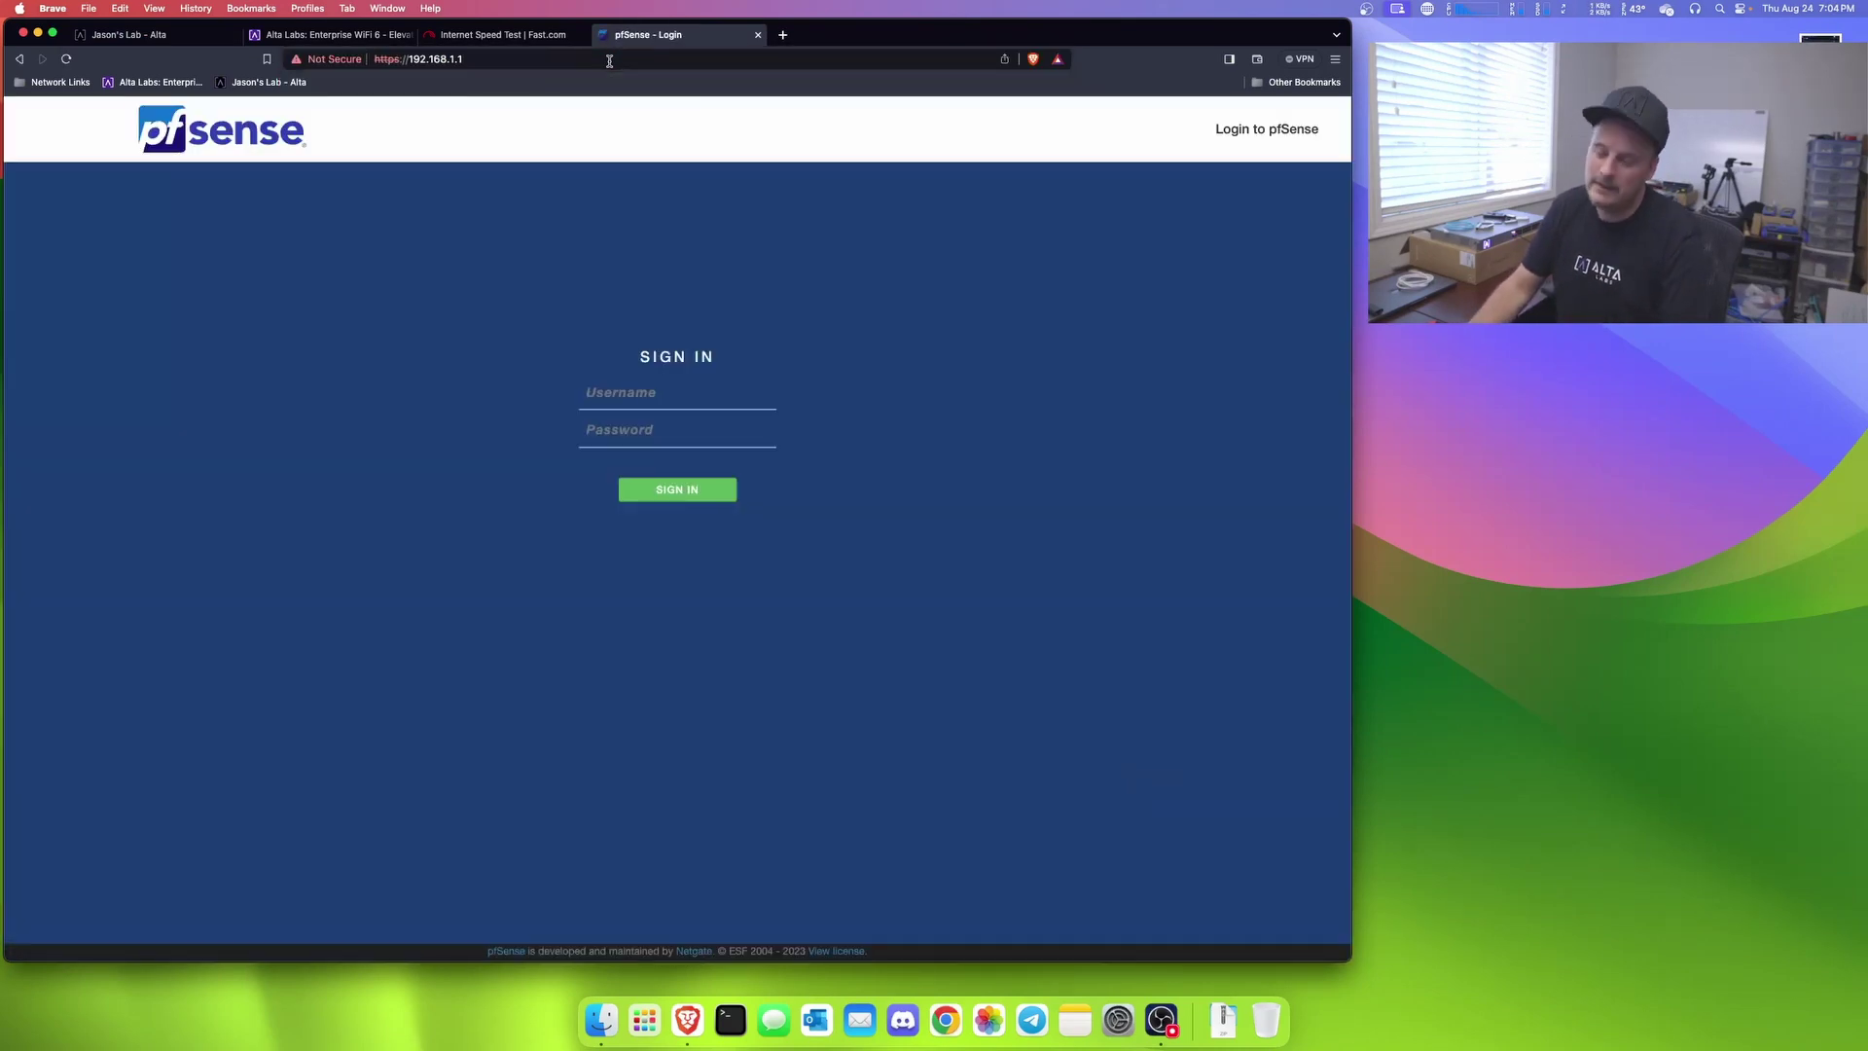
{"action": "type", "text": "admin********"}
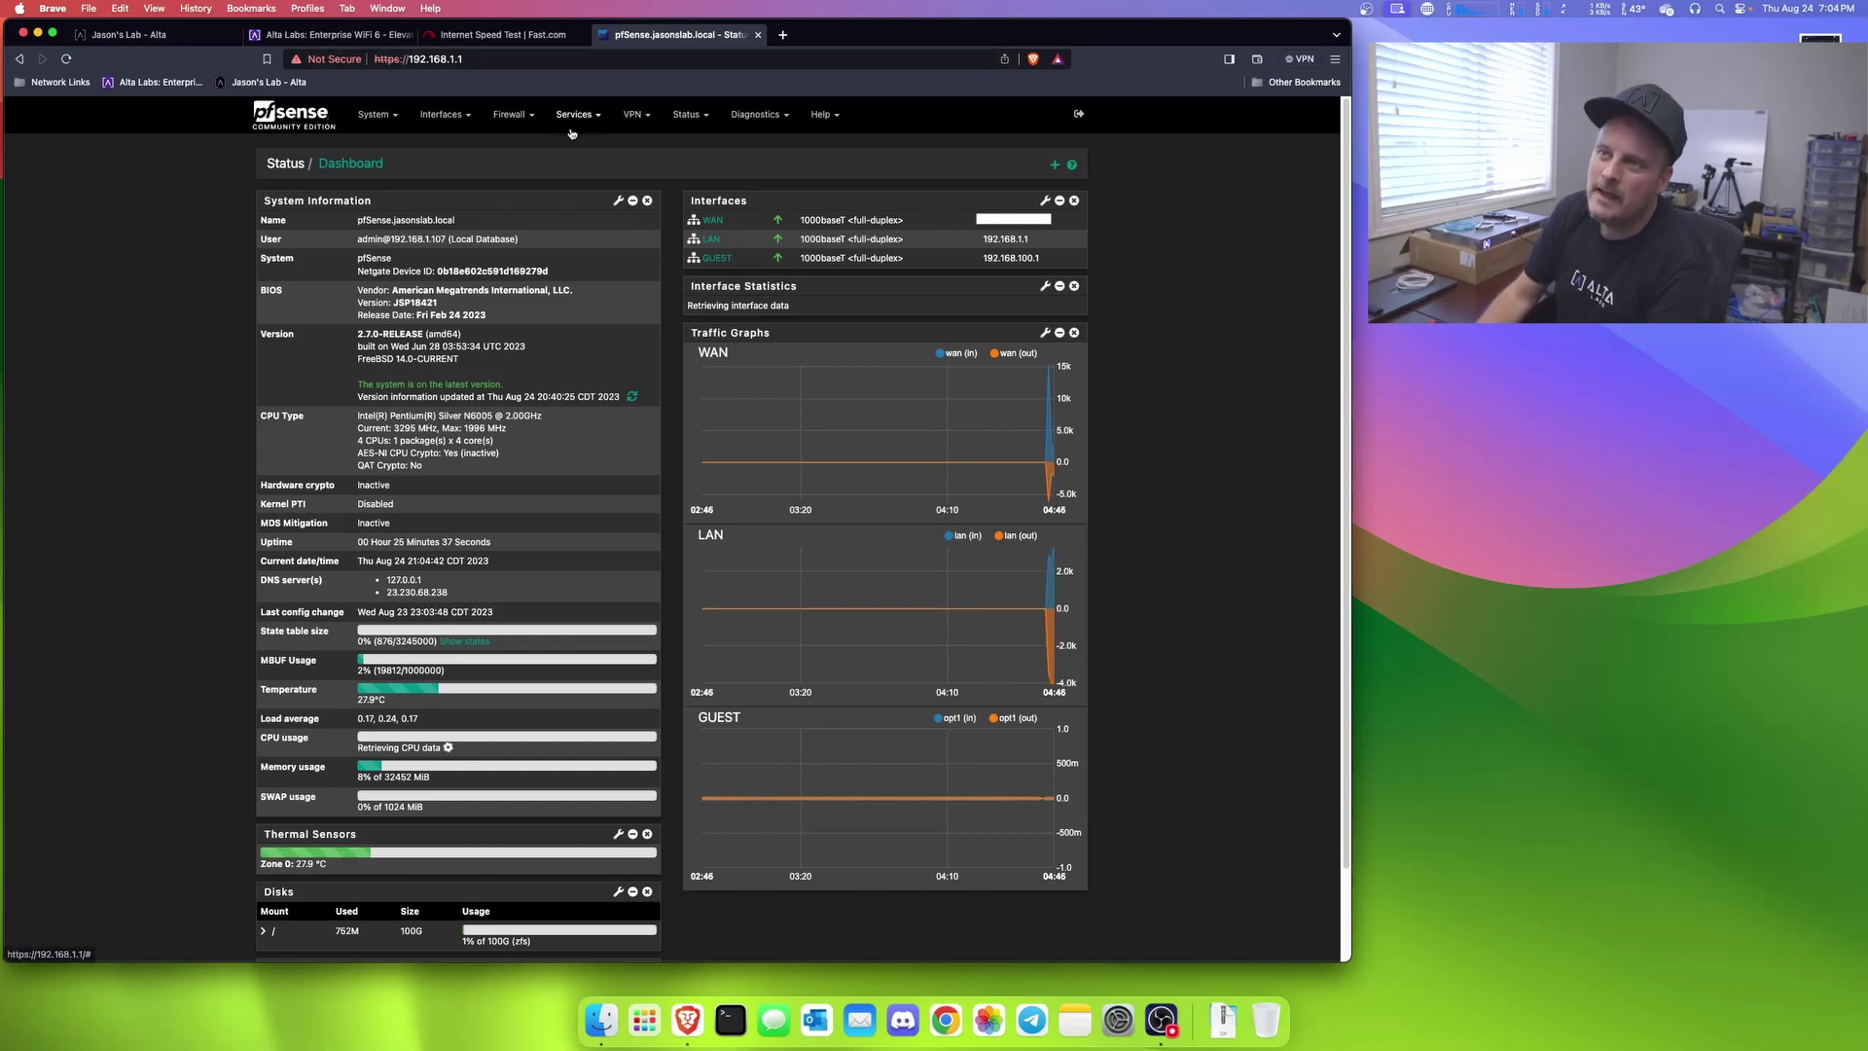
Step: Check the GUEST interface's IPv4 address 192.168.100.1, then return to the Alta Network page
{"action": "left_click", "coordinate": [435, 116]}
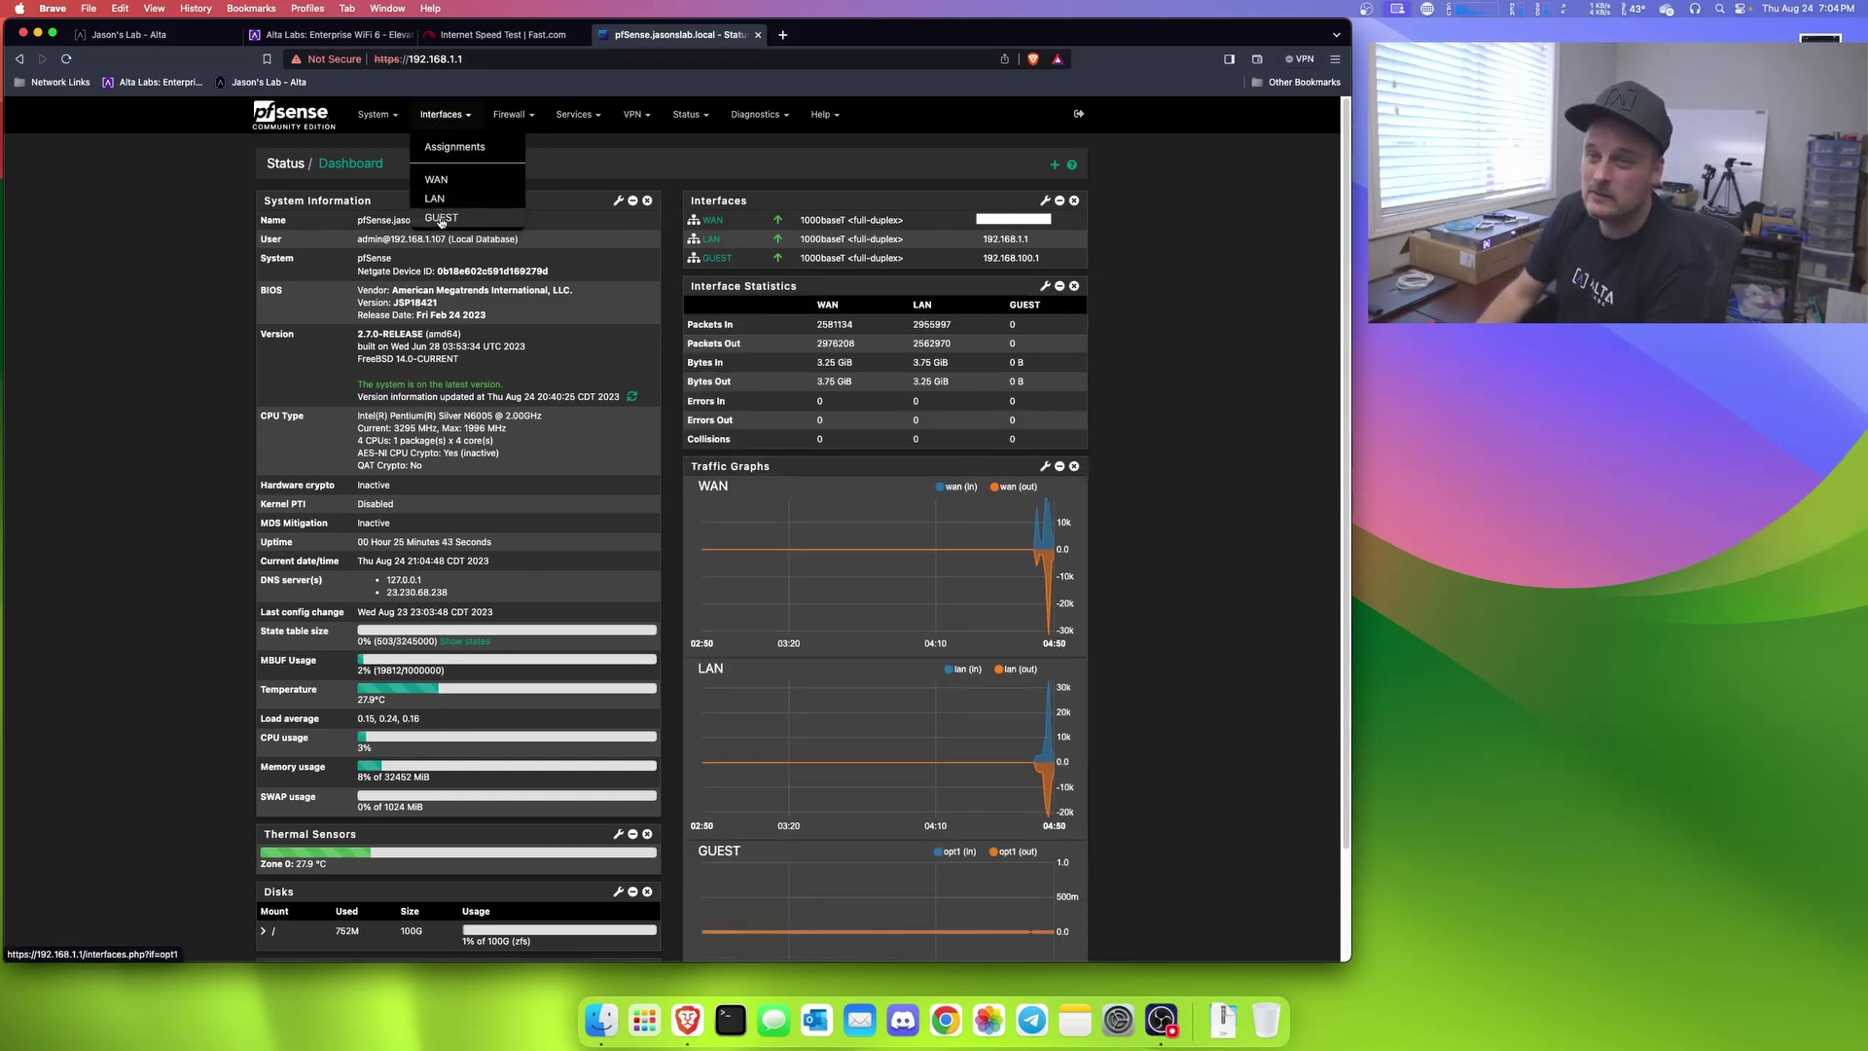
{"action": "left_click", "coordinate": [441, 219]}
{"action": "left_click_drag", "start_coordinate": [481, 609], "coordinate": [382, 609]}
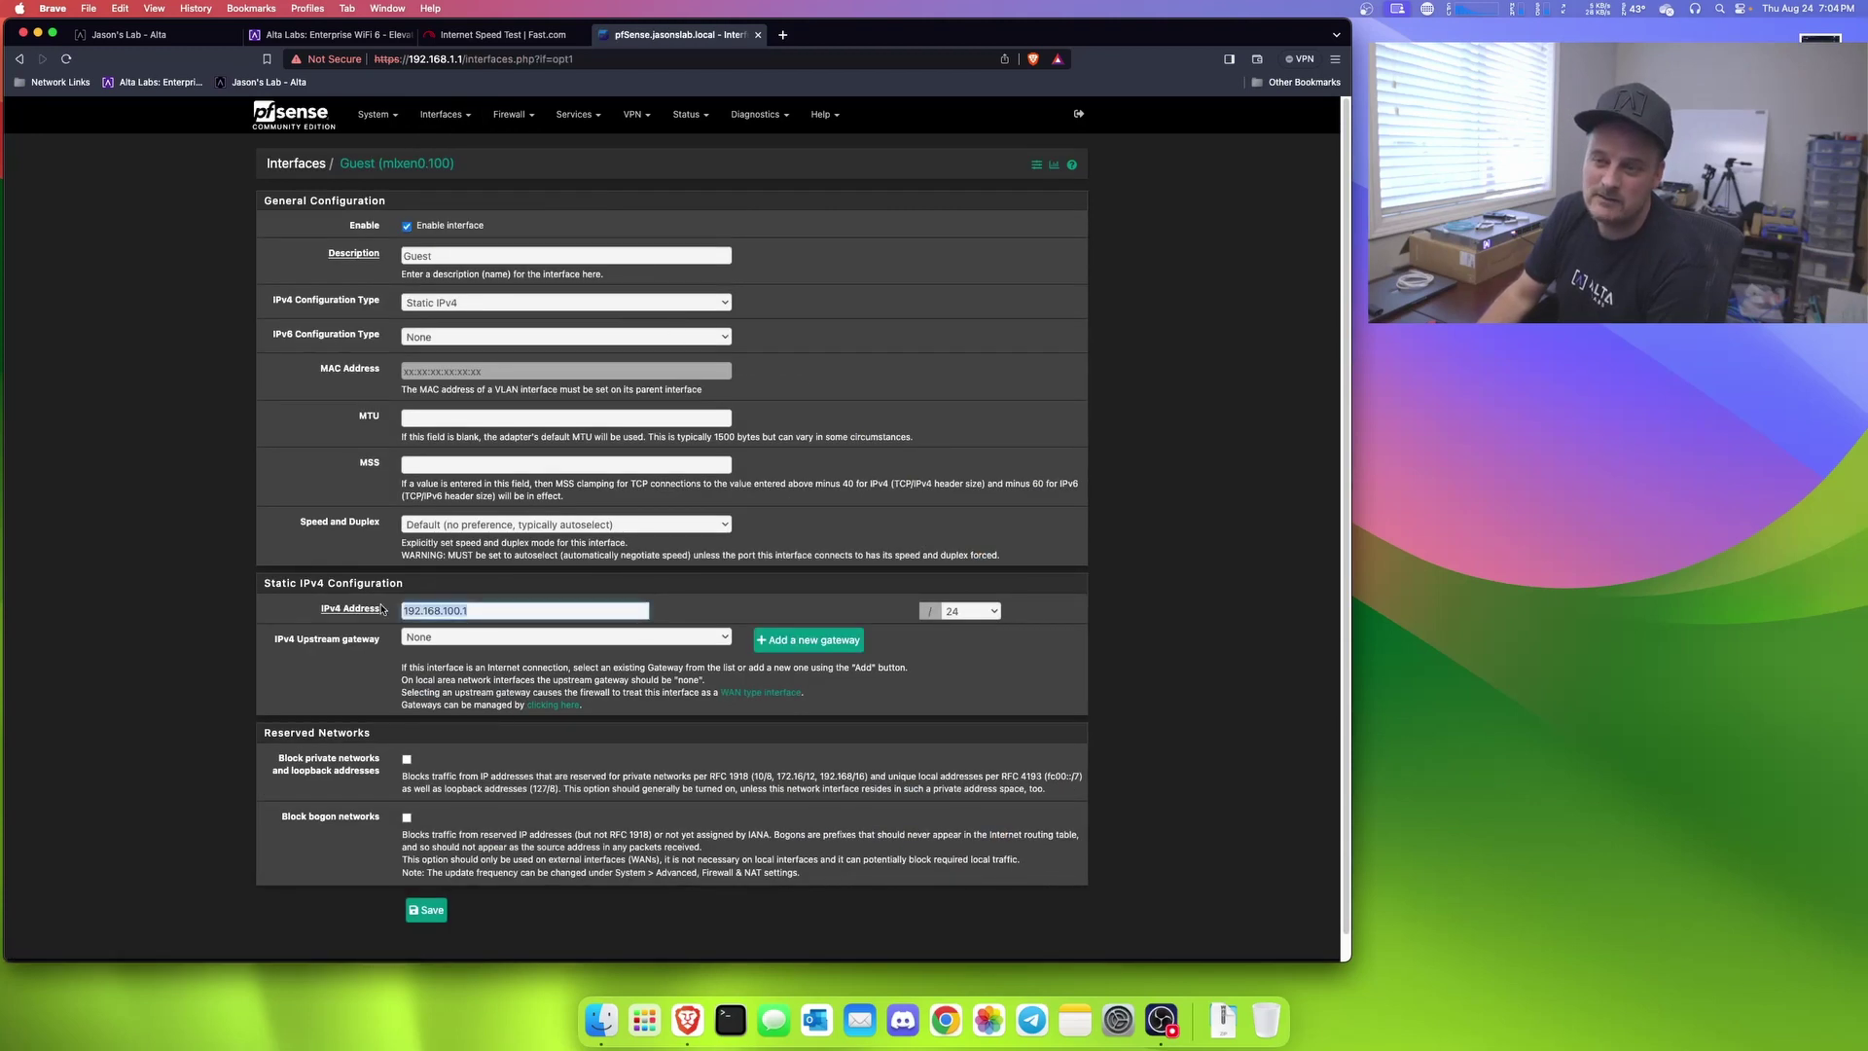
{"action": "left_click", "coordinate": [329, 34]}
{"action": "left_click", "coordinate": [156, 34]}
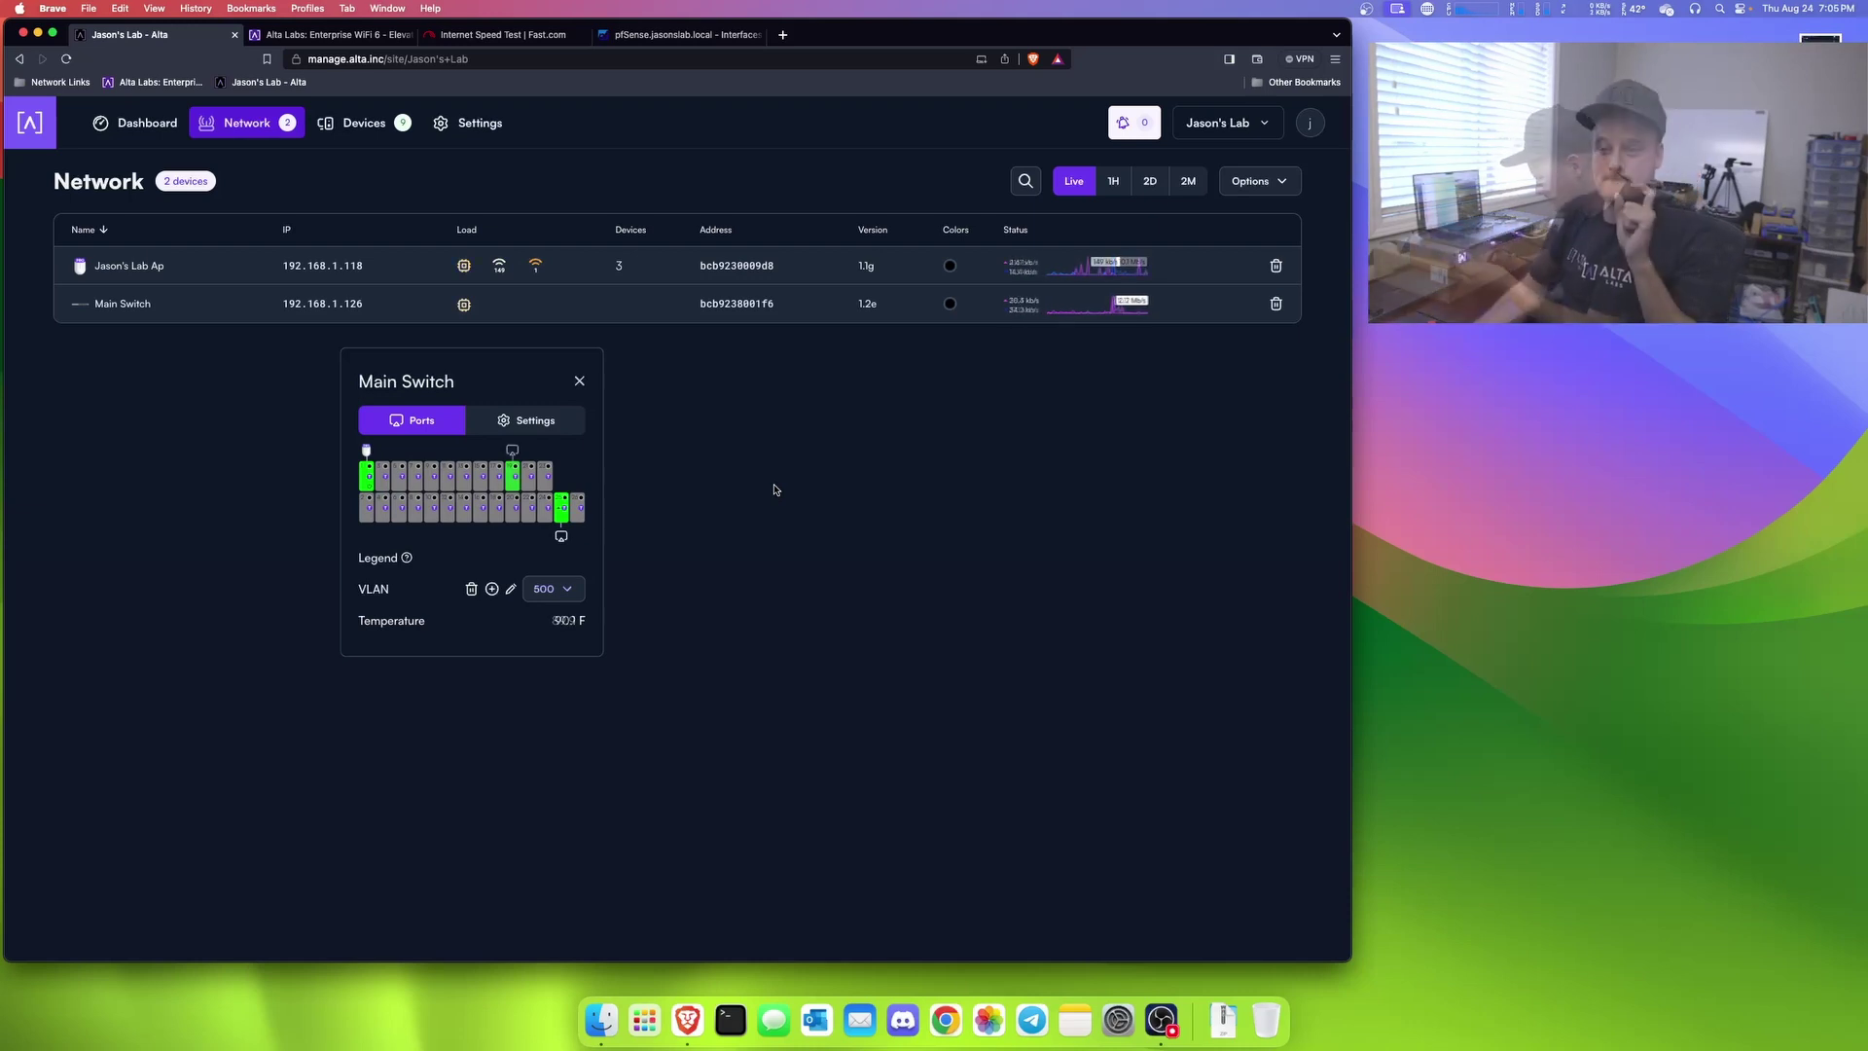
Step: Name switch port 19 'Macbook Pro' and save
{"action": "left_click", "coordinate": [513, 475]}
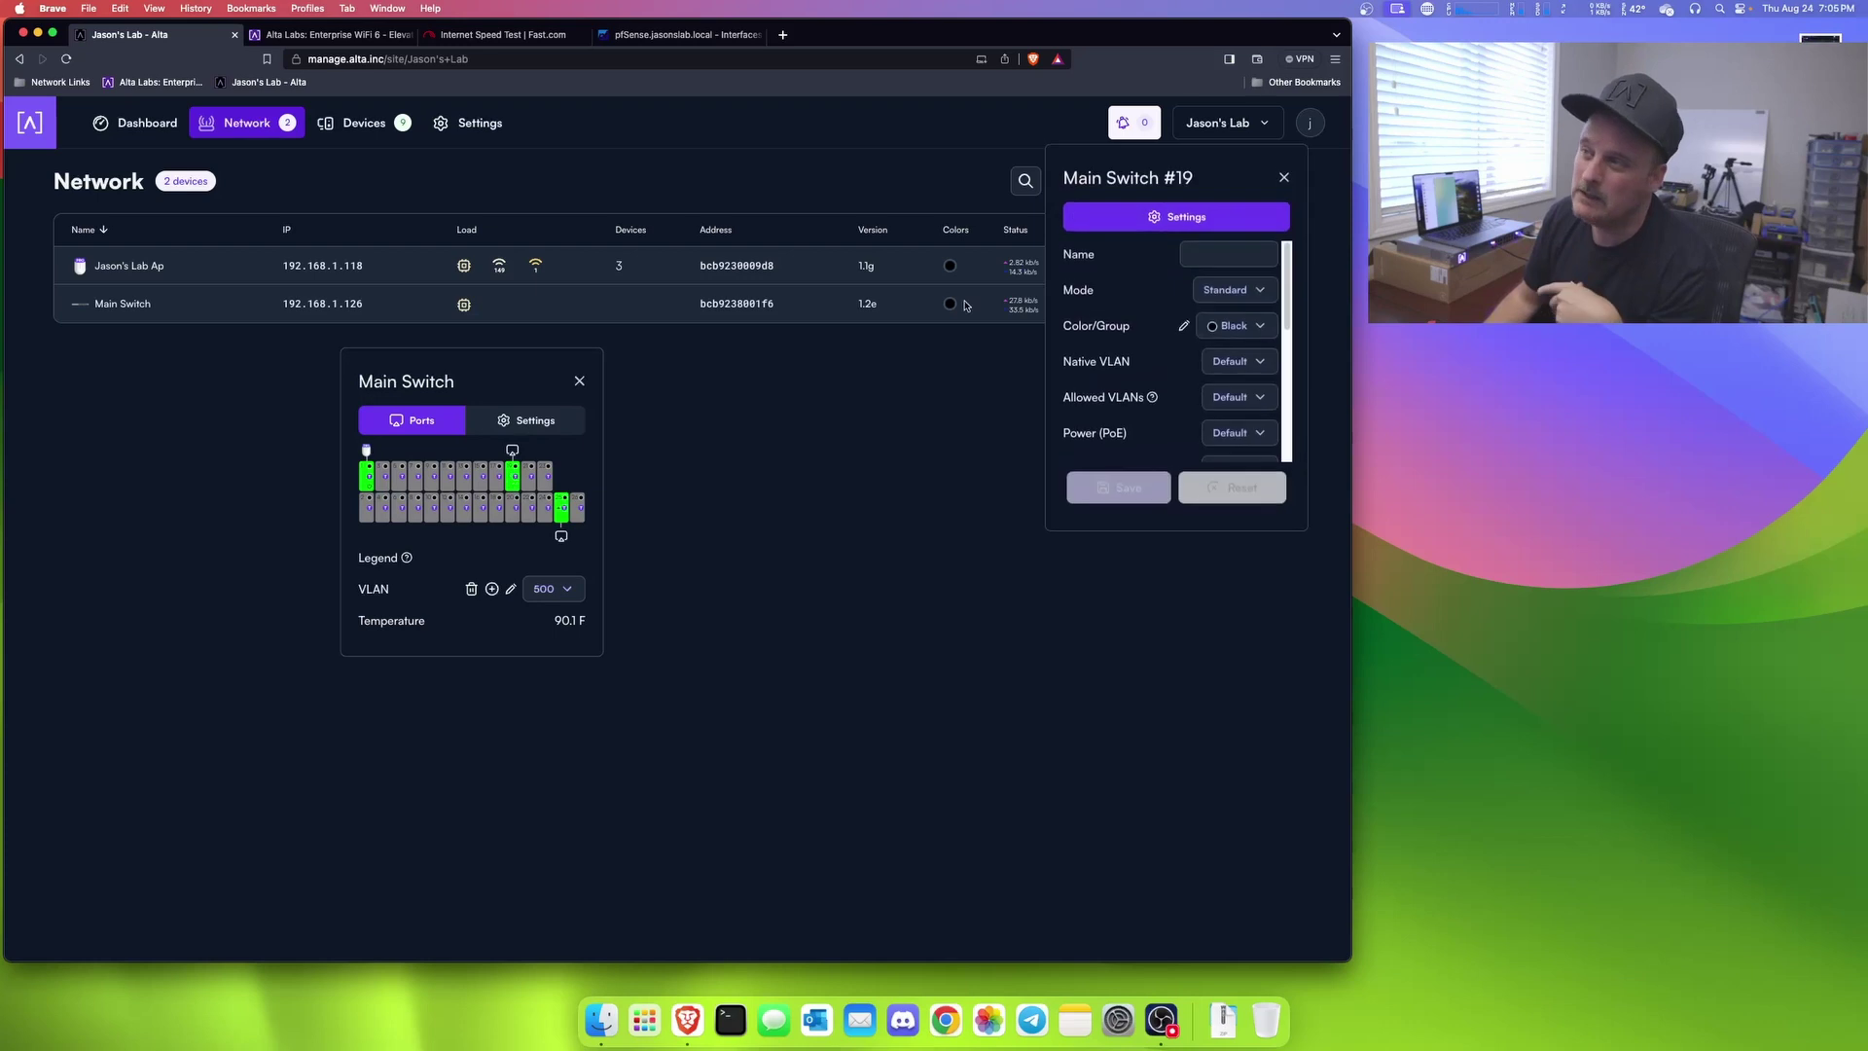
{"action": "left_click", "coordinate": [1239, 253]}
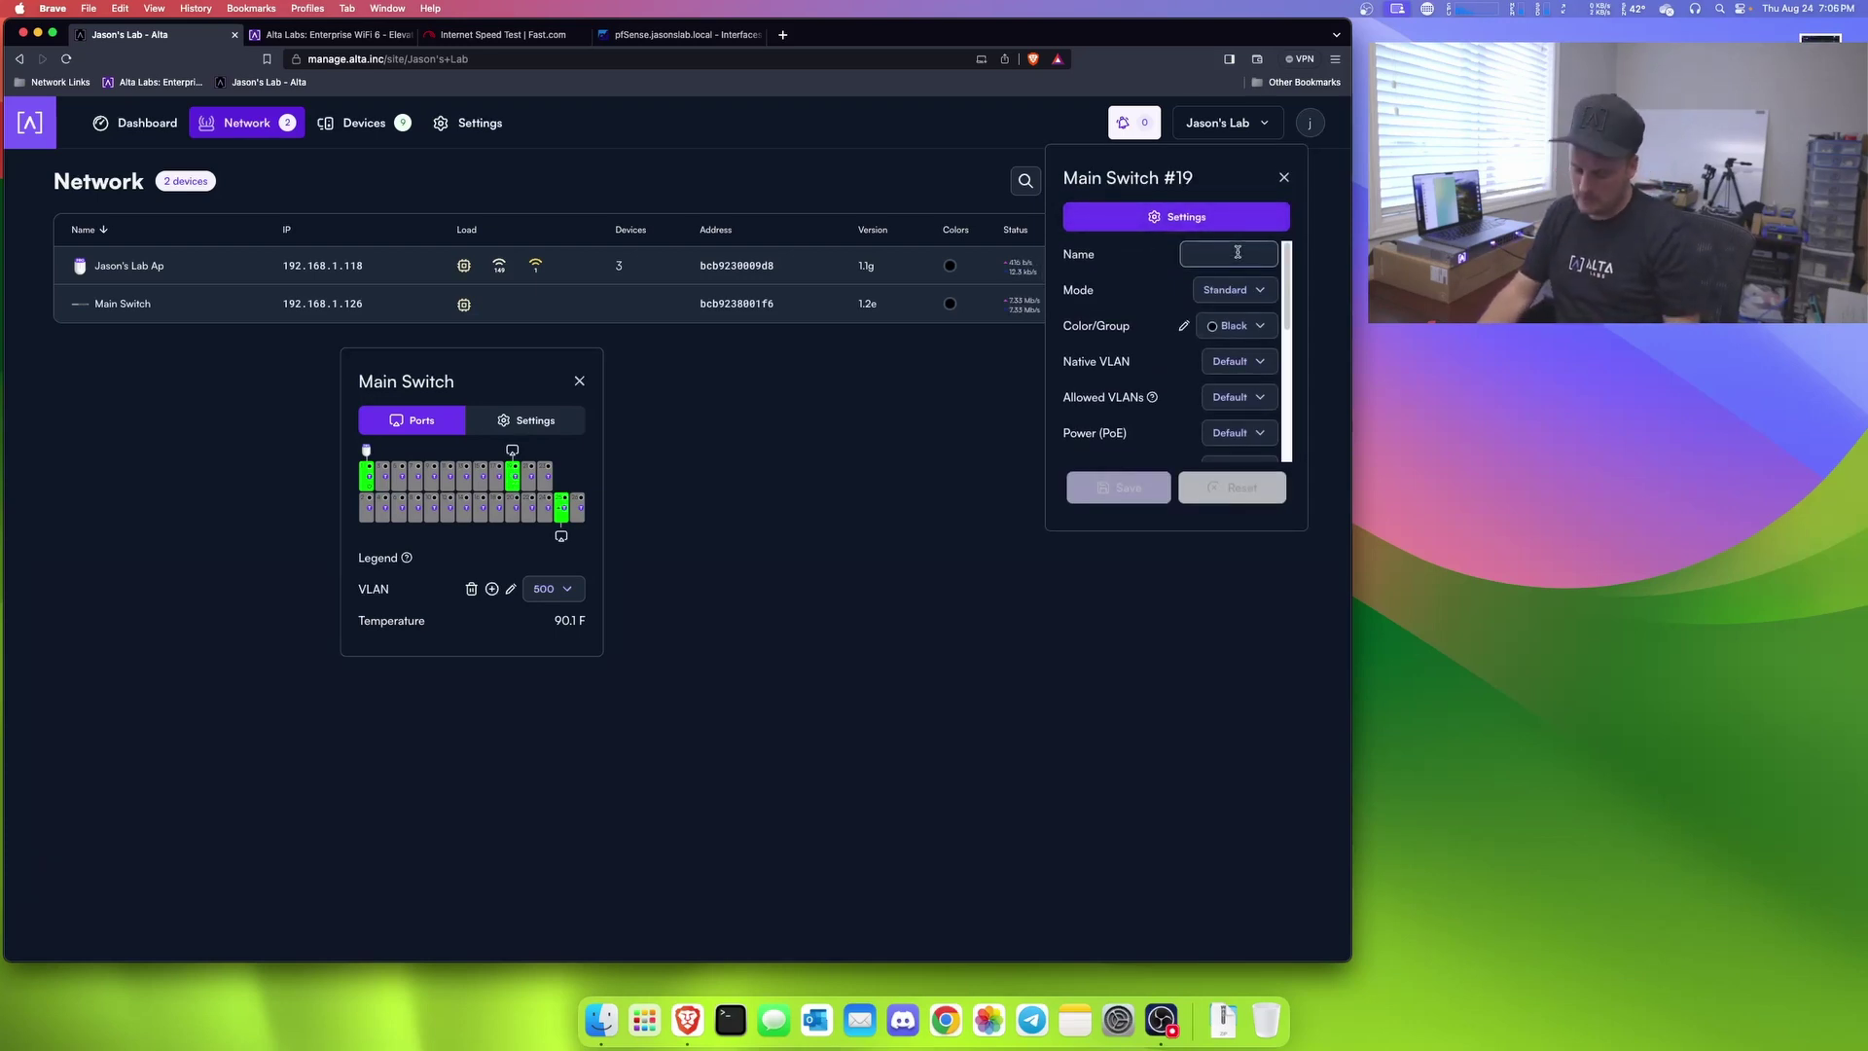
{"action": "type", "text": "macbook Pro"}
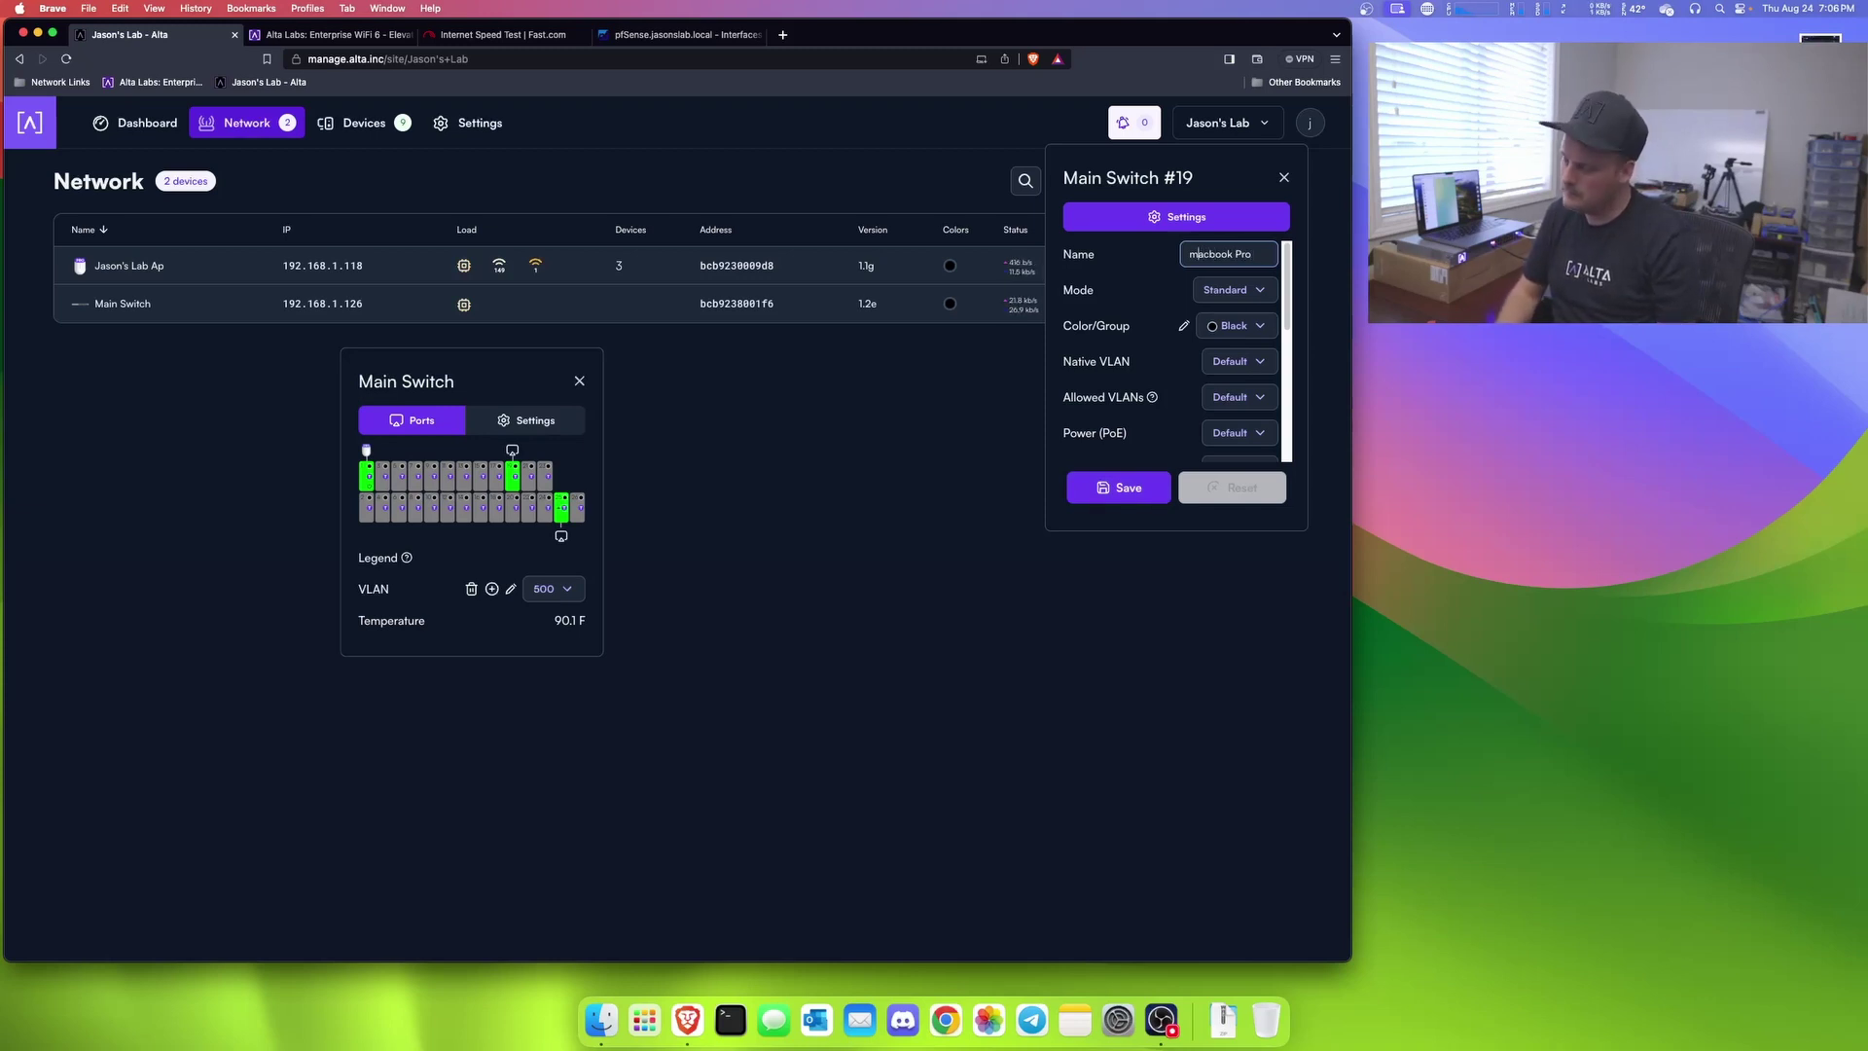
{"action": "double_click", "coordinate": [1204, 254]}
{"action": "type", "text": "Macbook"}
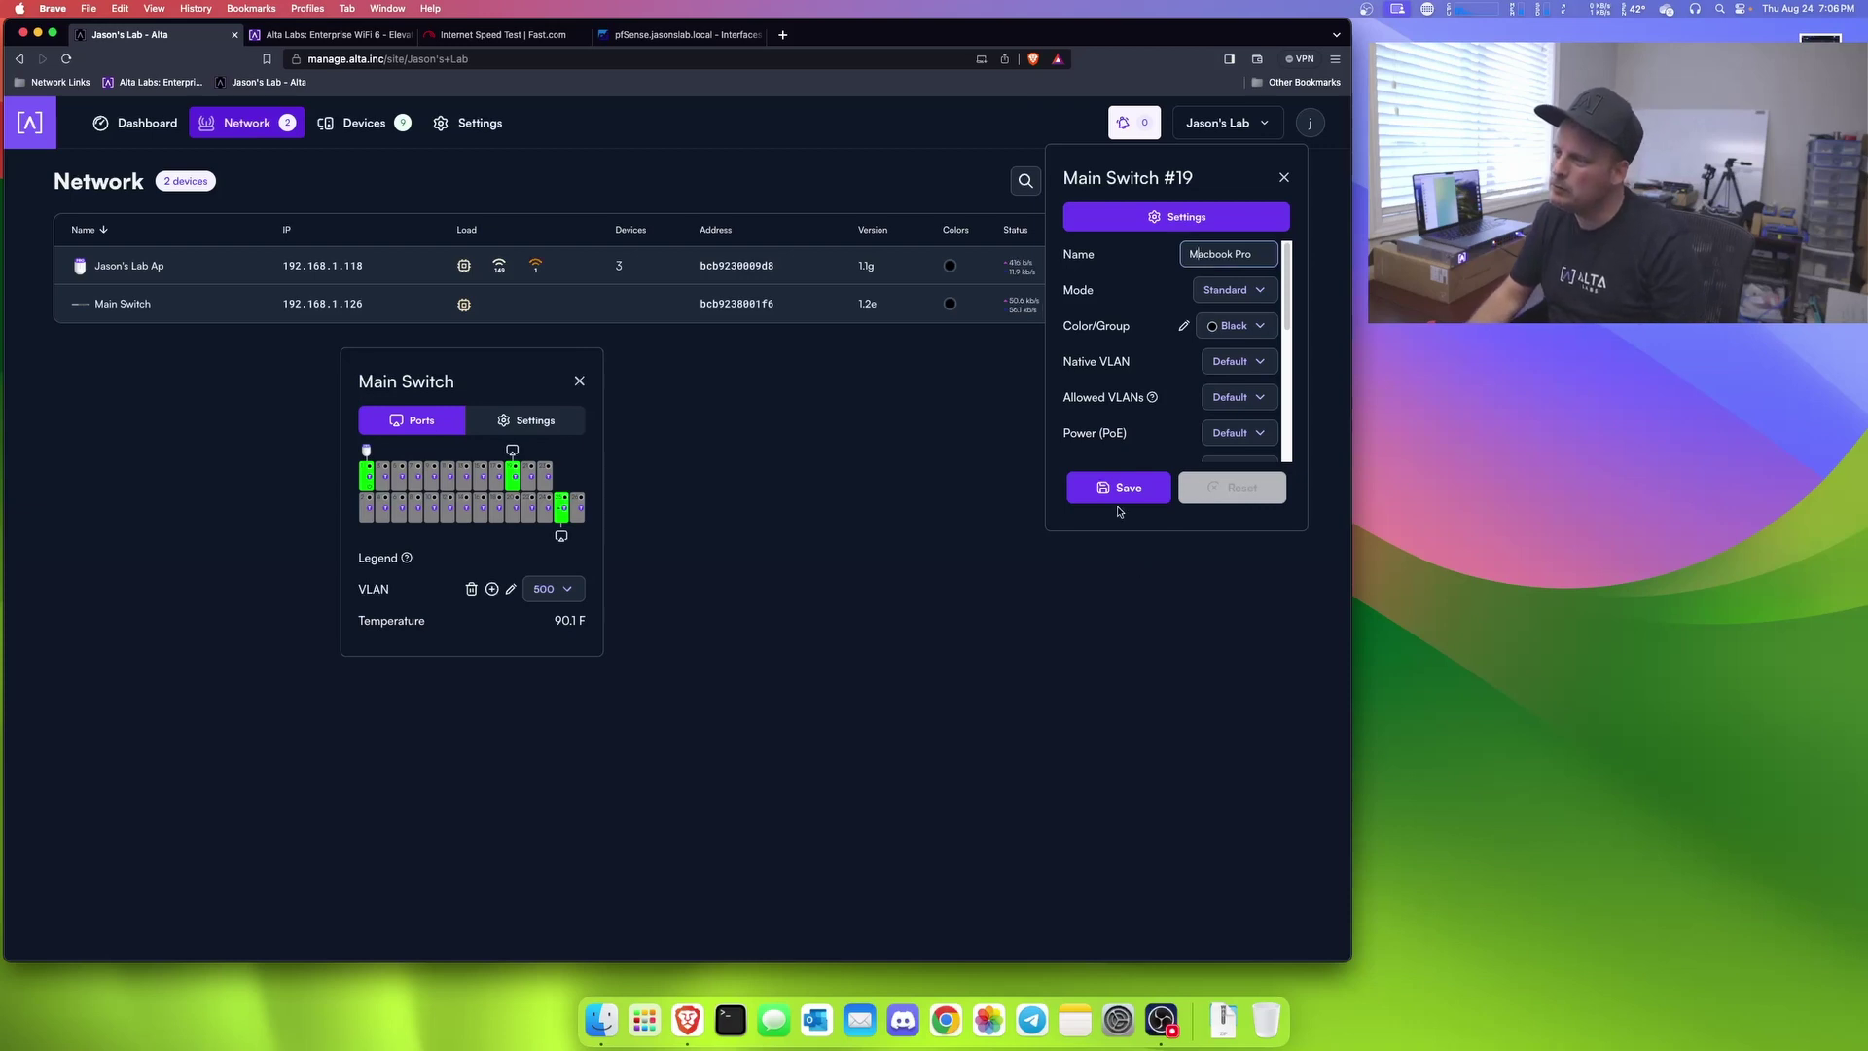
{"action": "left_click", "coordinate": [1119, 487]}
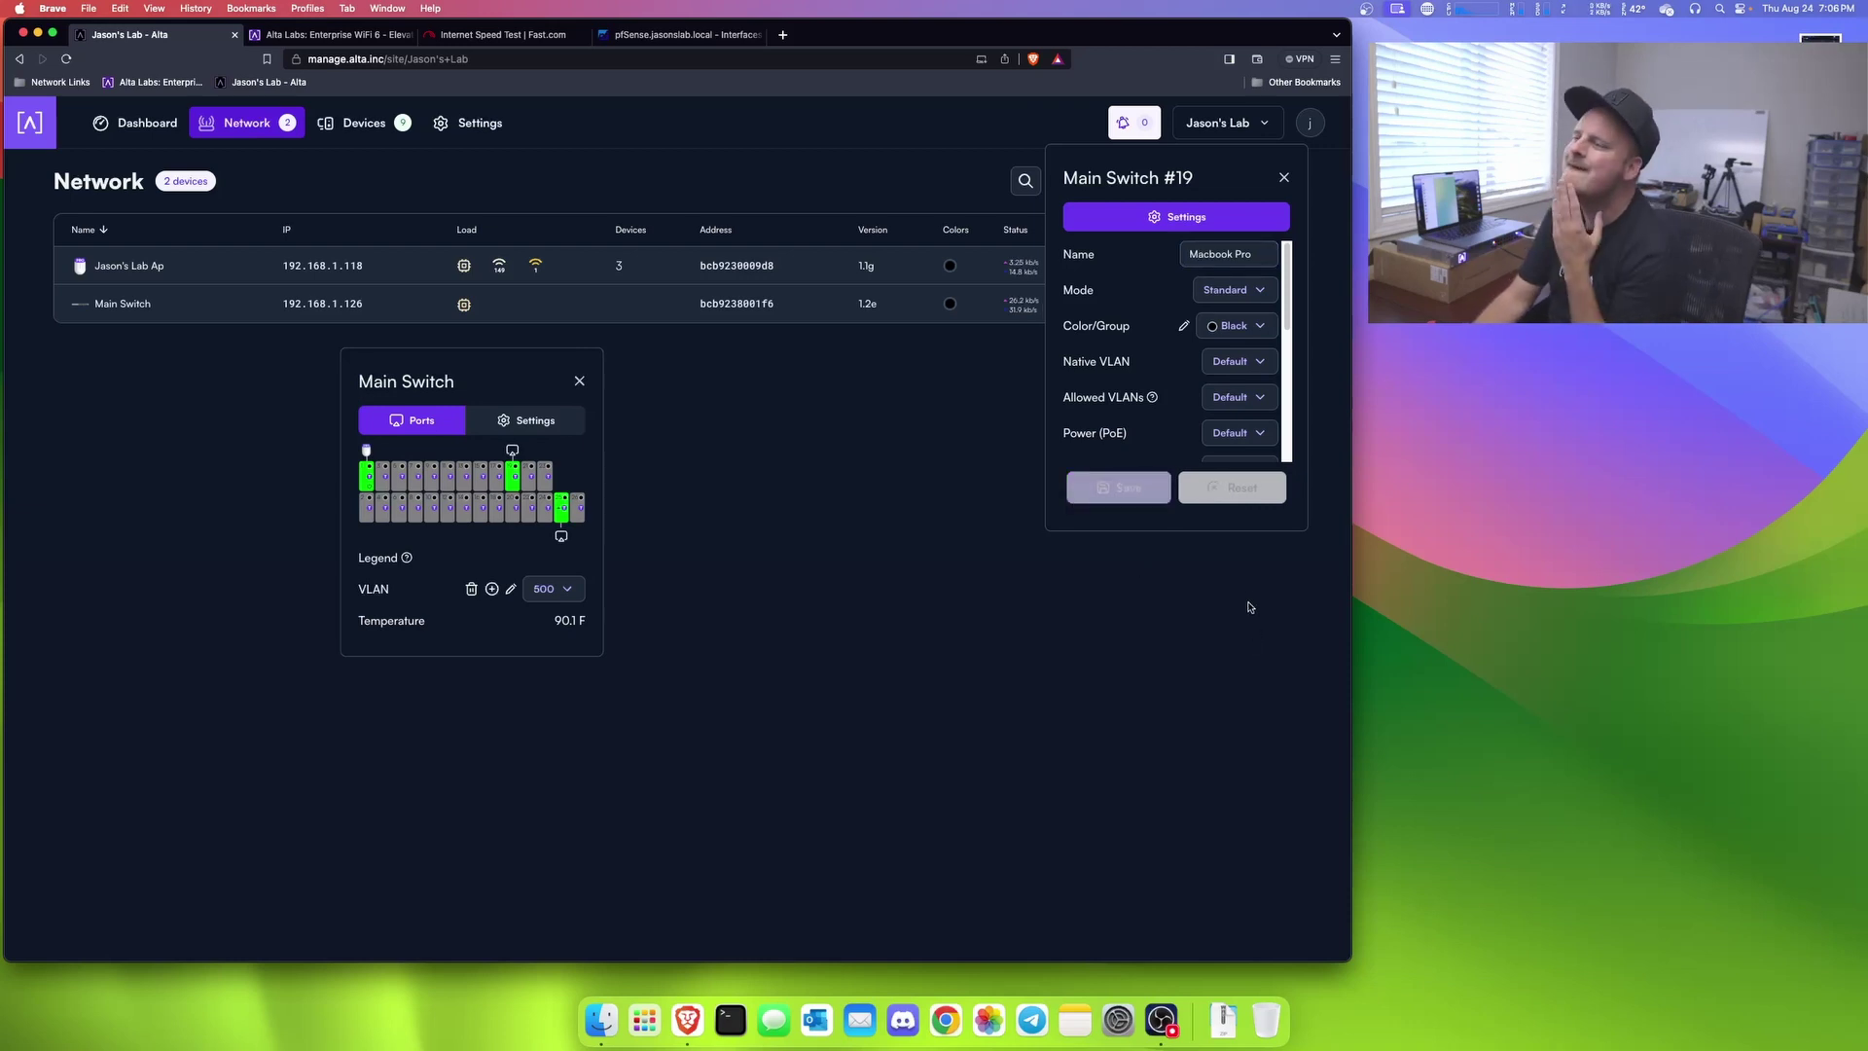
Step: Keep port 19 in Standard mode, clear all allowed VLANs, and save
{"action": "left_click", "coordinate": [1229, 287]}
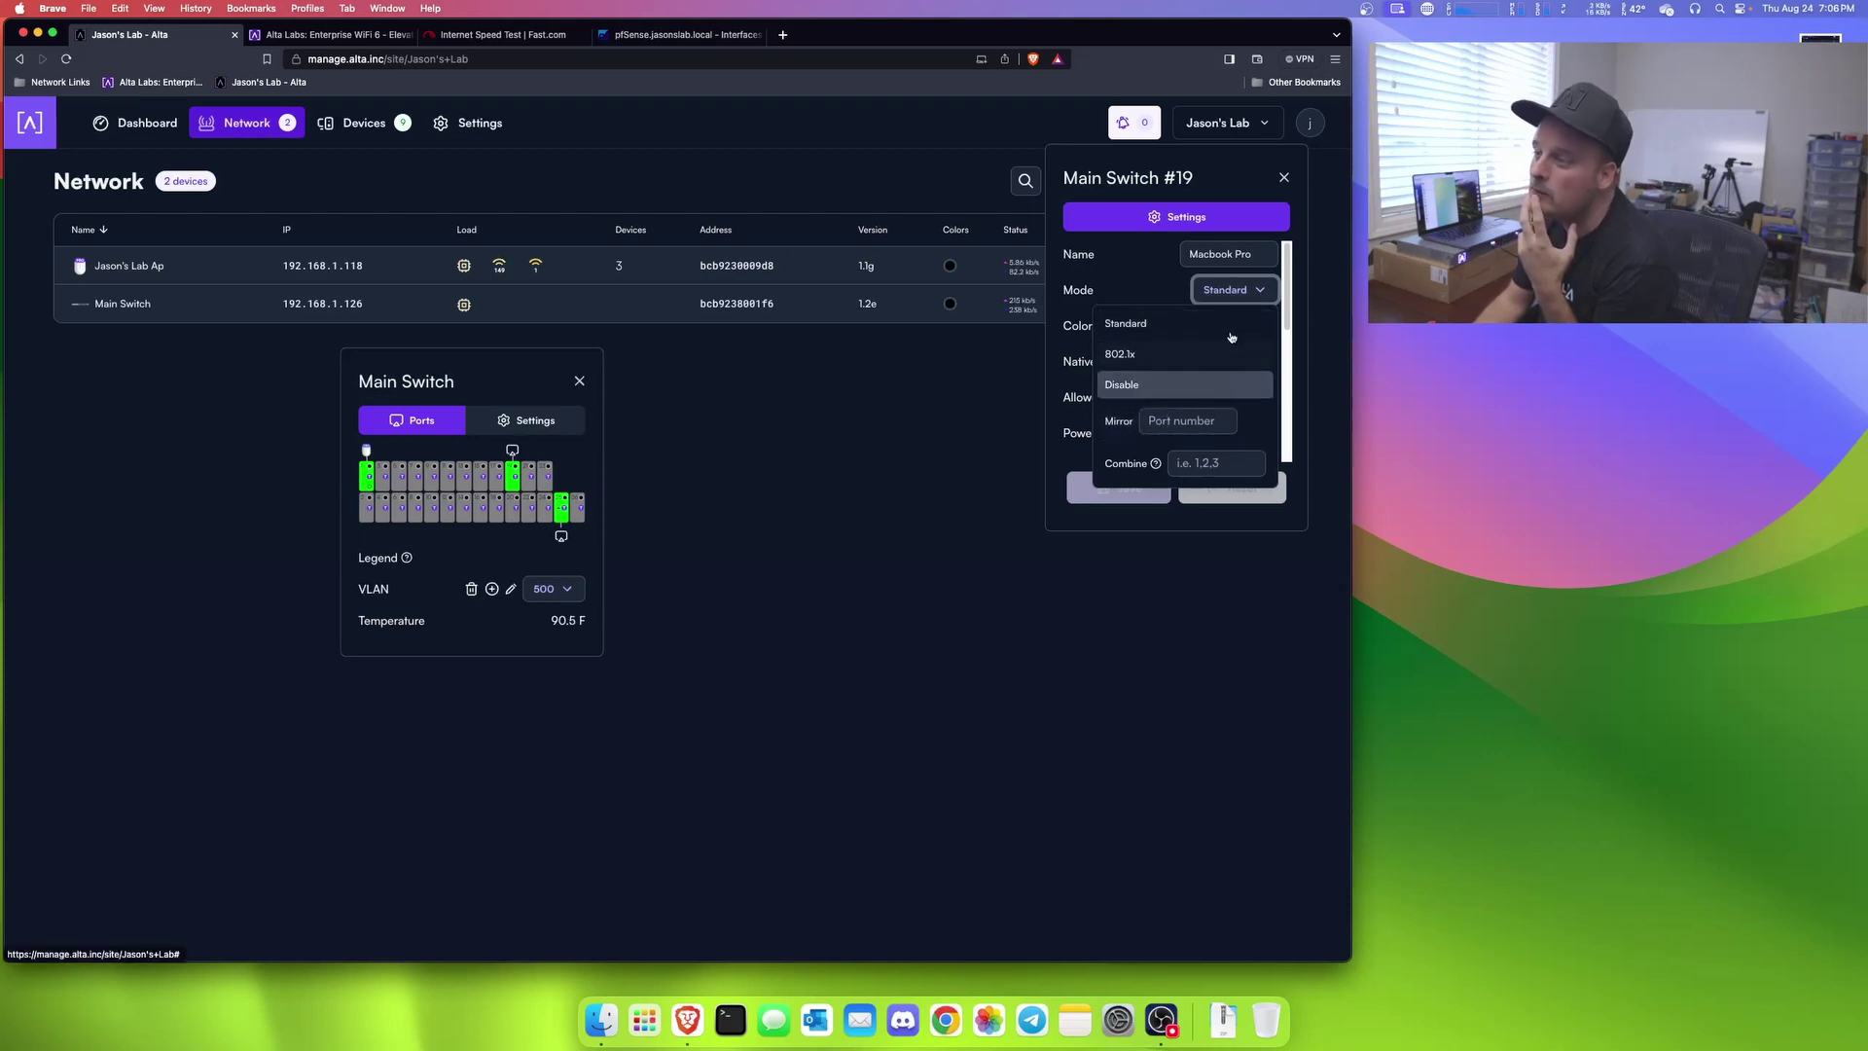
{"action": "left_click", "coordinate": [1159, 542]}
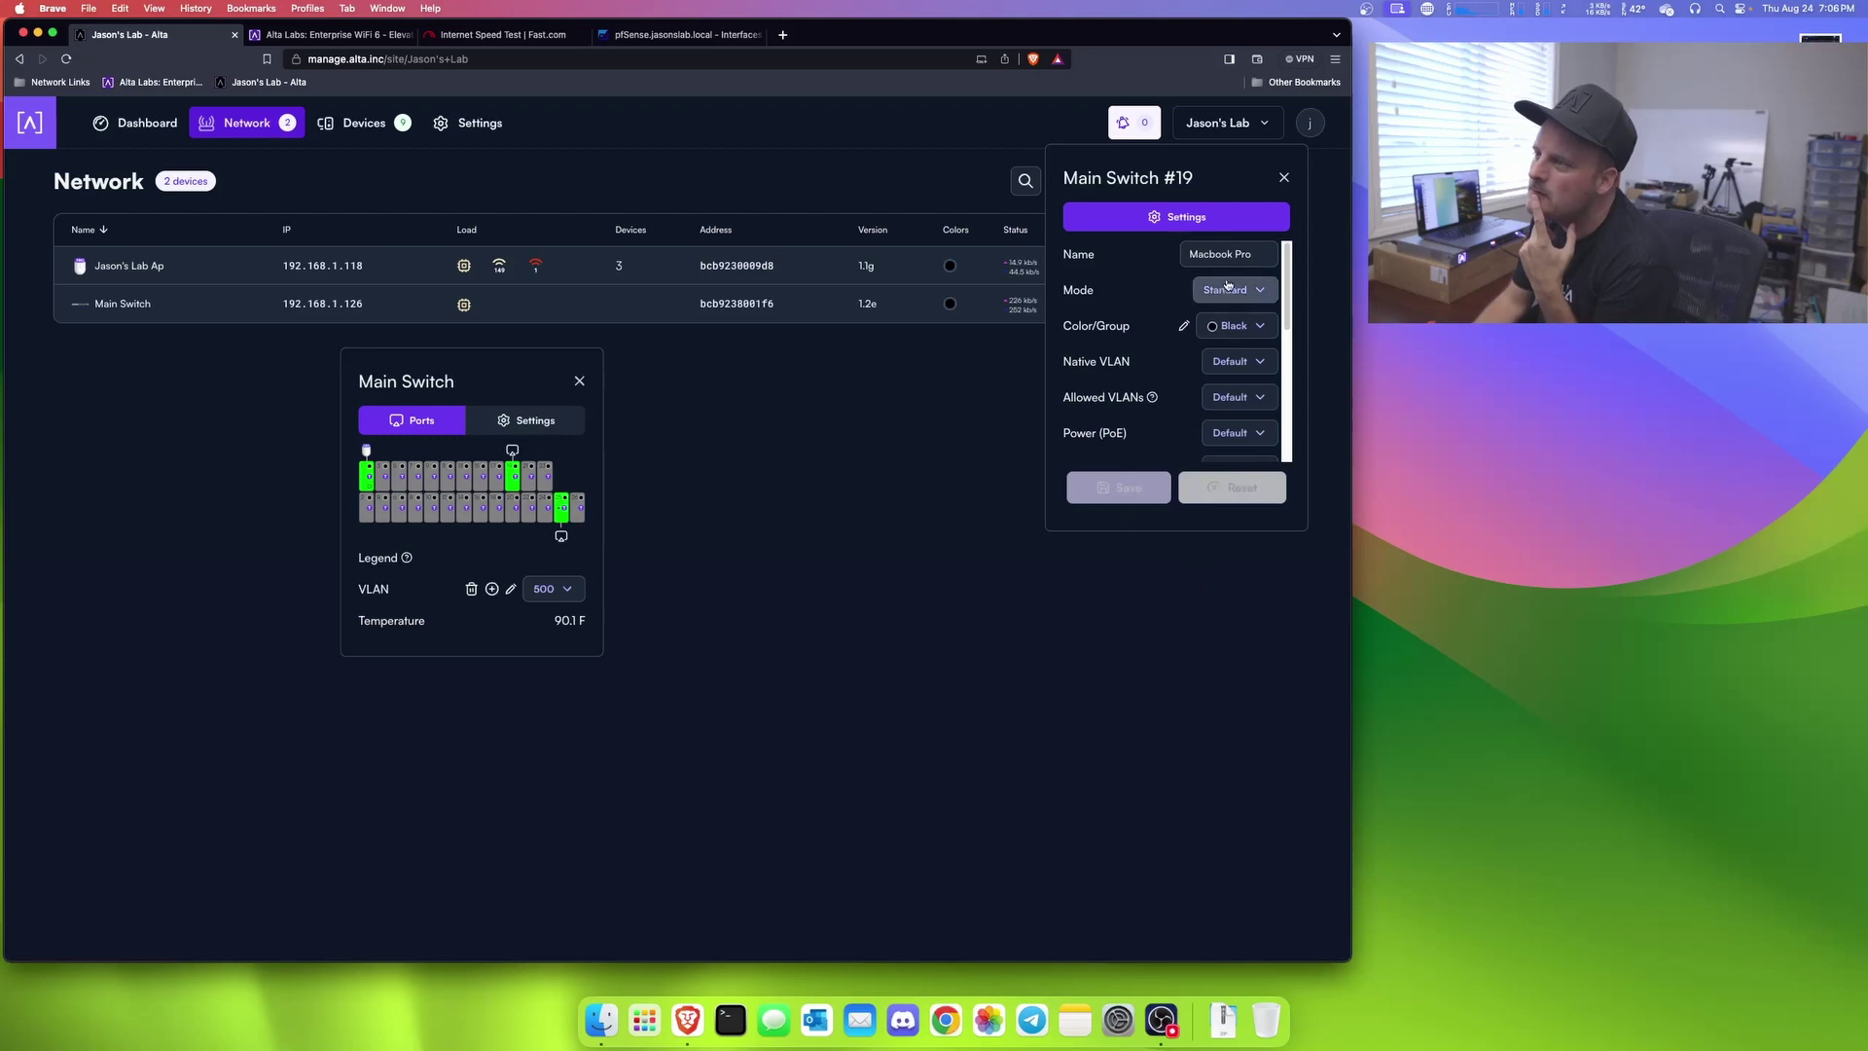
{"action": "left_click", "coordinate": [1229, 362]}
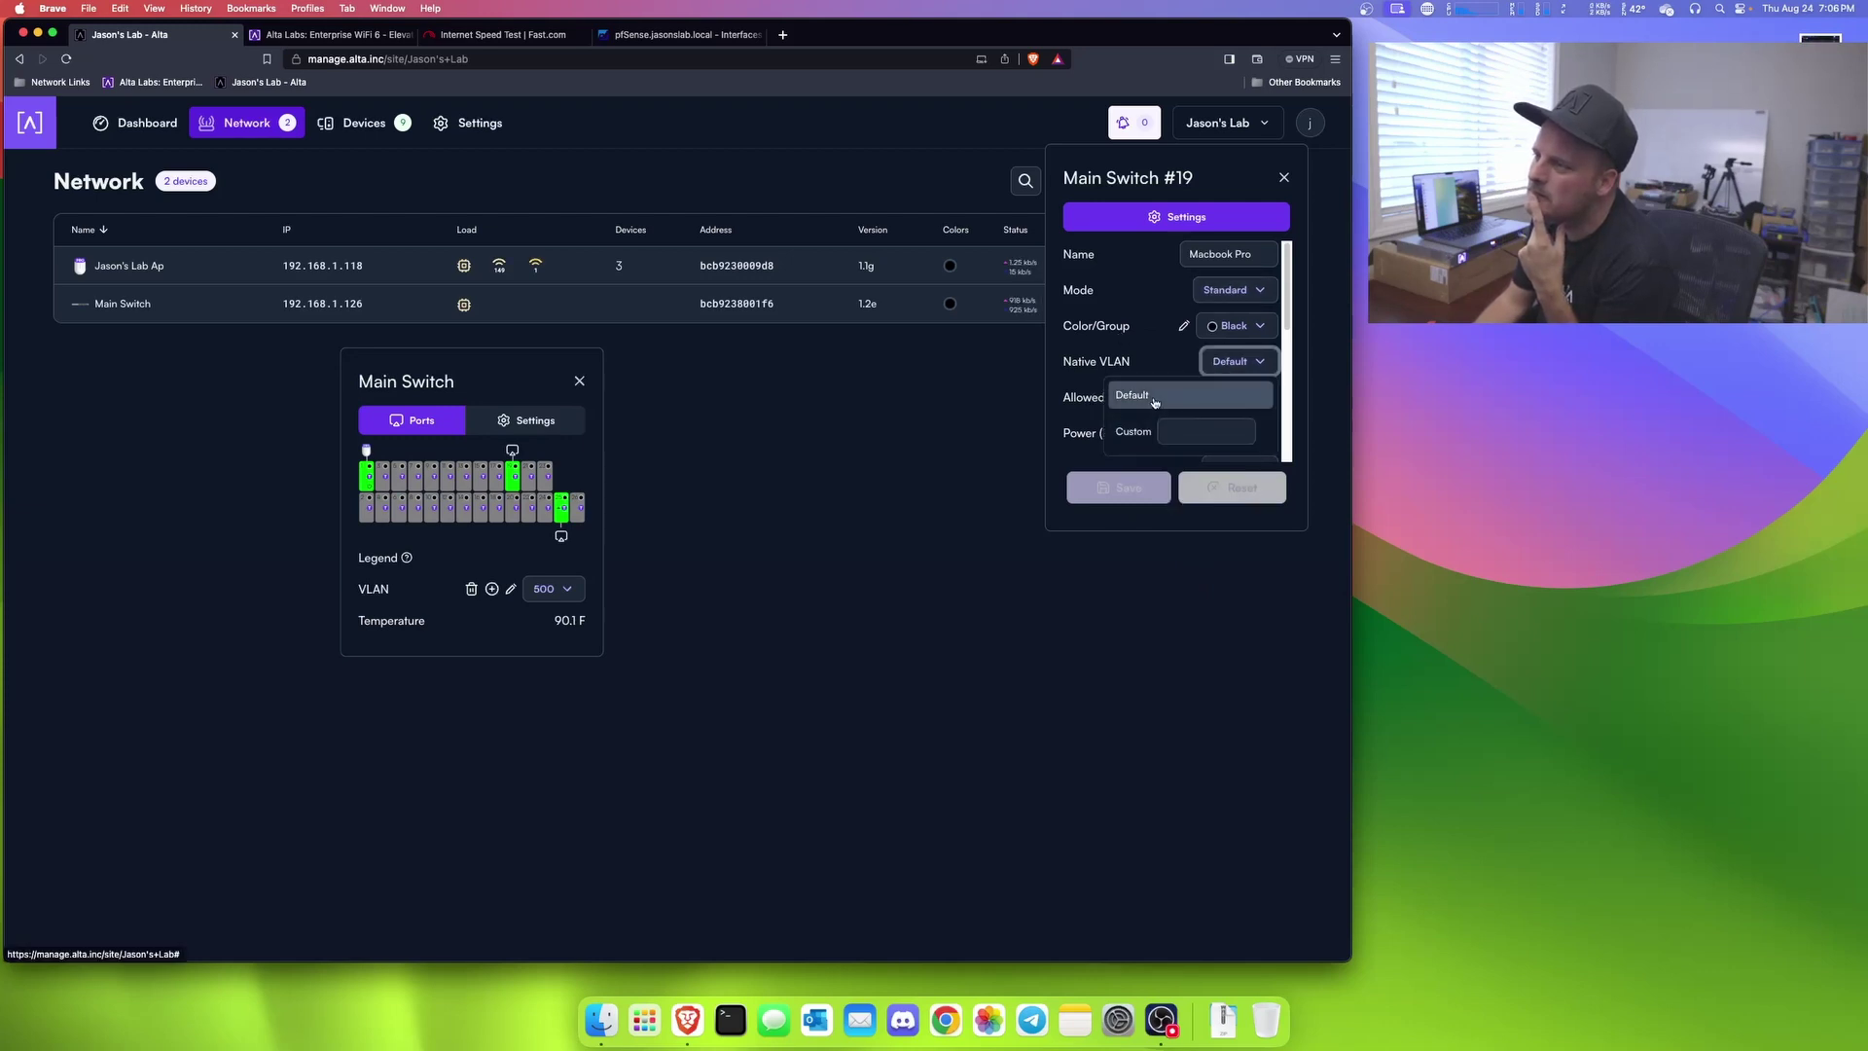
{"action": "left_click", "coordinate": [1204, 432]}
{"action": "left_click", "coordinate": [1201, 556]}
{"action": "left_click", "coordinate": [1234, 397]}
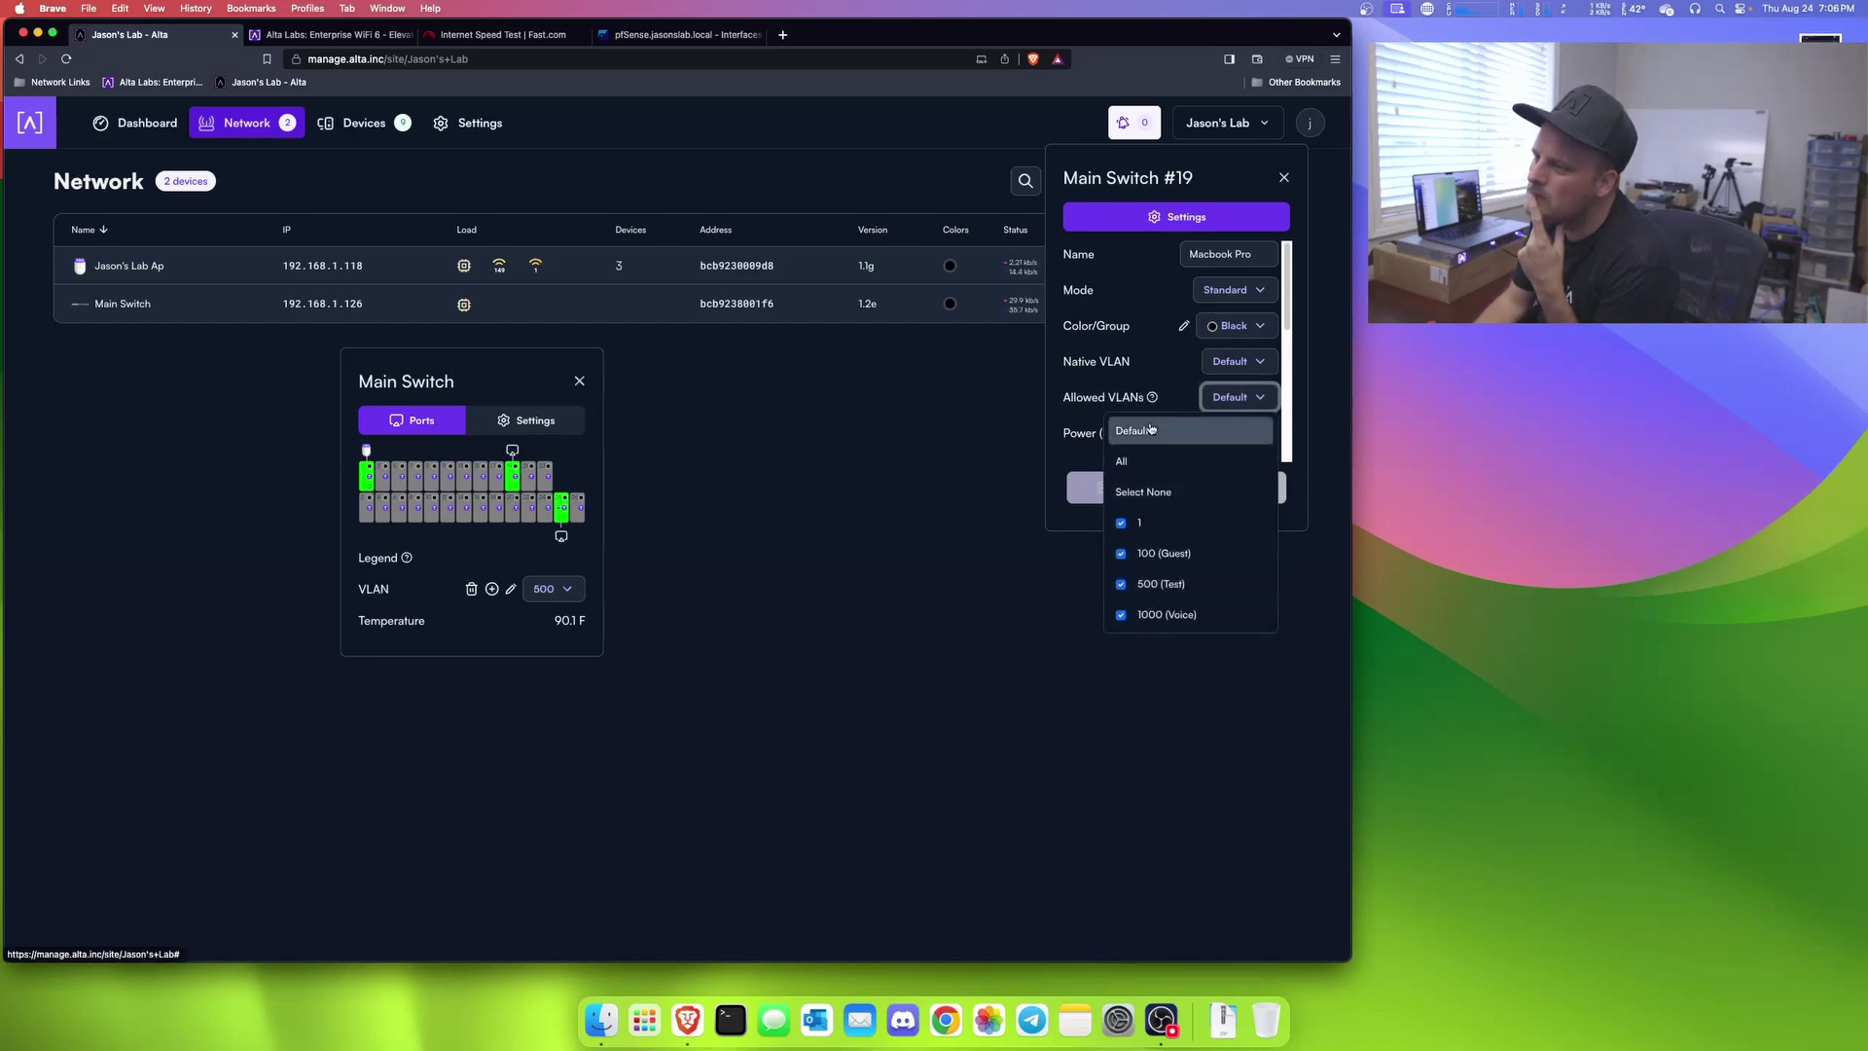
{"action": "left_click", "coordinate": [1147, 494]}
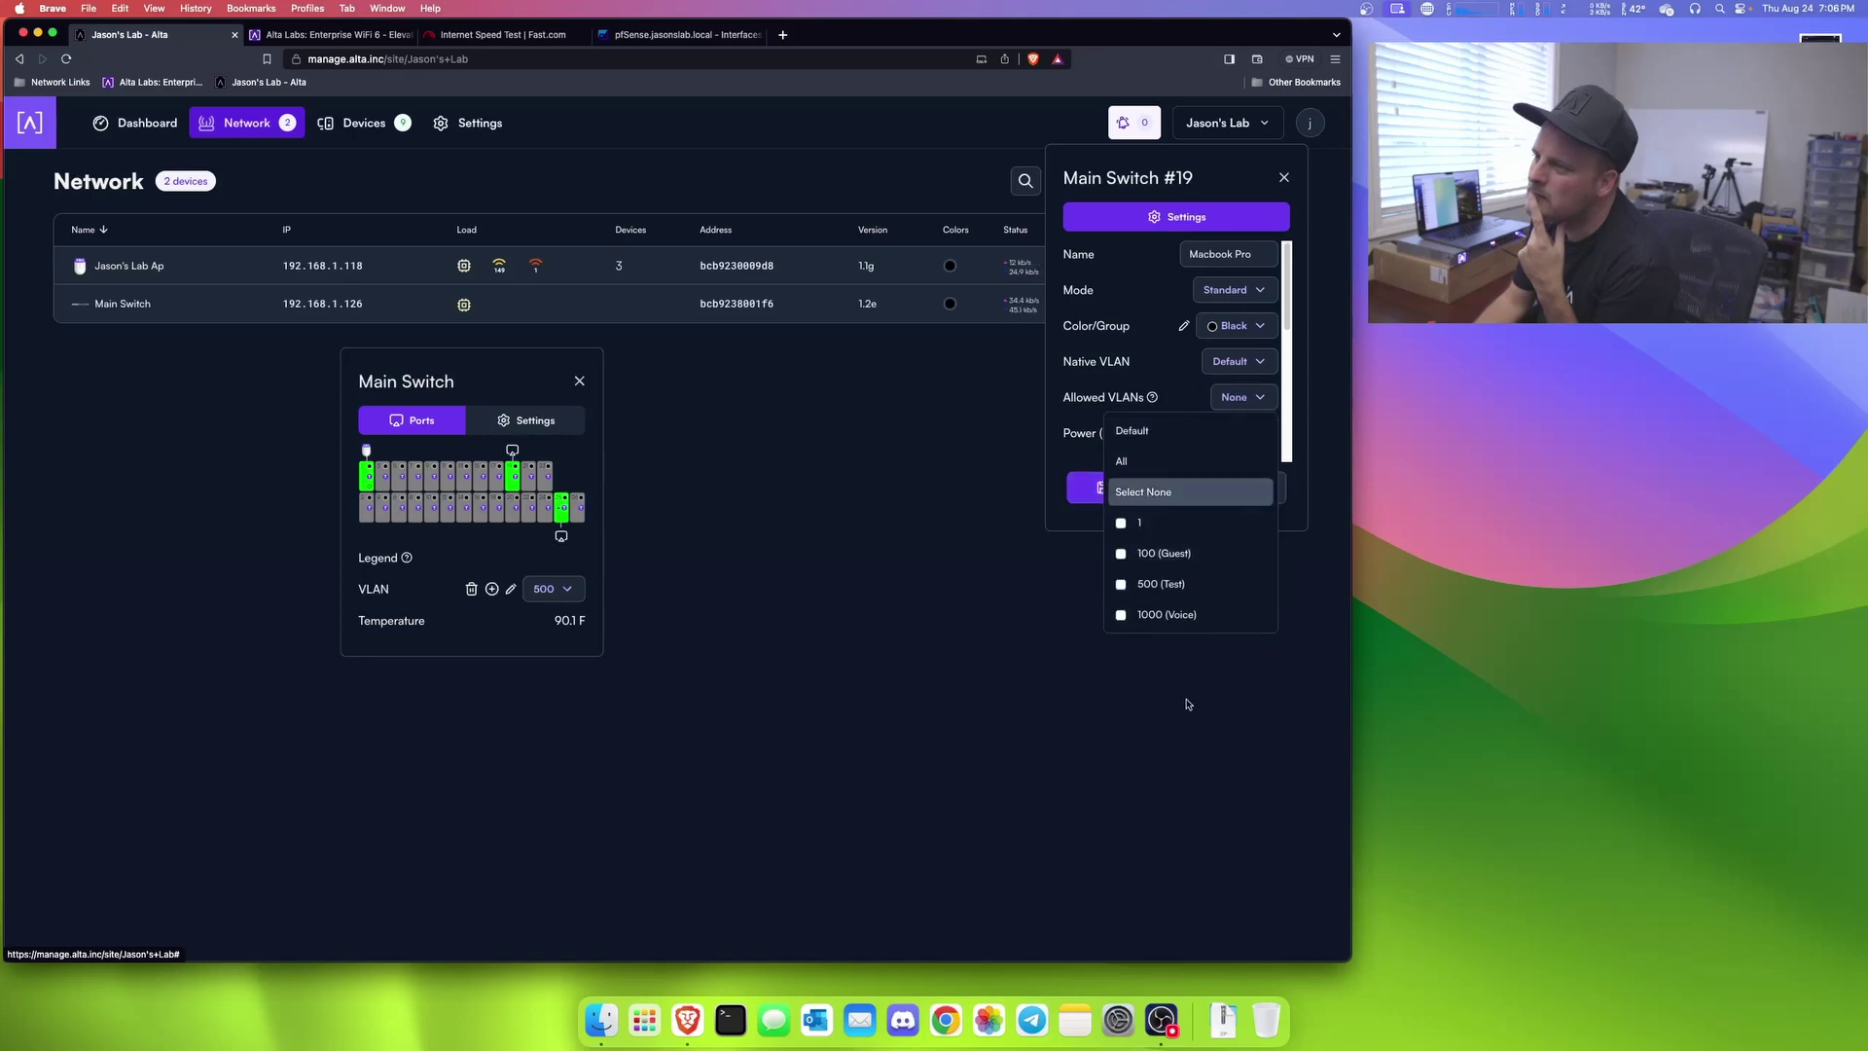
{"action": "left_click", "coordinate": [1188, 700]}
{"action": "left_click", "coordinate": [1115, 491]}
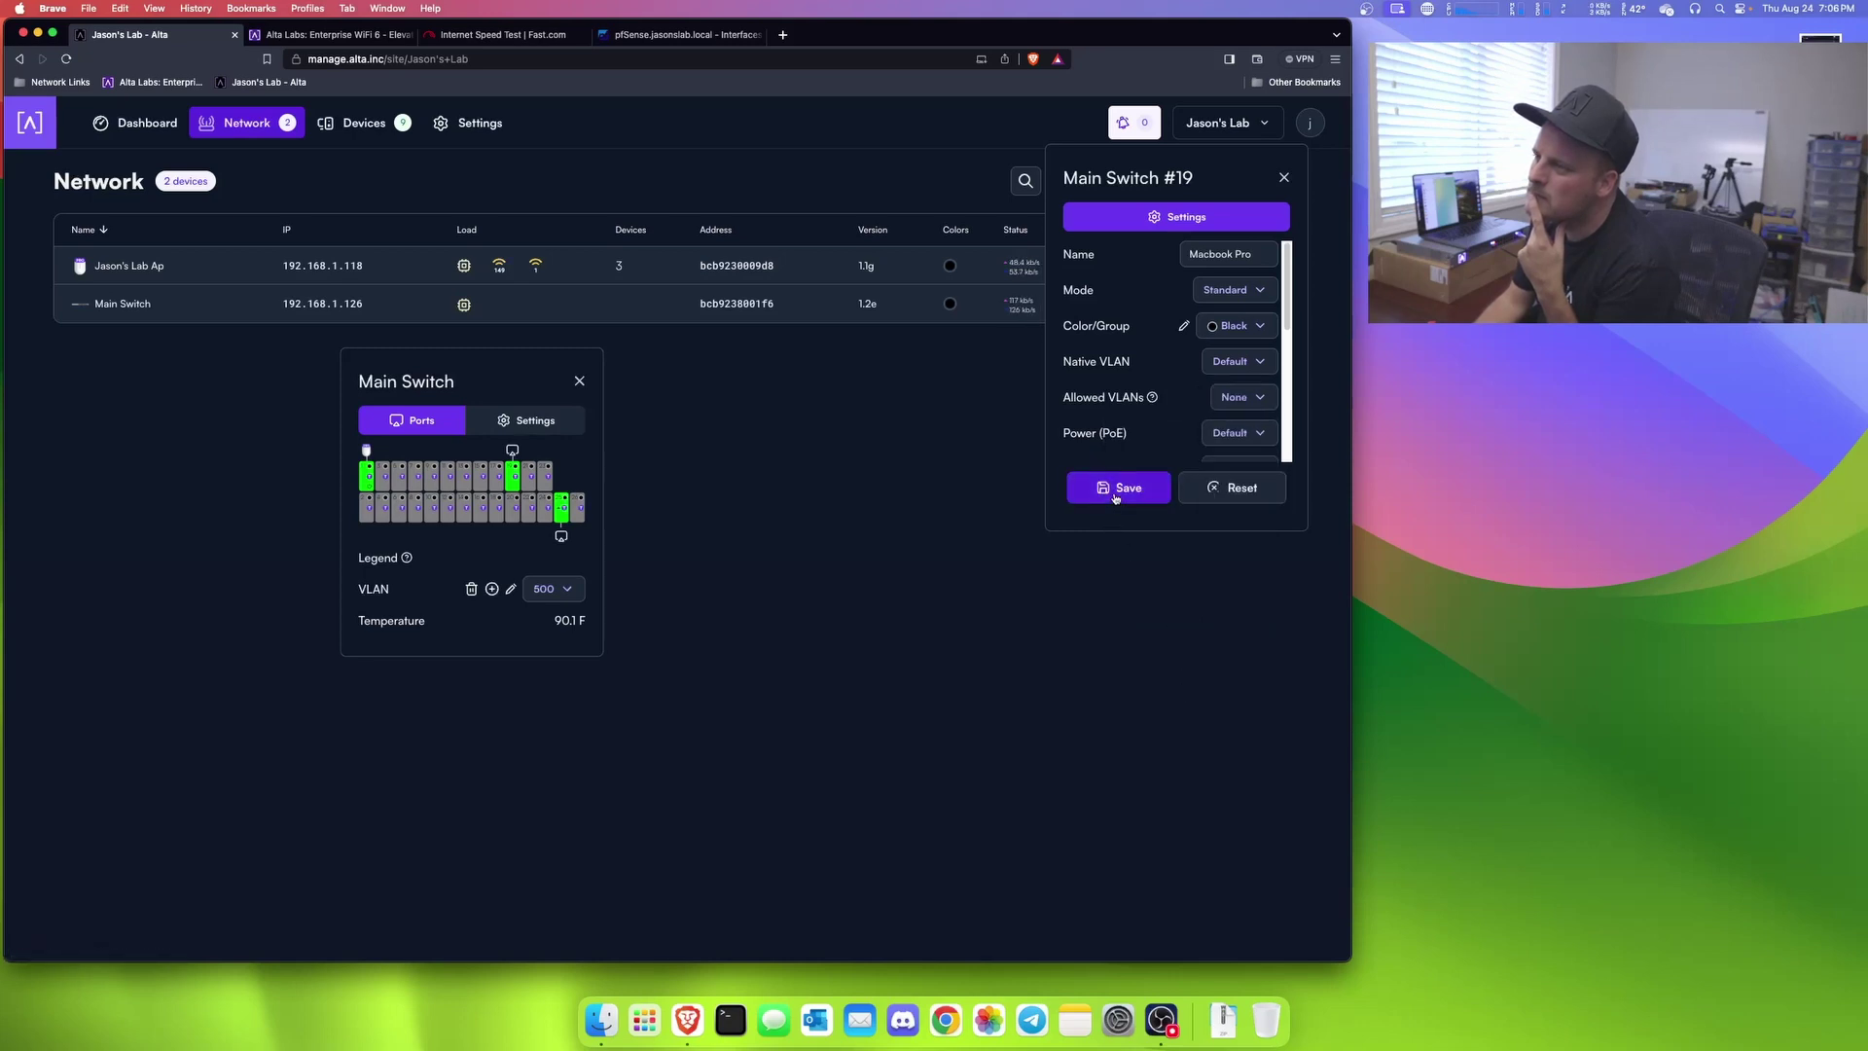
Step: Set port 19's native VLAN to custom 100 and save
{"action": "left_click", "coordinate": [1236, 361]}
{"action": "left_click", "coordinate": [1189, 433]}
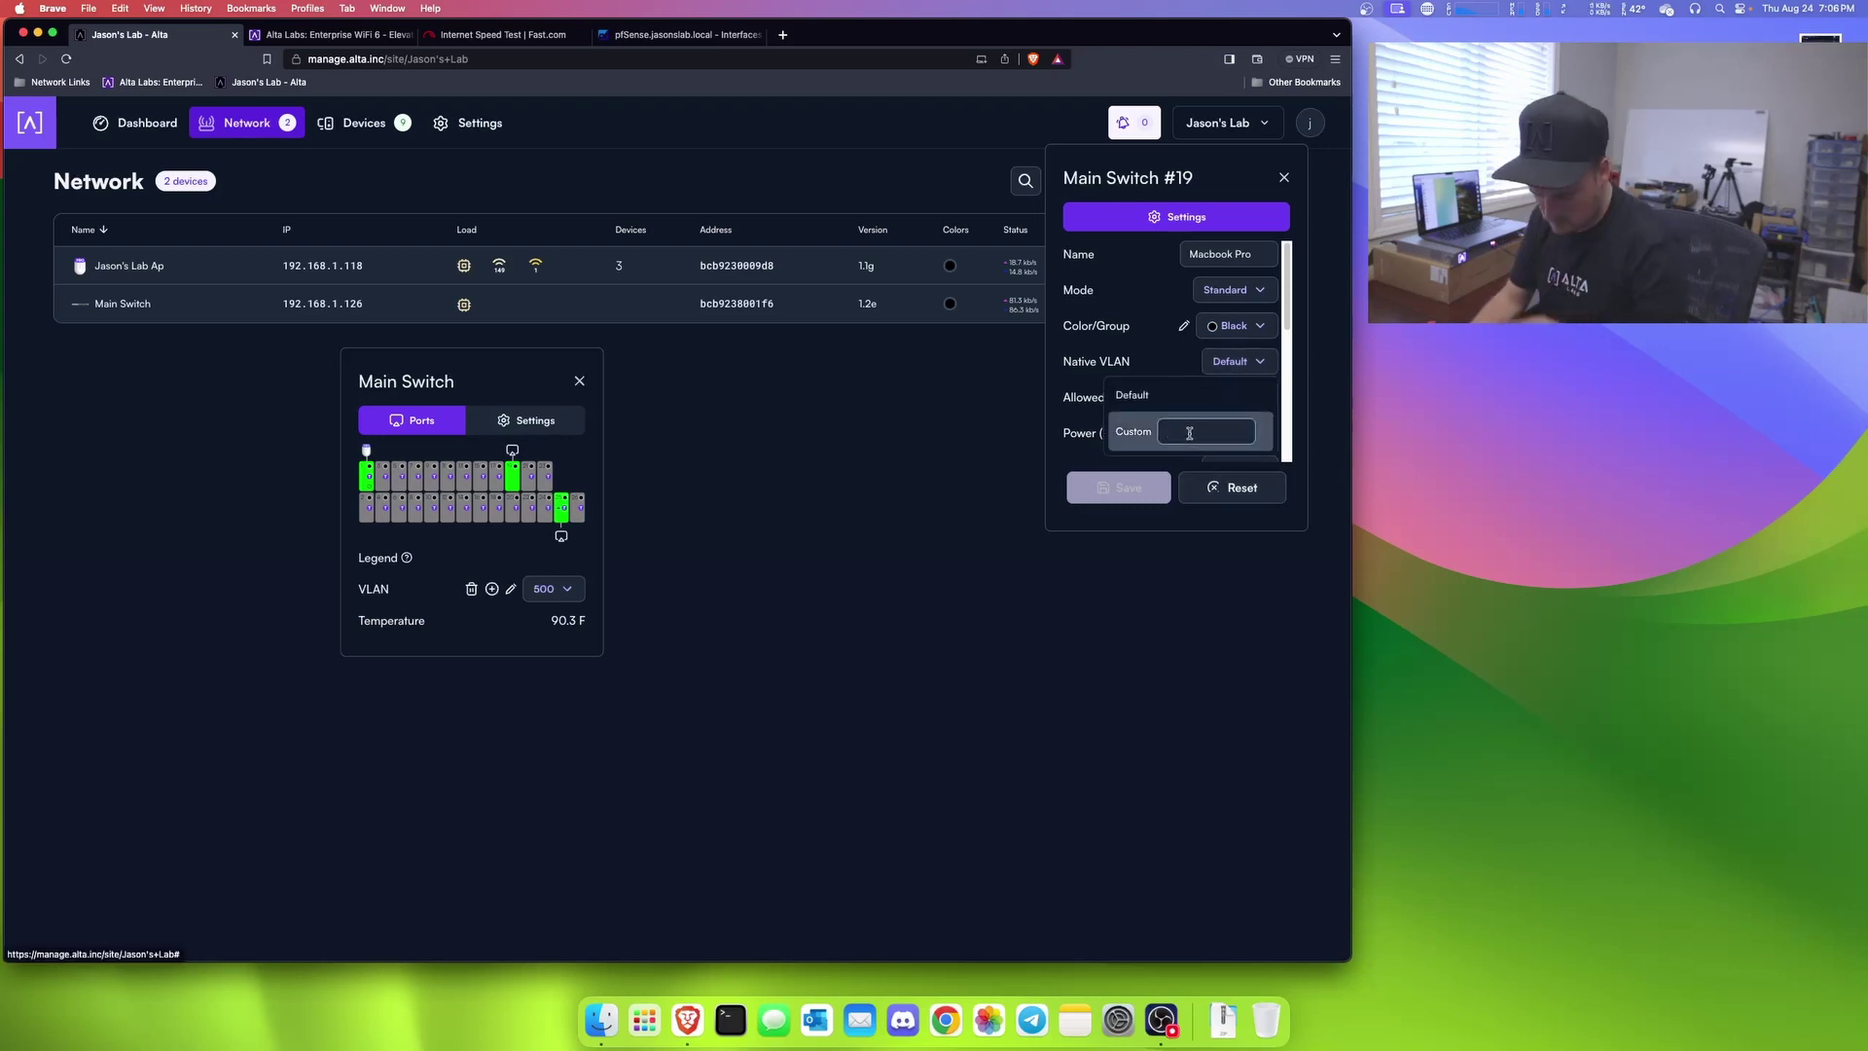
{"action": "type", "text": "100"}
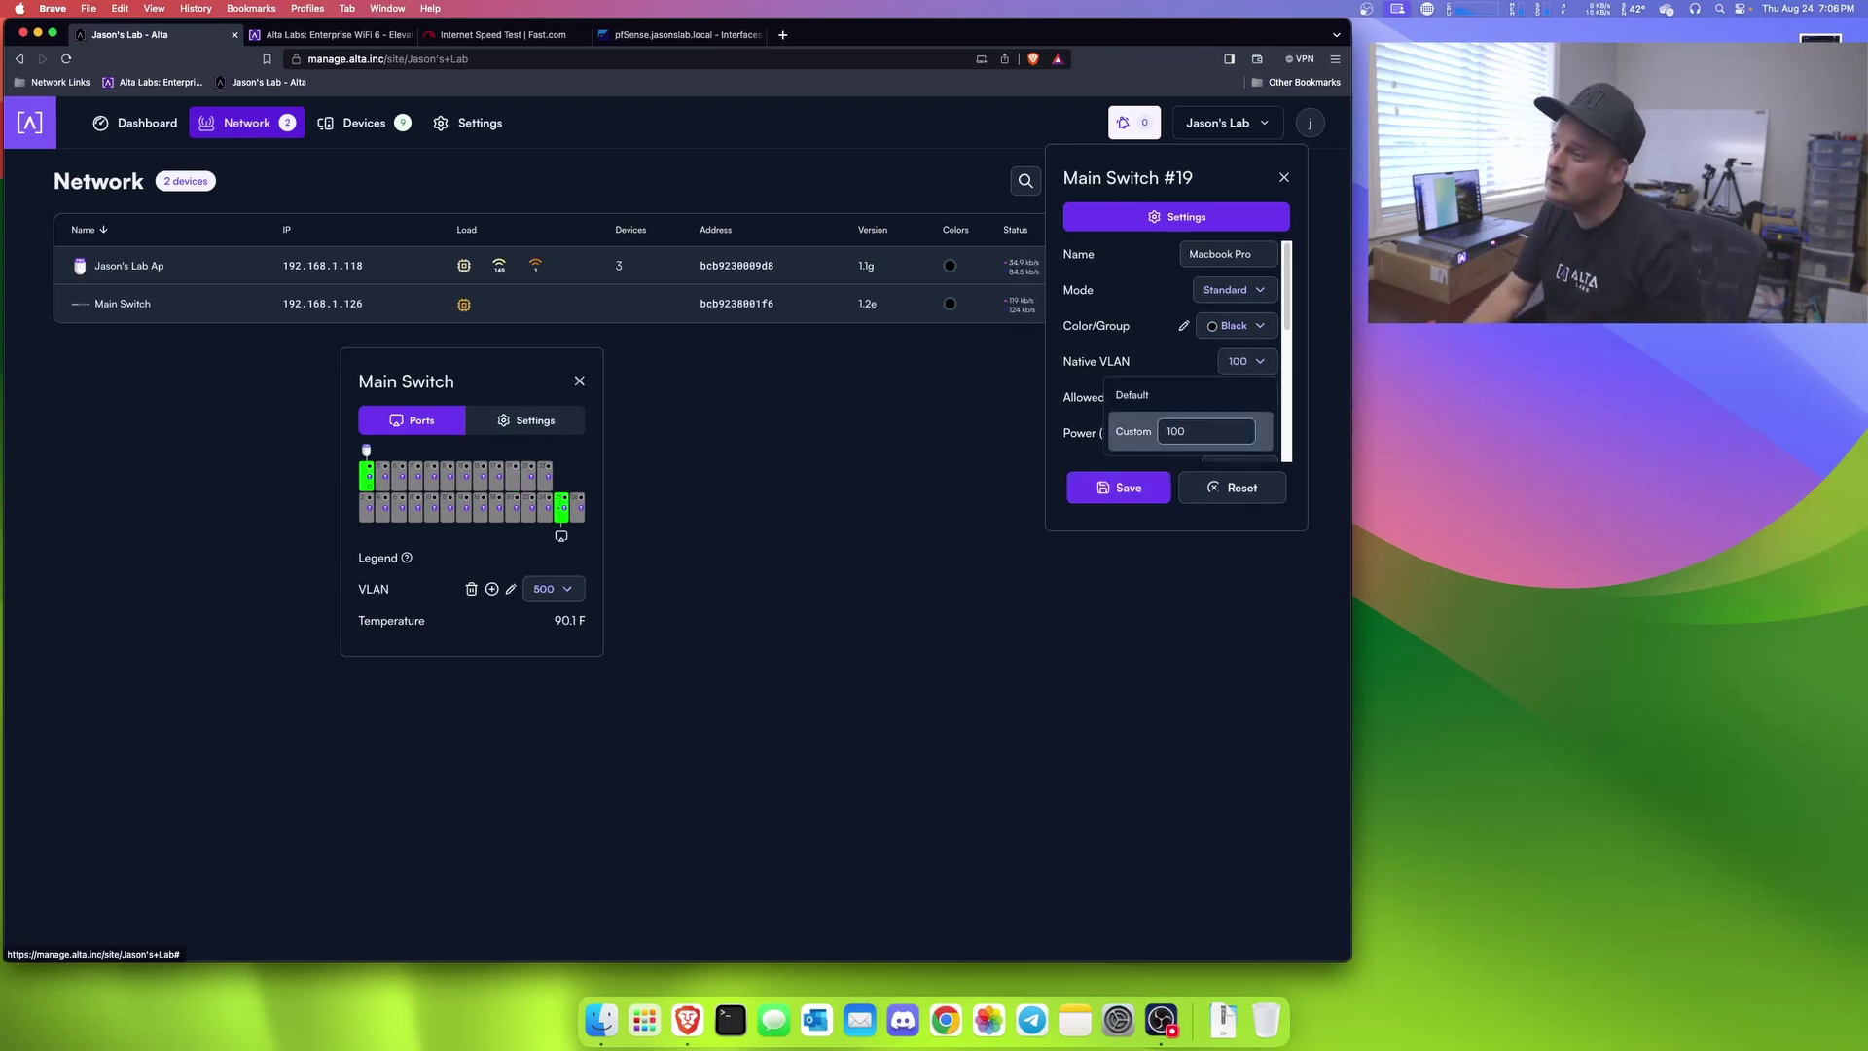
{"action": "key", "text": "Return"}
{"action": "left_click", "coordinate": [1119, 487]}
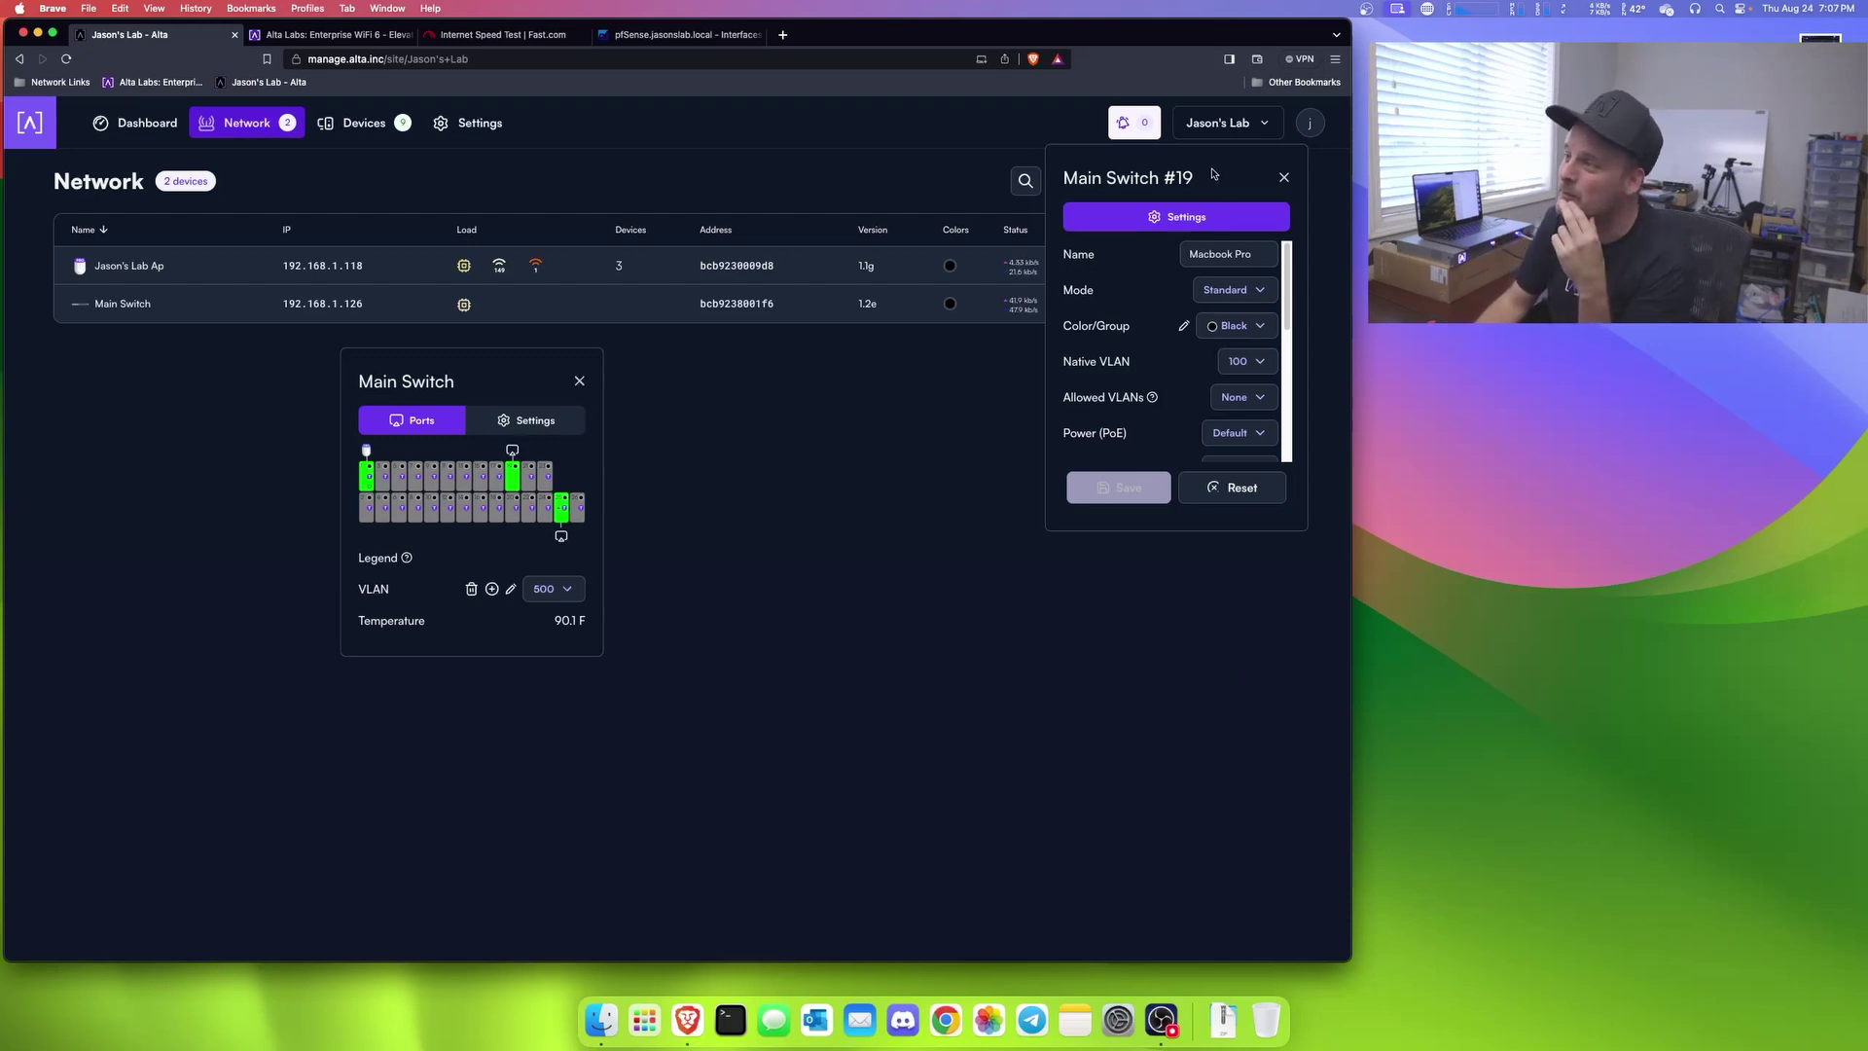
Step: Place the Main Switch and port 19 panels side by side and highlight the 90.3 F temperature
{"action": "left_click_drag", "start_coordinate": [505, 382], "coordinate": [454, 404]}
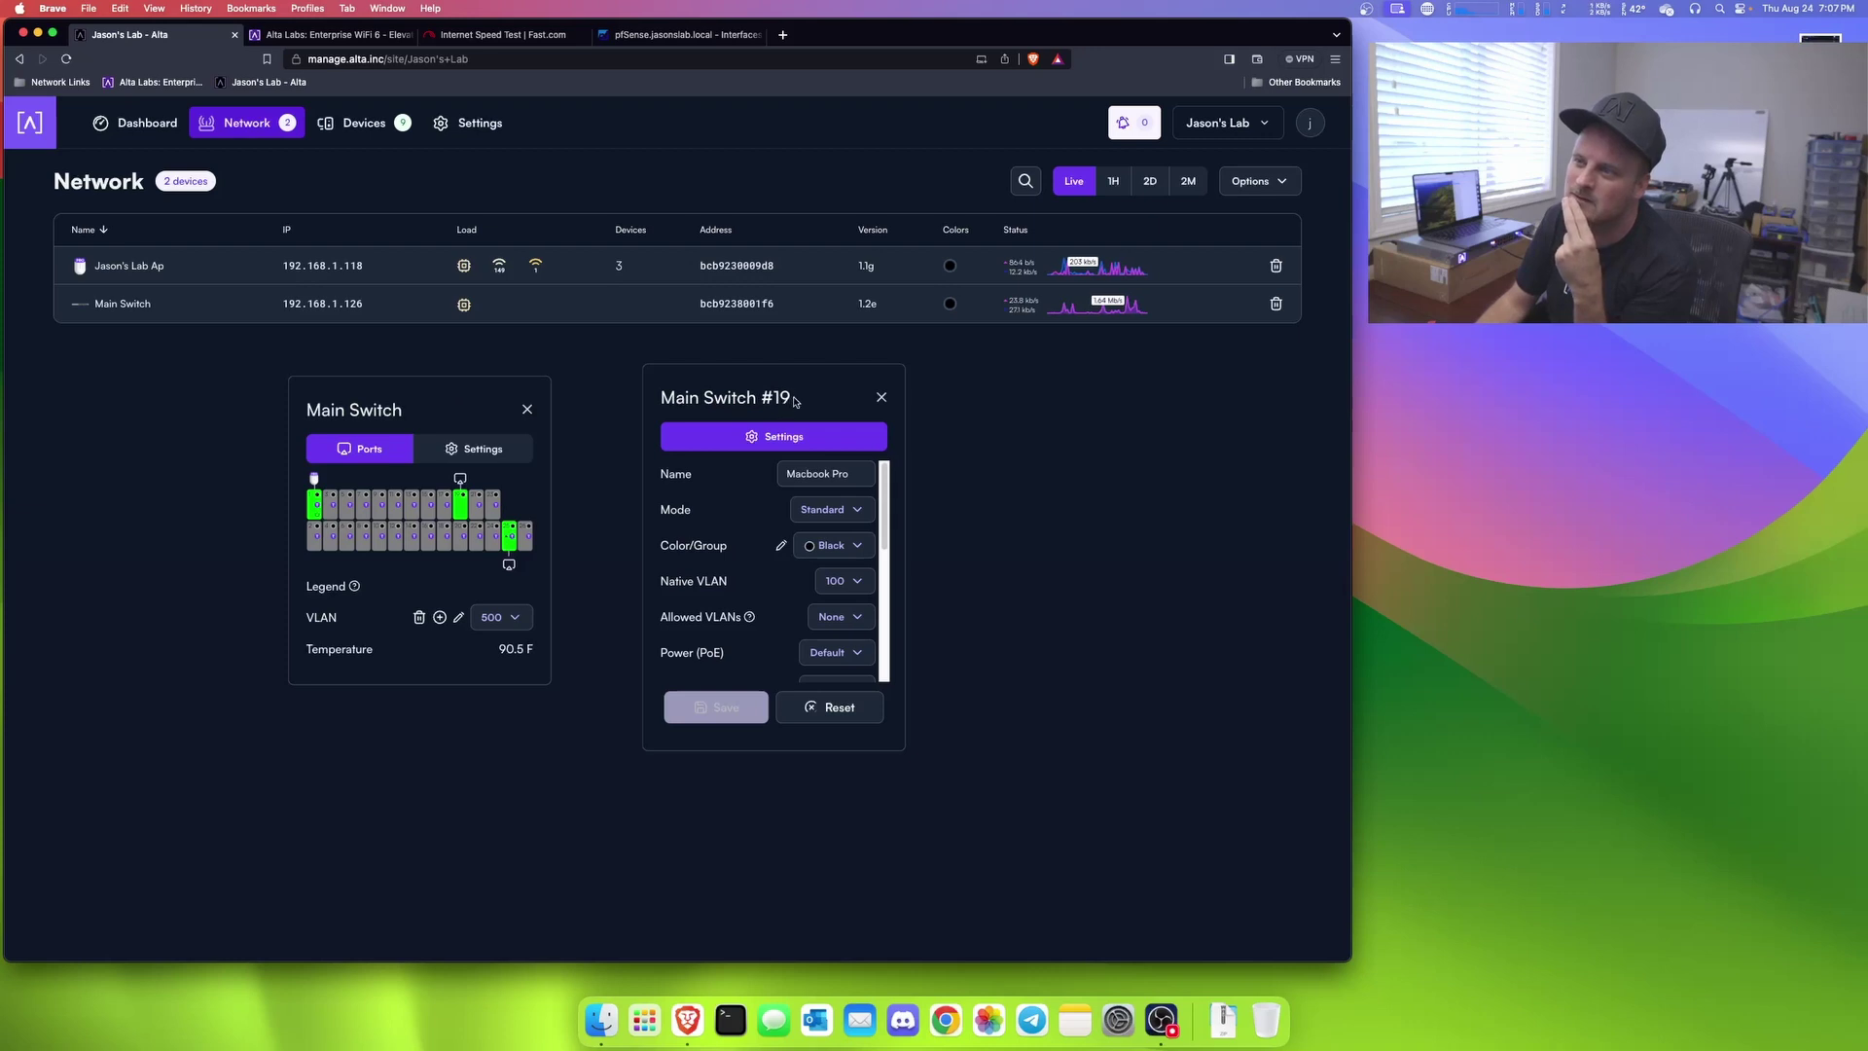
{"action": "left_click_drag", "start_coordinate": [781, 399], "coordinate": [743, 399]}
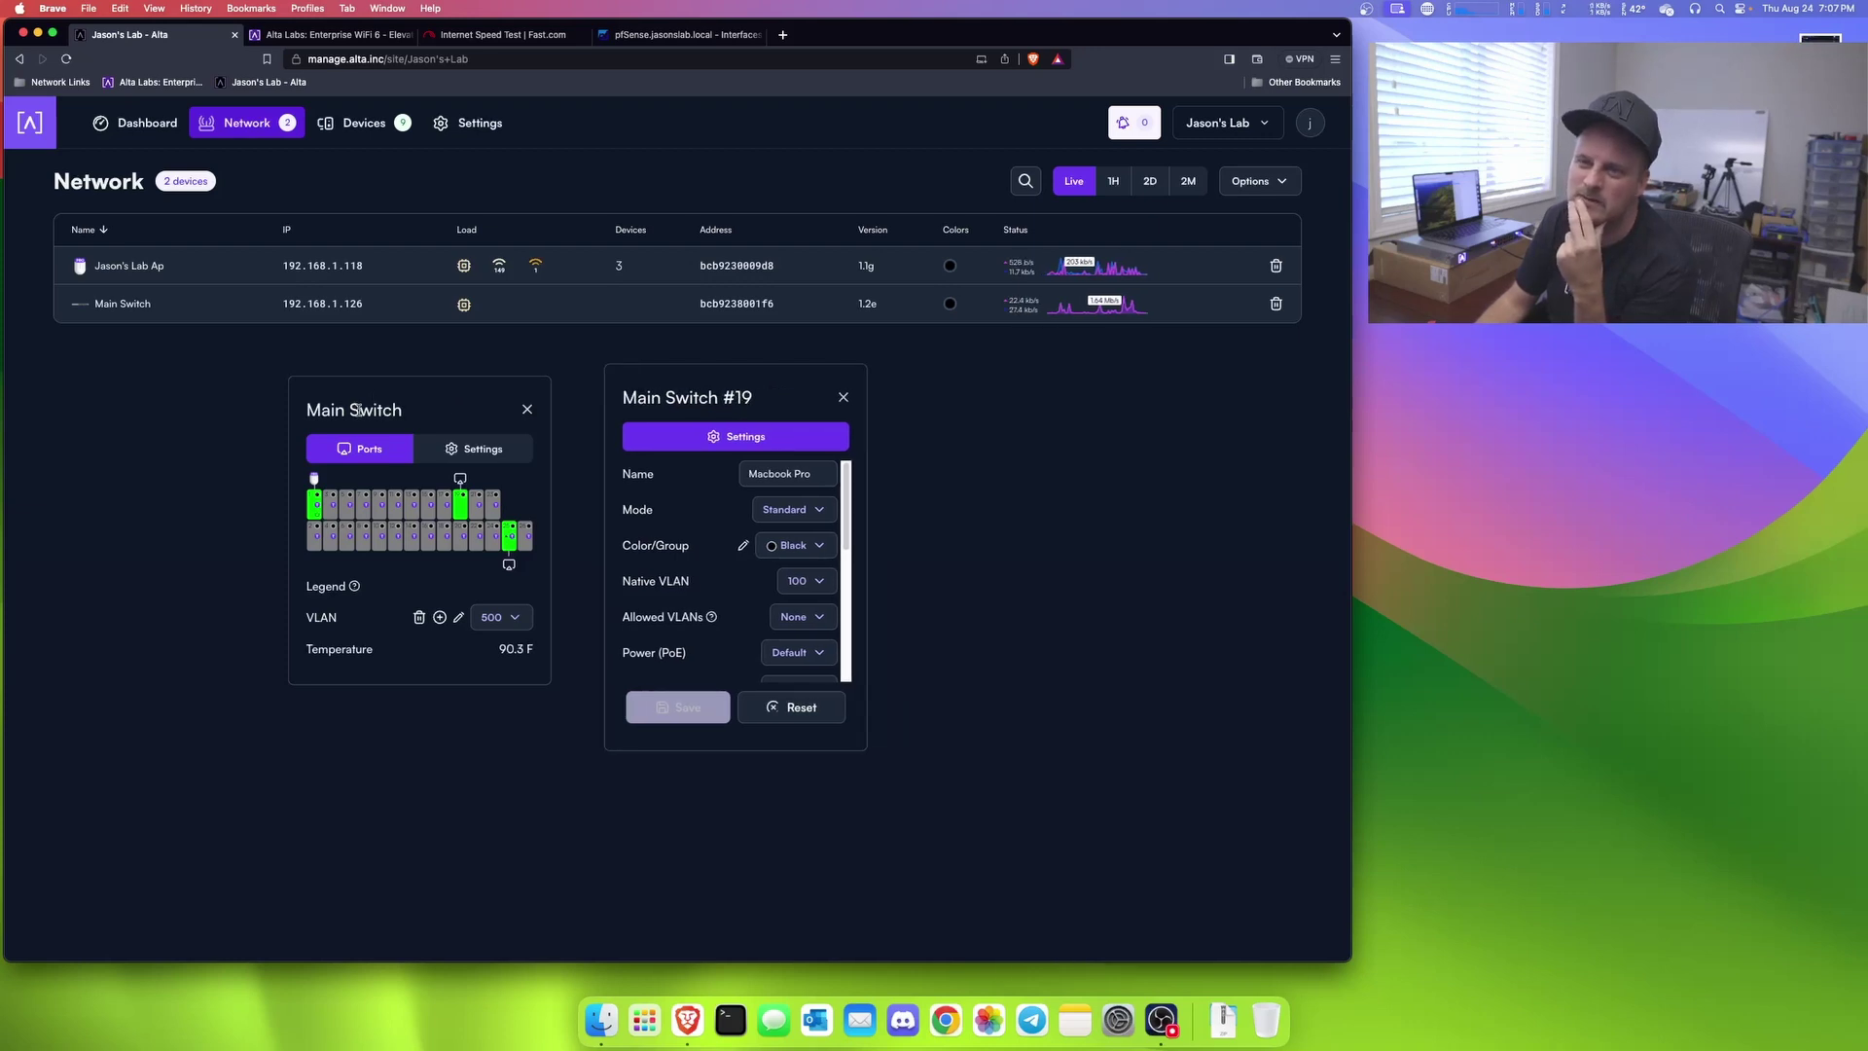
{"action": "left_click_drag", "start_coordinate": [389, 408], "coordinate": [391, 408]}
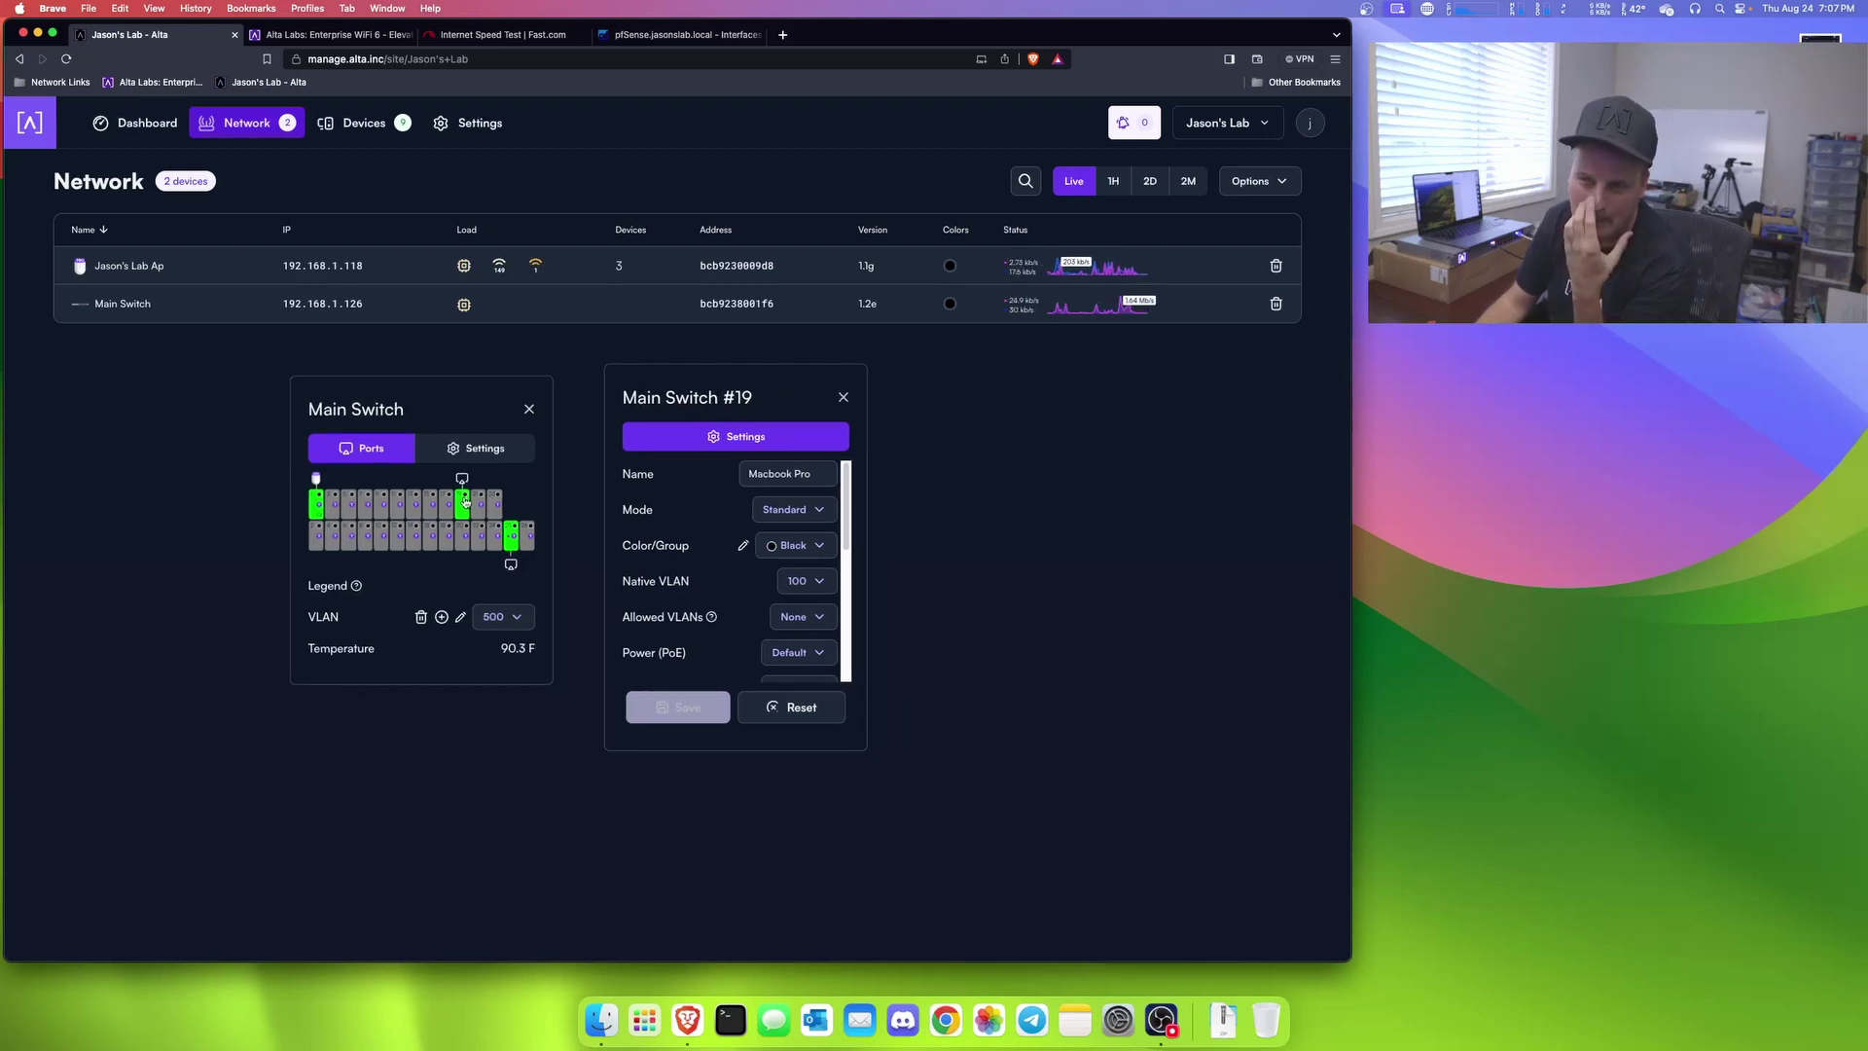
{"action": "mouse_move", "coordinate": [318, 504]}
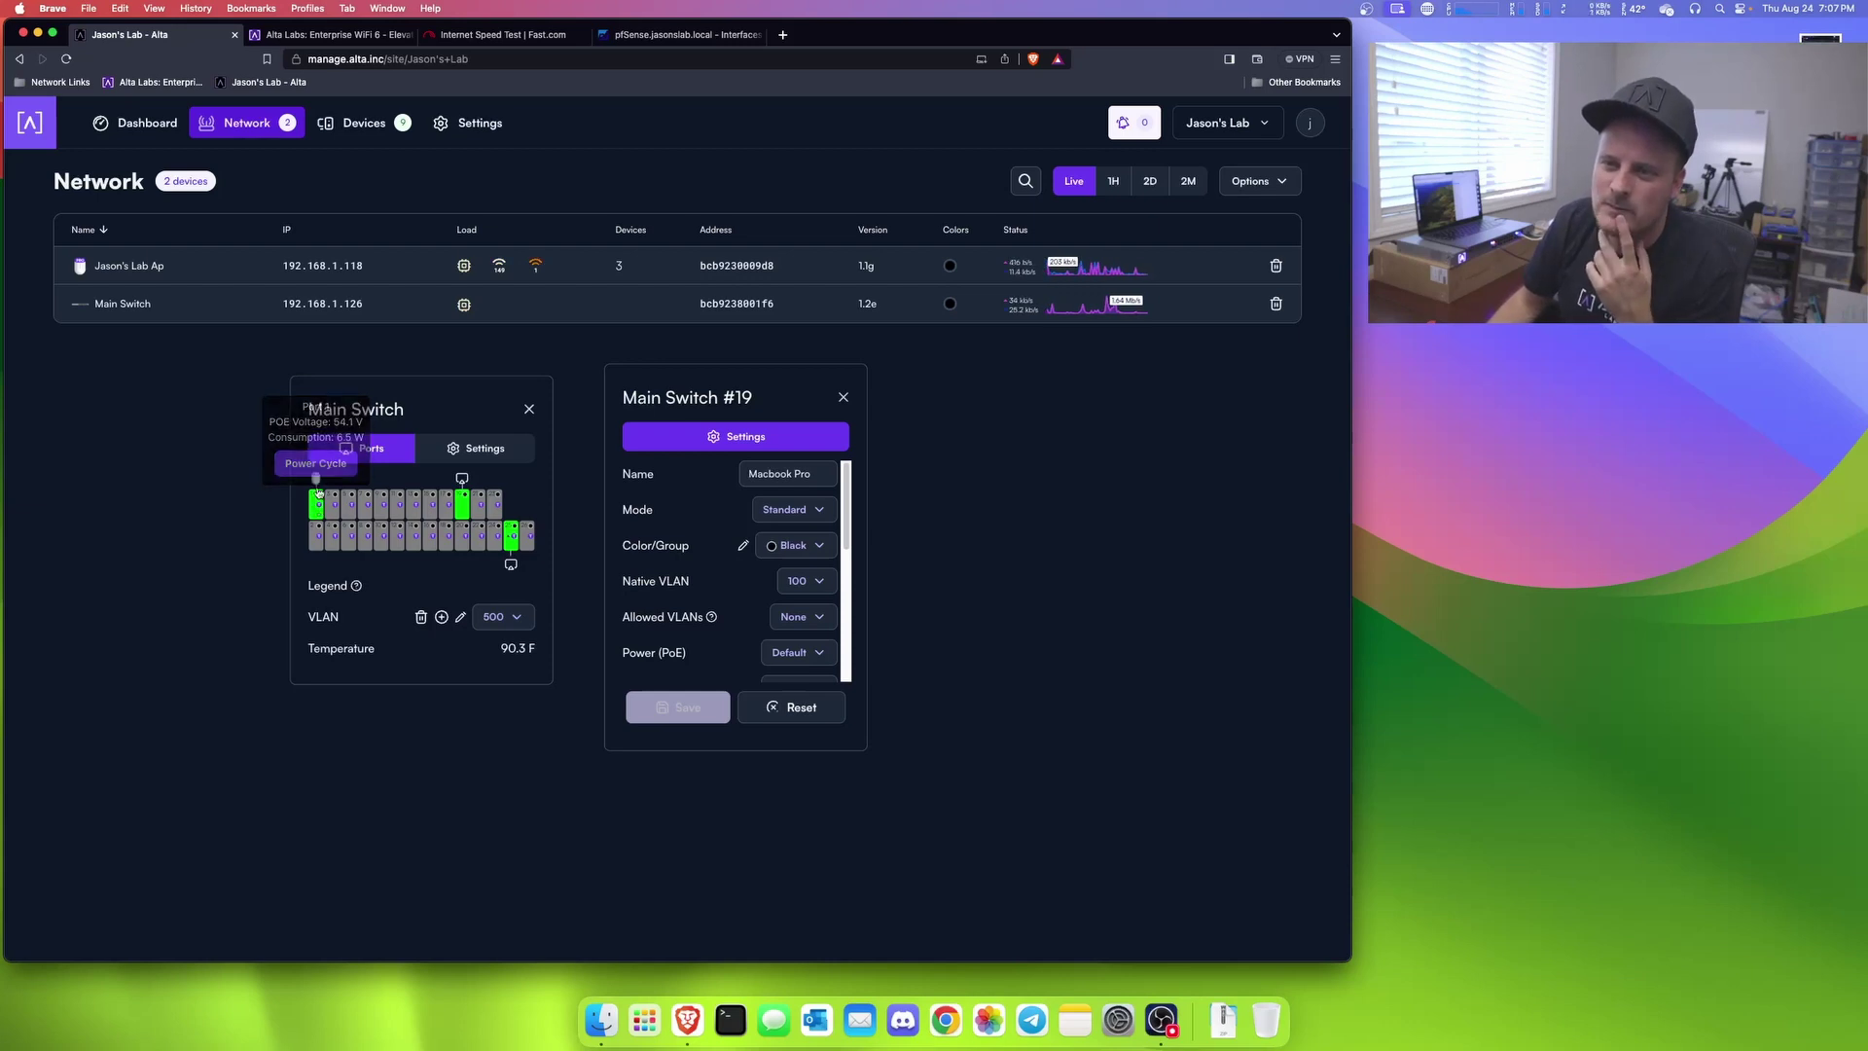
{"action": "triple_click", "coordinate": [526, 650]}
{"action": "left_click", "coordinate": [536, 657]}
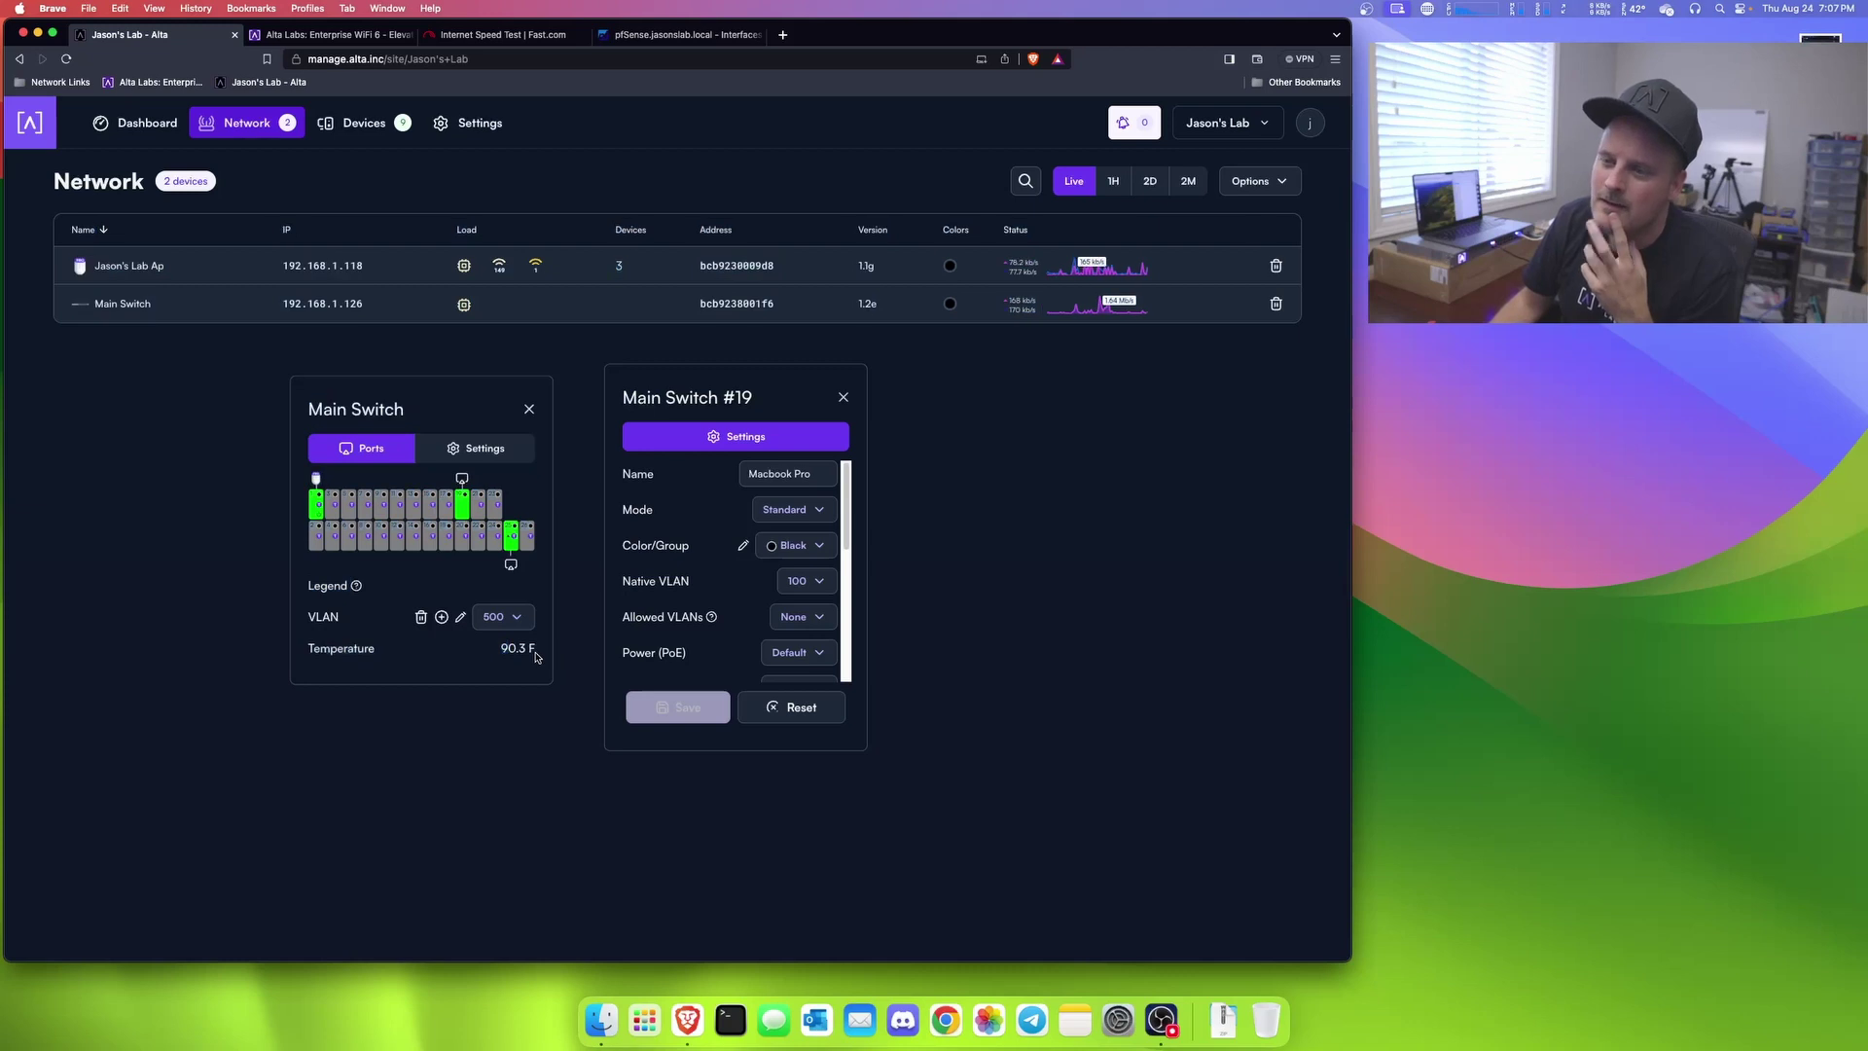
{"action": "left_click_drag", "start_coordinate": [536, 658], "coordinate": [498, 650]}
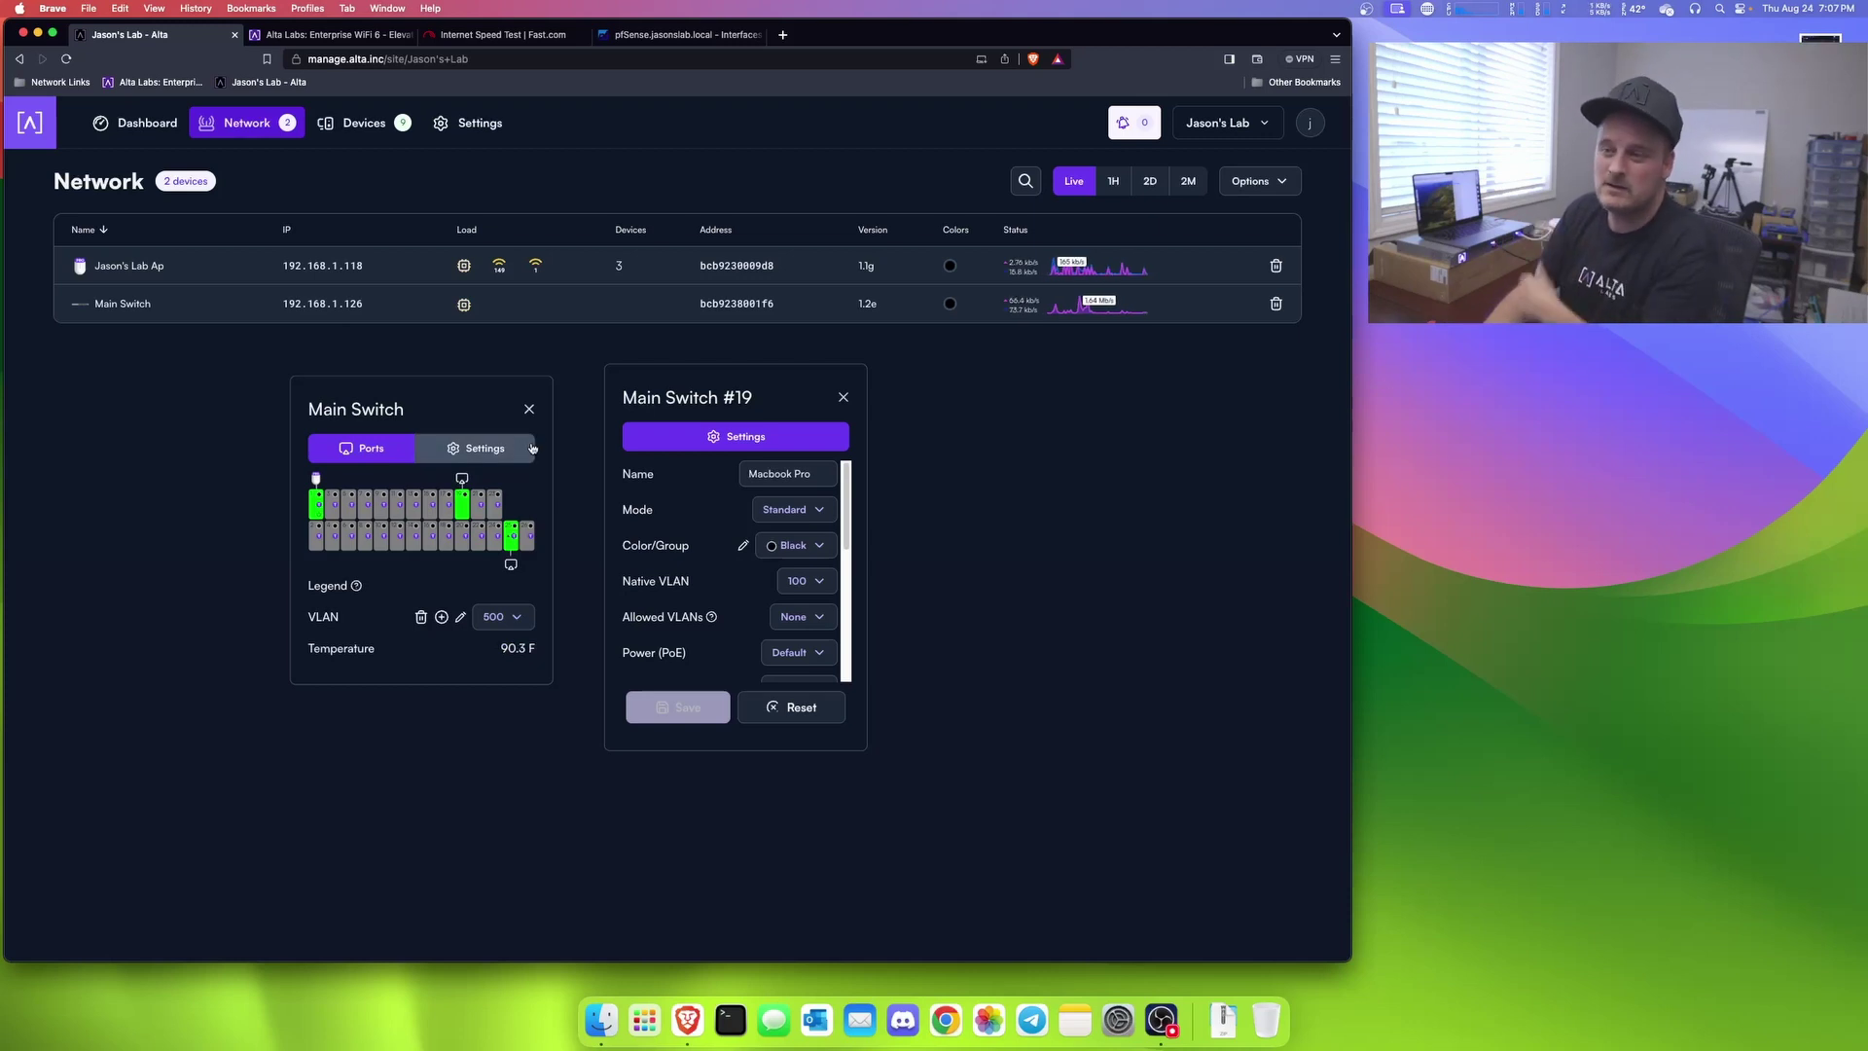
Step: Close the open panels and reopen Main Switch's general settings
{"action": "left_click", "coordinate": [529, 409]}
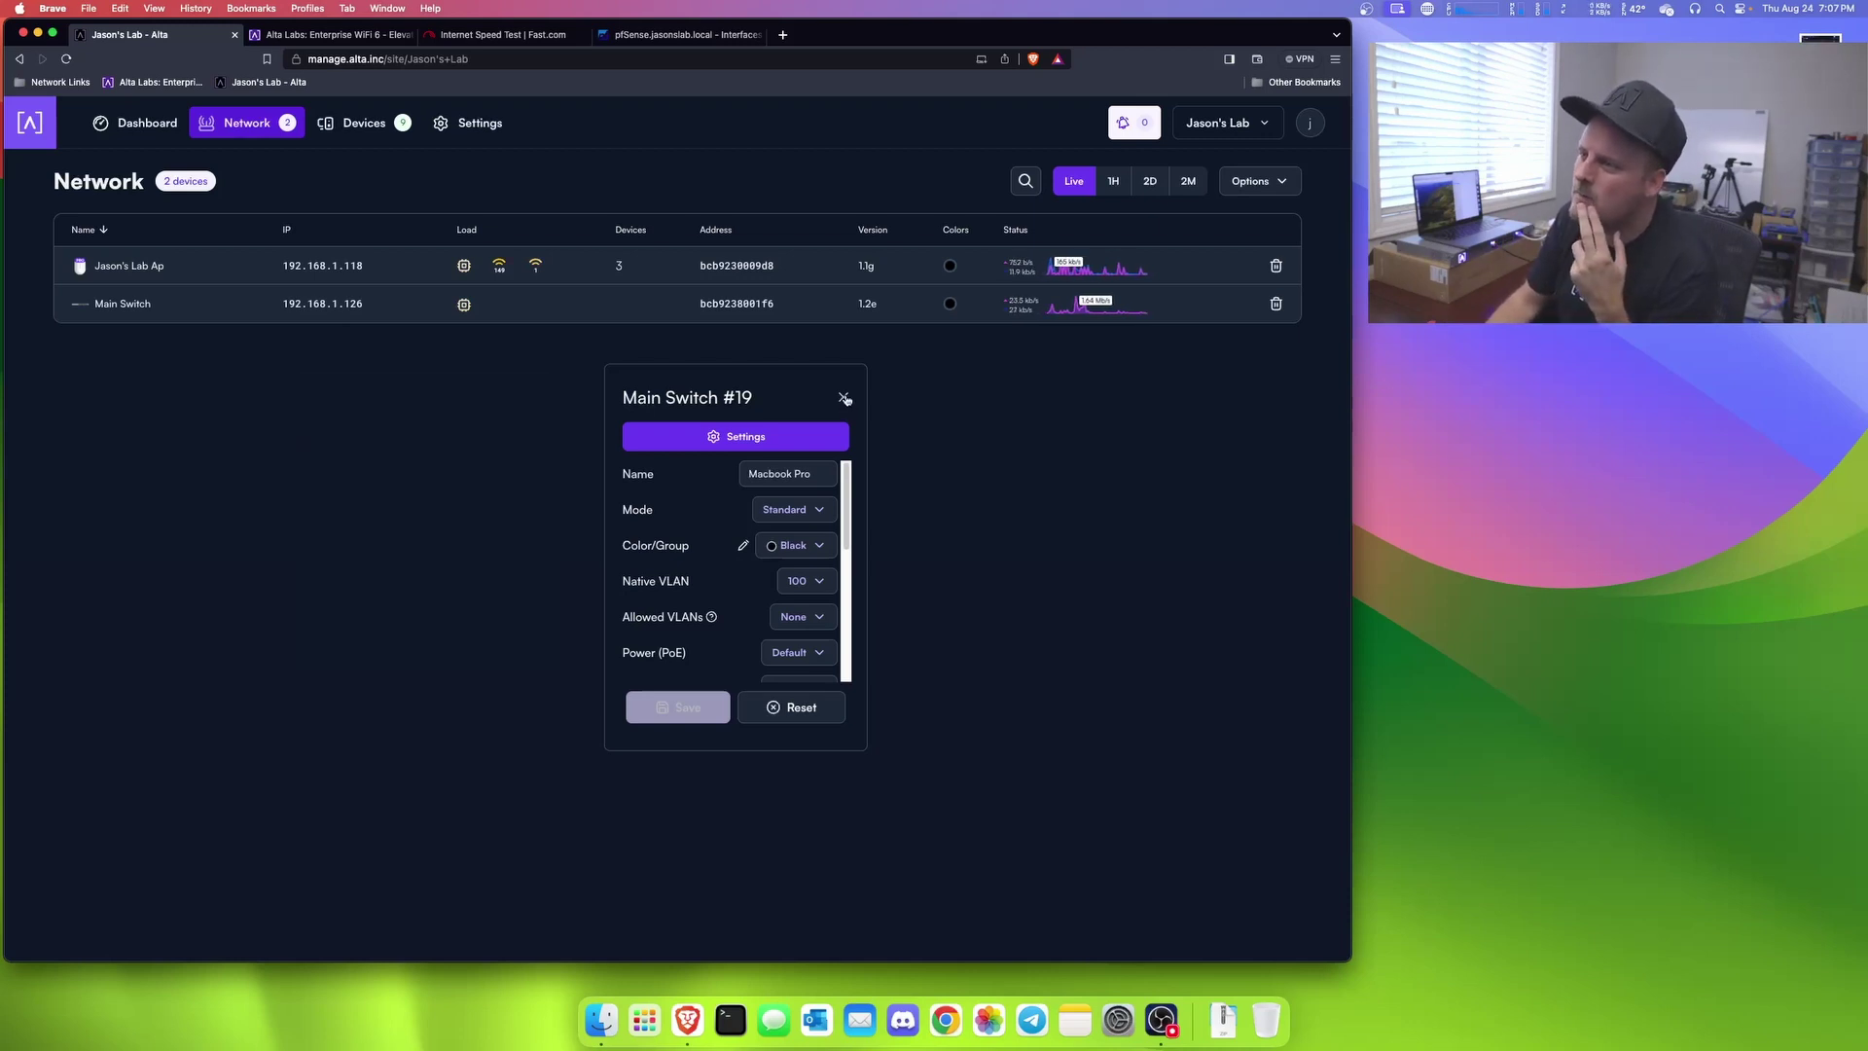
{"action": "left_click", "coordinate": [844, 401]}
{"action": "left_click", "coordinate": [83, 307]}
{"action": "left_click", "coordinate": [1260, 208]}
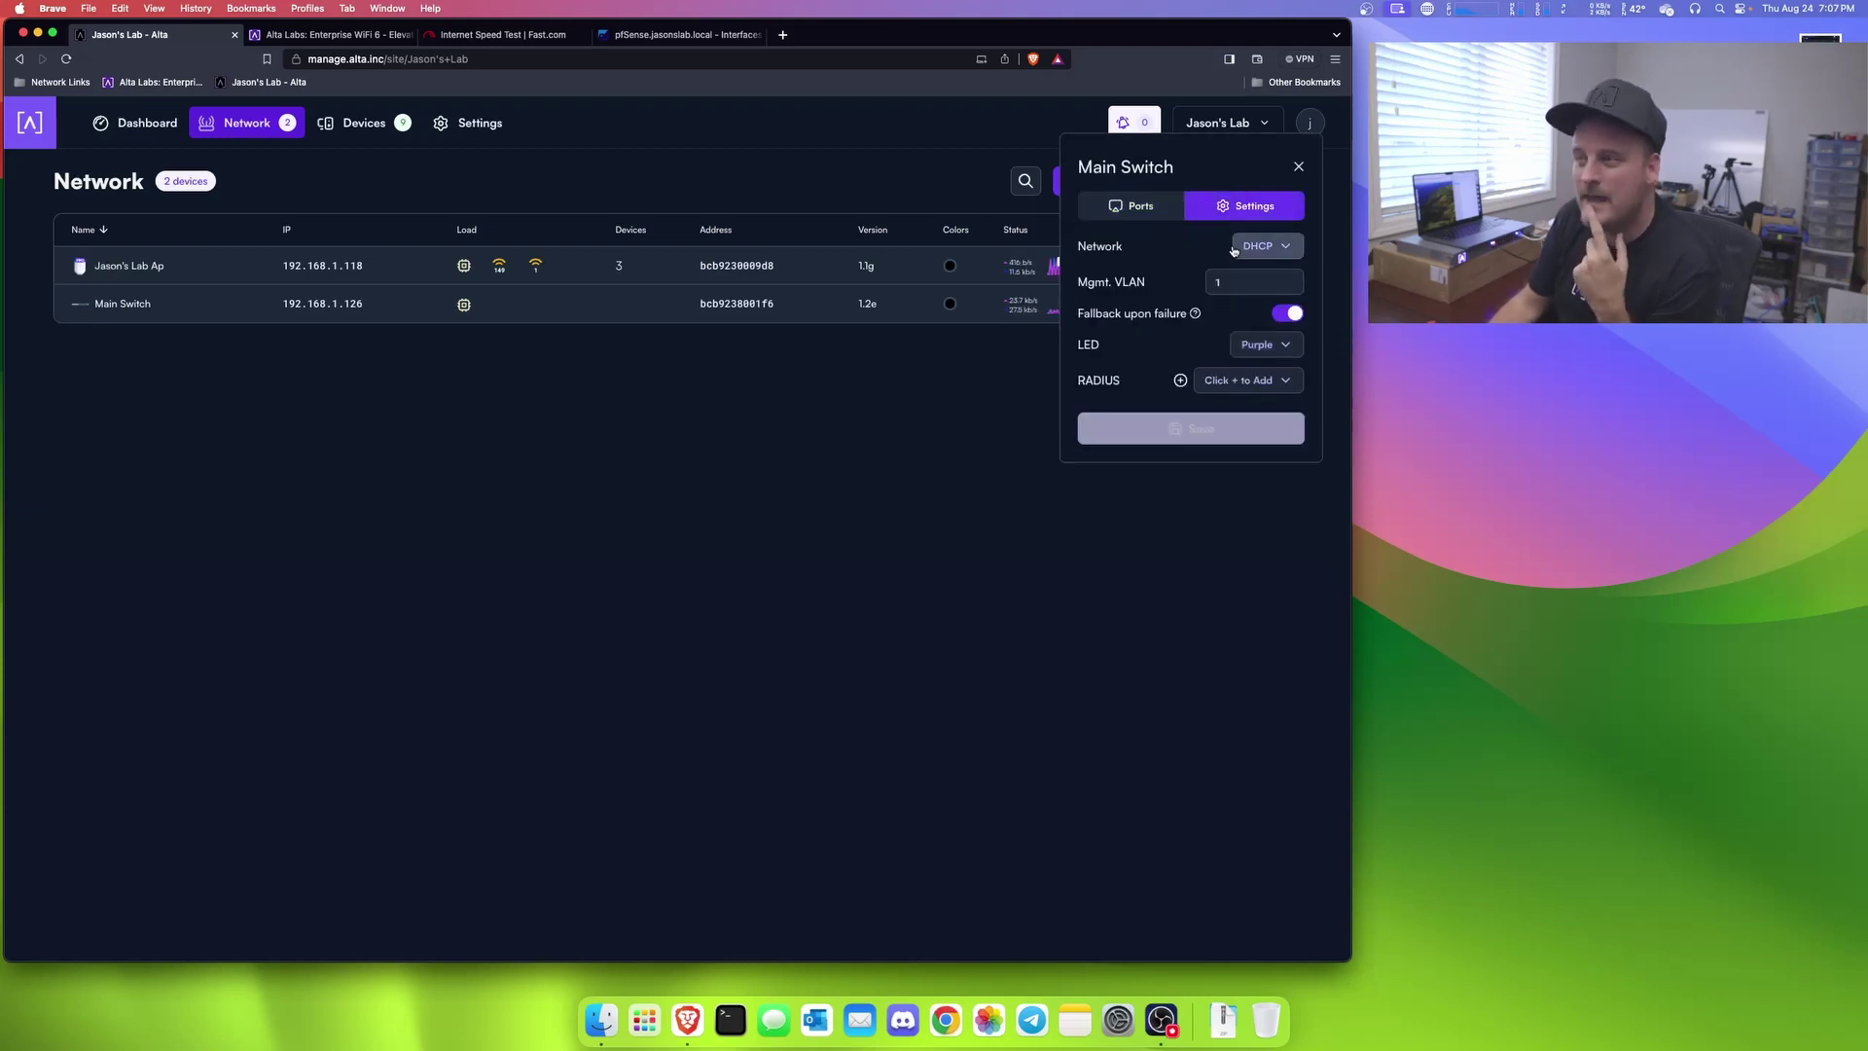
{"action": "left_click", "coordinate": [1185, 170]}
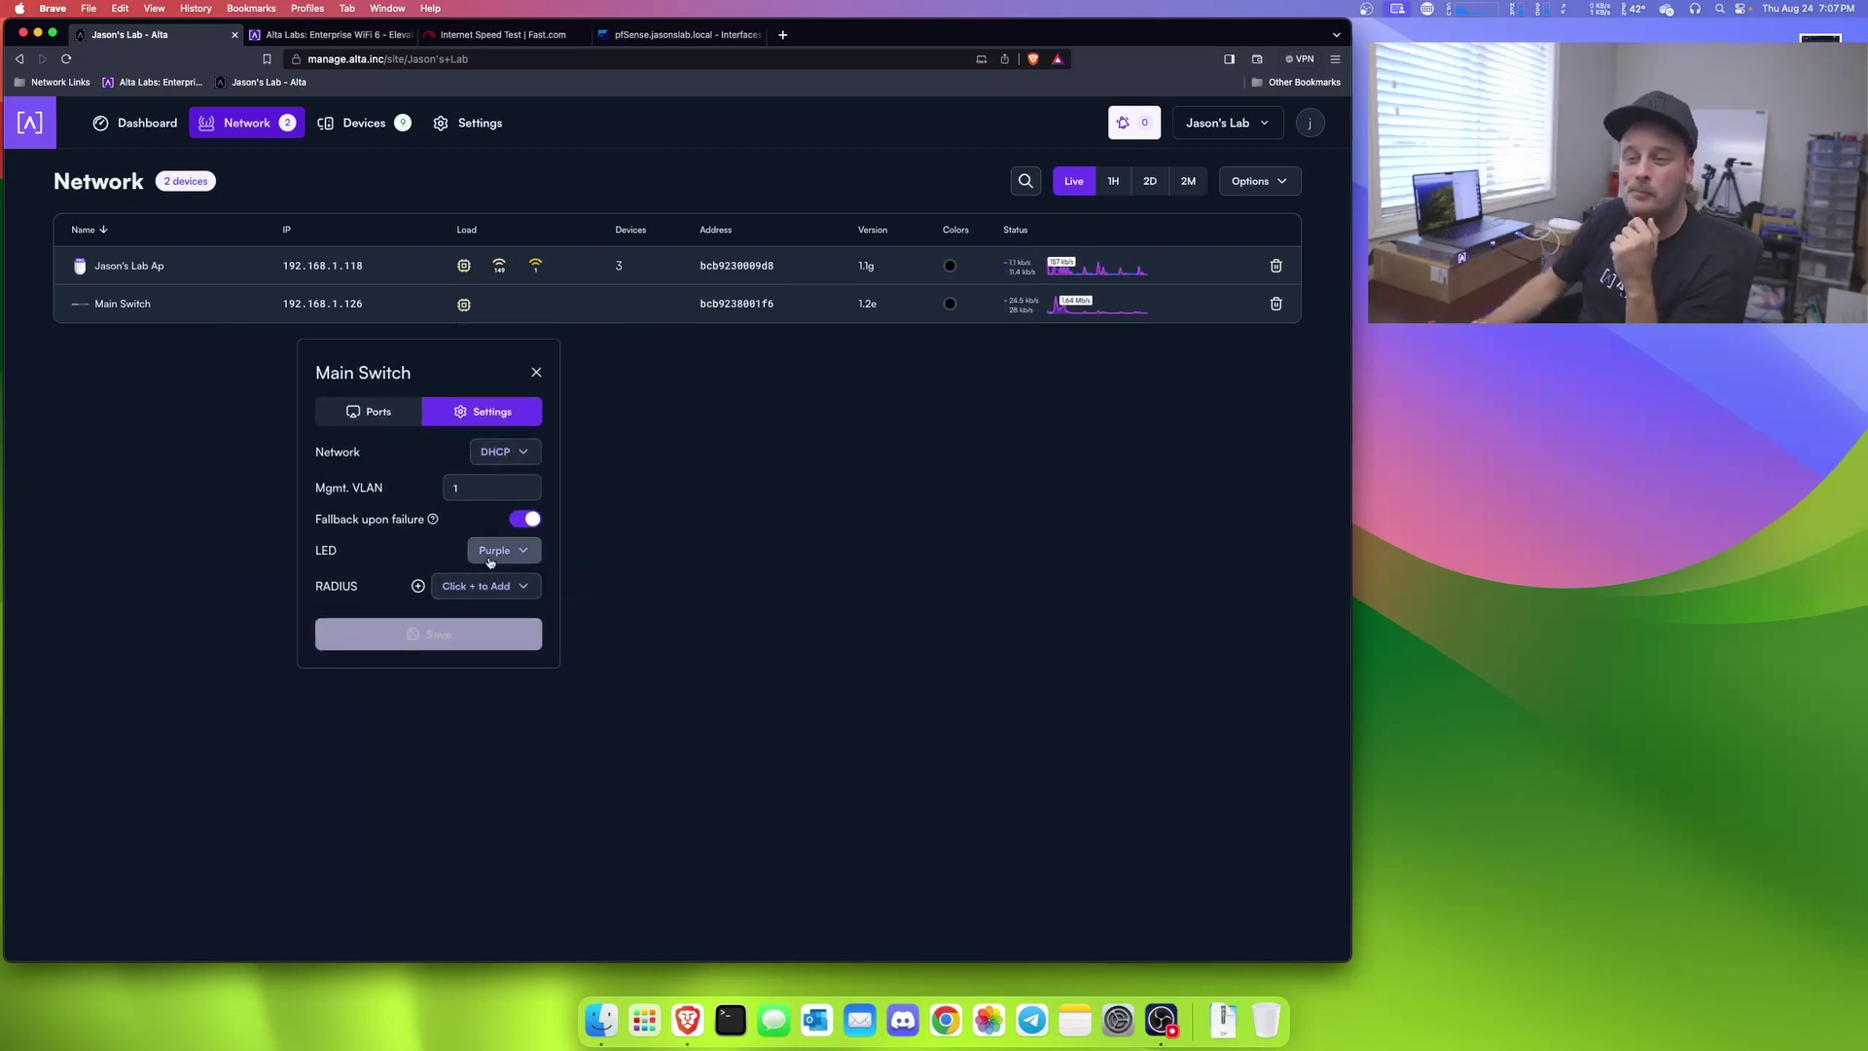
Step: Set the switch LED colour to Default and save
{"action": "left_click", "coordinate": [491, 555]}
{"action": "scroll", "coordinate": [452, 585], "scroll_direction": "up", "scroll_amount": 3}
{"action": "left_click", "coordinate": [463, 584]}
{"action": "left_click", "coordinate": [434, 631]}
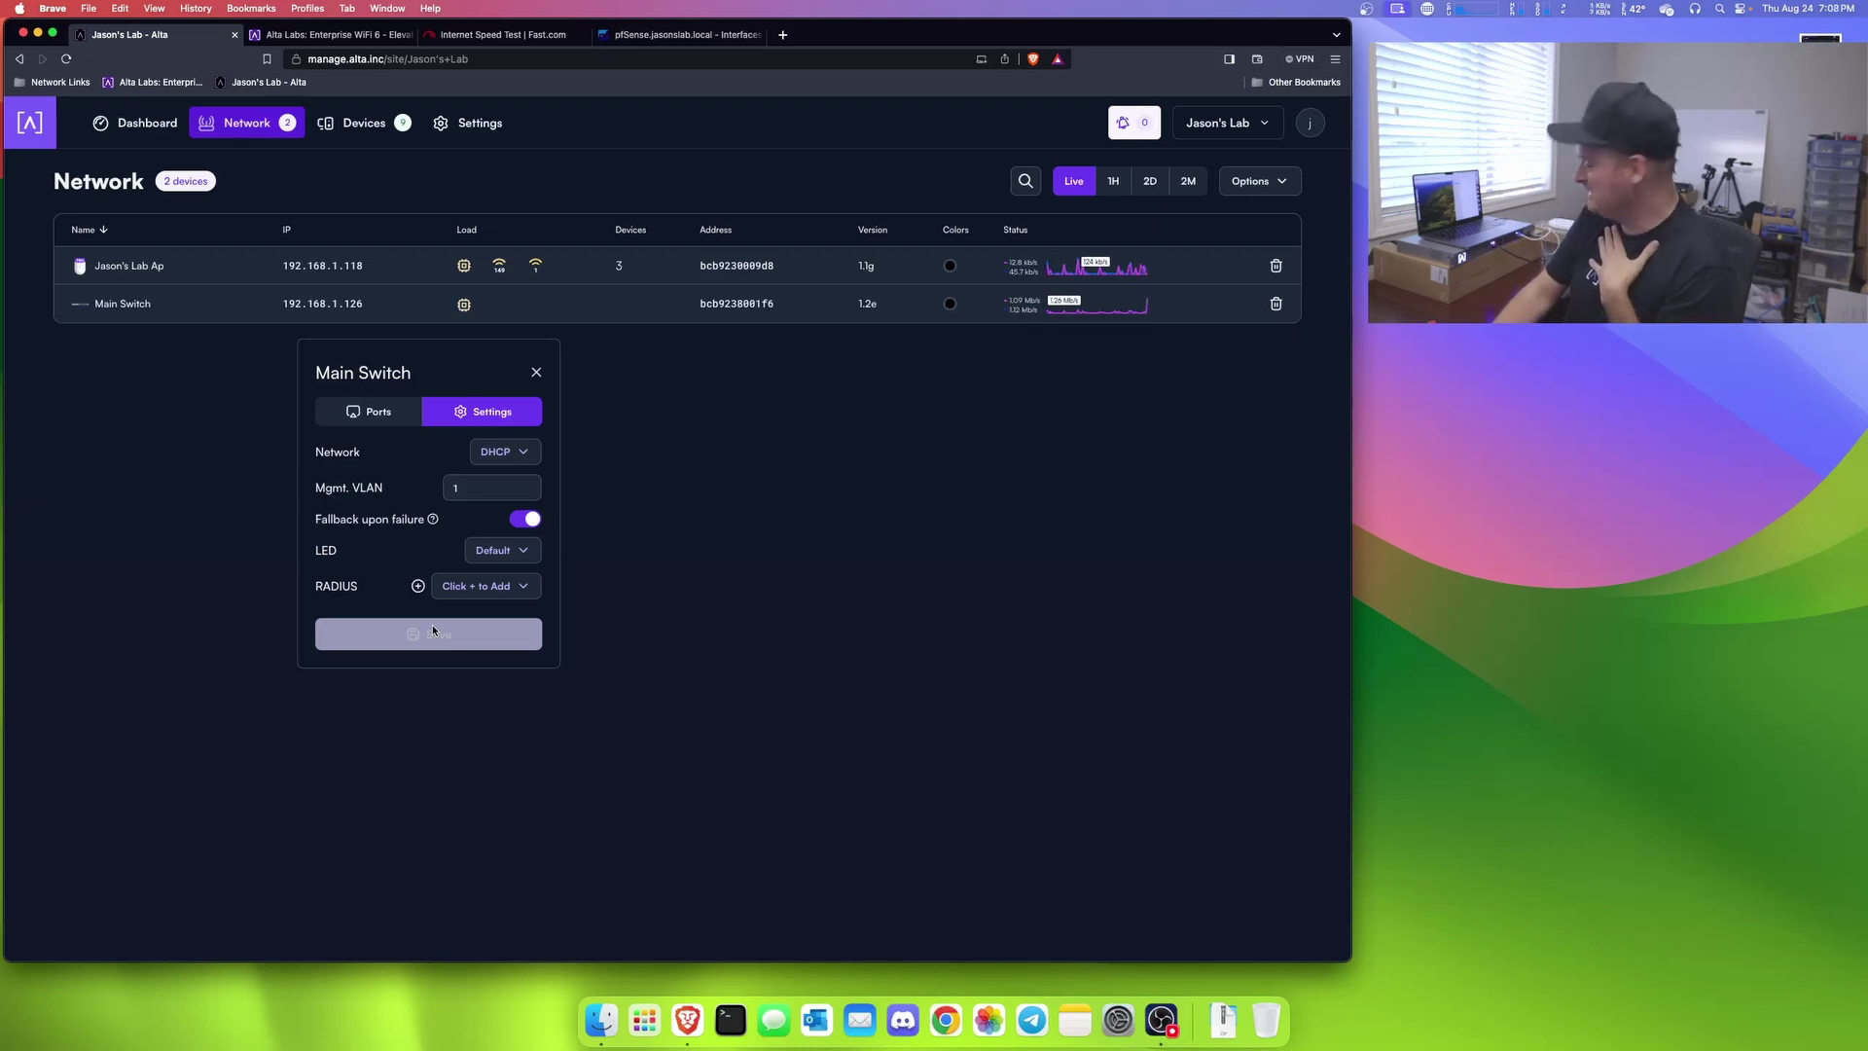
Step: Change the switch LED colour to Turquoise and save
{"action": "left_click", "coordinate": [491, 554]}
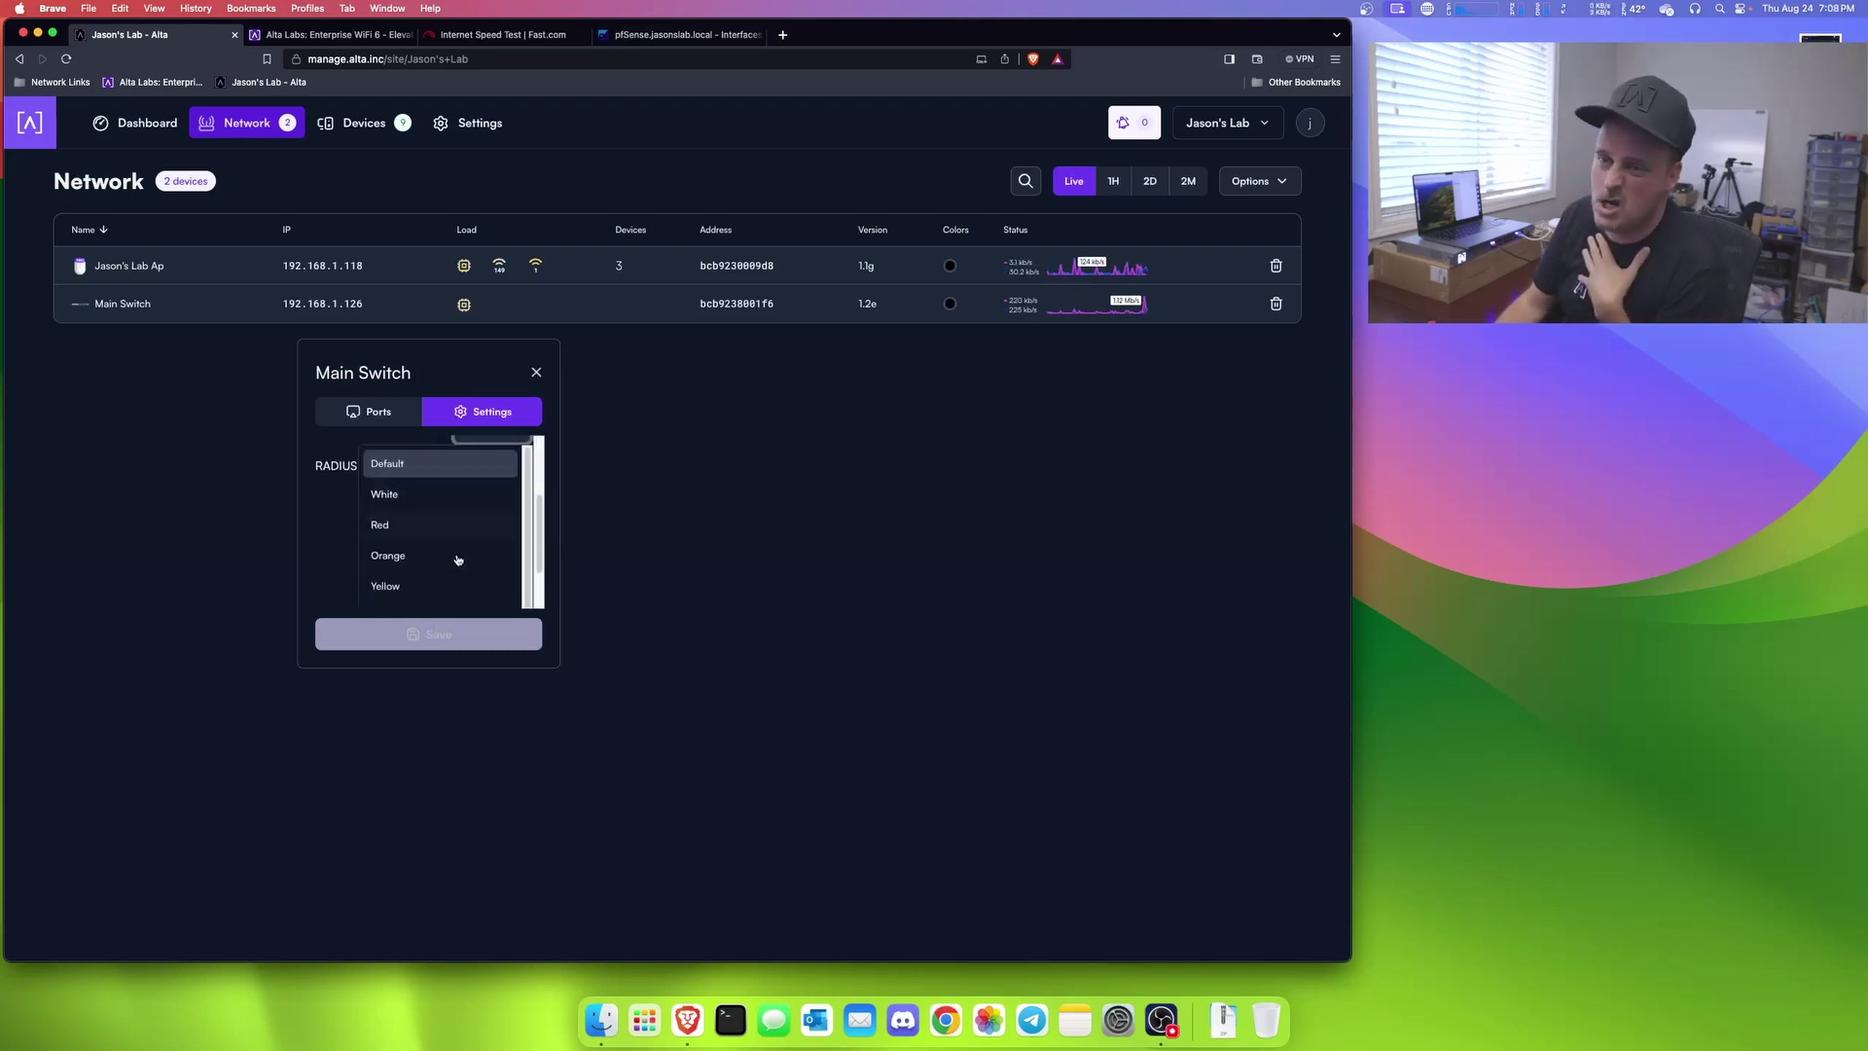
{"action": "scroll", "coordinate": [445, 549], "scroll_direction": "down", "scroll_amount": 2}
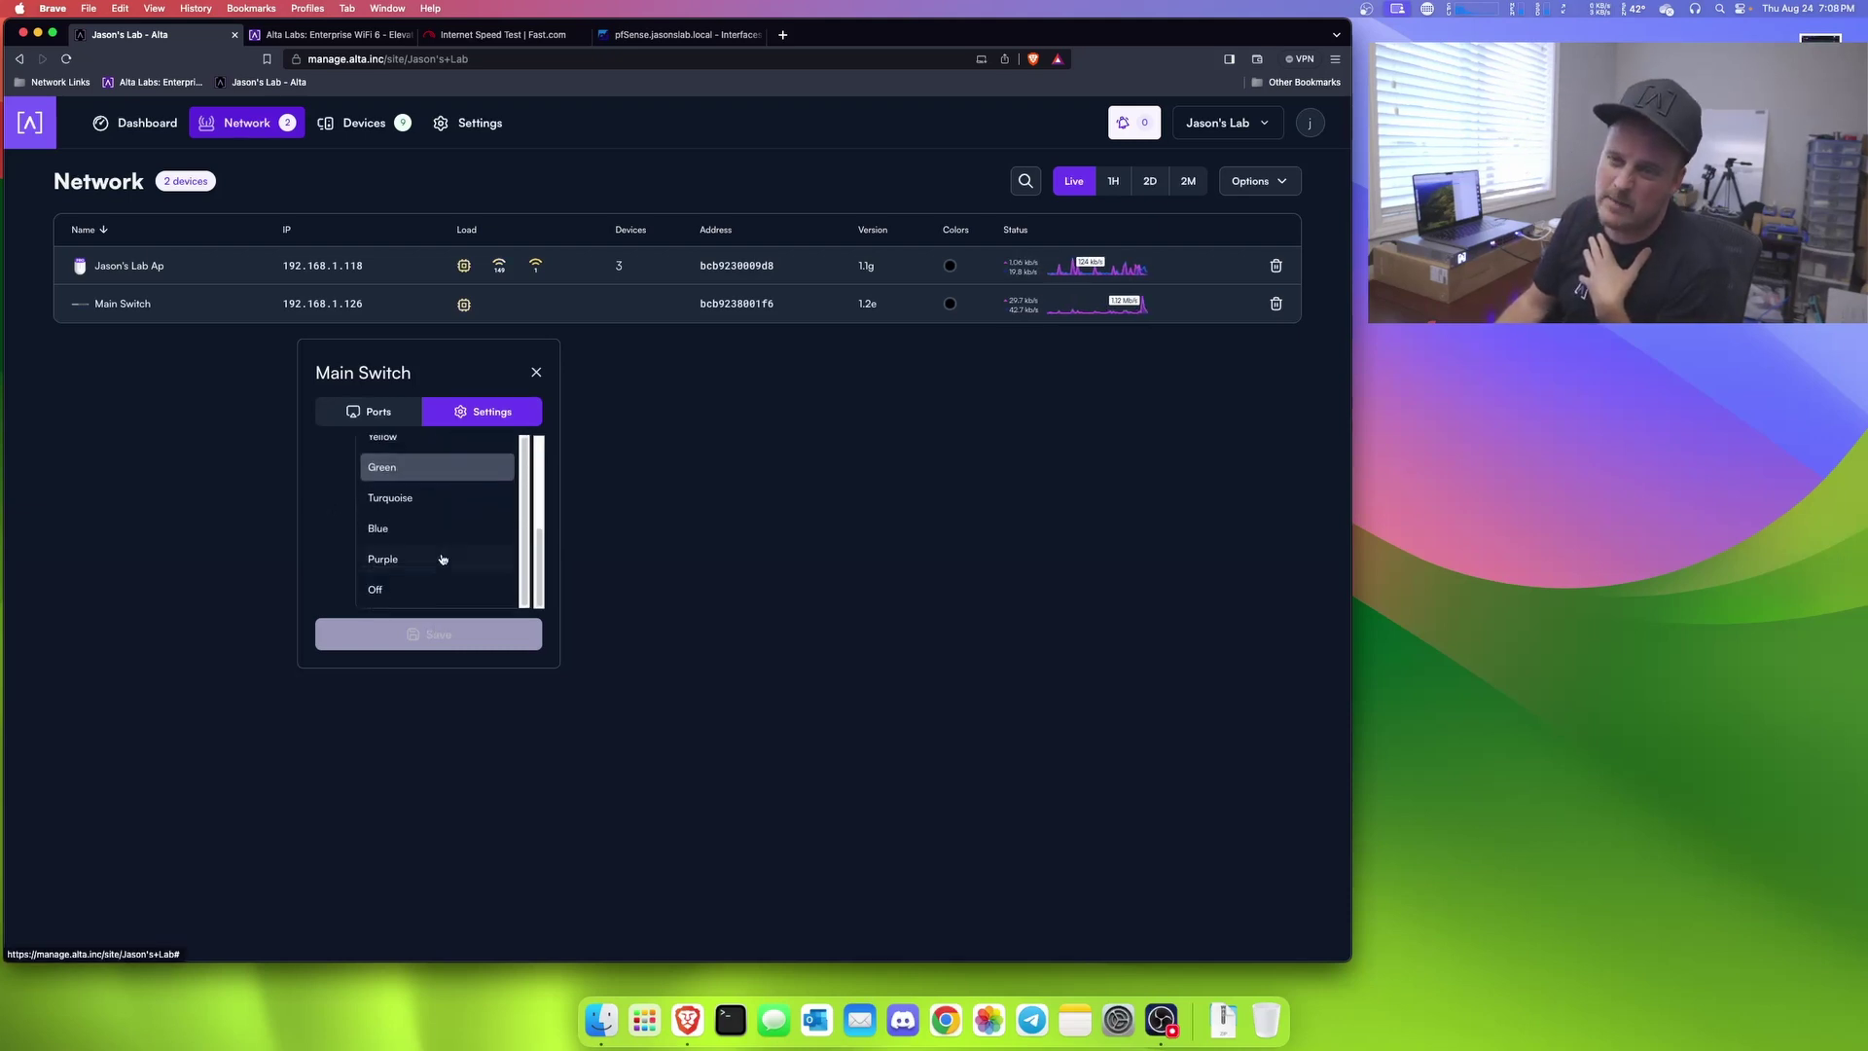
{"action": "left_click", "coordinate": [419, 498]}
{"action": "left_click", "coordinate": [420, 633]}
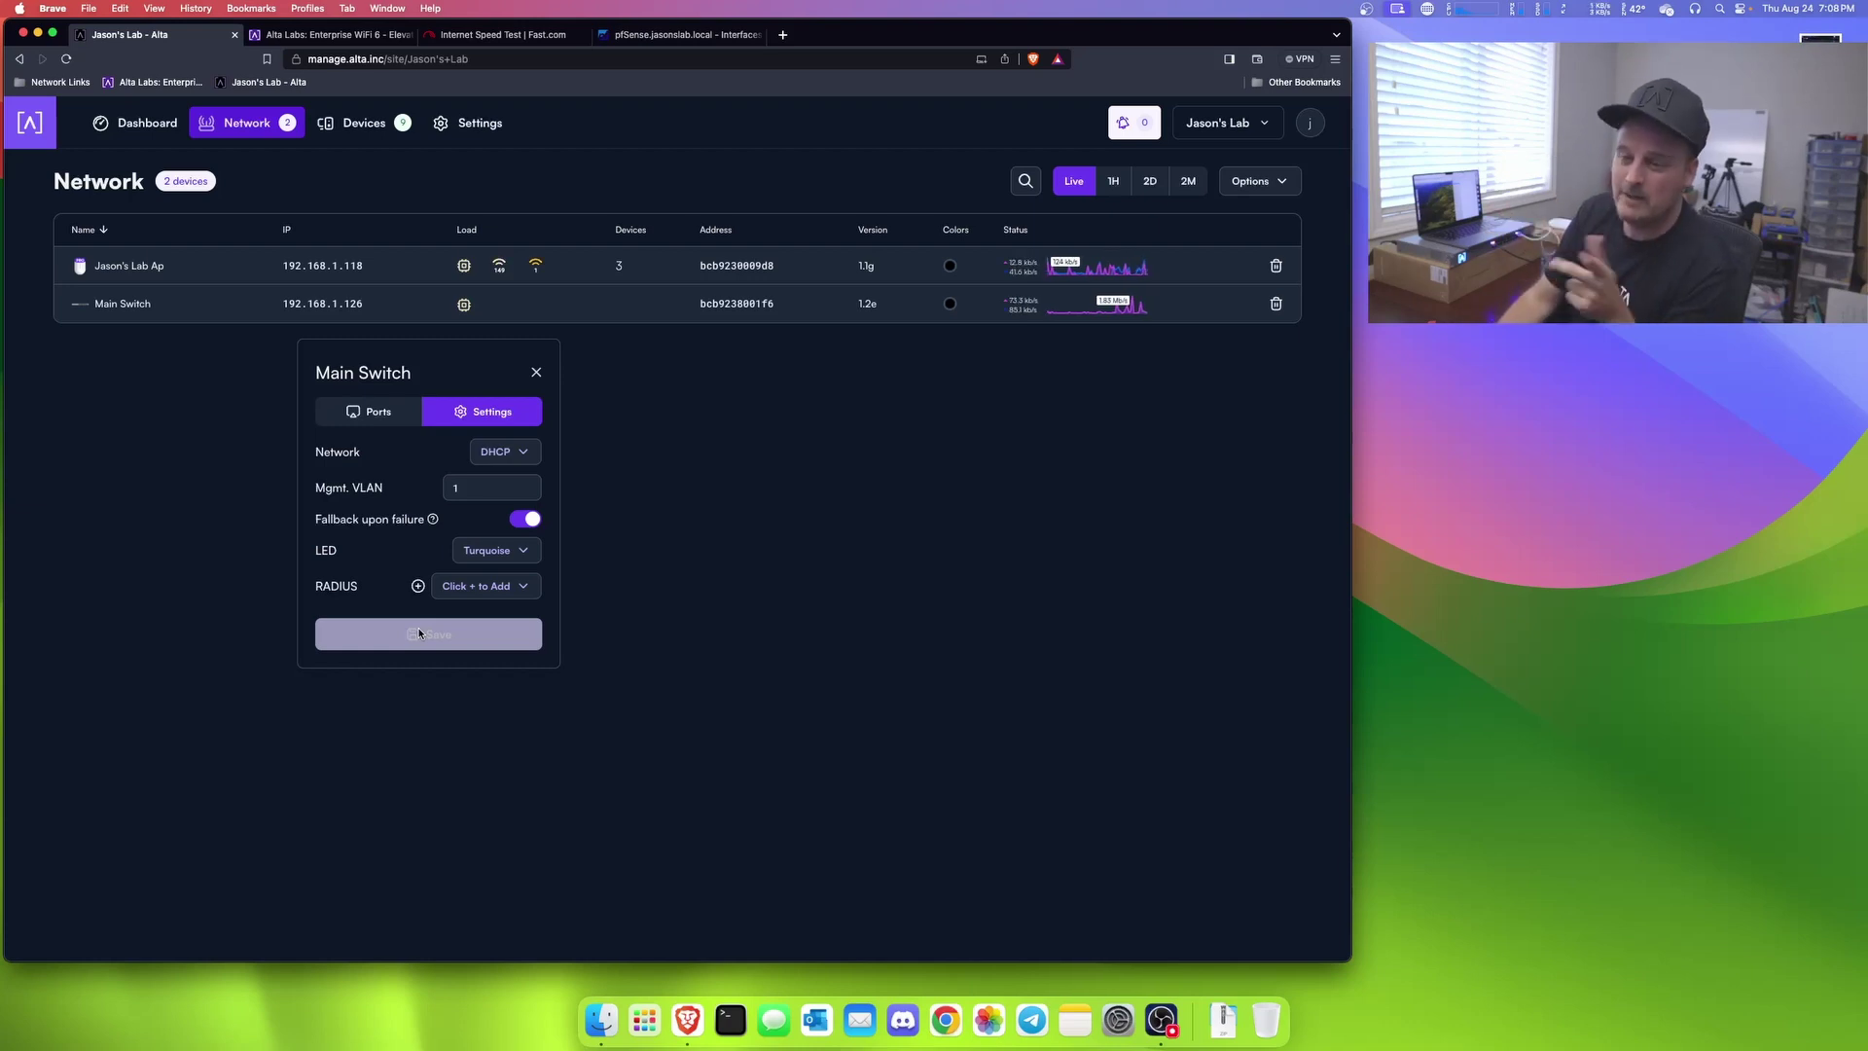
Step: Switch the LED colour to Purple without saving
{"action": "left_click", "coordinate": [495, 550]}
{"action": "scroll", "coordinate": [448, 596], "scroll_direction": "down", "scroll_amount": 5}
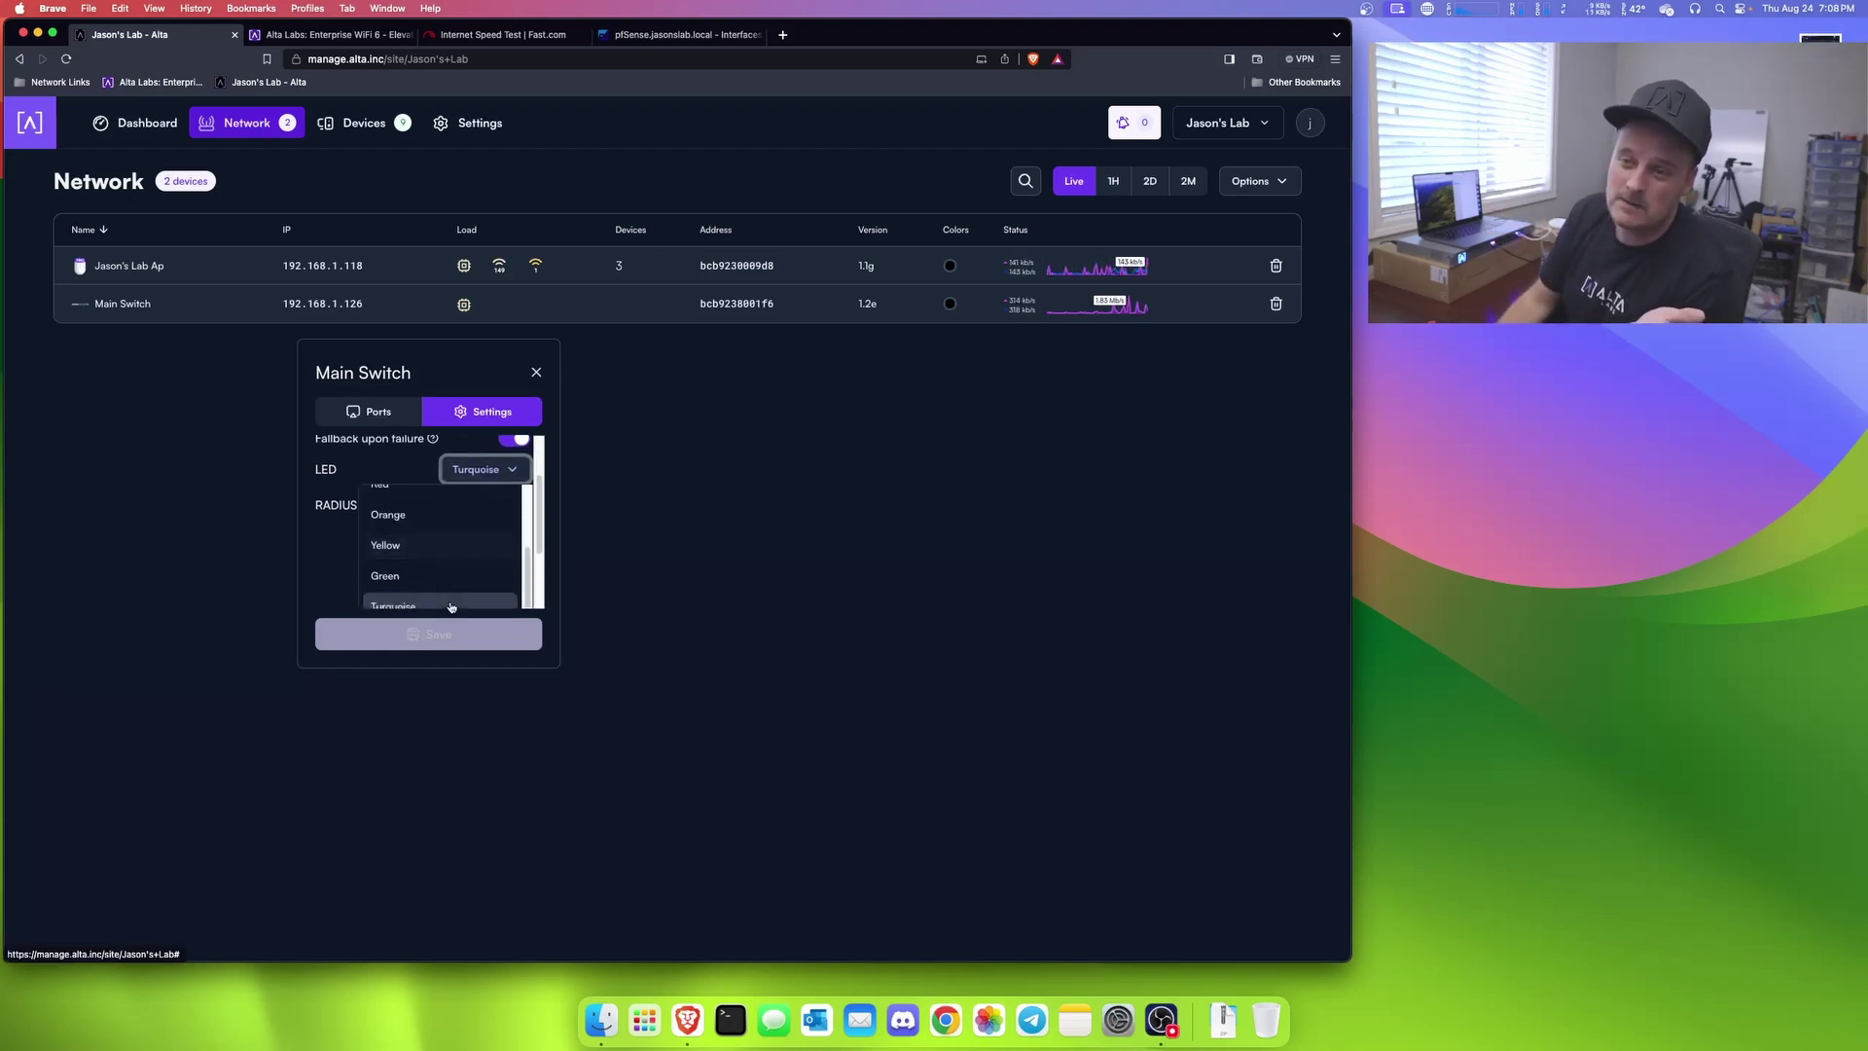
{"action": "left_click", "coordinate": [416, 571]}
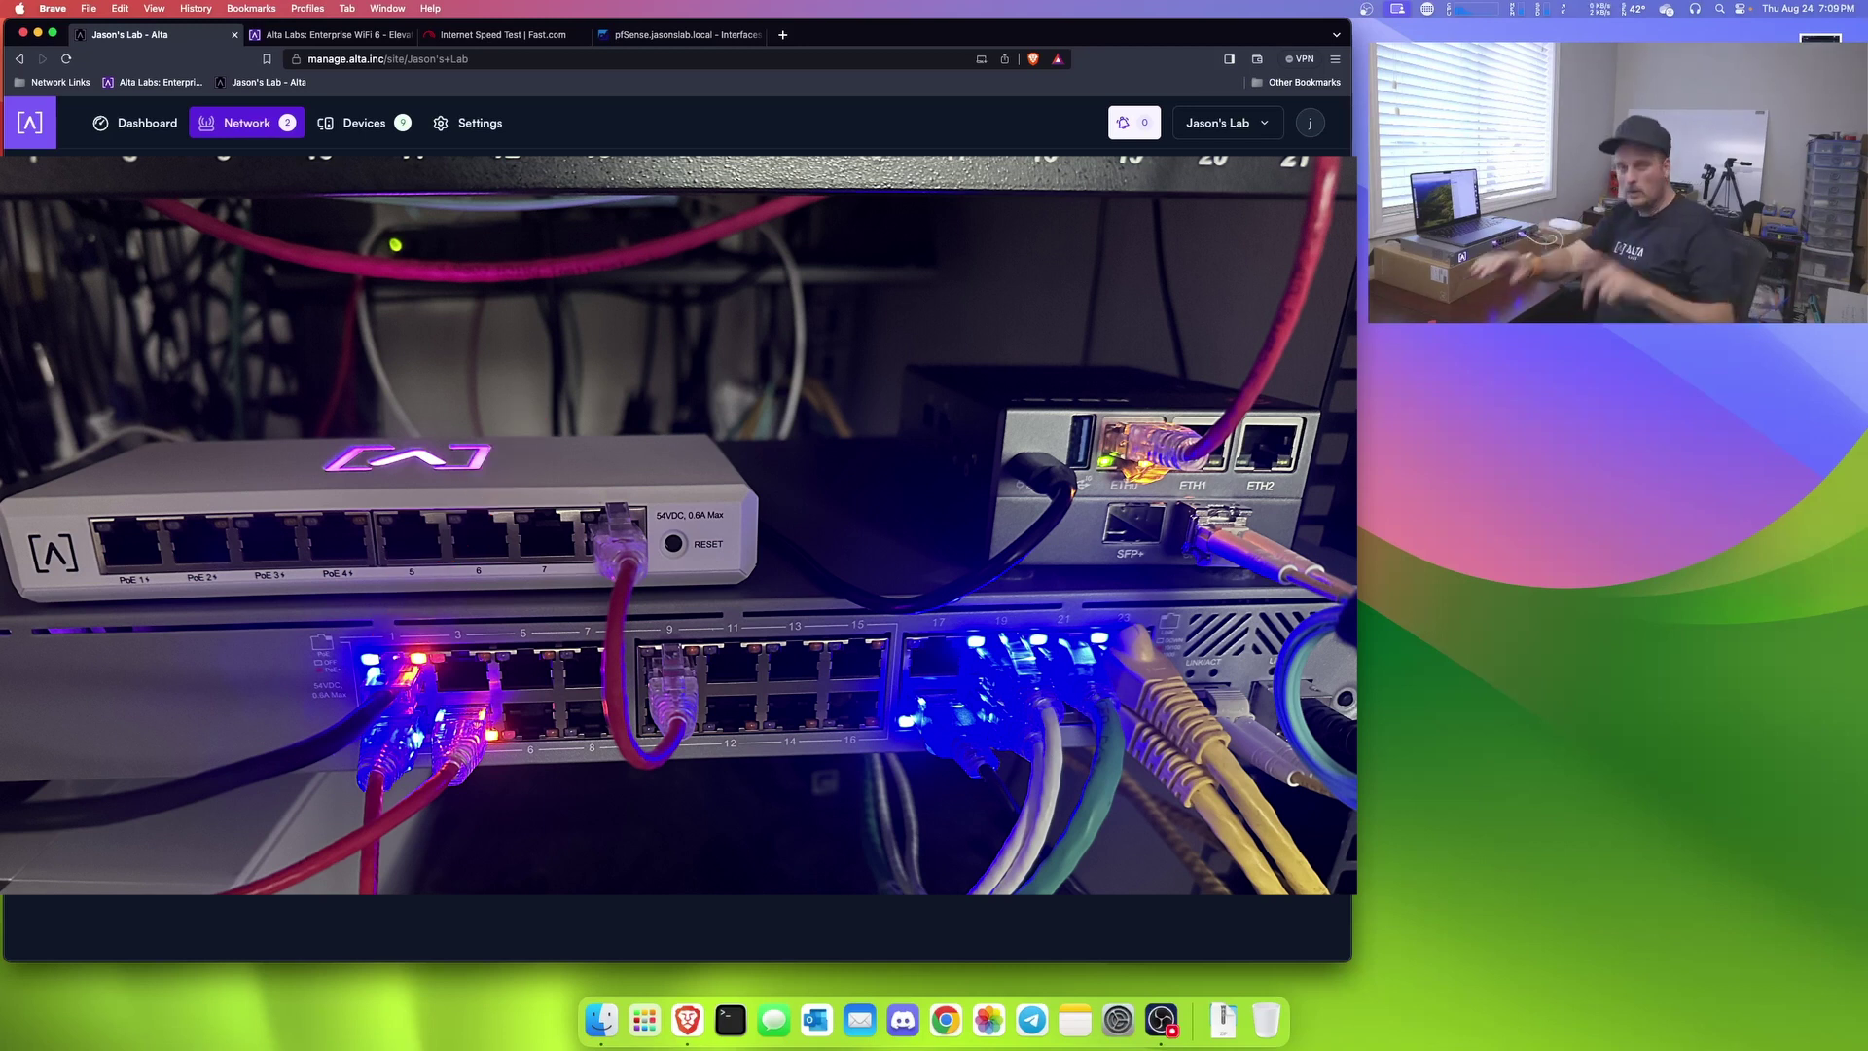
Step: Go to the Switches product page on alta.inc and scroll to the model comparison table
{"action": "left_click", "coordinate": [324, 34]}
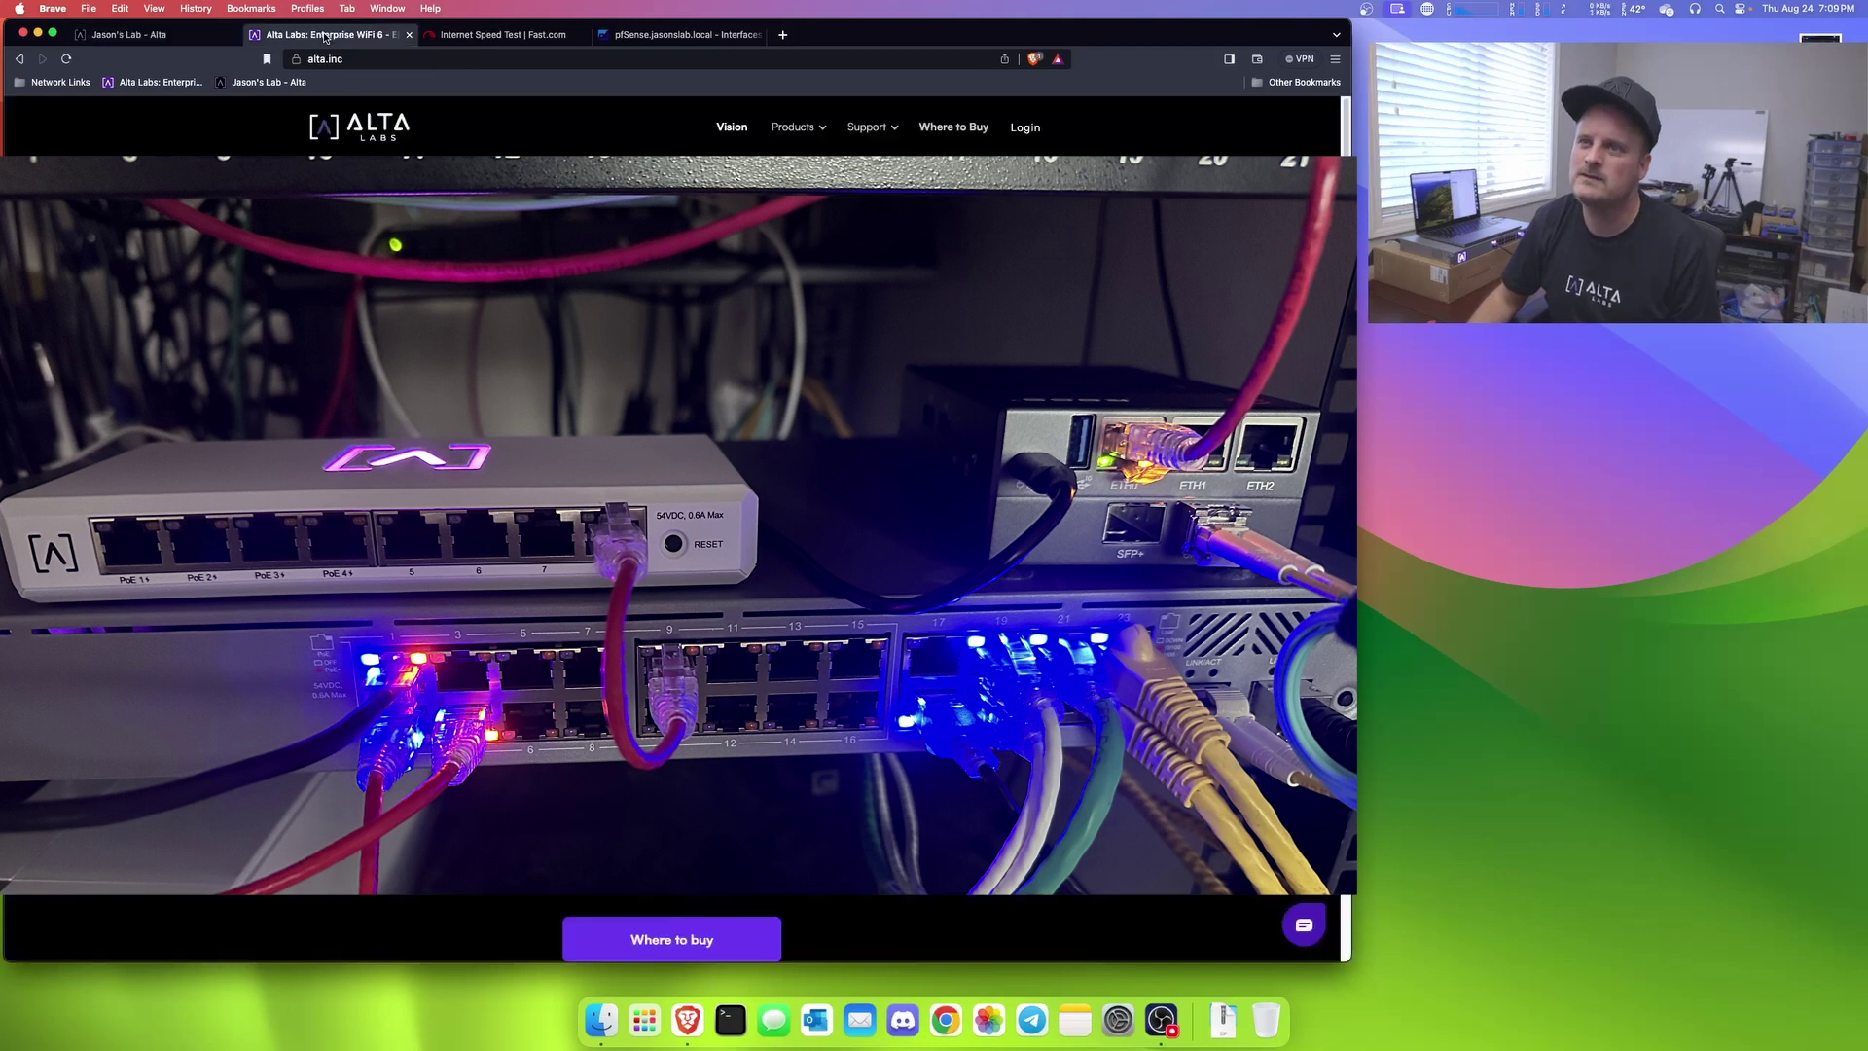
{"action": "mouse_move", "coordinate": [797, 128]}
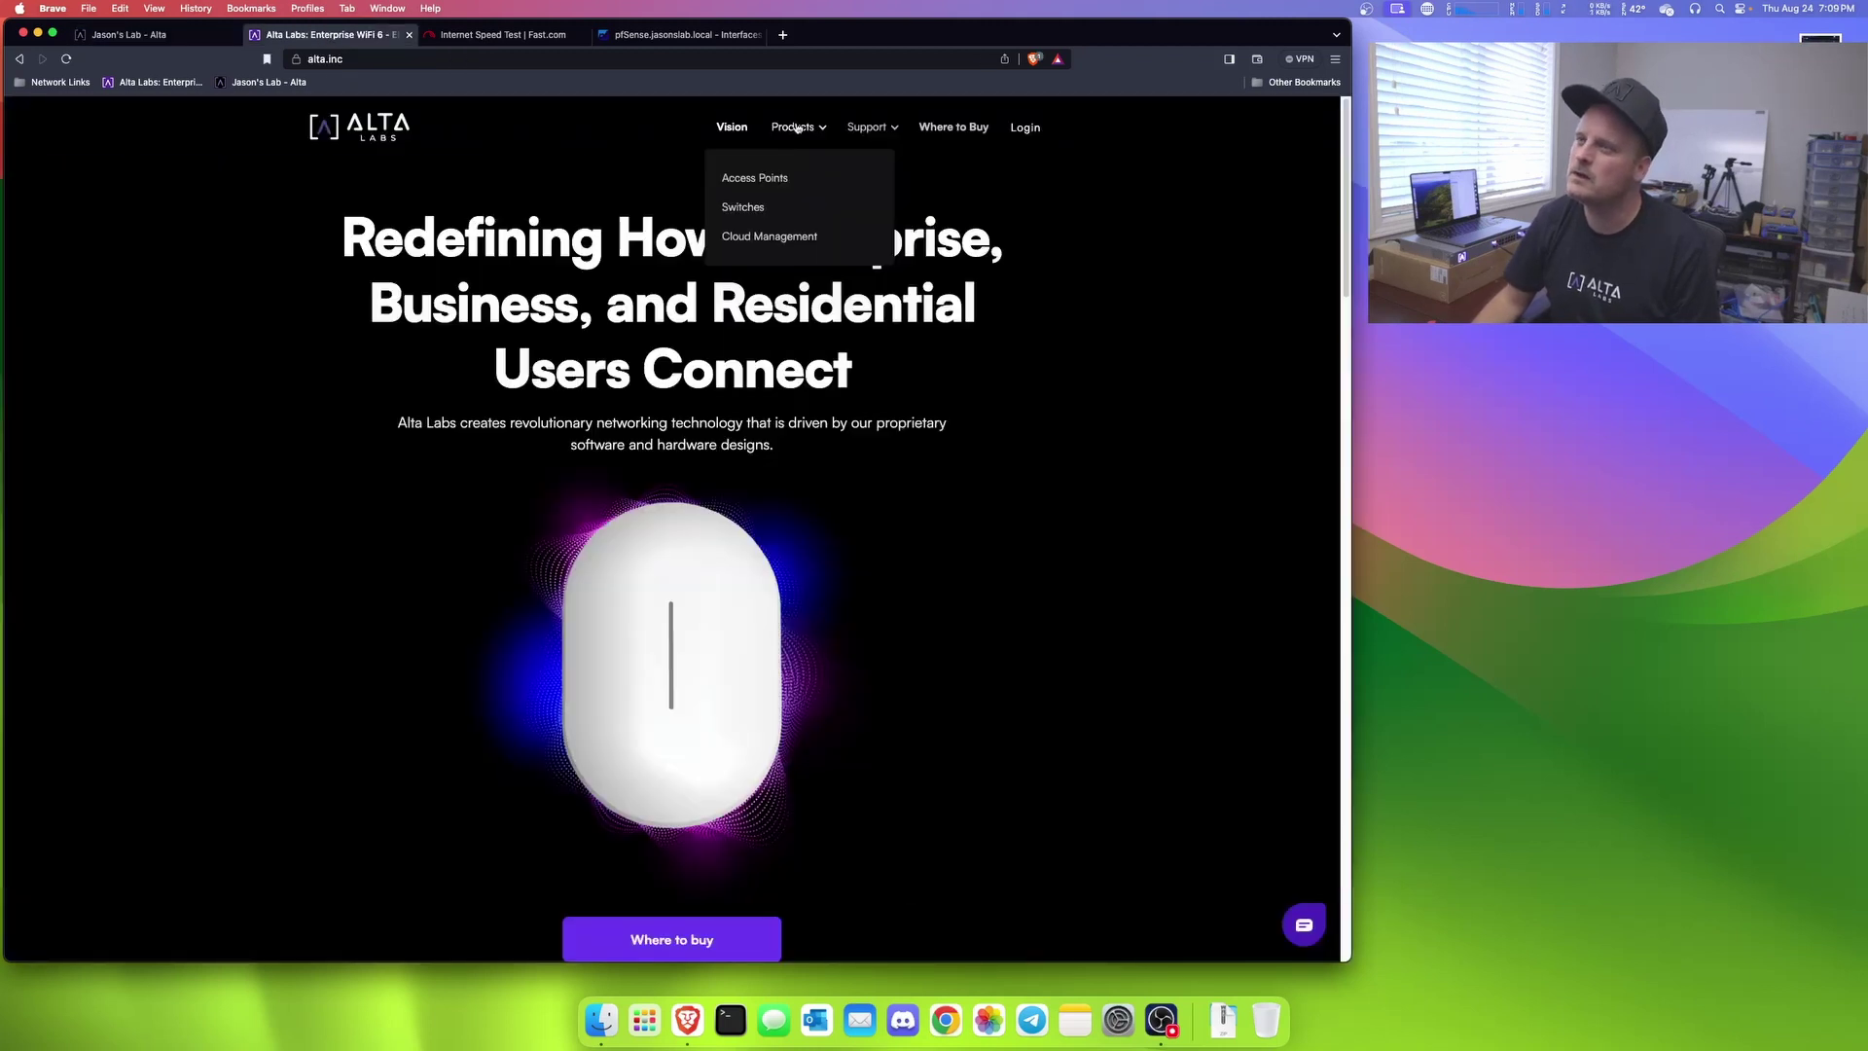
{"action": "left_click", "coordinate": [743, 208]}
{"action": "scroll", "coordinate": [786, 429], "scroll_direction": "down", "scroll_amount": 6}
{"action": "scroll", "coordinate": [837, 430], "scroll_direction": "up", "scroll_amount": 6}
{"action": "scroll", "coordinate": [900, 431], "scroll_direction": "down", "scroll_amount": 1}
{"action": "scroll", "coordinate": [899, 431], "scroll_direction": "down", "scroll_amount": 10}
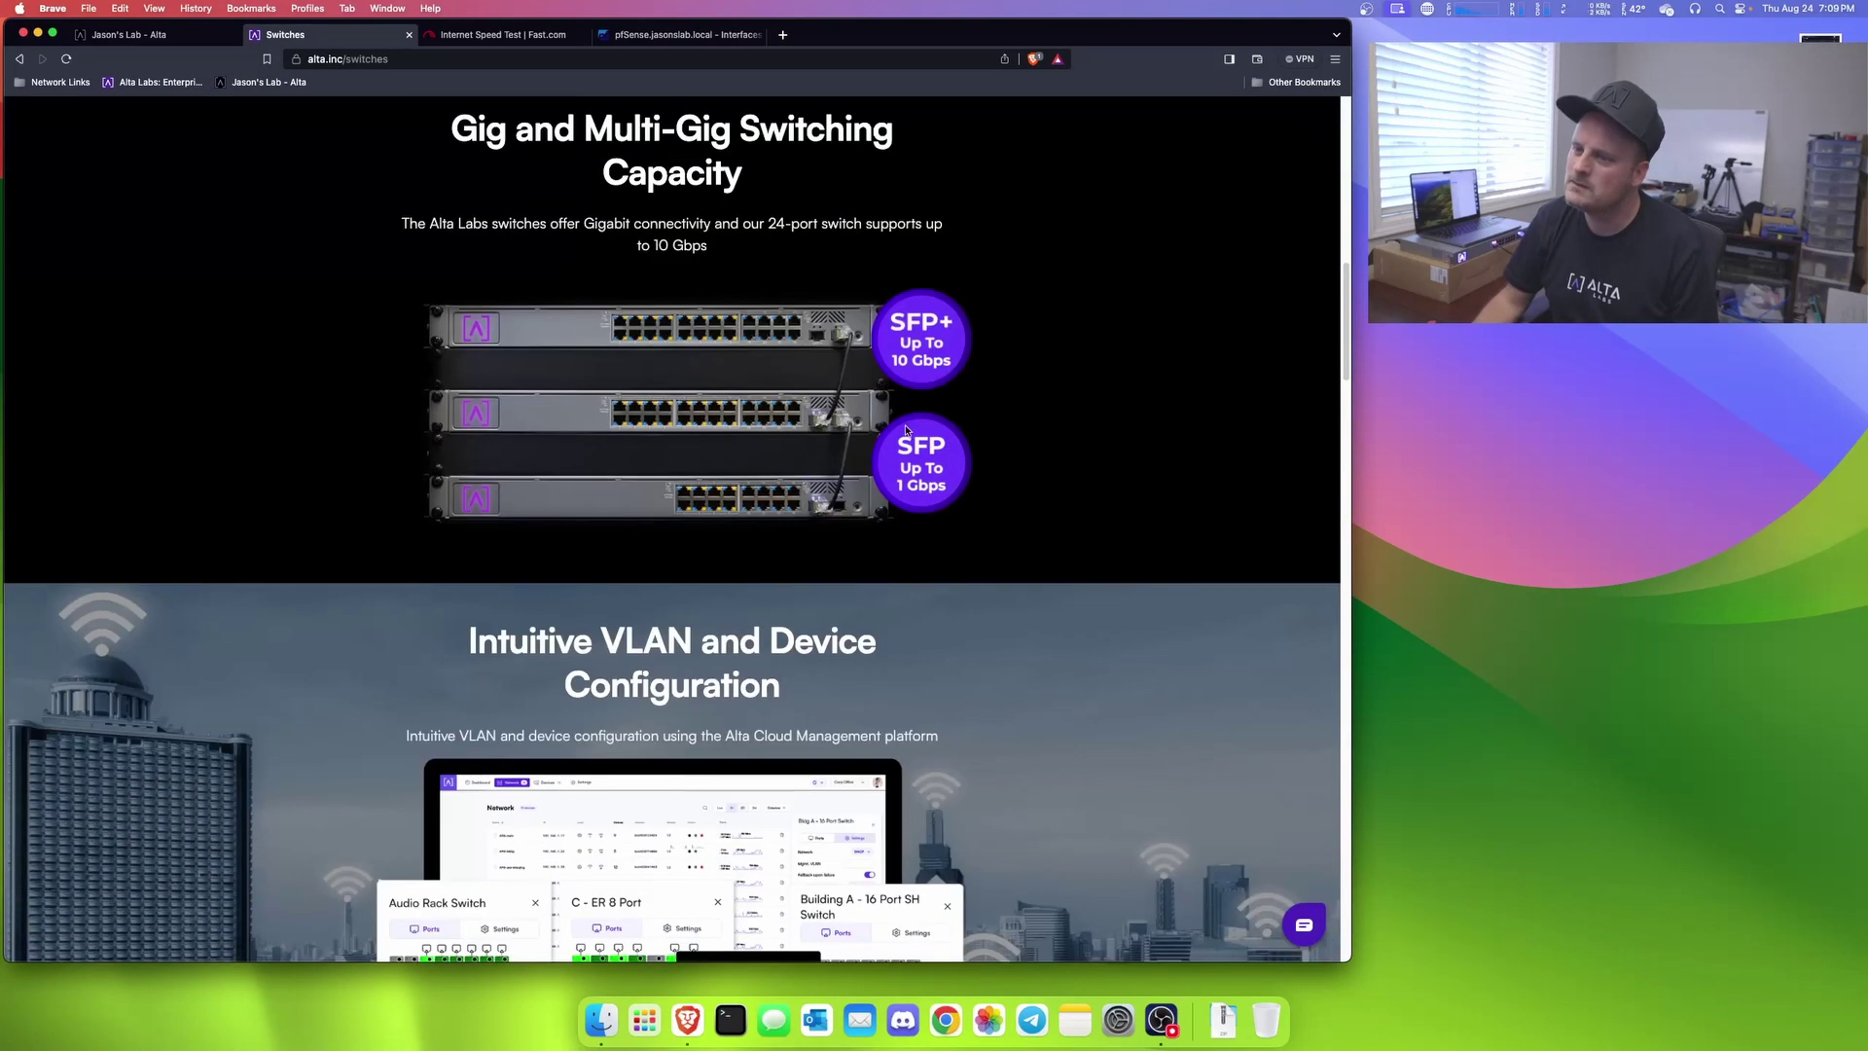
{"action": "scroll", "coordinate": [777, 441], "scroll_direction": "down", "scroll_amount": 6}
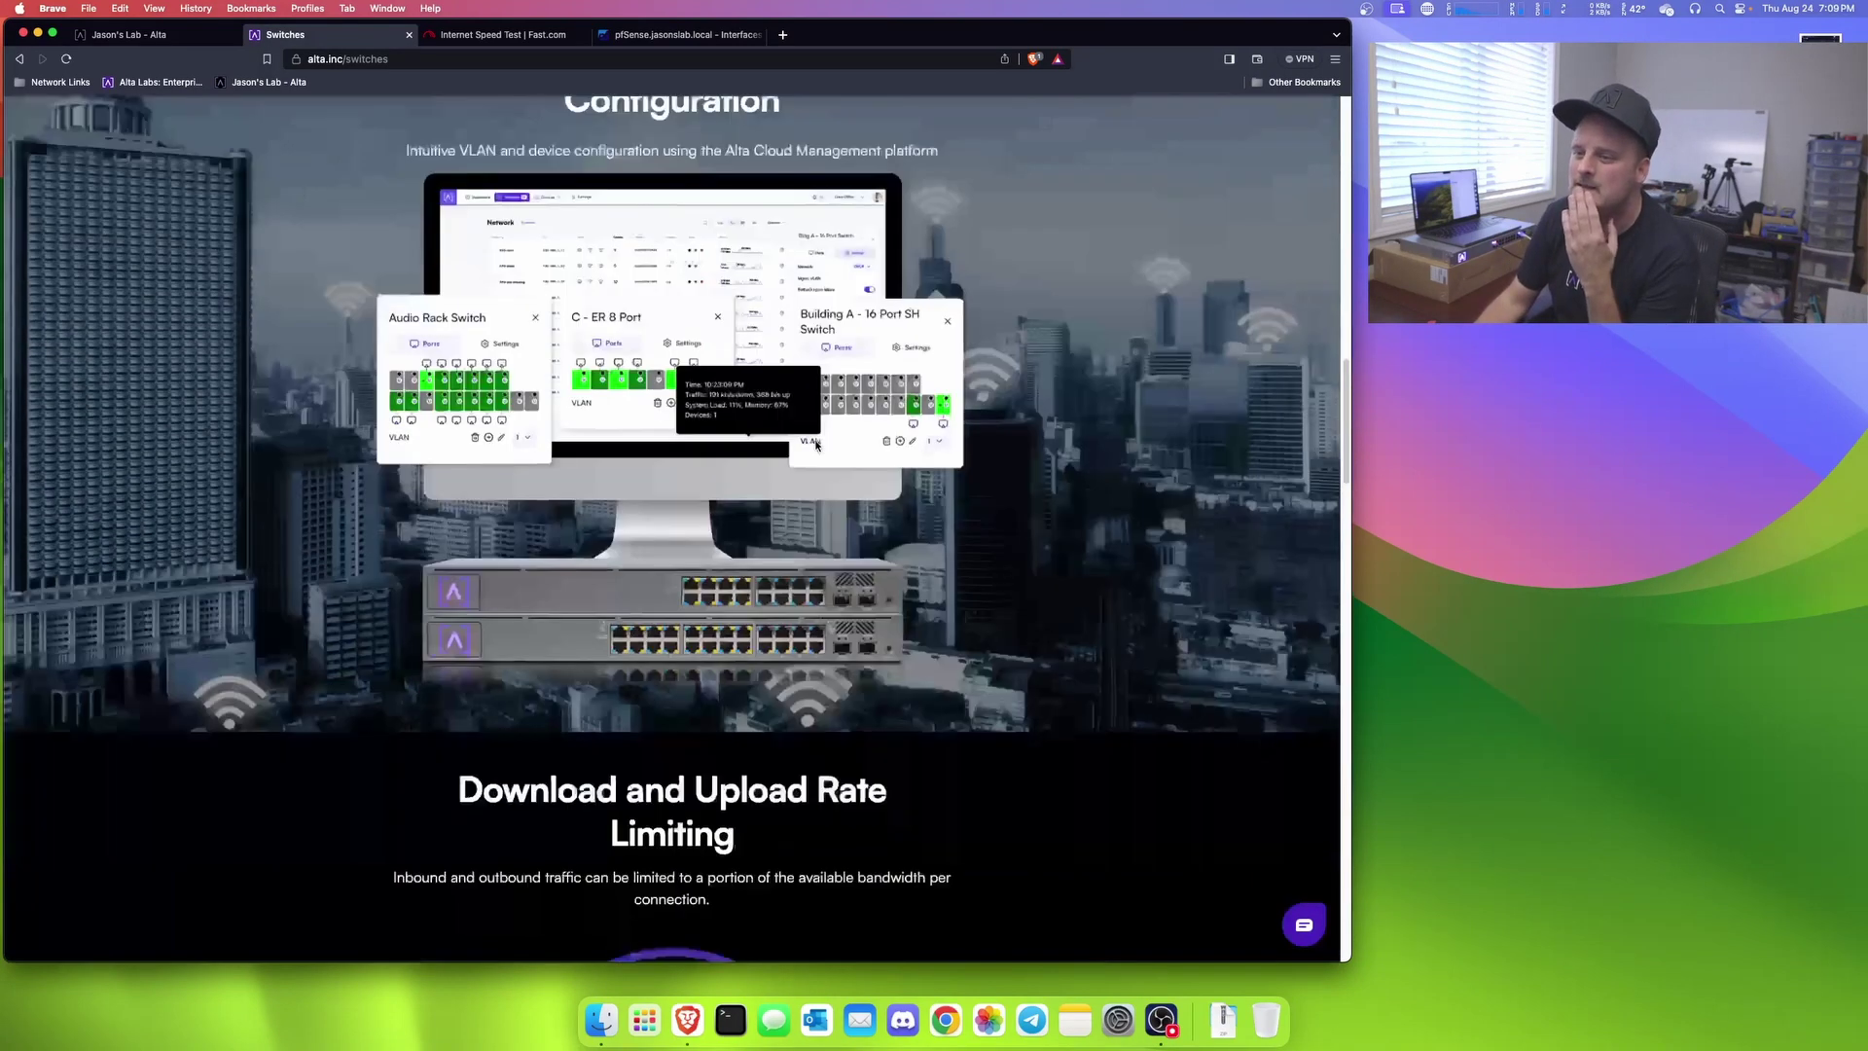
{"action": "scroll", "coordinate": [788, 417], "scroll_direction": "down", "scroll_amount": 5}
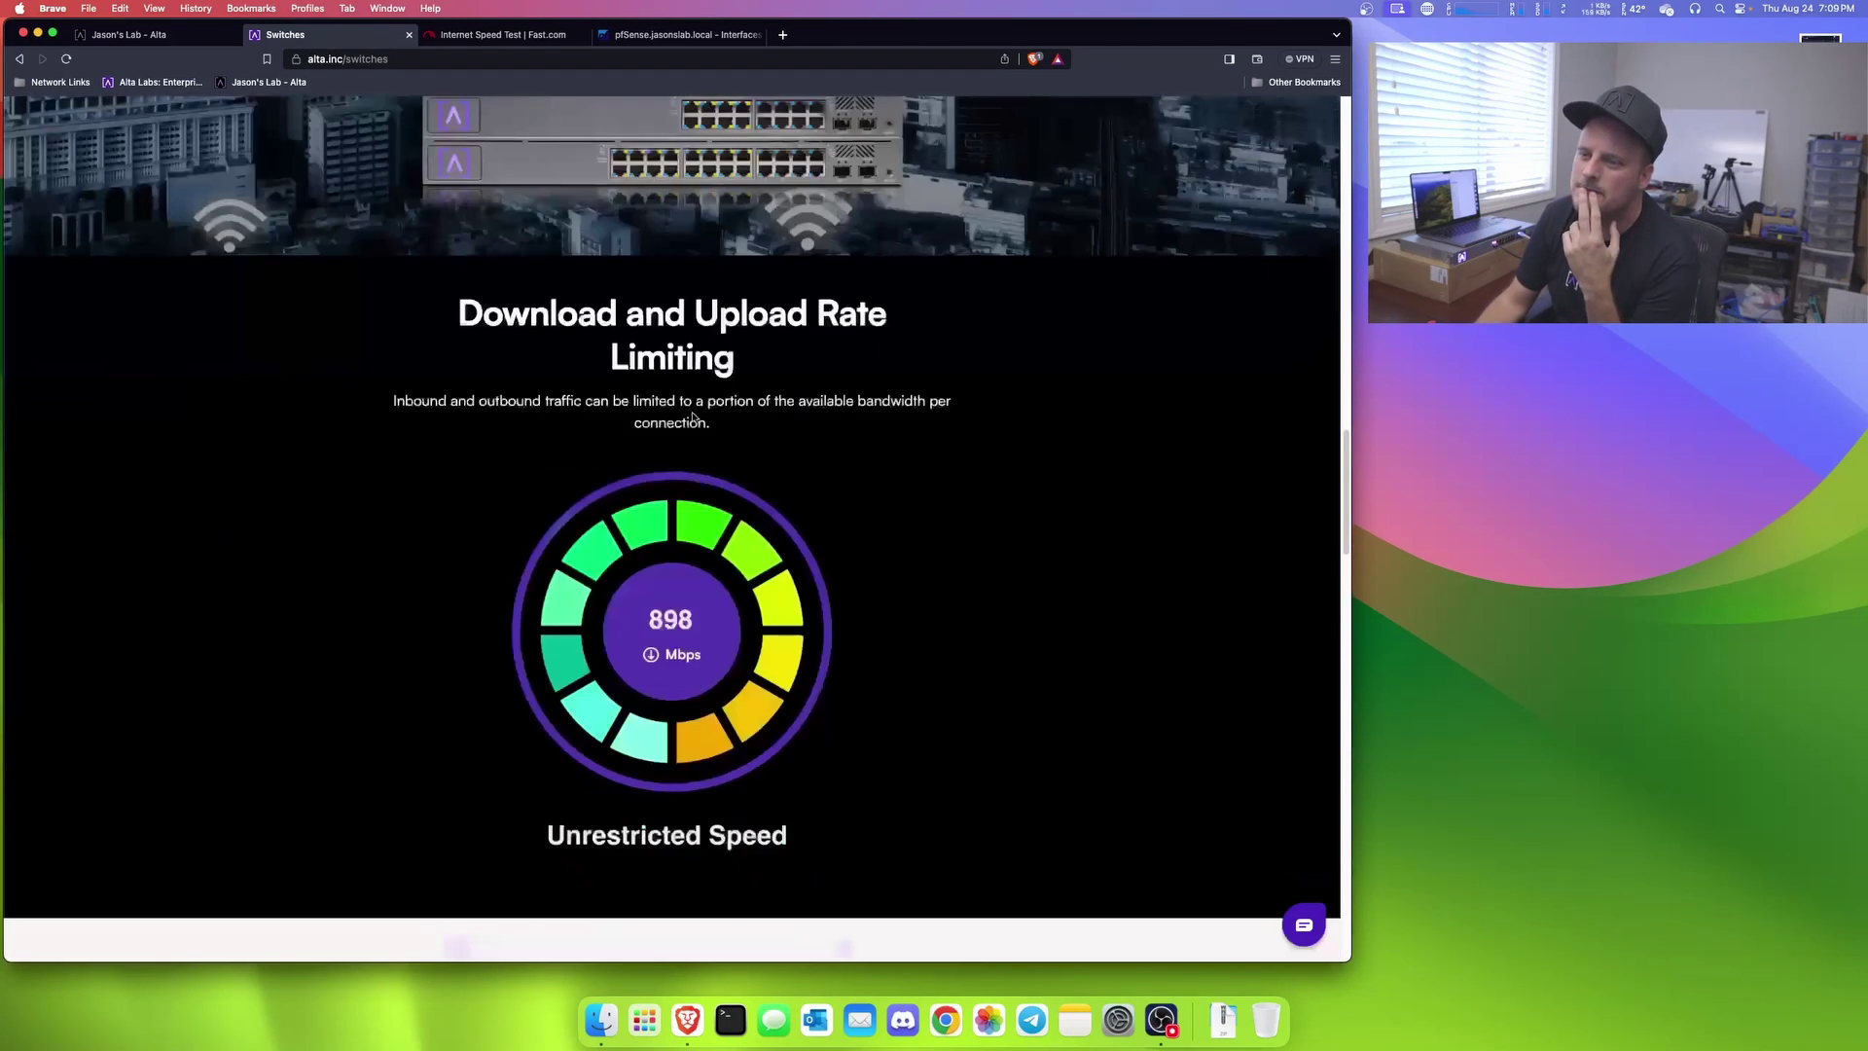
{"action": "scroll", "coordinate": [786, 576], "scroll_direction": "down", "scroll_amount": 6}
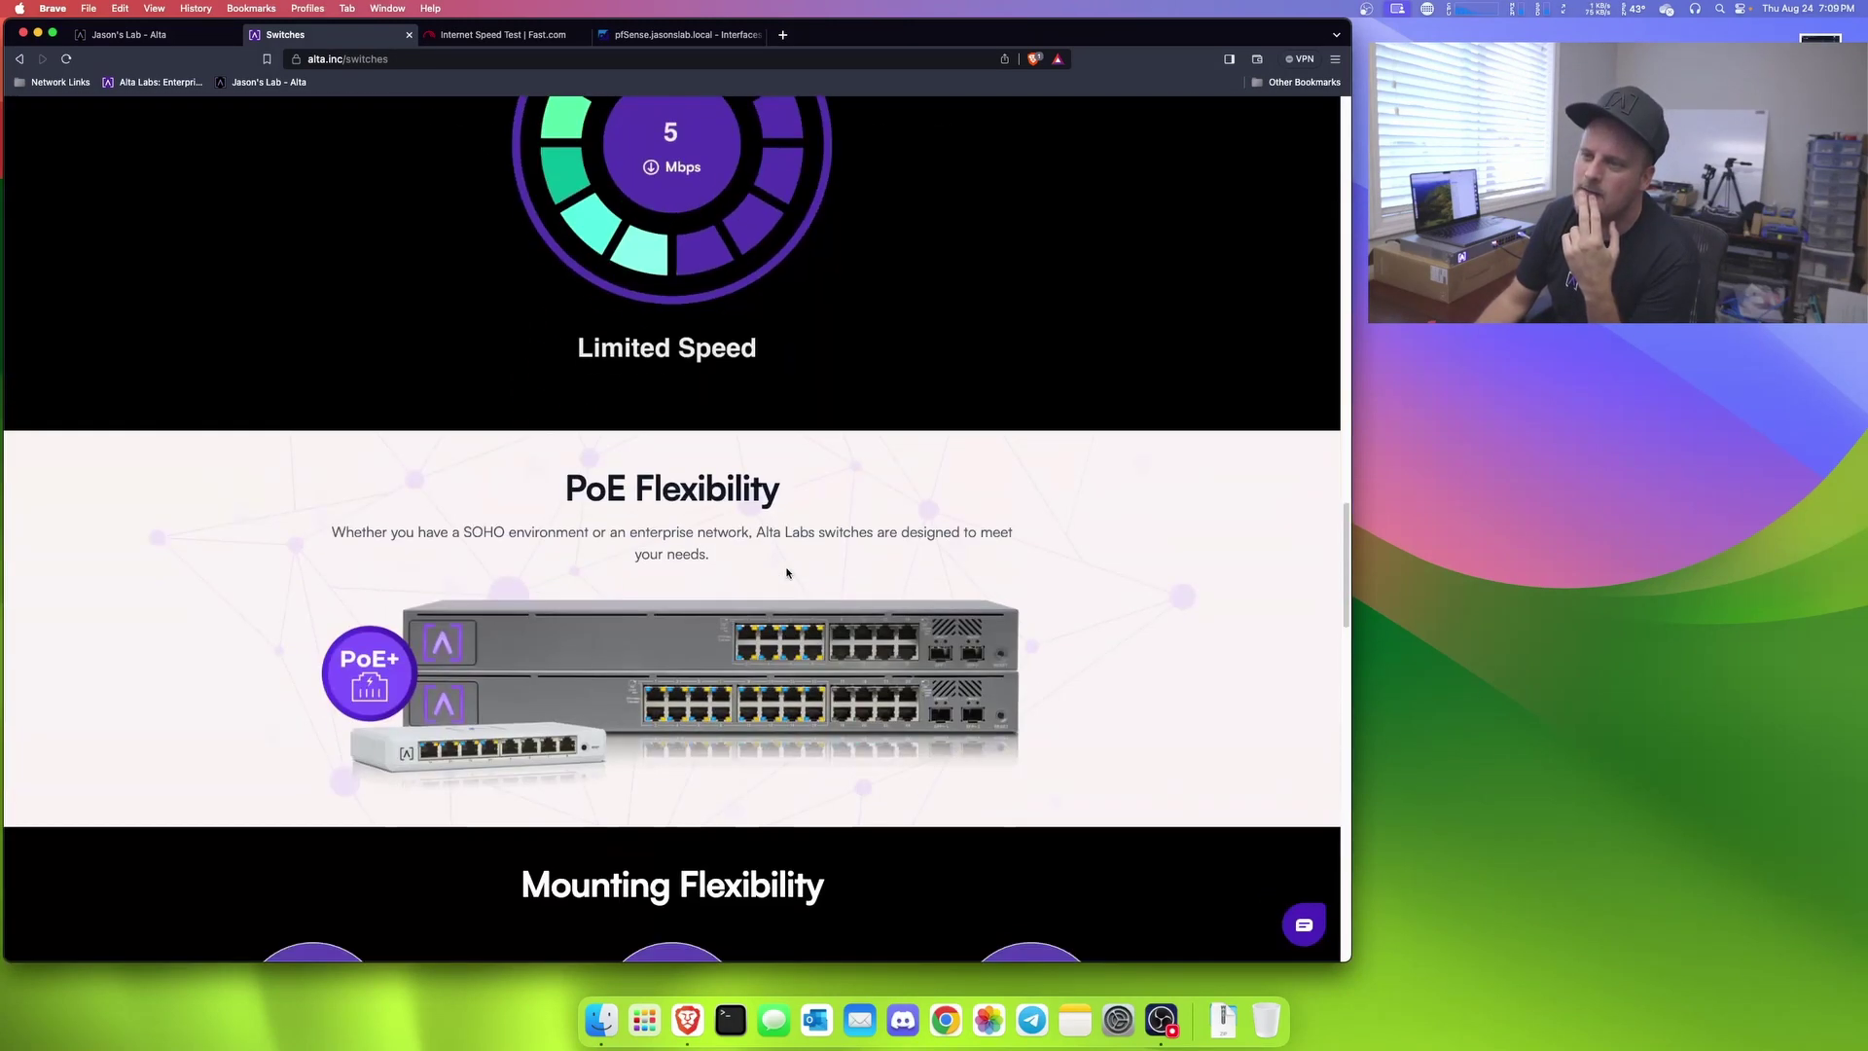
{"action": "scroll", "coordinate": [788, 572], "scroll_direction": "down", "scroll_amount": 8}
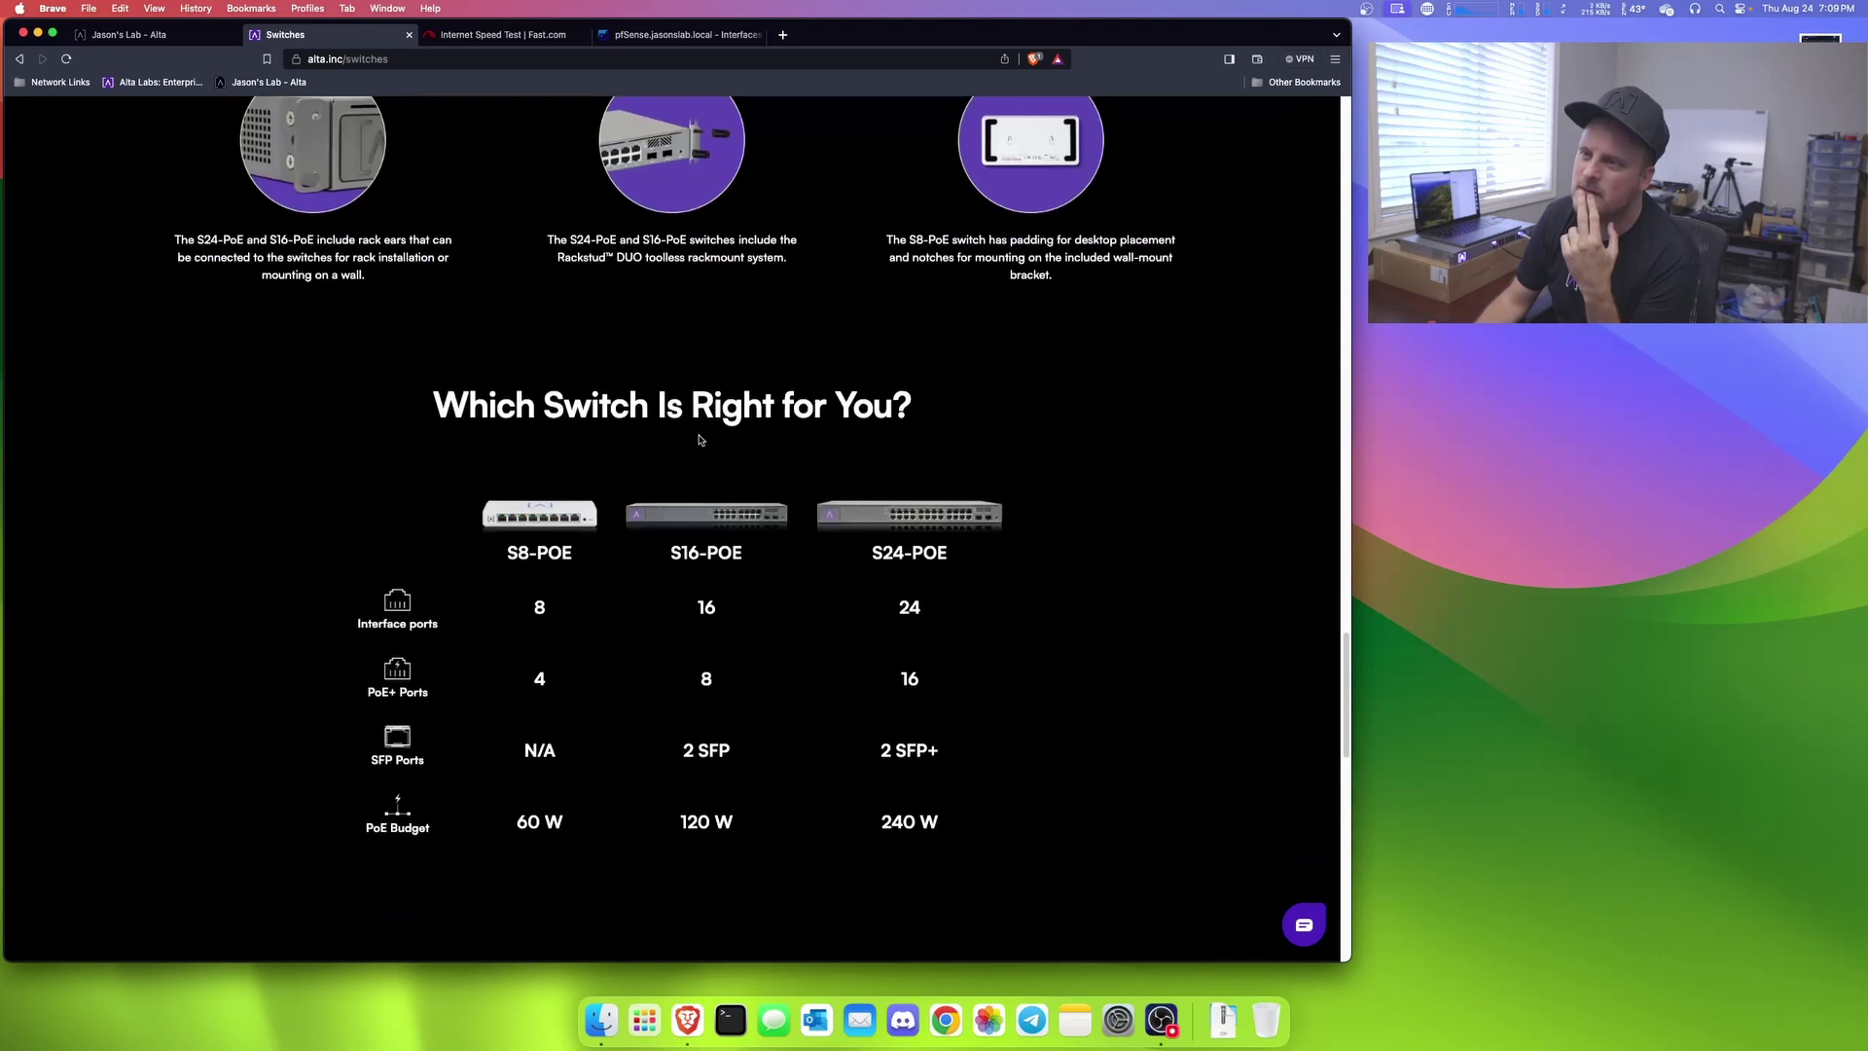
{"action": "scroll", "coordinate": [699, 437], "scroll_direction": "up", "scroll_amount": 3}
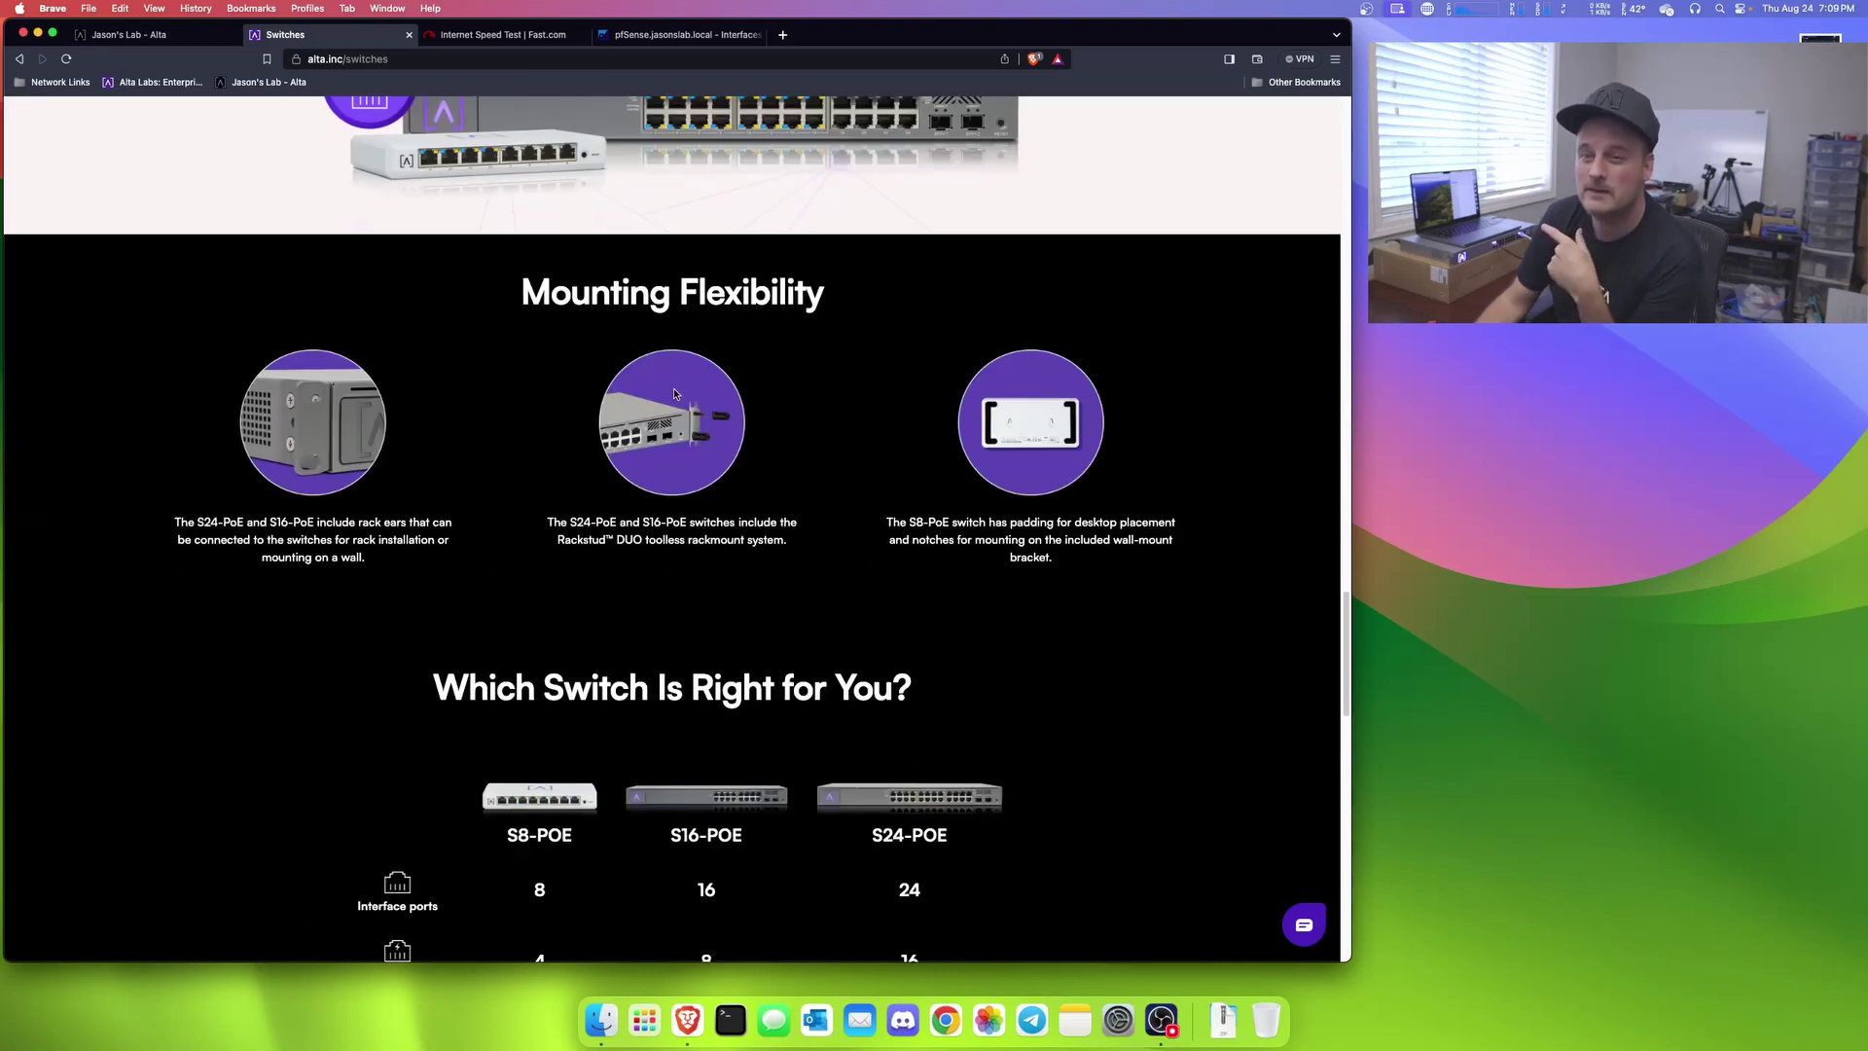
{"action": "scroll", "coordinate": [807, 458], "scroll_direction": "down", "scroll_amount": 7}
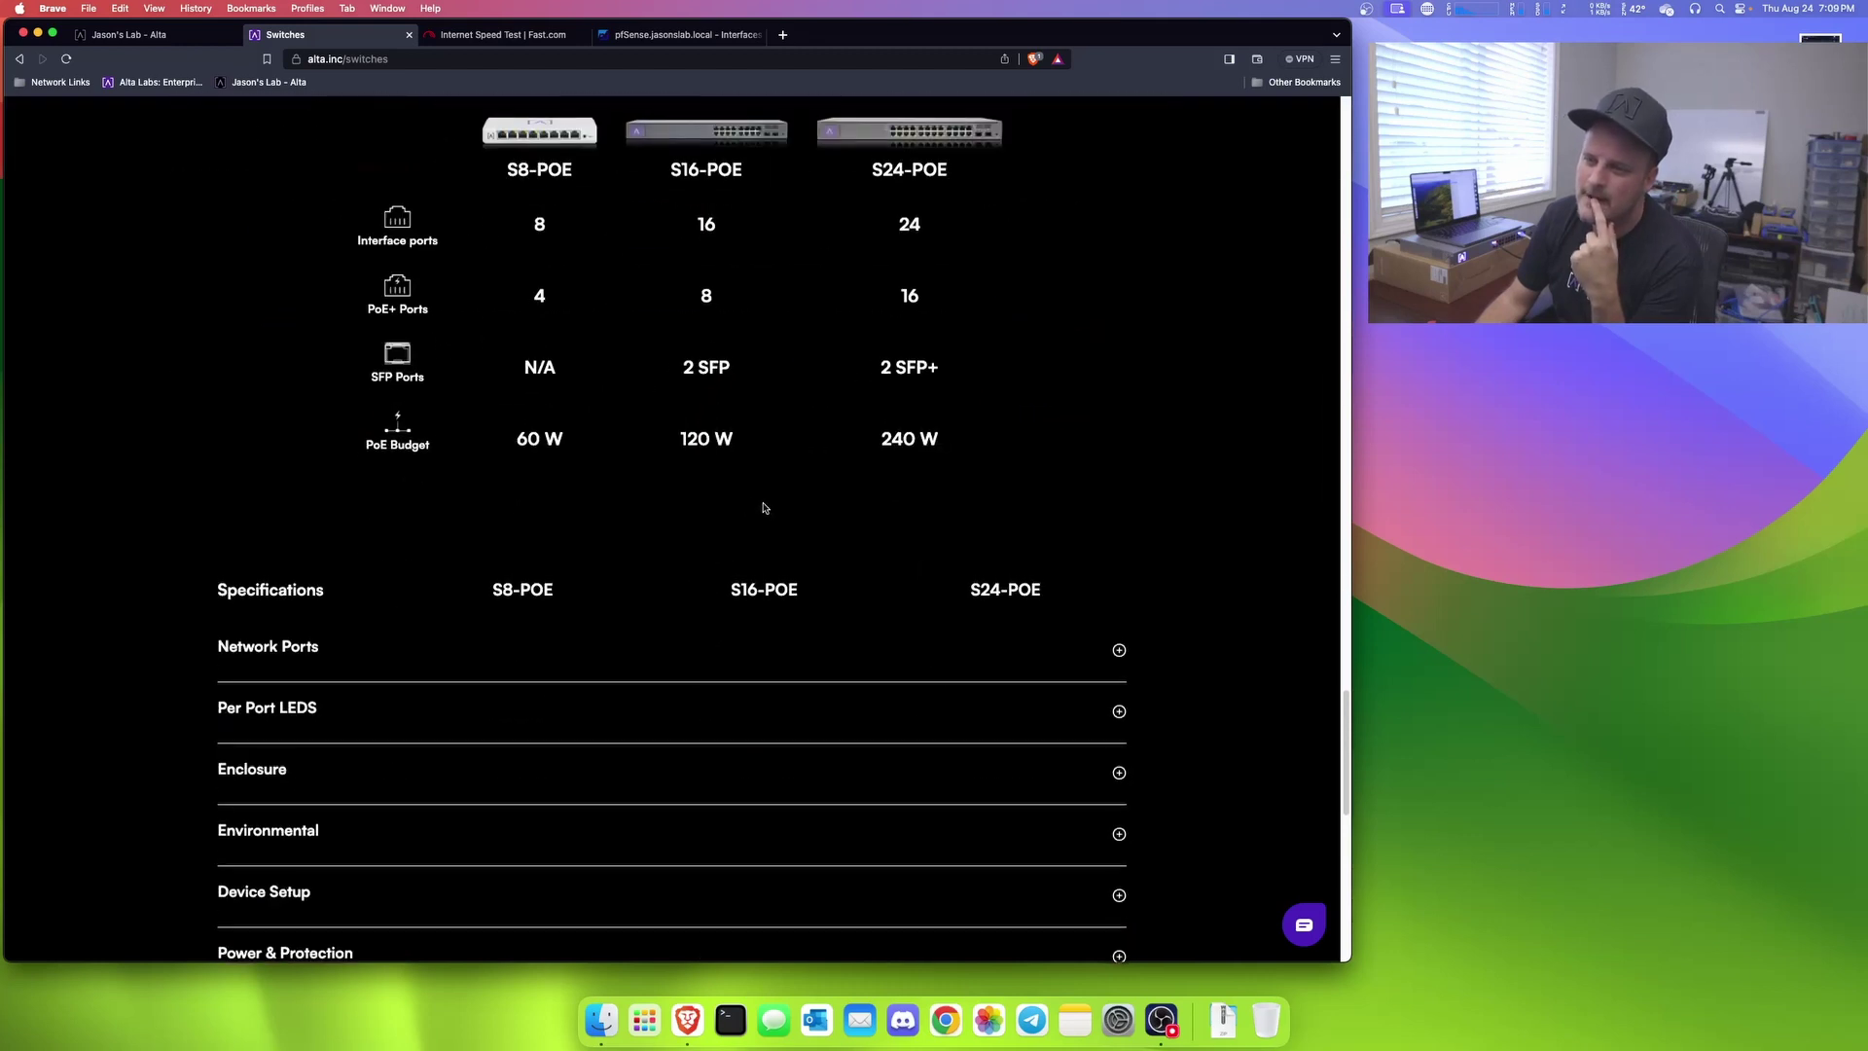
{"action": "scroll", "coordinate": [777, 467], "scroll_direction": "up", "scroll_amount": 1}
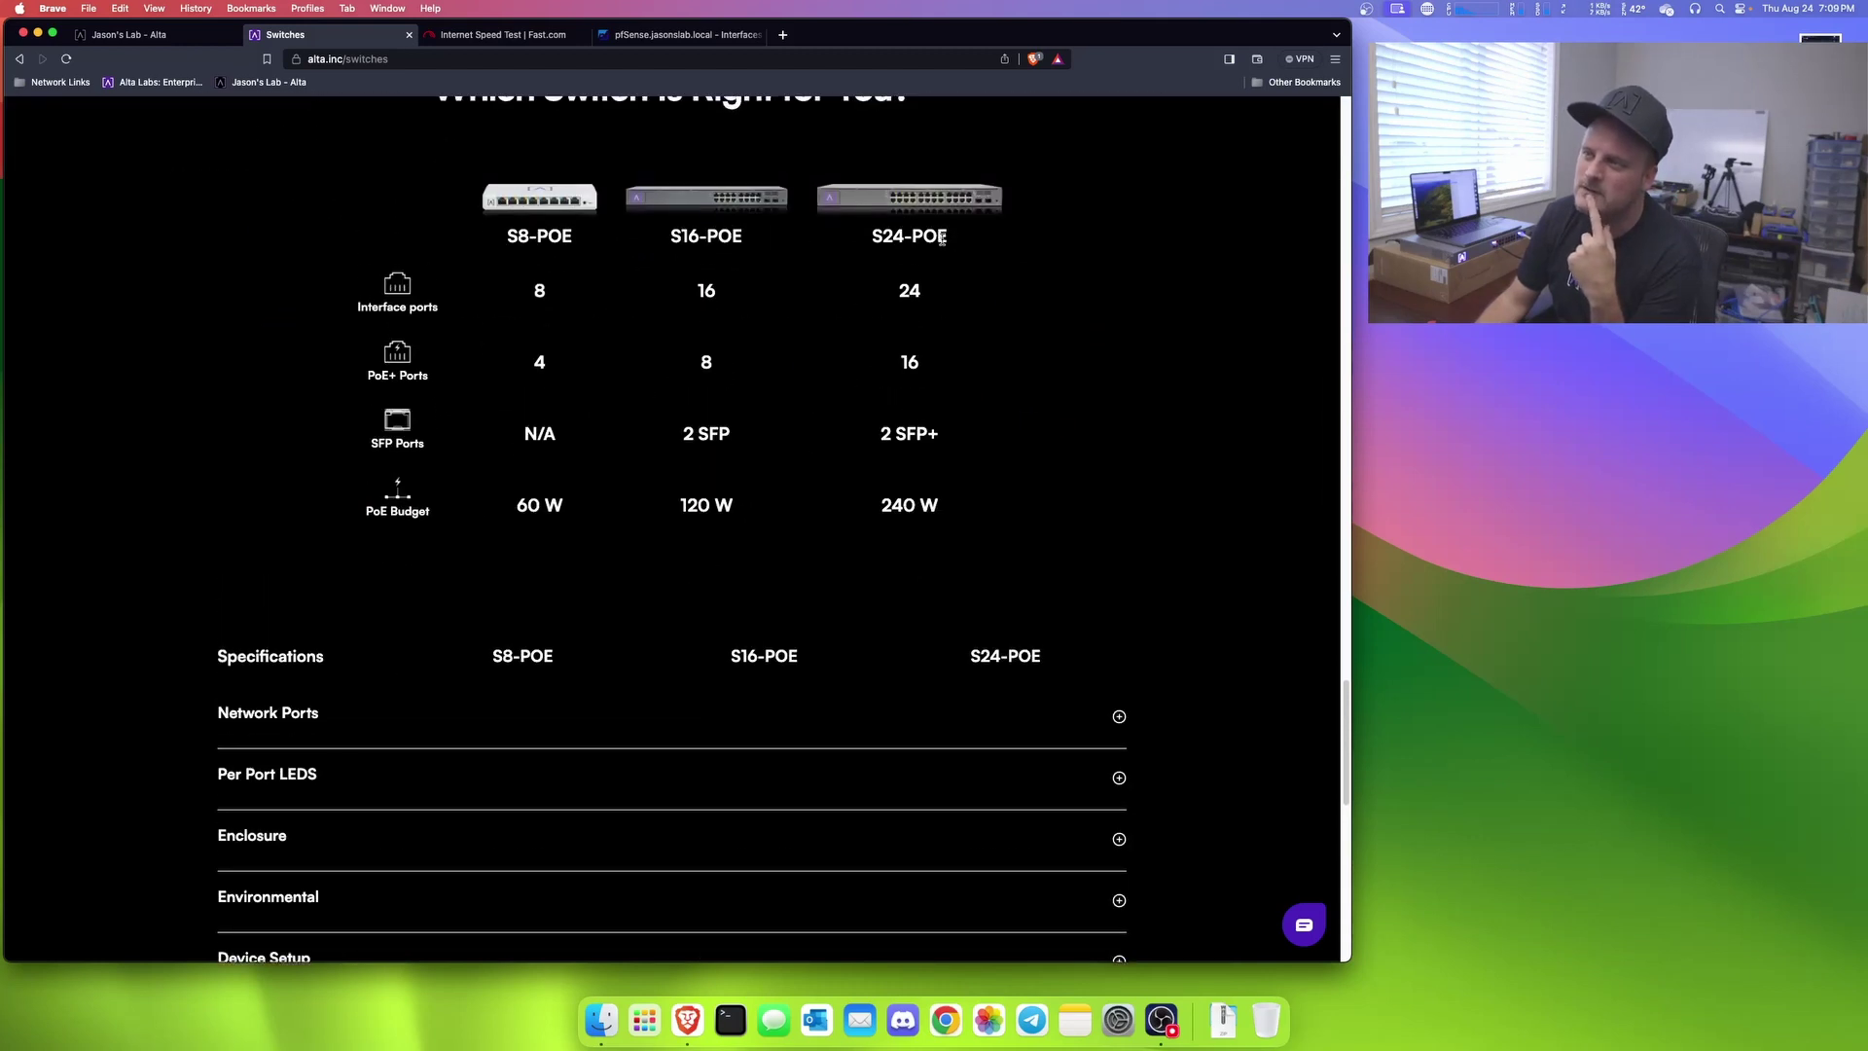
Step: Highlight the S24-POE's 24 ports, 16 PoE+, 2 SFP+ and 240 W budget, then scroll to Downloads
{"action": "left_click_drag", "start_coordinate": [946, 238], "coordinate": [868, 239]}
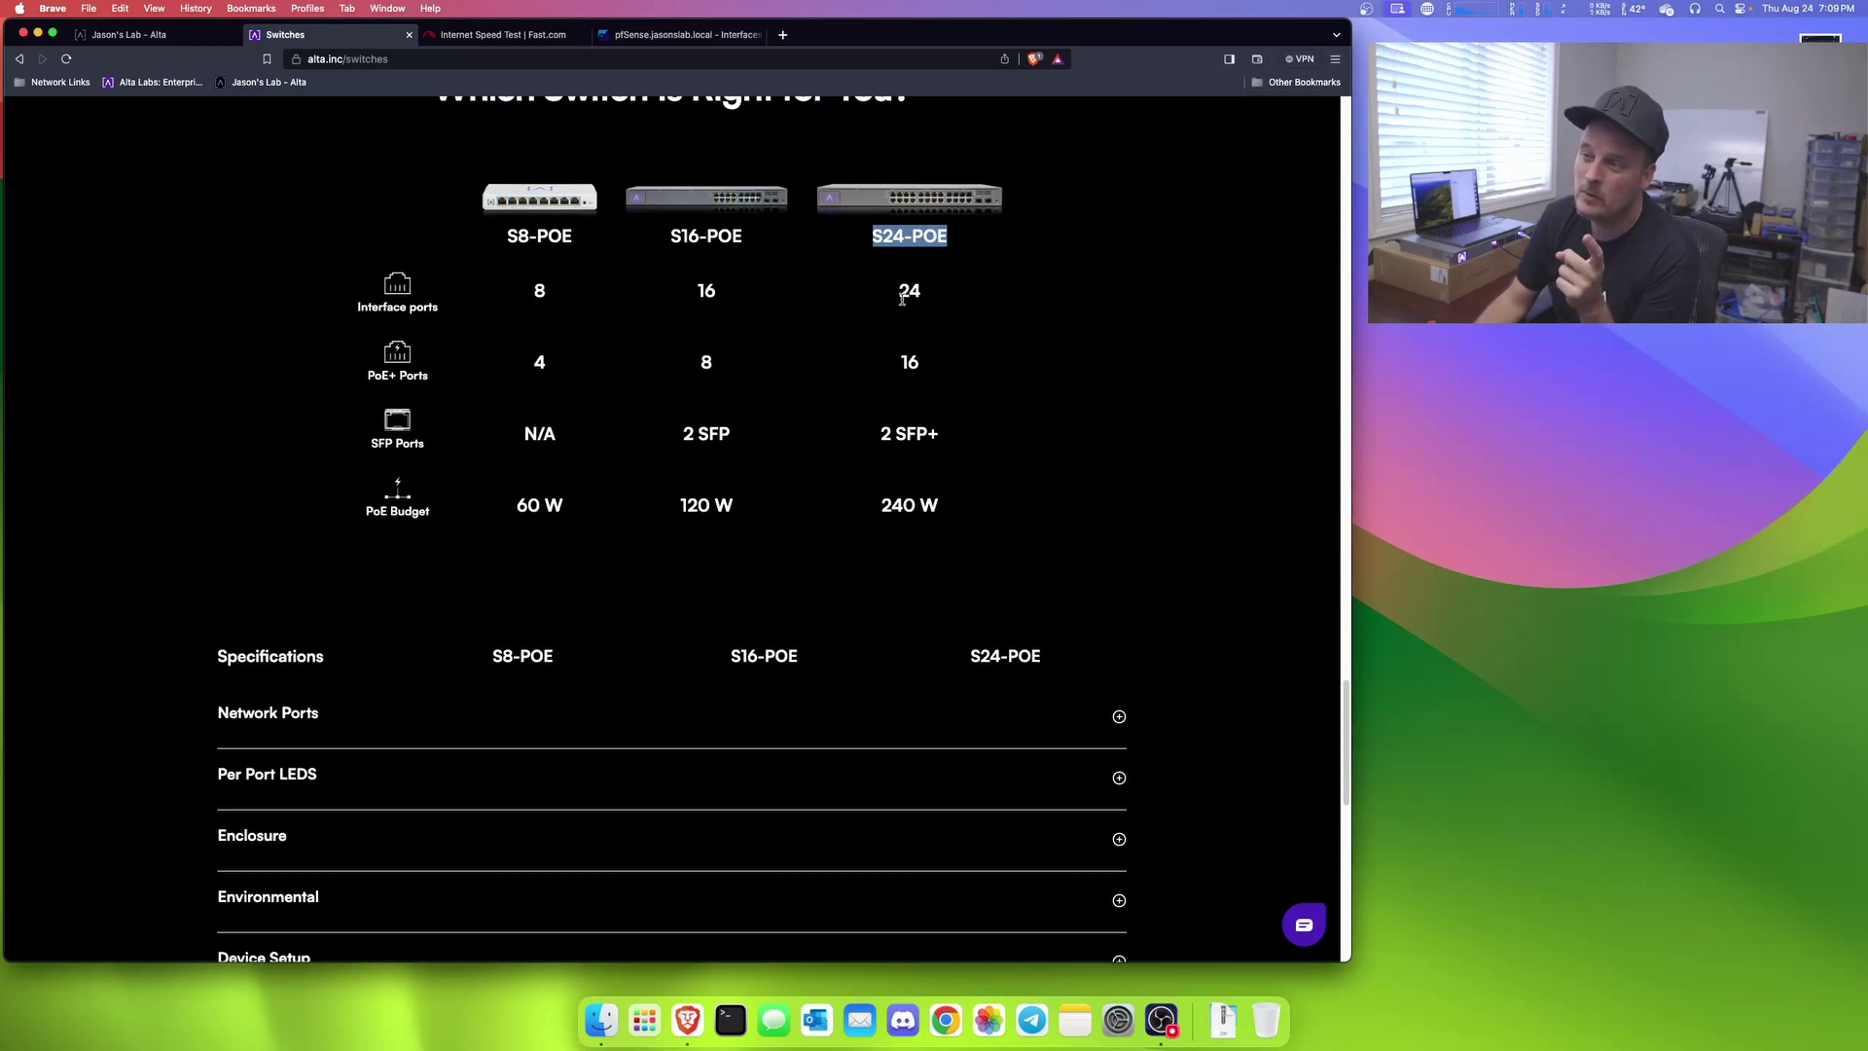
{"action": "left_click_drag", "start_coordinate": [901, 298], "coordinate": [943, 299]}
{"action": "left_click_drag", "start_coordinate": [896, 369], "coordinate": [934, 366]}
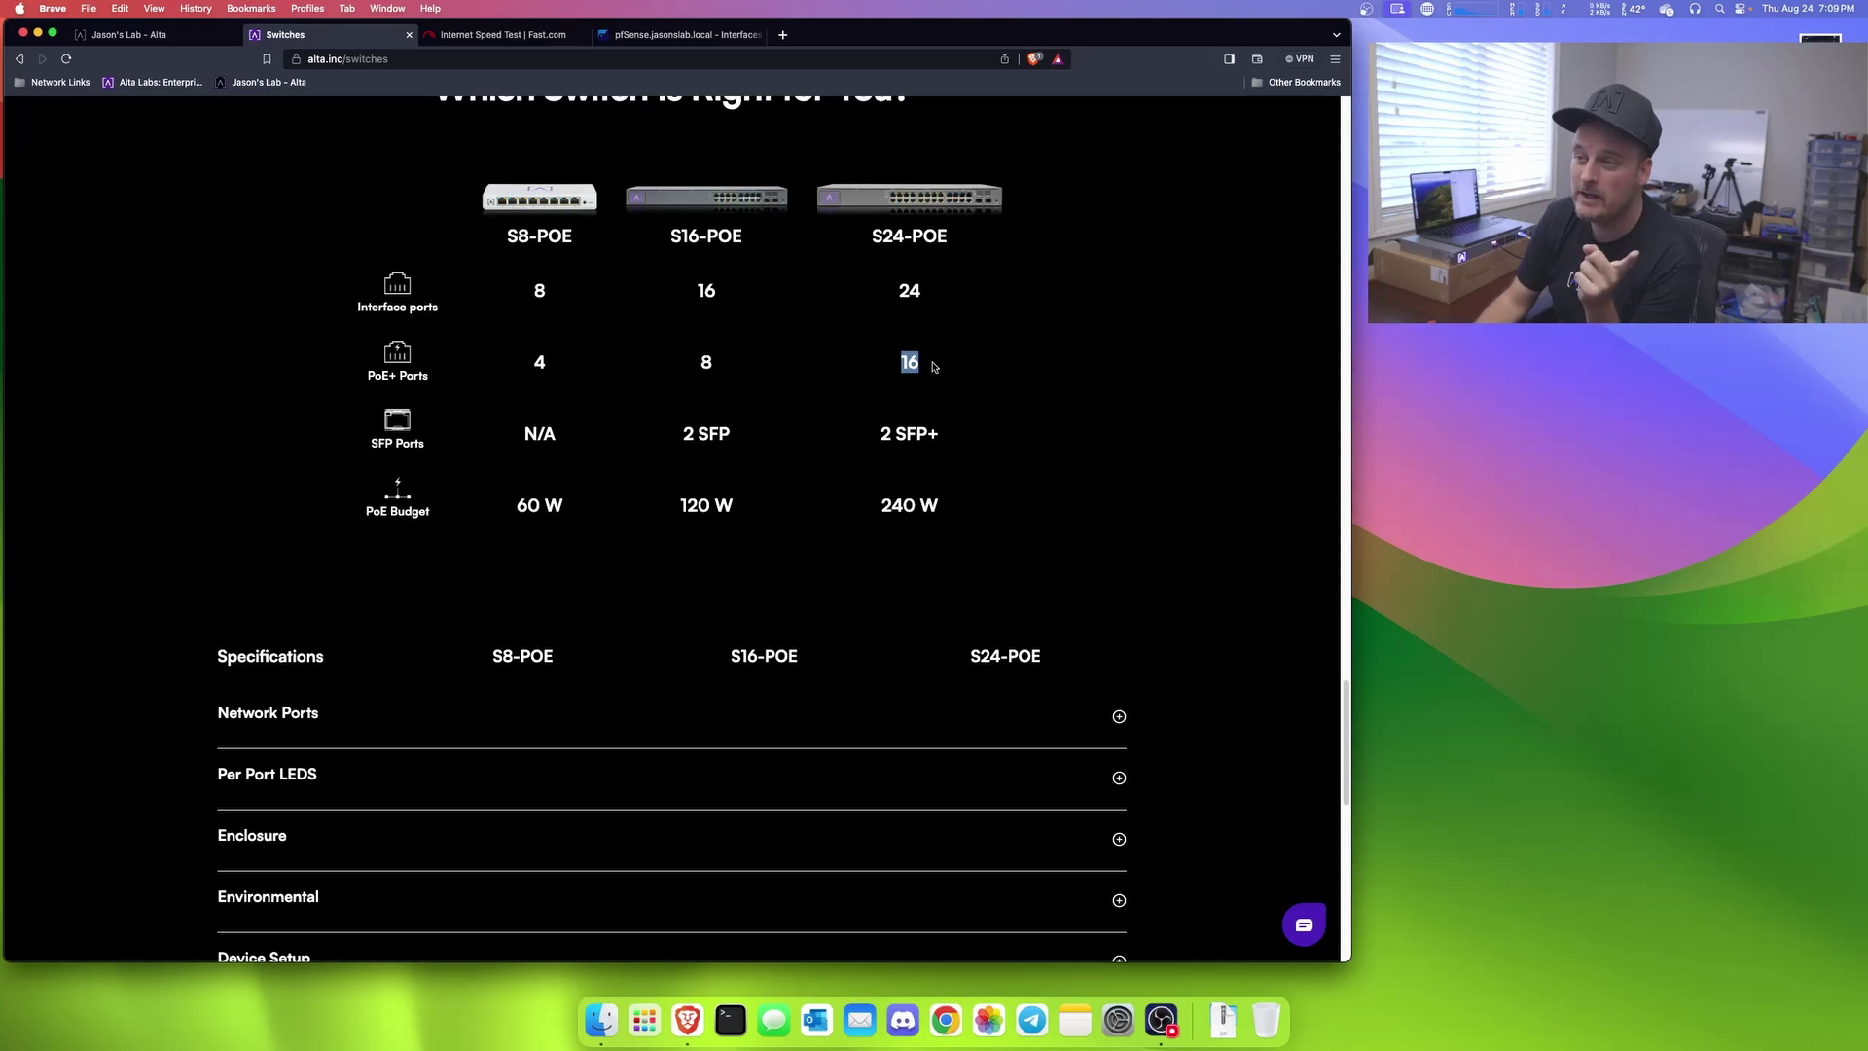
{"action": "left_click_drag", "start_coordinate": [882, 436], "coordinate": [941, 439]}
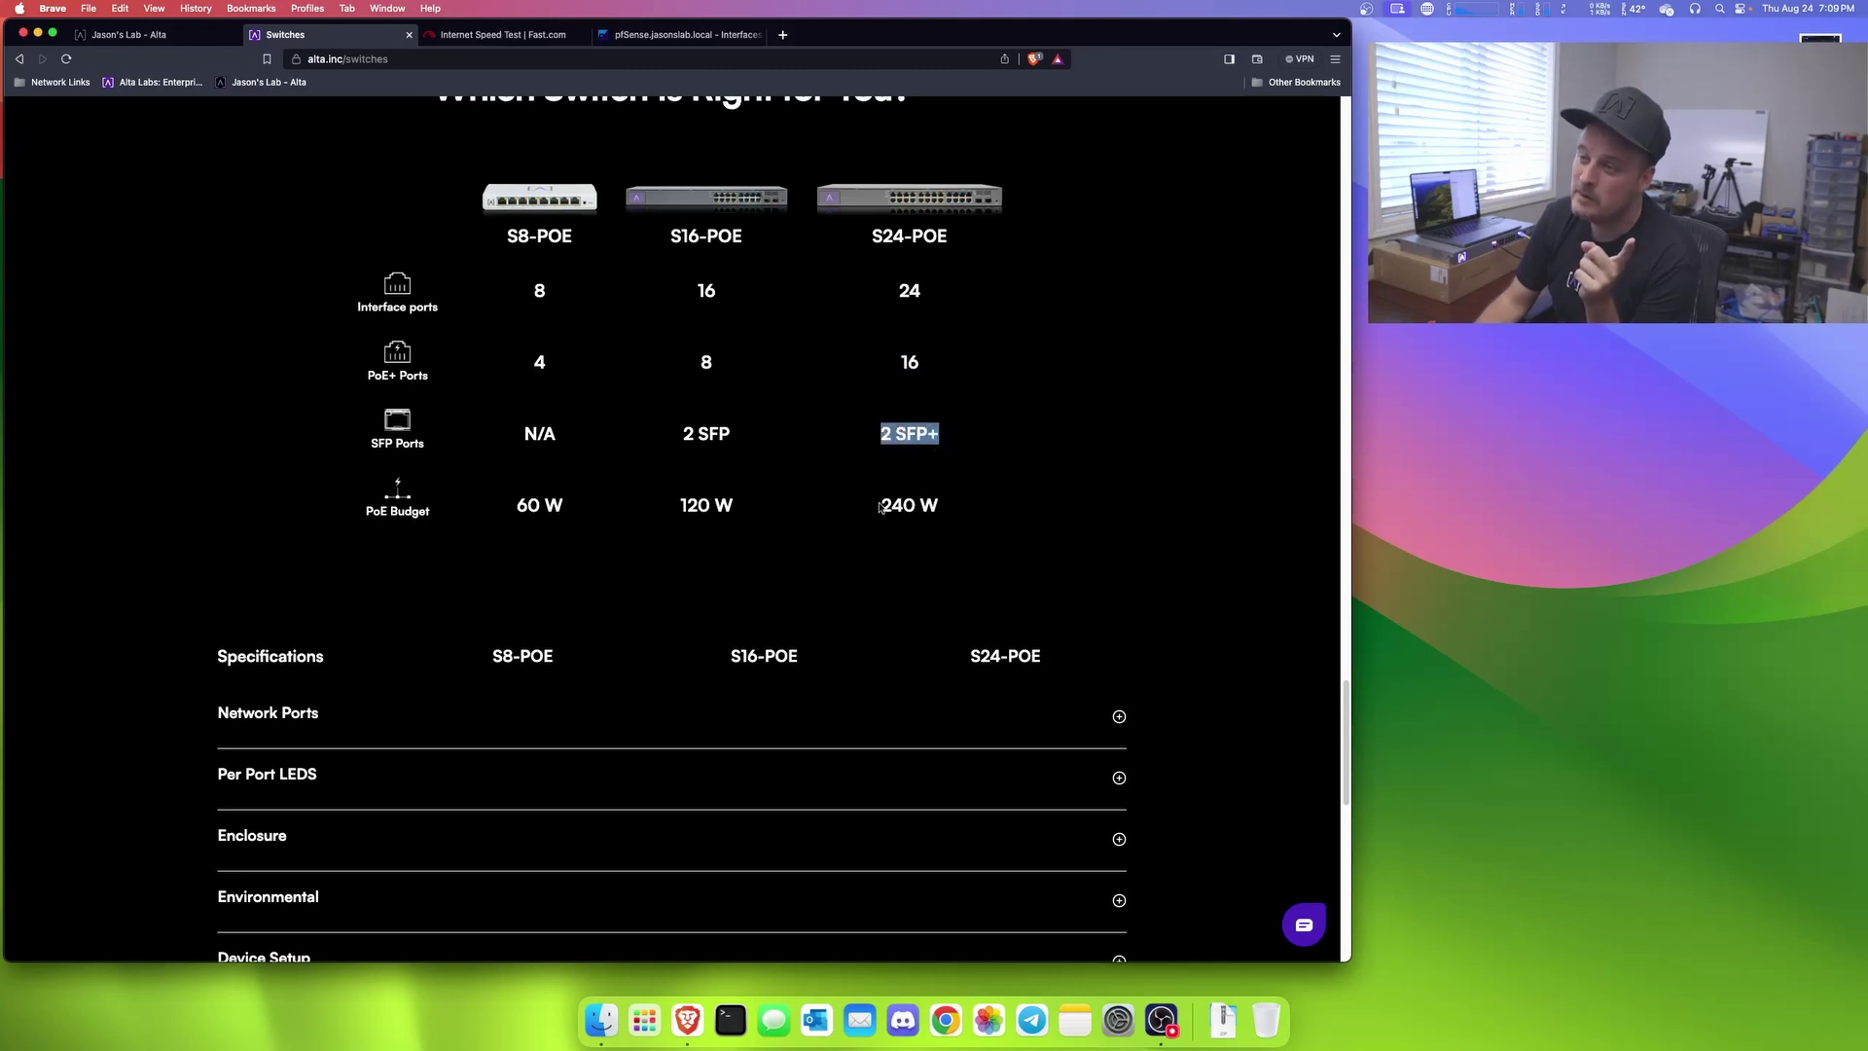
{"action": "left_click_drag", "start_coordinate": [880, 505], "coordinate": [948, 508]}
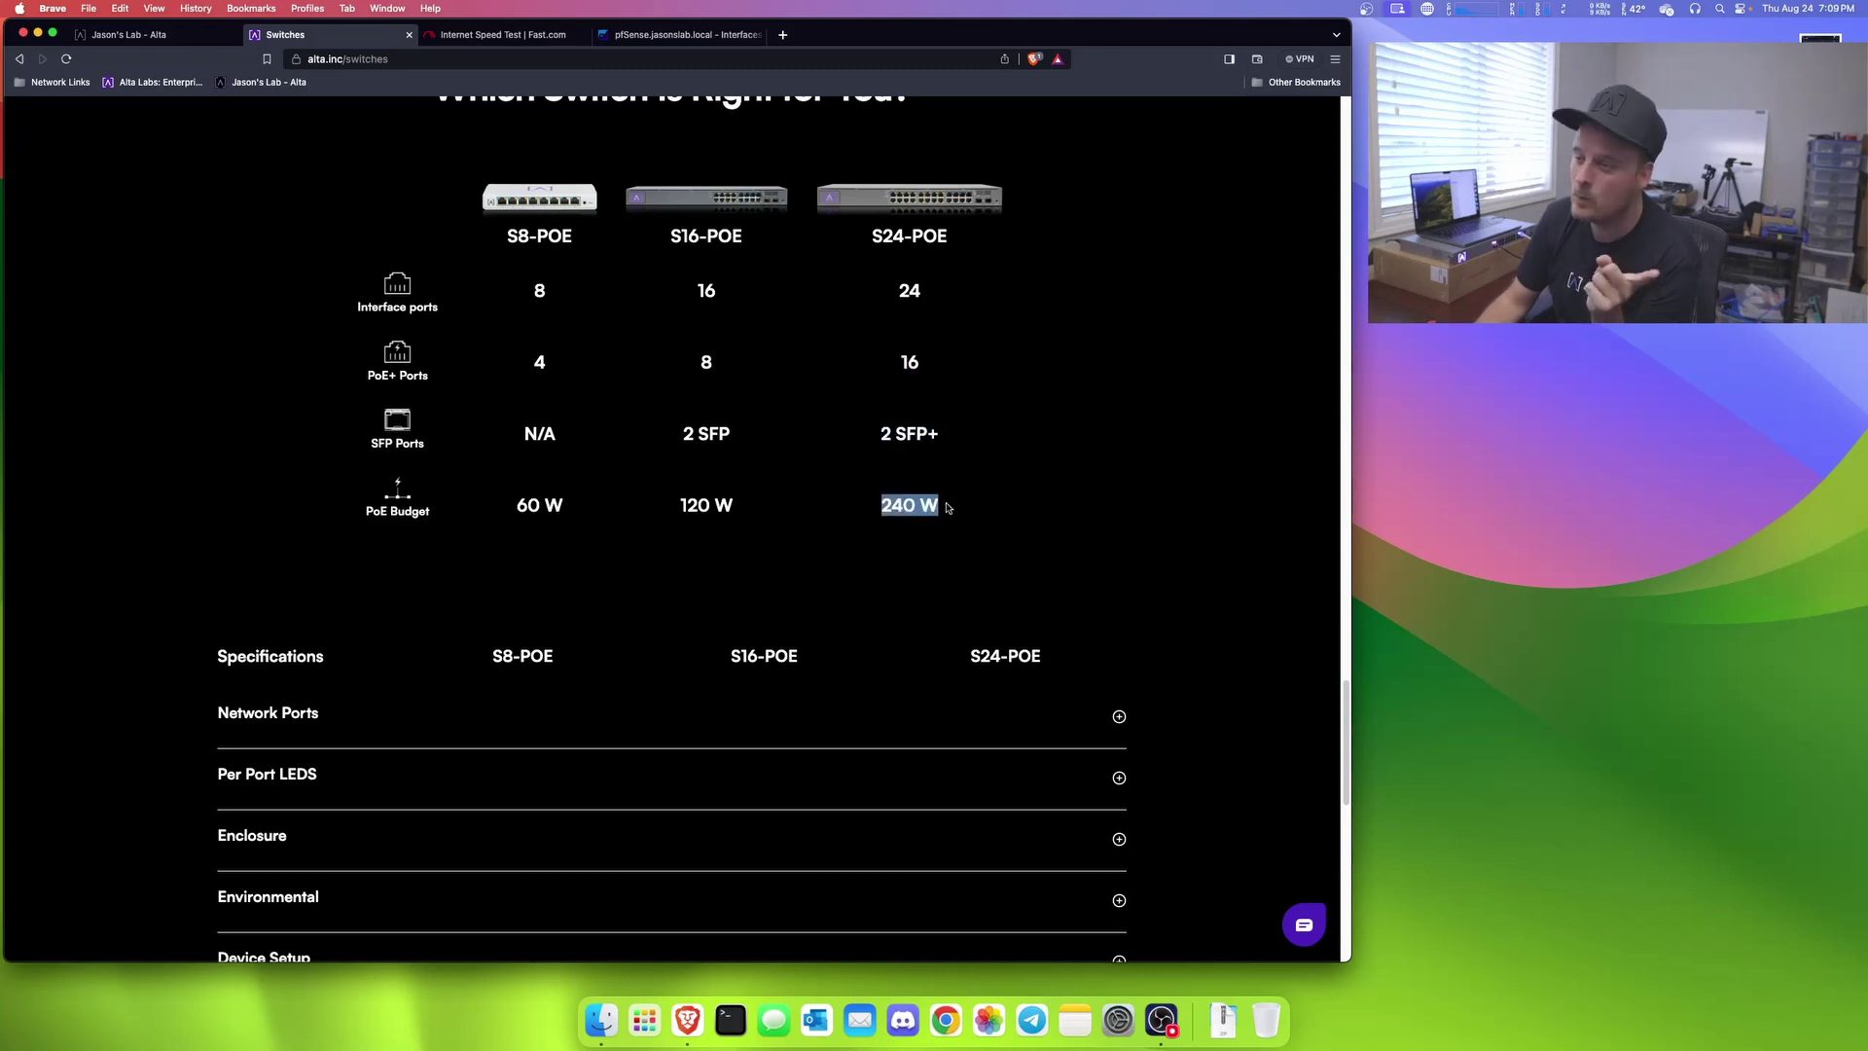
{"action": "left_click", "coordinate": [948, 507]}
{"action": "scroll", "coordinate": [947, 506], "scroll_direction": "down", "scroll_amount": 5}
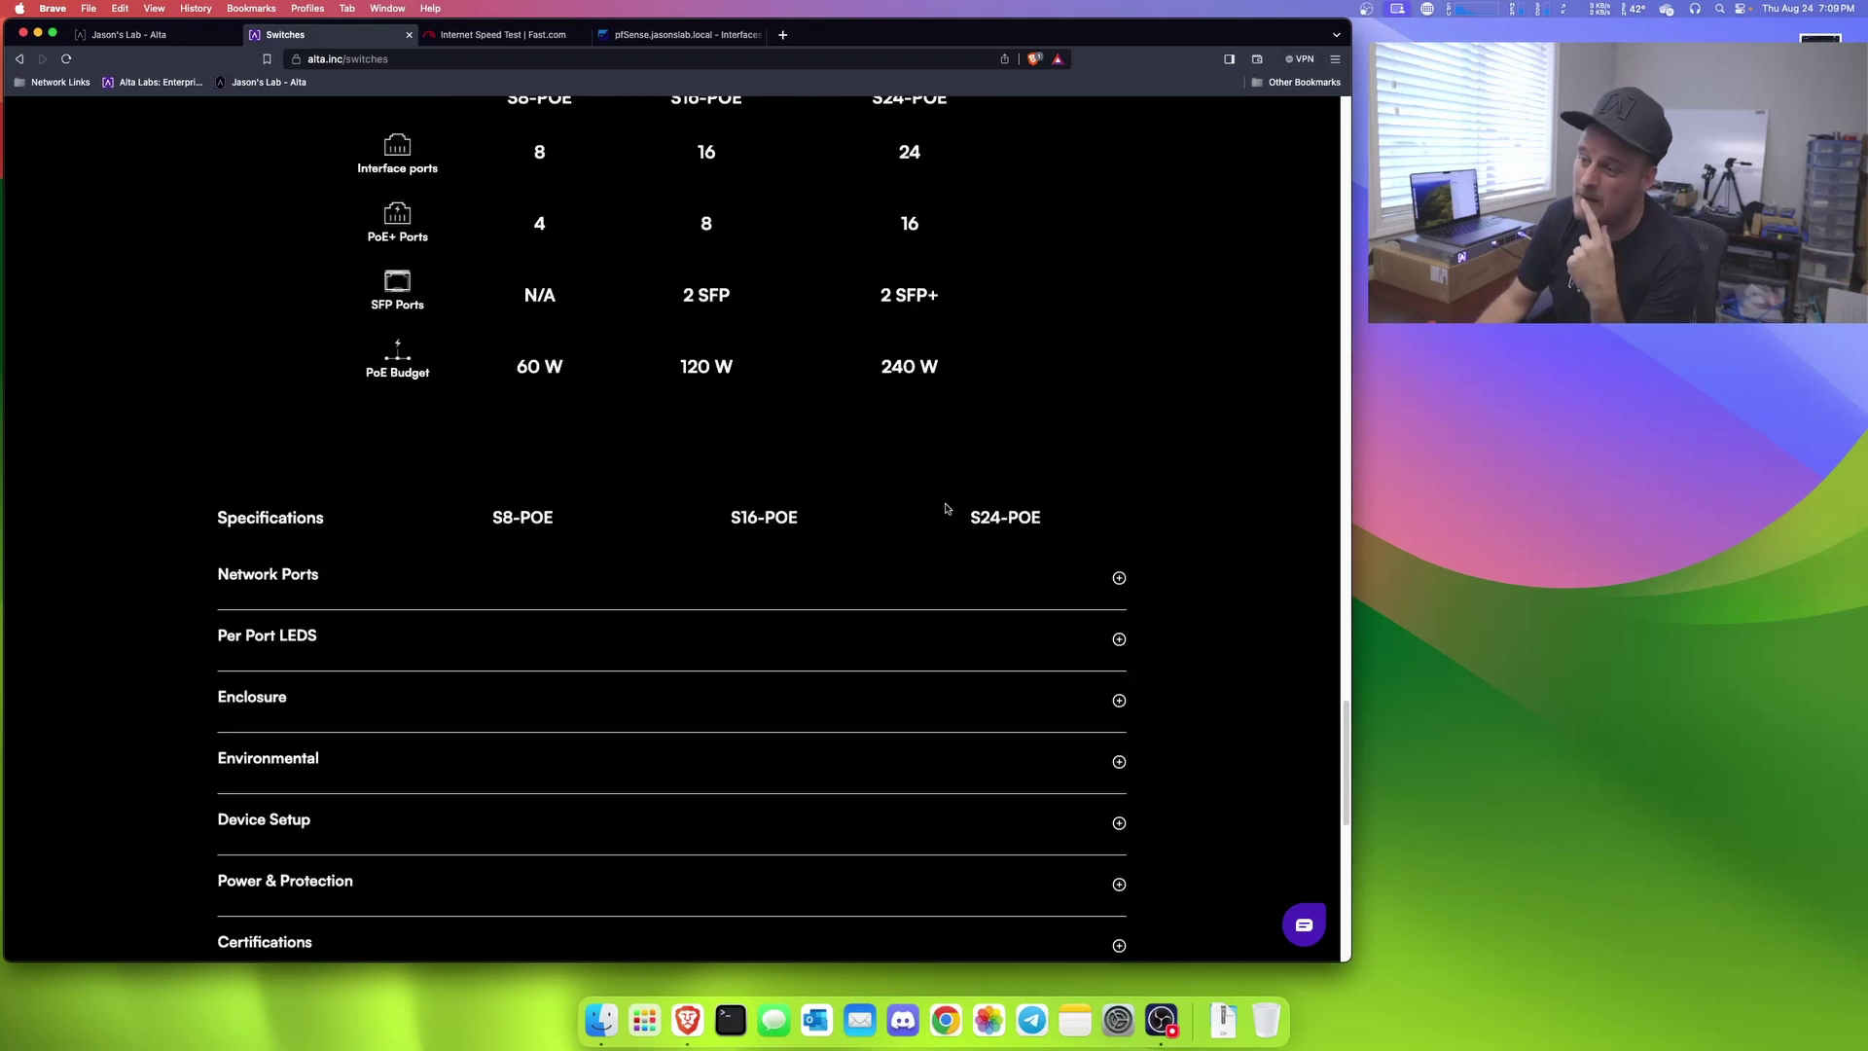
{"action": "scroll", "coordinate": [443, 590], "scroll_direction": "down", "scroll_amount": 10}
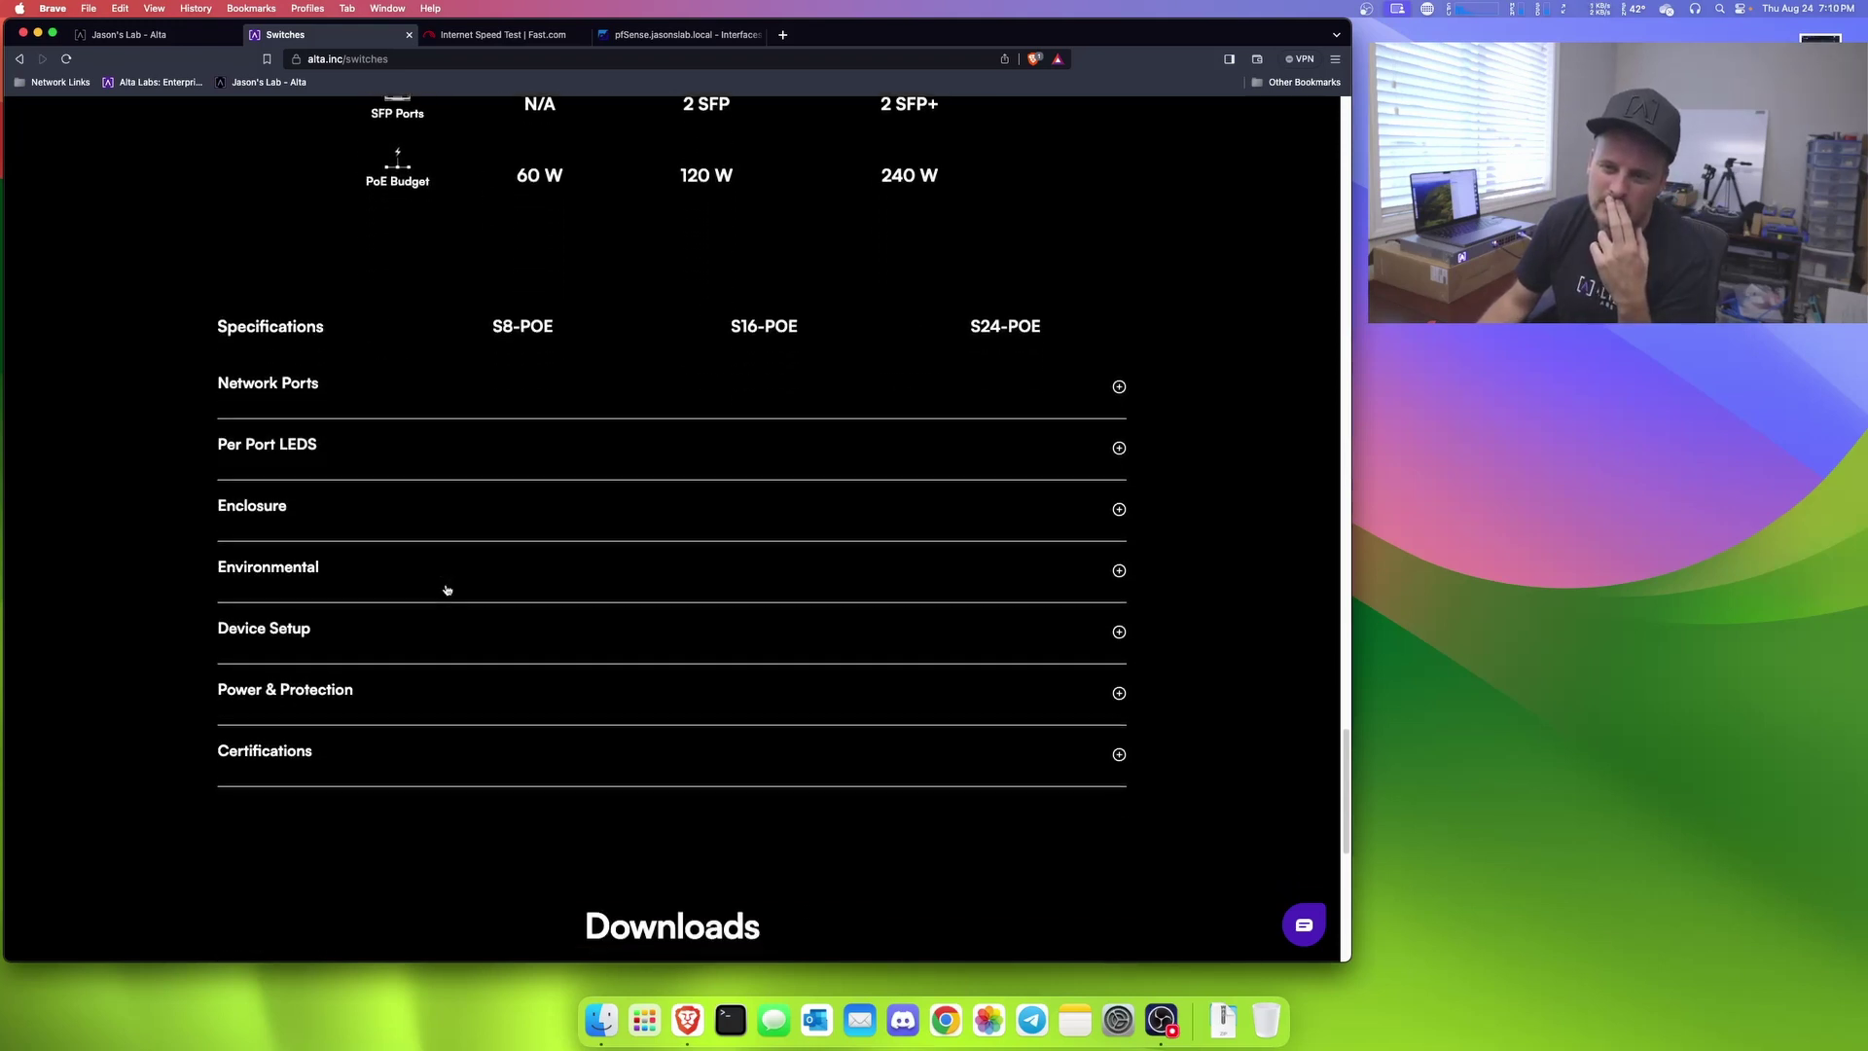
{"action": "scroll", "coordinate": [828, 562], "scroll_direction": "down", "scroll_amount": 2}
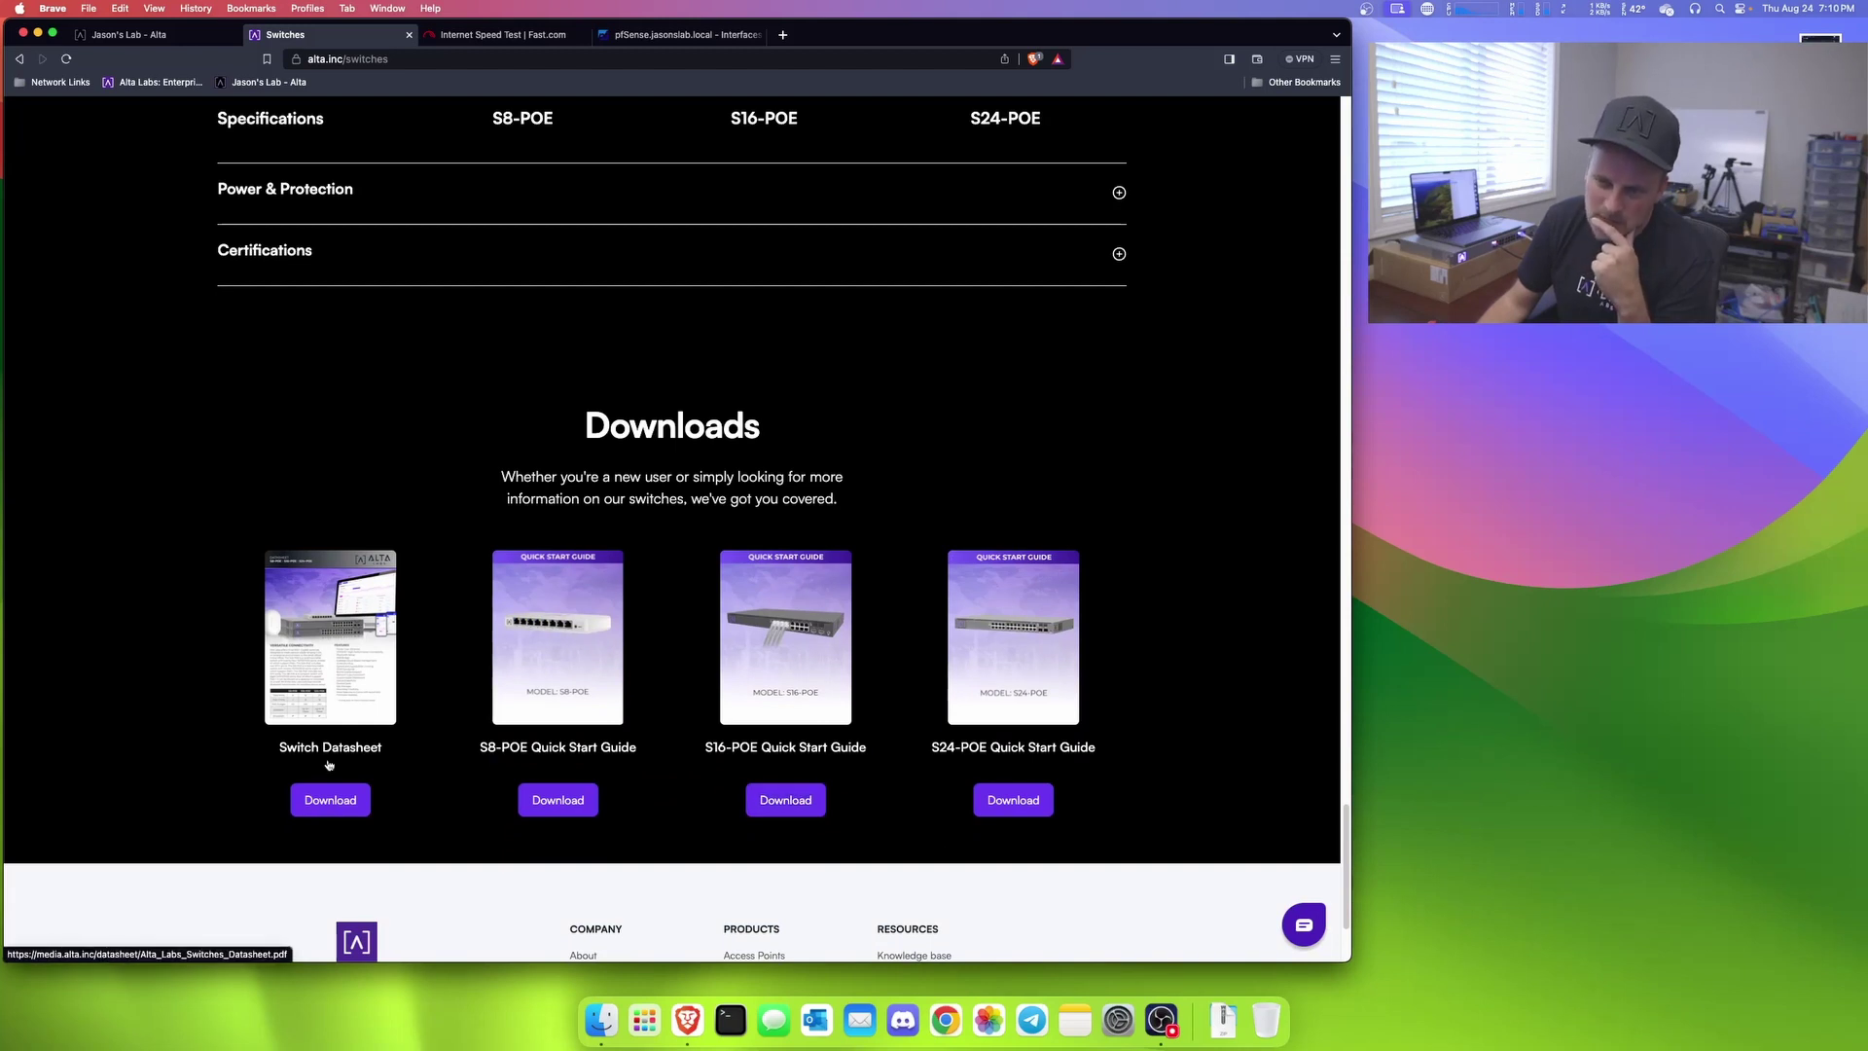
Step: Open the S24-POE Quick Start Guide PDF, zoom in four steps and scroll through its first pages
{"action": "left_click", "coordinate": [1032, 664]}
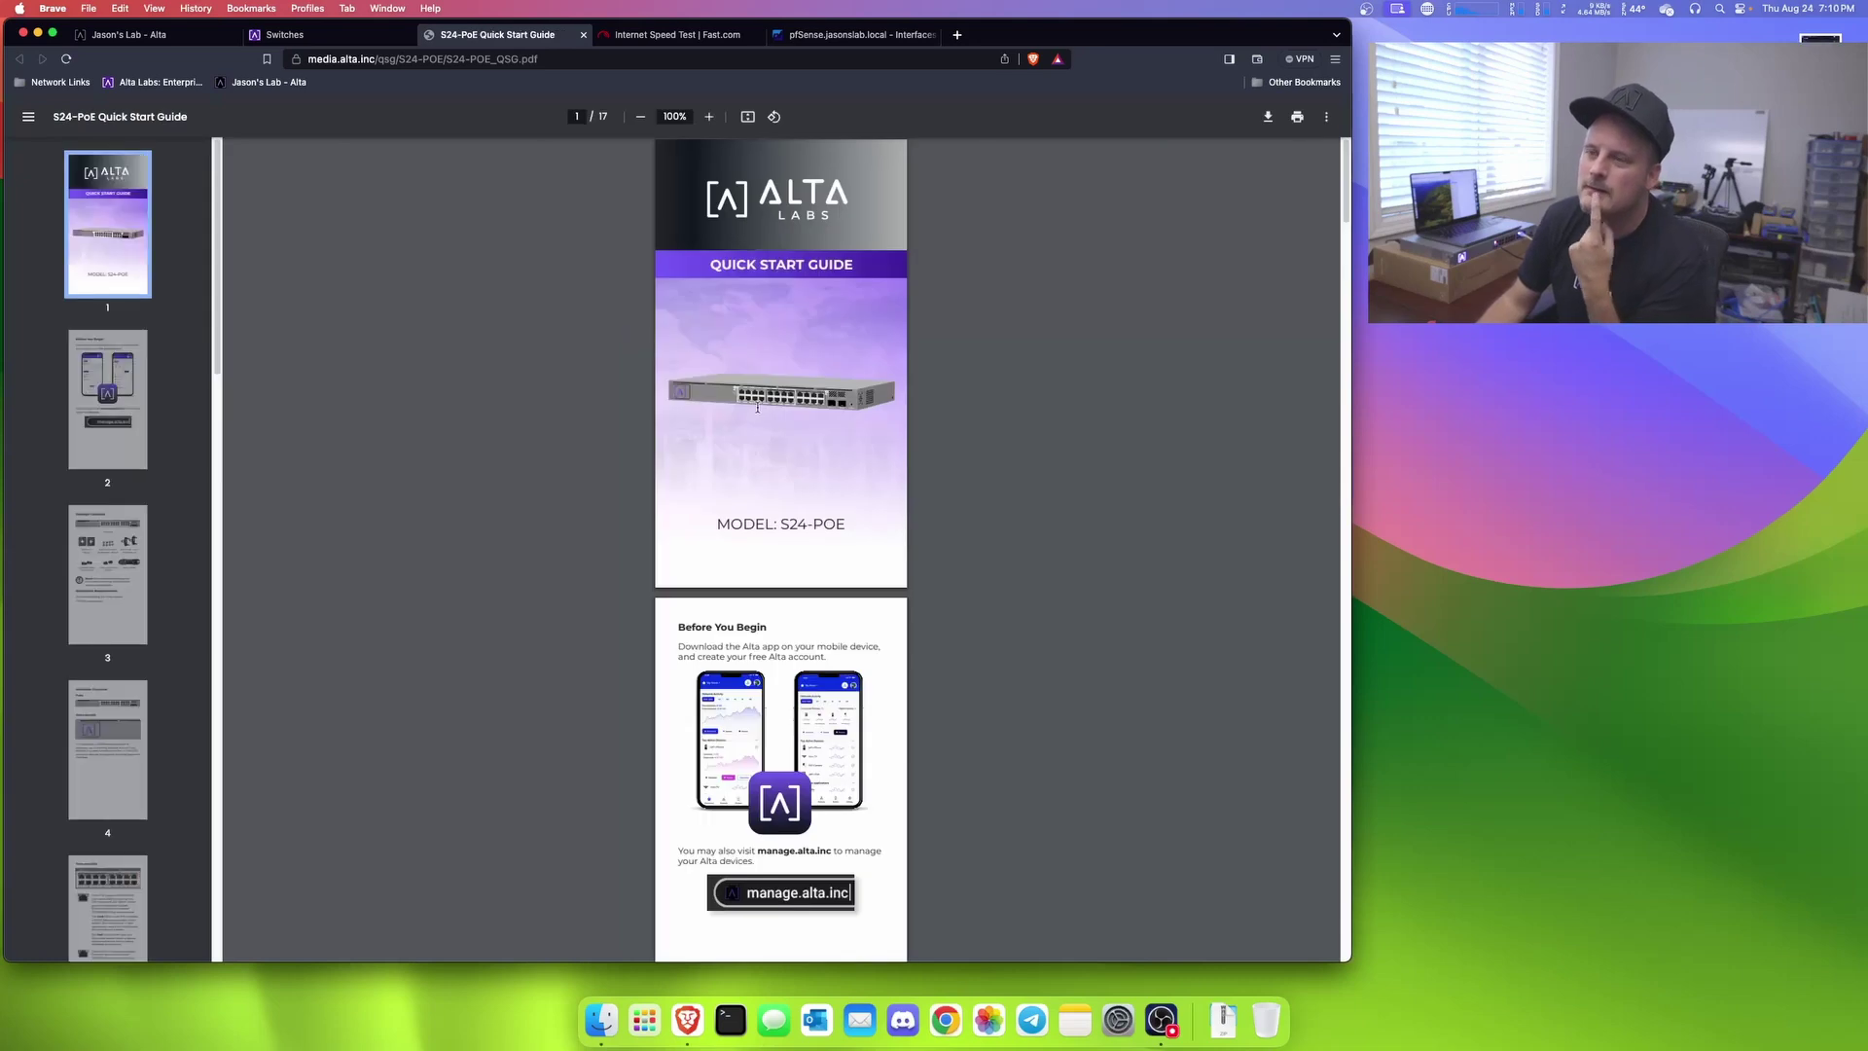
{"action": "left_click", "coordinate": [710, 117]}
{"action": "left_click", "coordinate": [709, 117]}
{"action": "left_click", "coordinate": [709, 117]}
{"action": "left_click", "coordinate": [710, 117]}
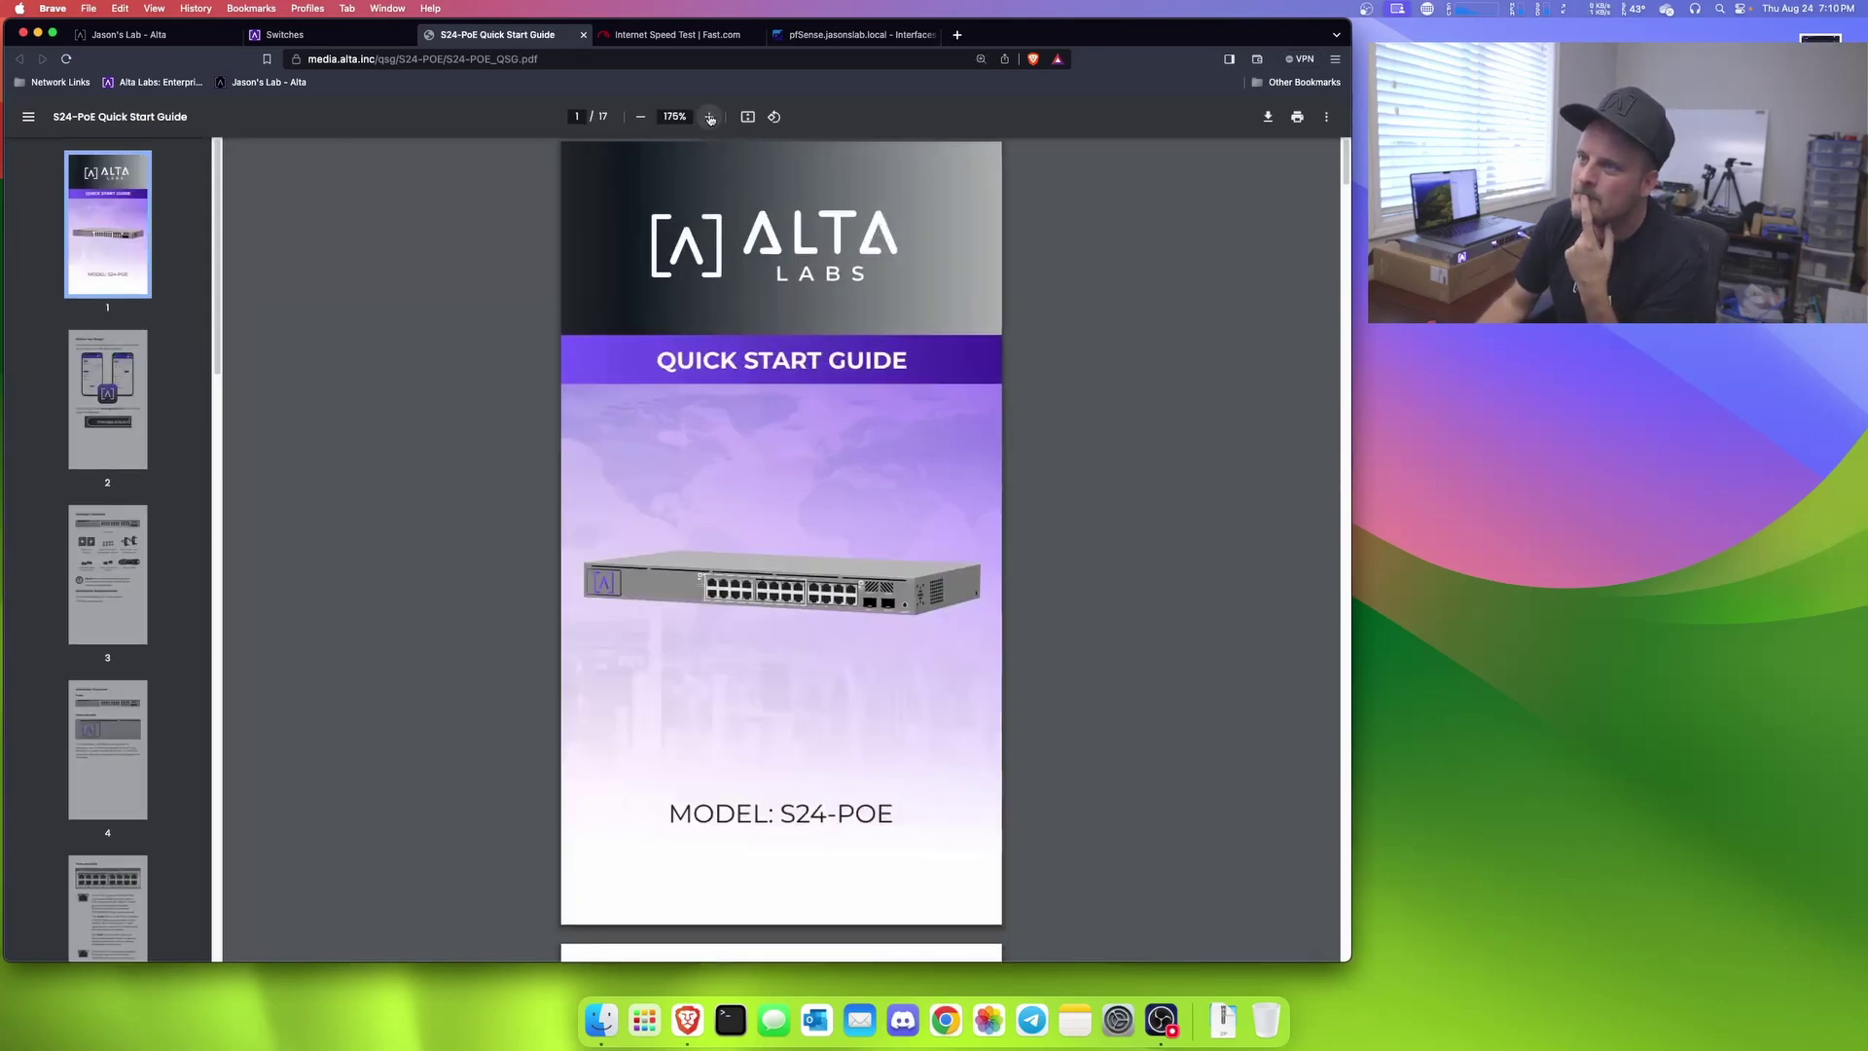
{"action": "left_click", "coordinate": [709, 117]}
{"action": "left_click", "coordinate": [710, 116]}
{"action": "left_click", "coordinate": [710, 117]}
{"action": "scroll", "coordinate": [846, 376], "scroll_direction": "down", "scroll_amount": 5}
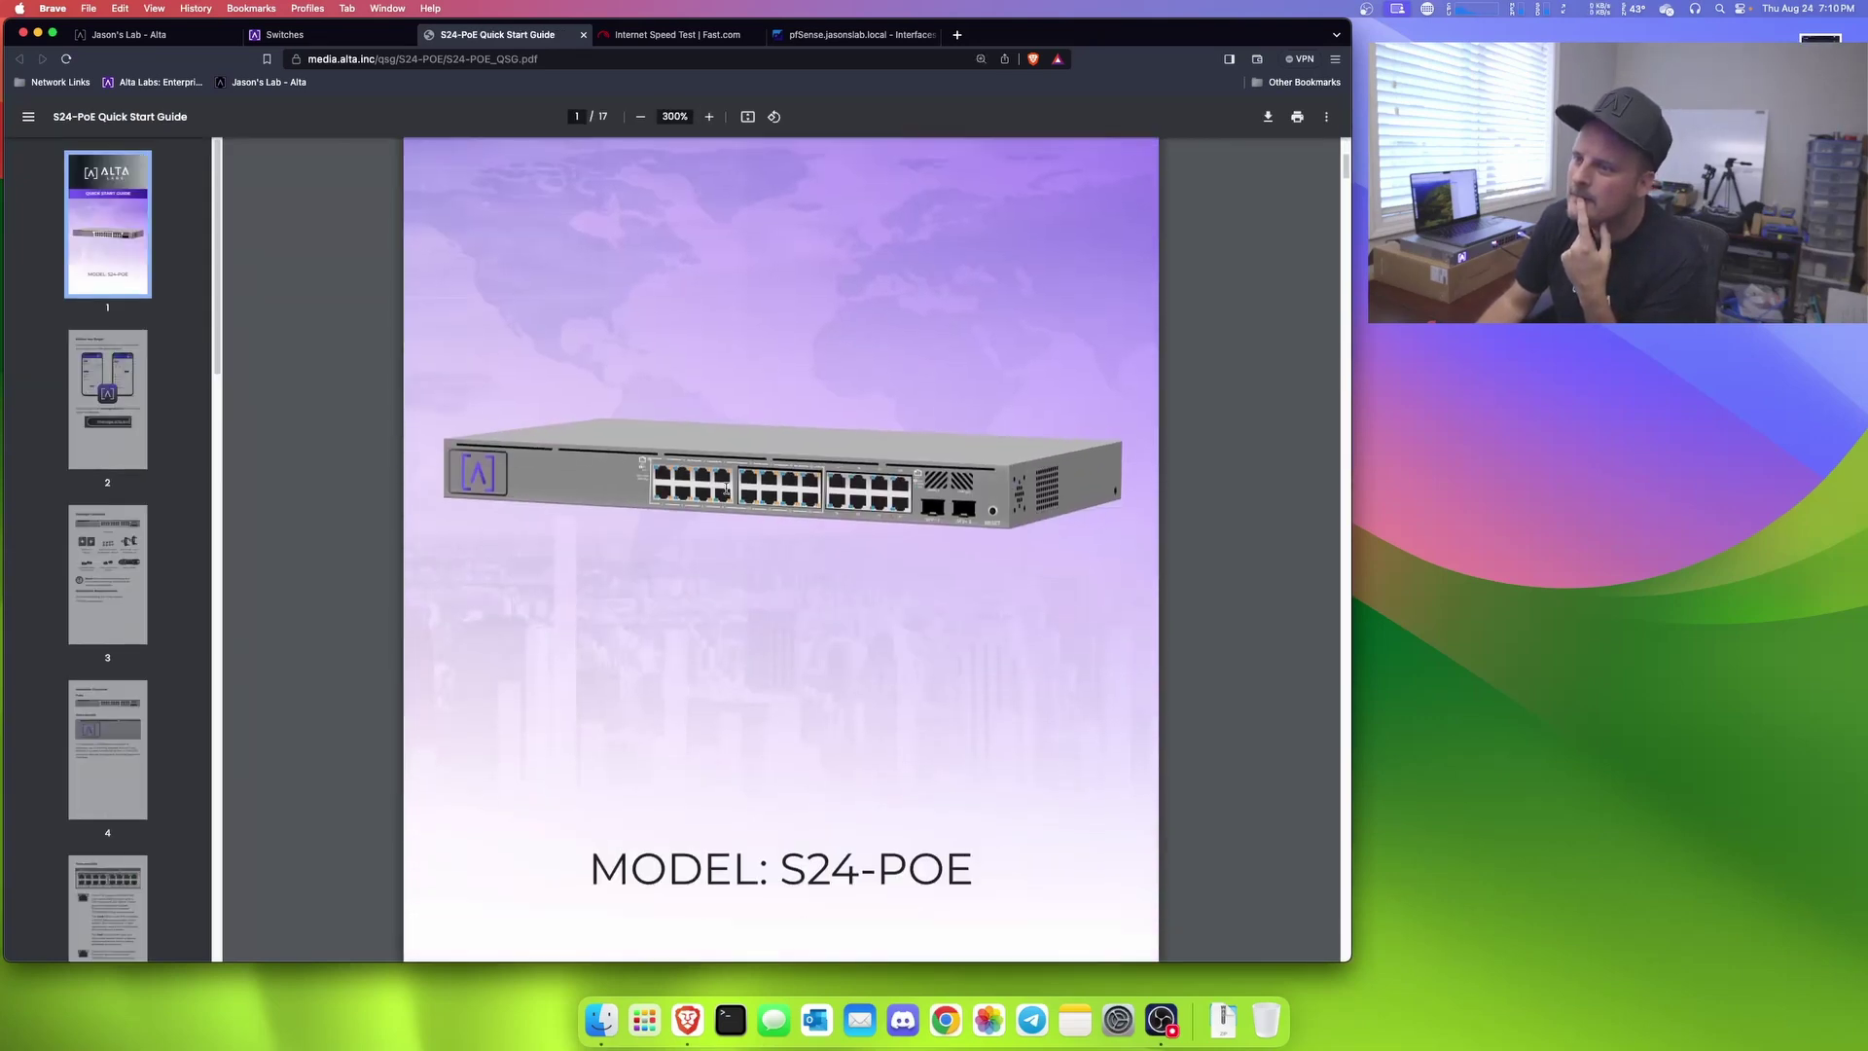
{"action": "scroll", "coordinate": [782, 467], "scroll_direction": "down", "scroll_amount": 5}
{"action": "scroll", "coordinate": [776, 424], "scroll_direction": "down", "scroll_amount": 10}
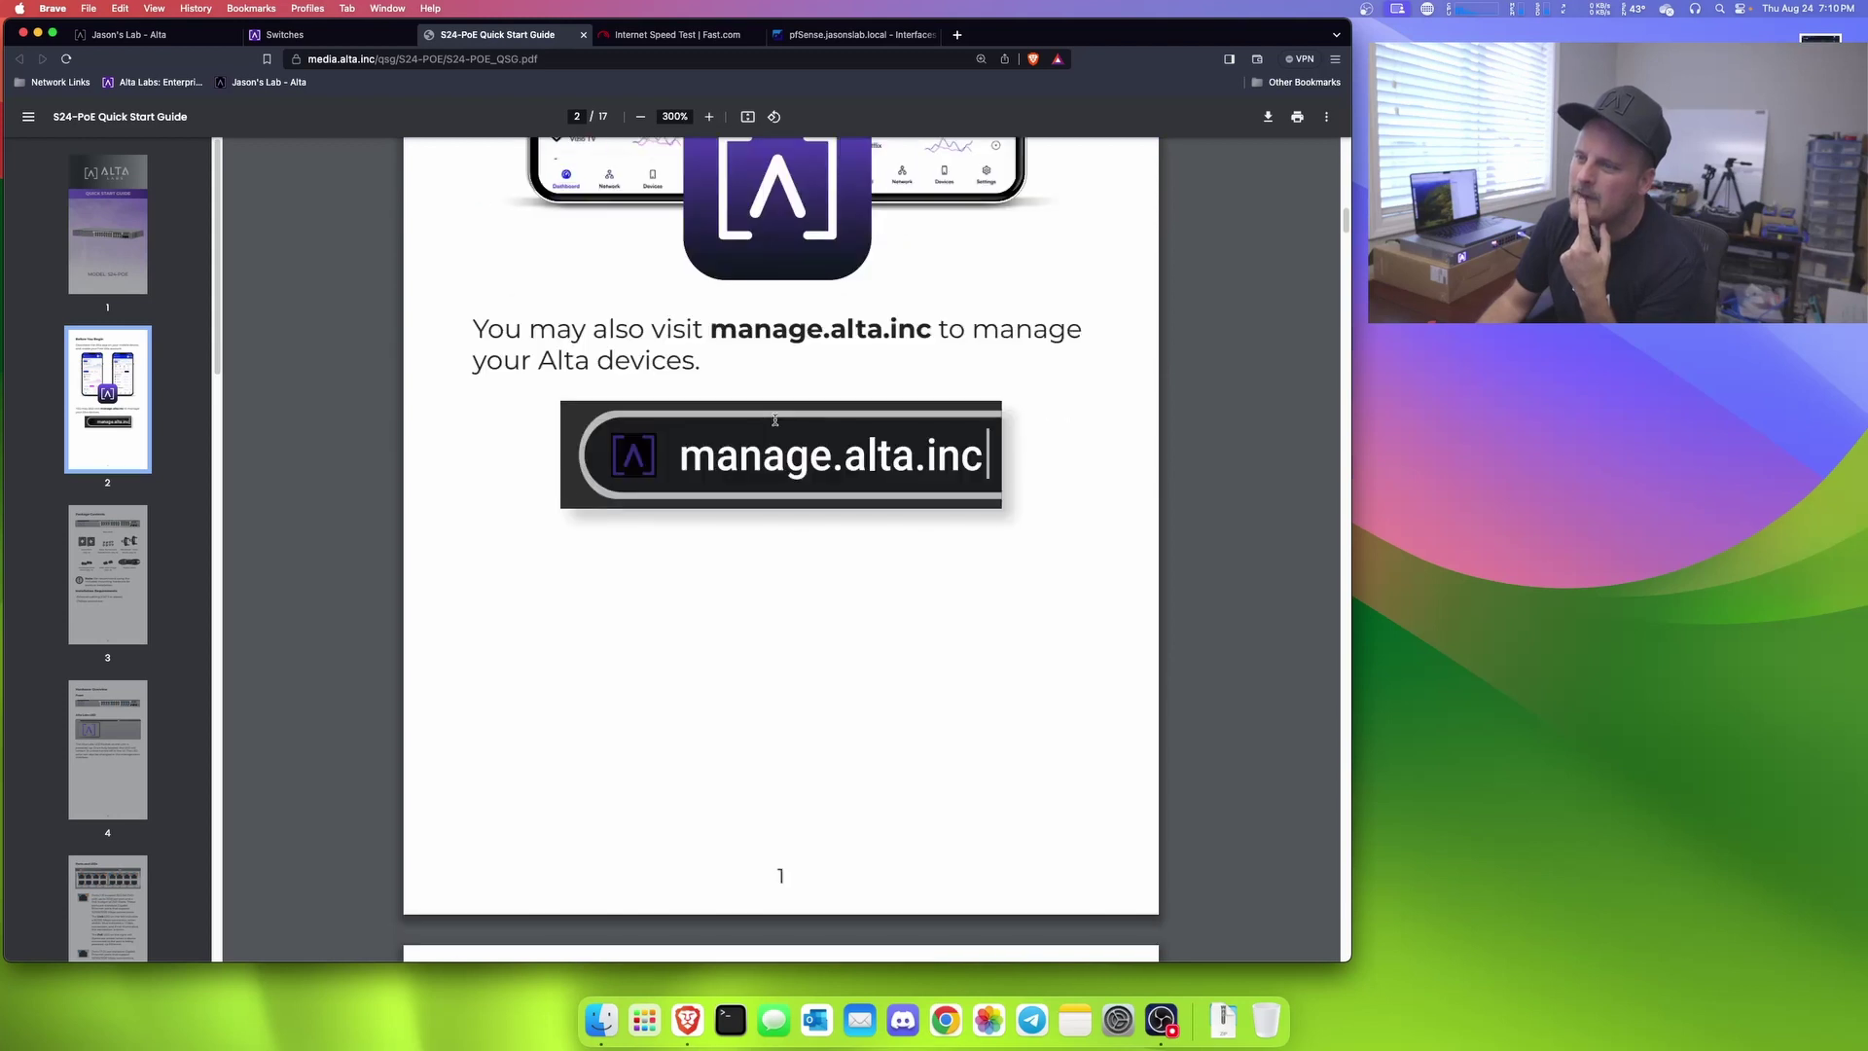
{"action": "scroll", "coordinate": [796, 417], "scroll_direction": "down", "scroll_amount": 3}
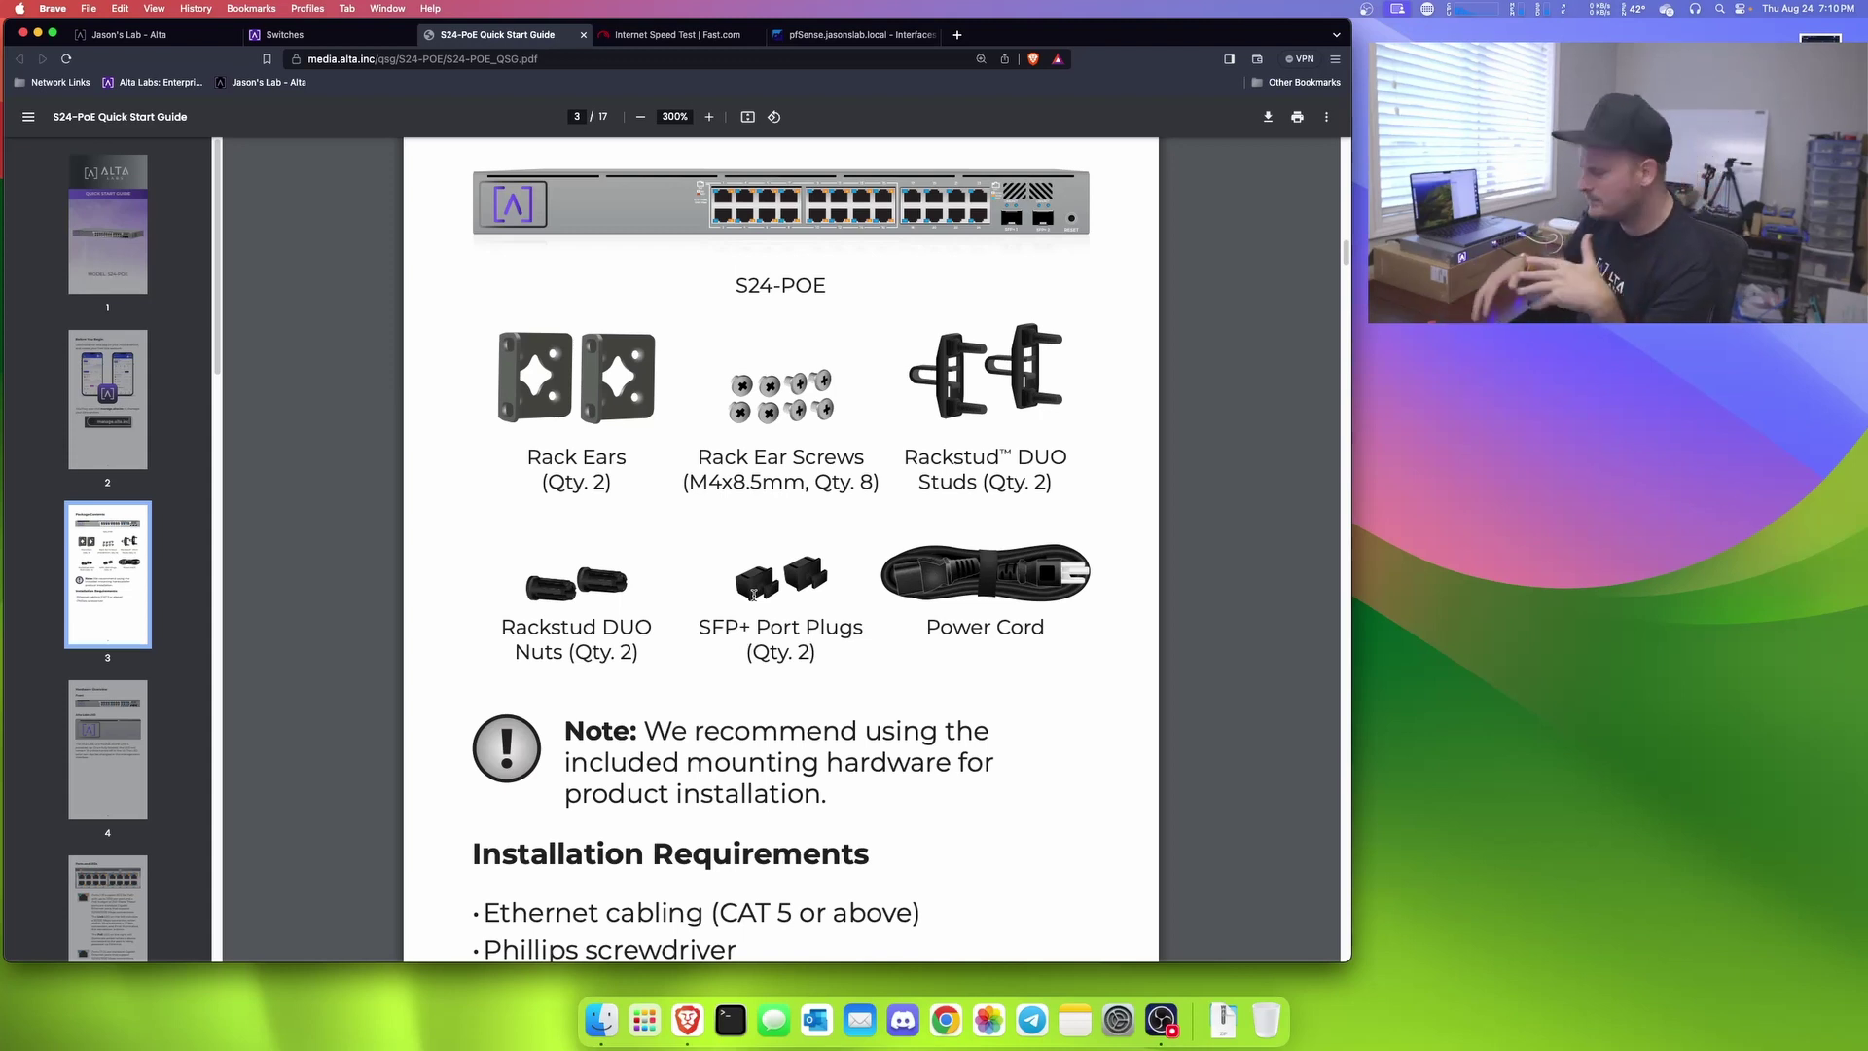
{"action": "scroll", "coordinate": [792, 693], "scroll_direction": "down", "scroll_amount": 2}
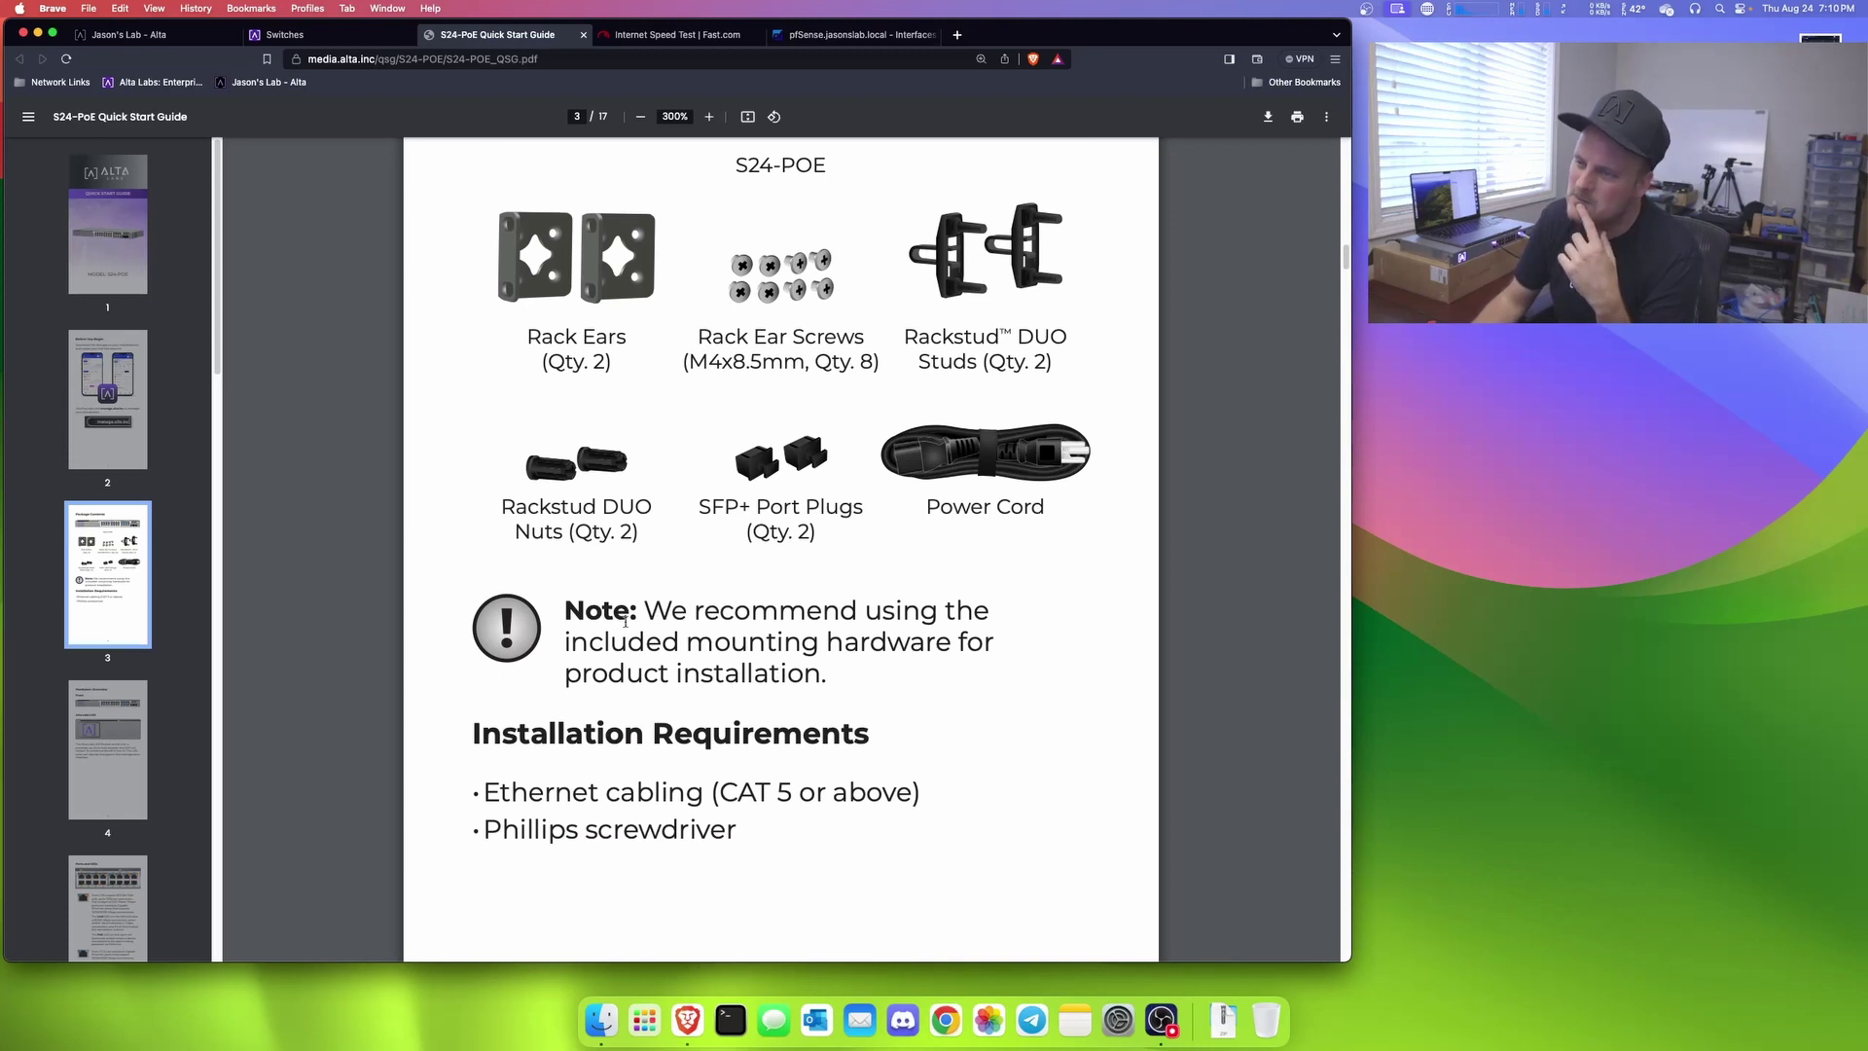
Step: Highlight the mounting hardware note and the page 4 LED sentence about turning the LED off
{"action": "left_click_drag", "start_coordinate": [606, 642], "coordinate": [977, 679]}
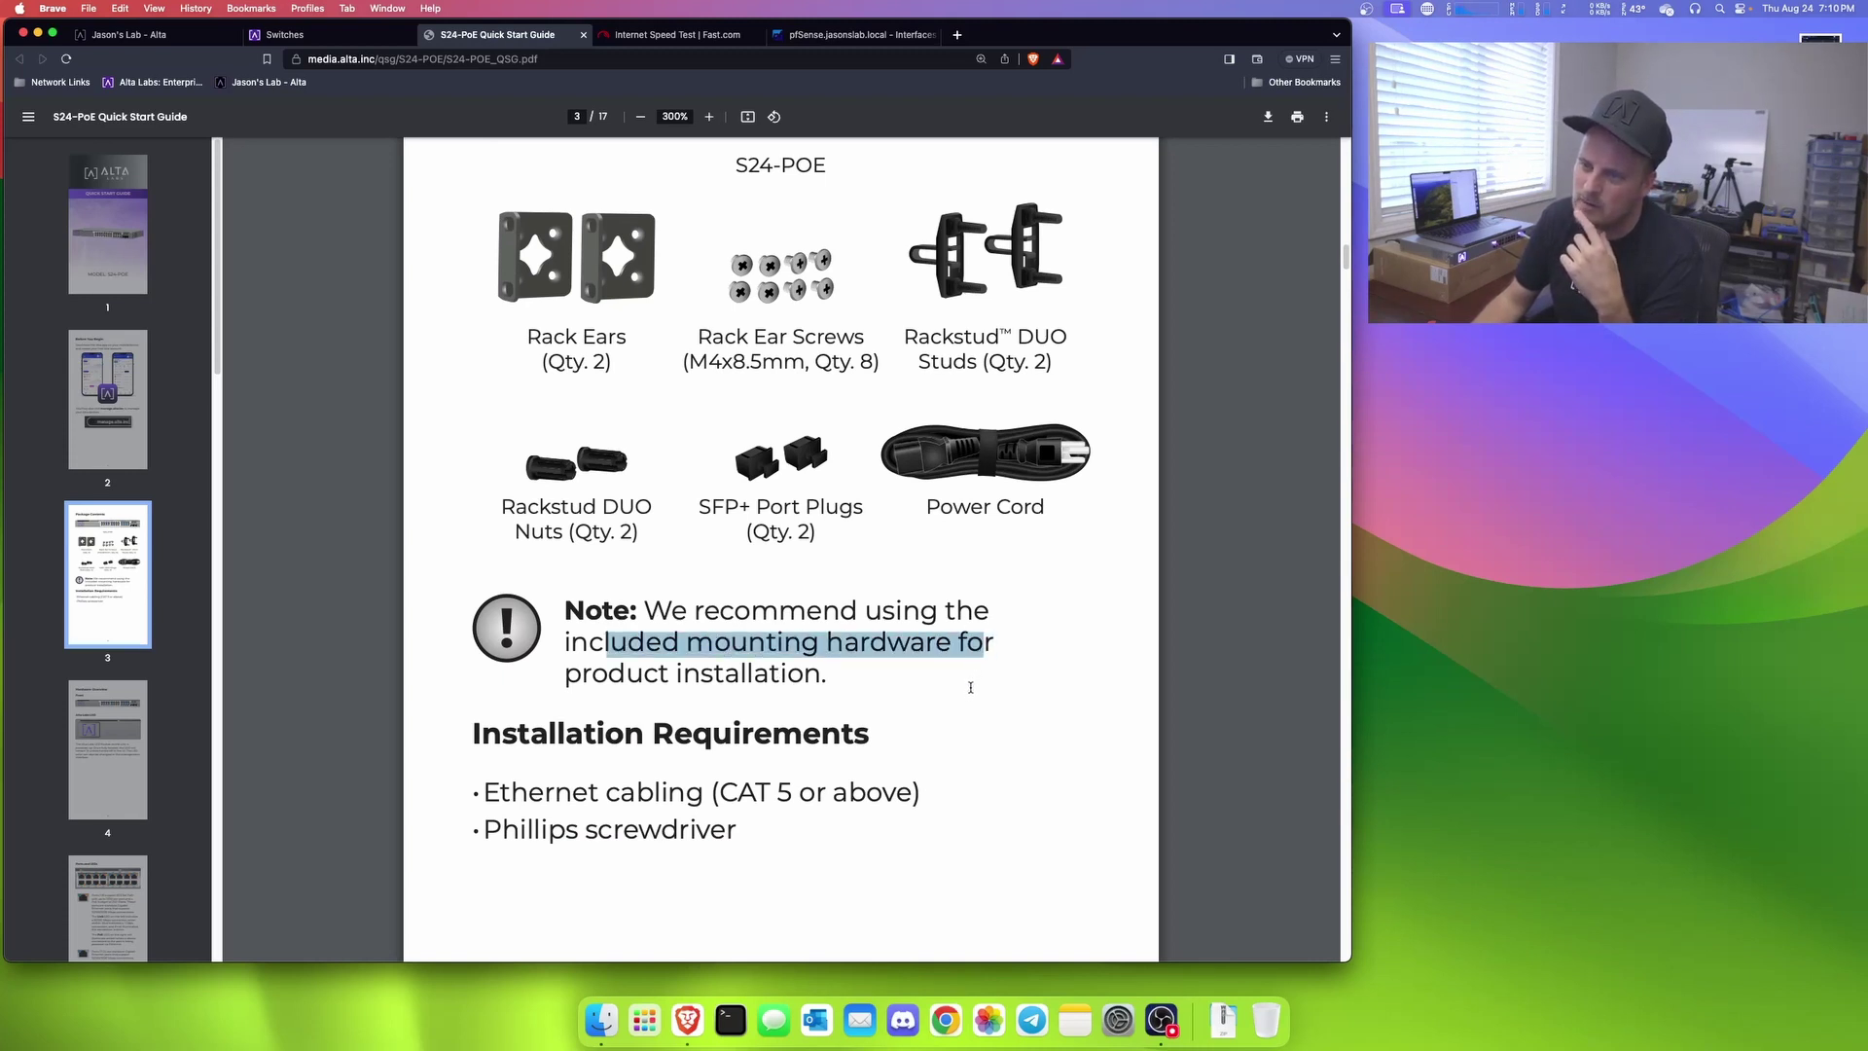
{"action": "scroll", "coordinate": [968, 690], "scroll_direction": "down", "scroll_amount": 15}
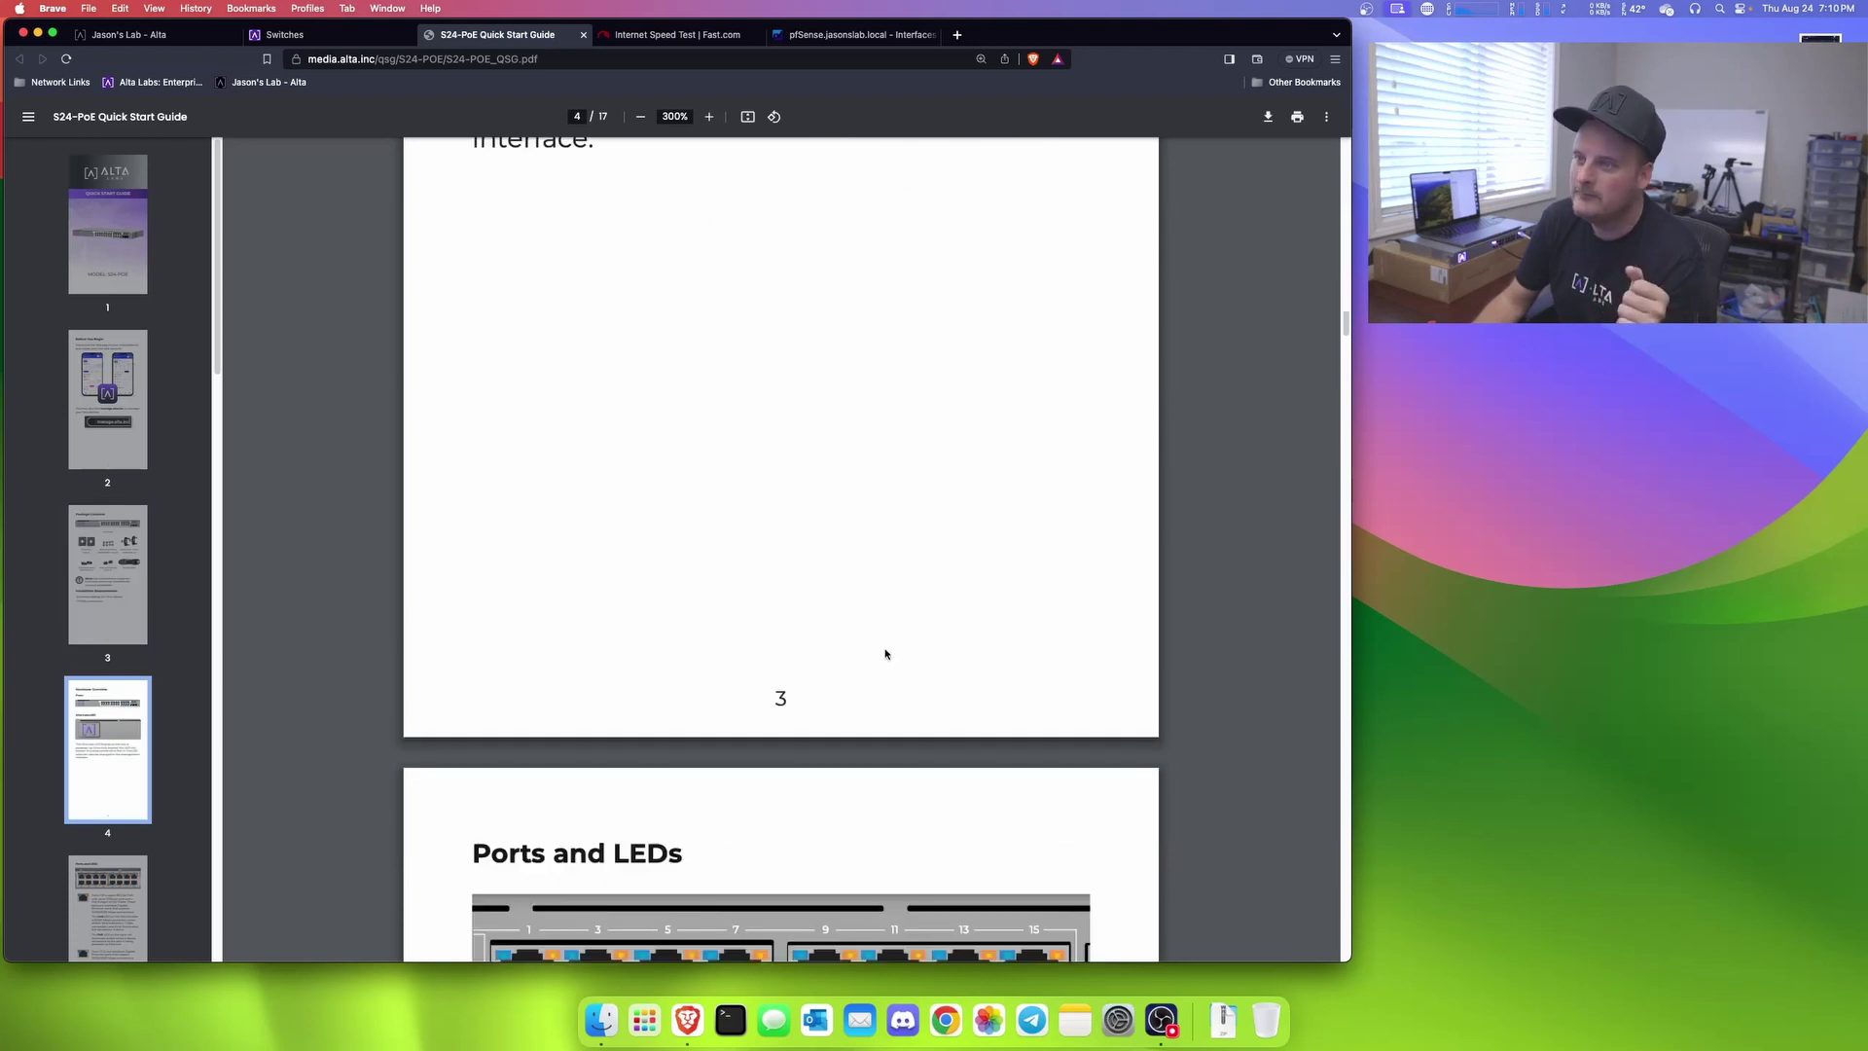
{"action": "scroll", "coordinate": [872, 638], "scroll_direction": "up", "scroll_amount": 8}
{"action": "scroll", "coordinate": [808, 581], "scroll_direction": "down", "scroll_amount": 10}
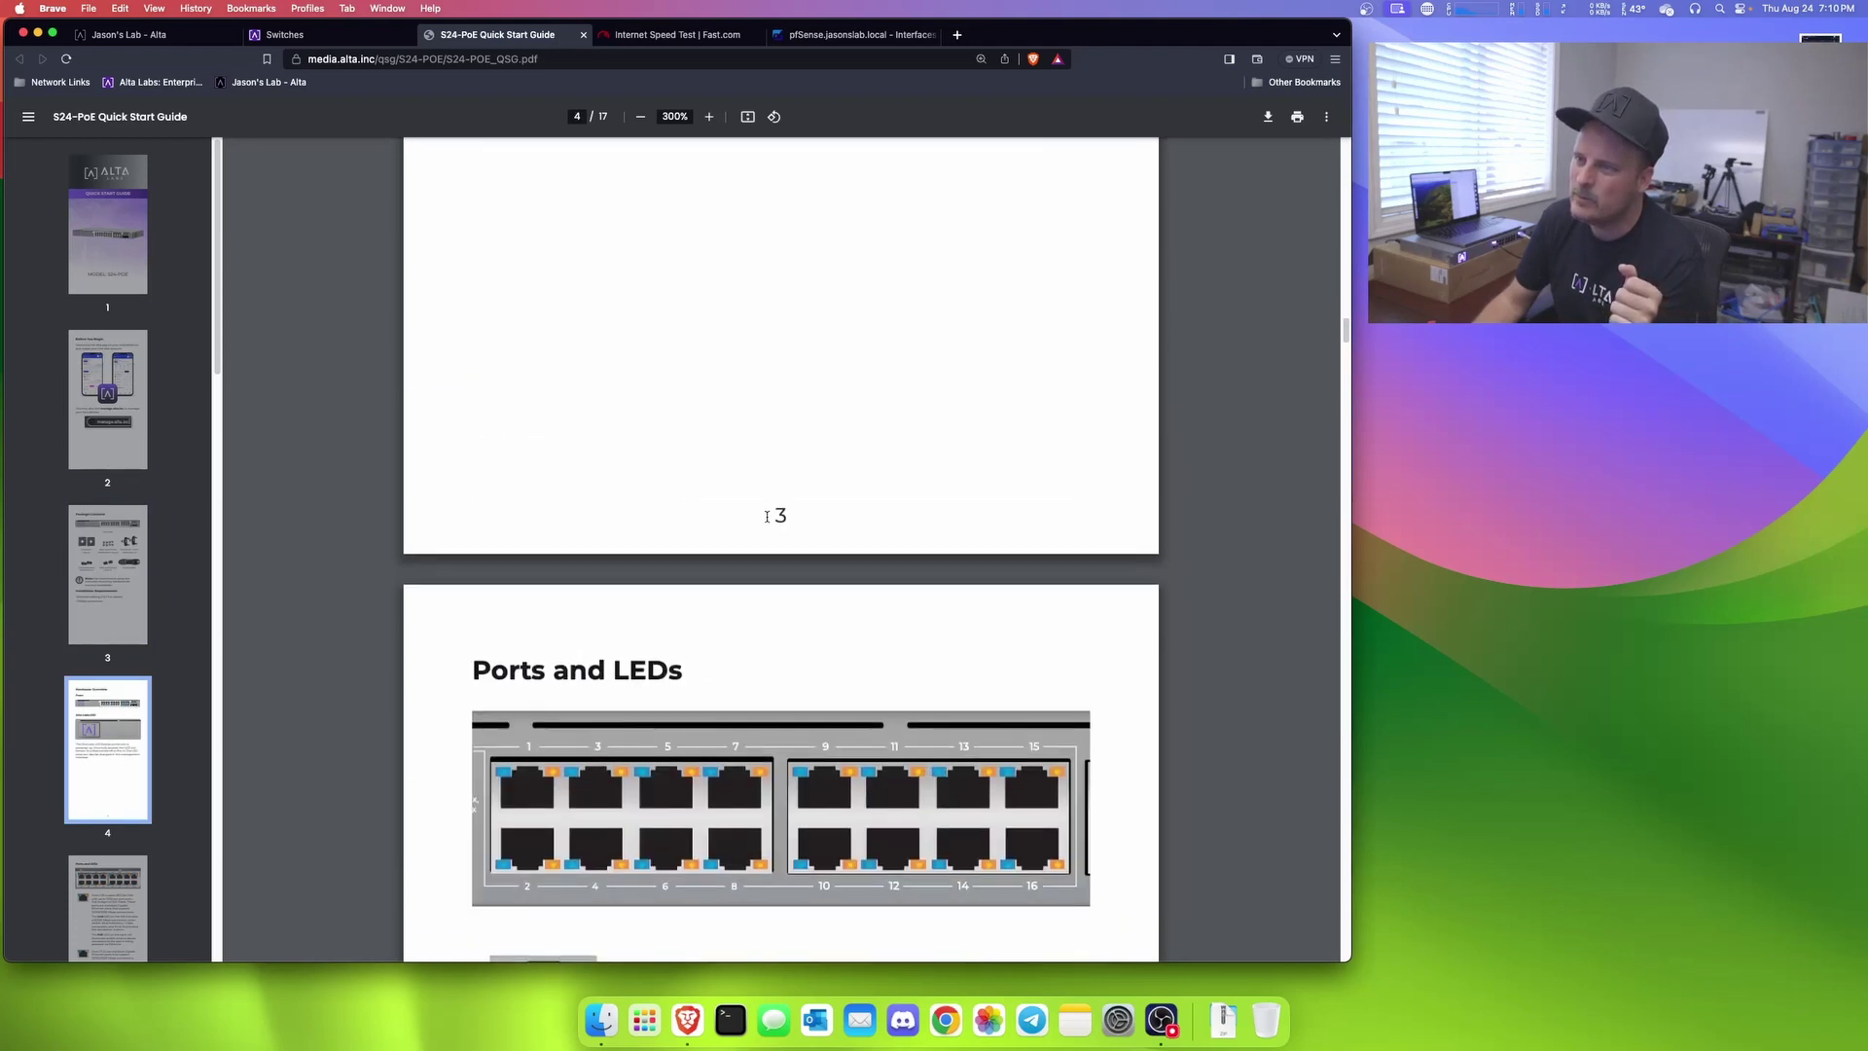
{"action": "scroll", "coordinate": [769, 530], "scroll_direction": "up", "scroll_amount": 4}
{"action": "scroll", "coordinate": [769, 529], "scroll_direction": "up", "scroll_amount": 3}
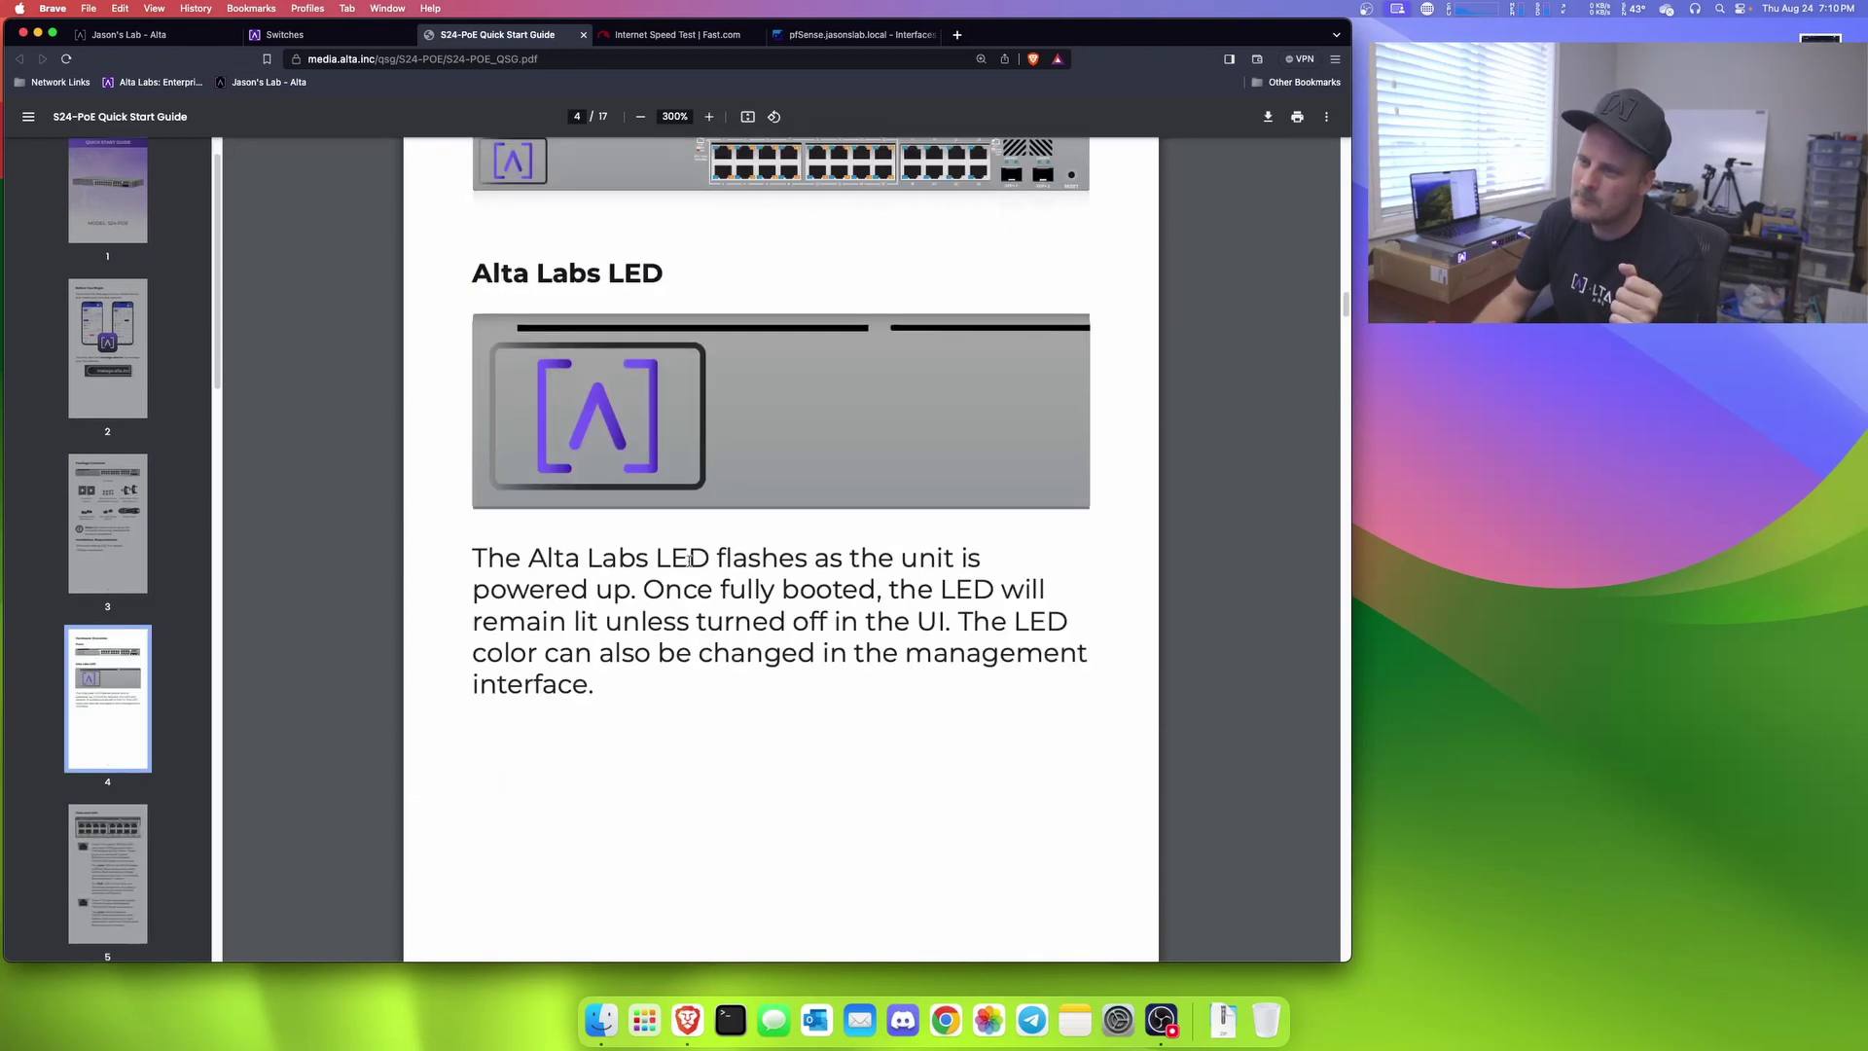
{"action": "left_click_drag", "start_coordinate": [478, 563], "coordinate": [963, 592]}
{"action": "left_click", "coordinate": [806, 590]}
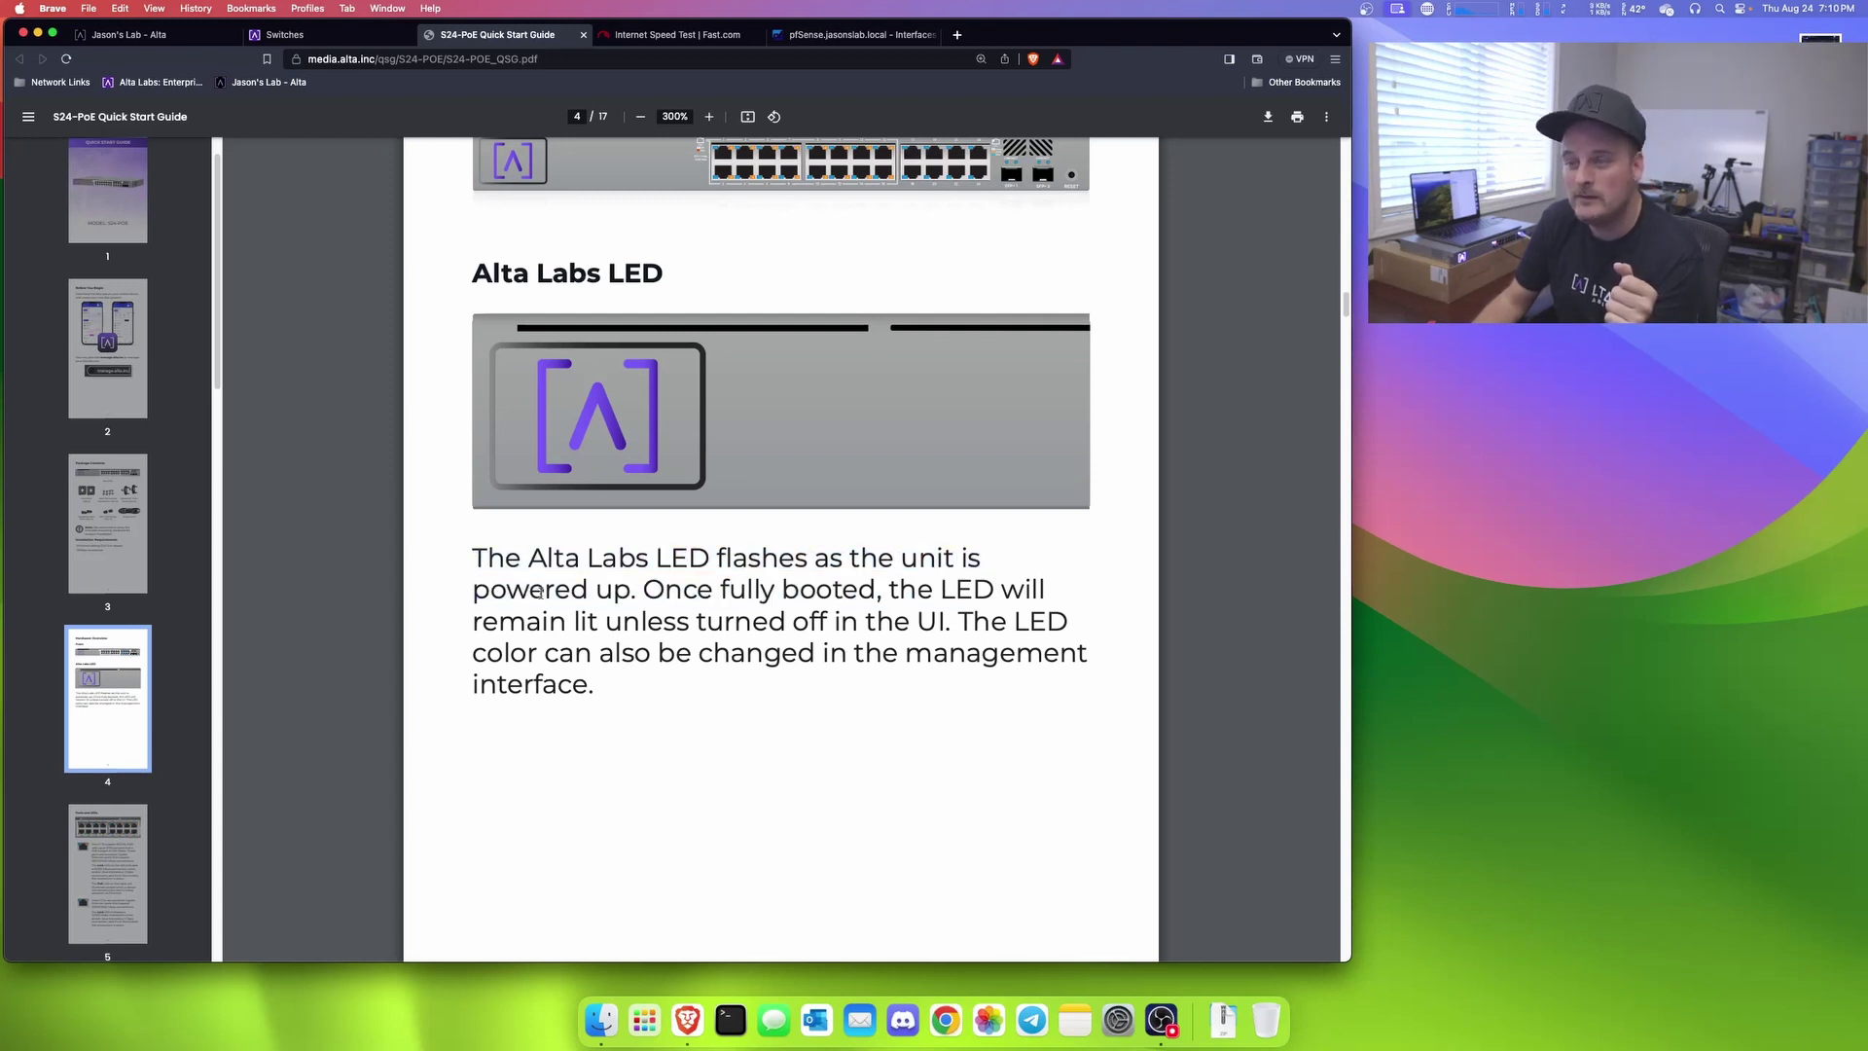
{"action": "left_click_drag", "start_coordinate": [584, 621], "coordinate": [945, 621]}
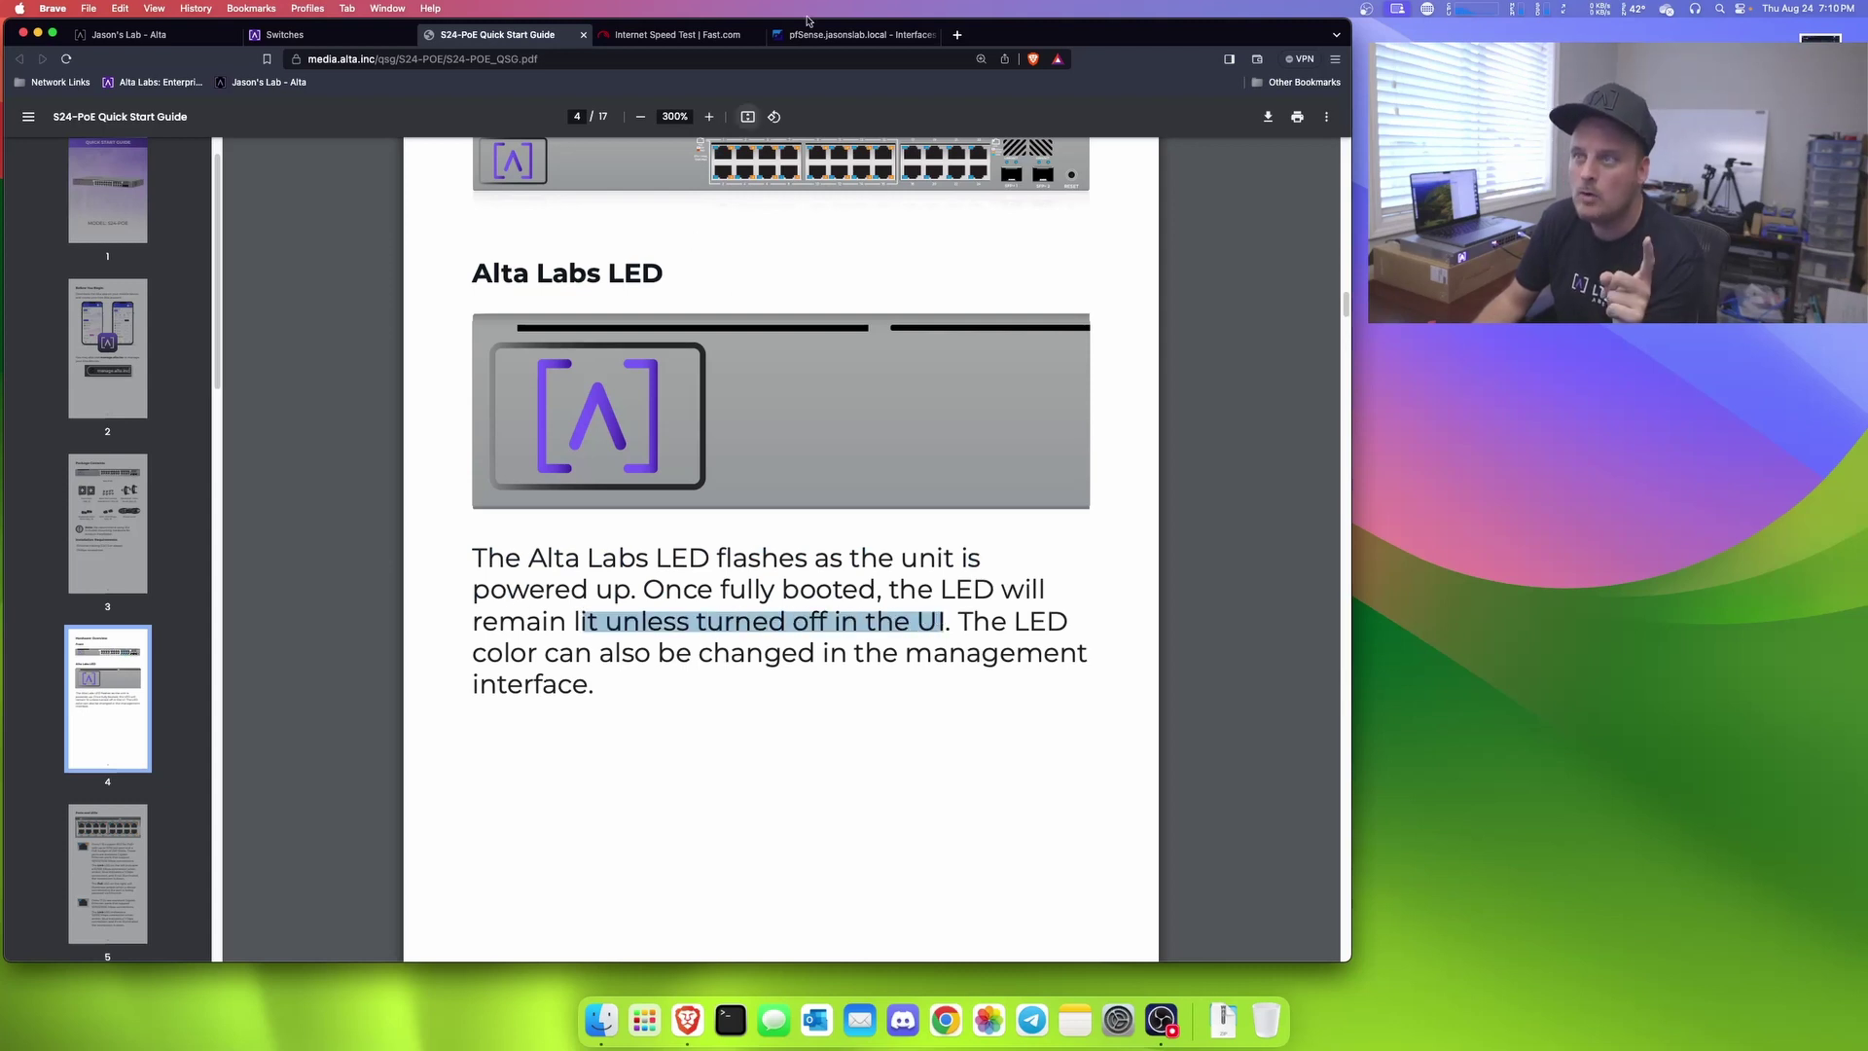
{"action": "left_click", "coordinate": [155, 32]}
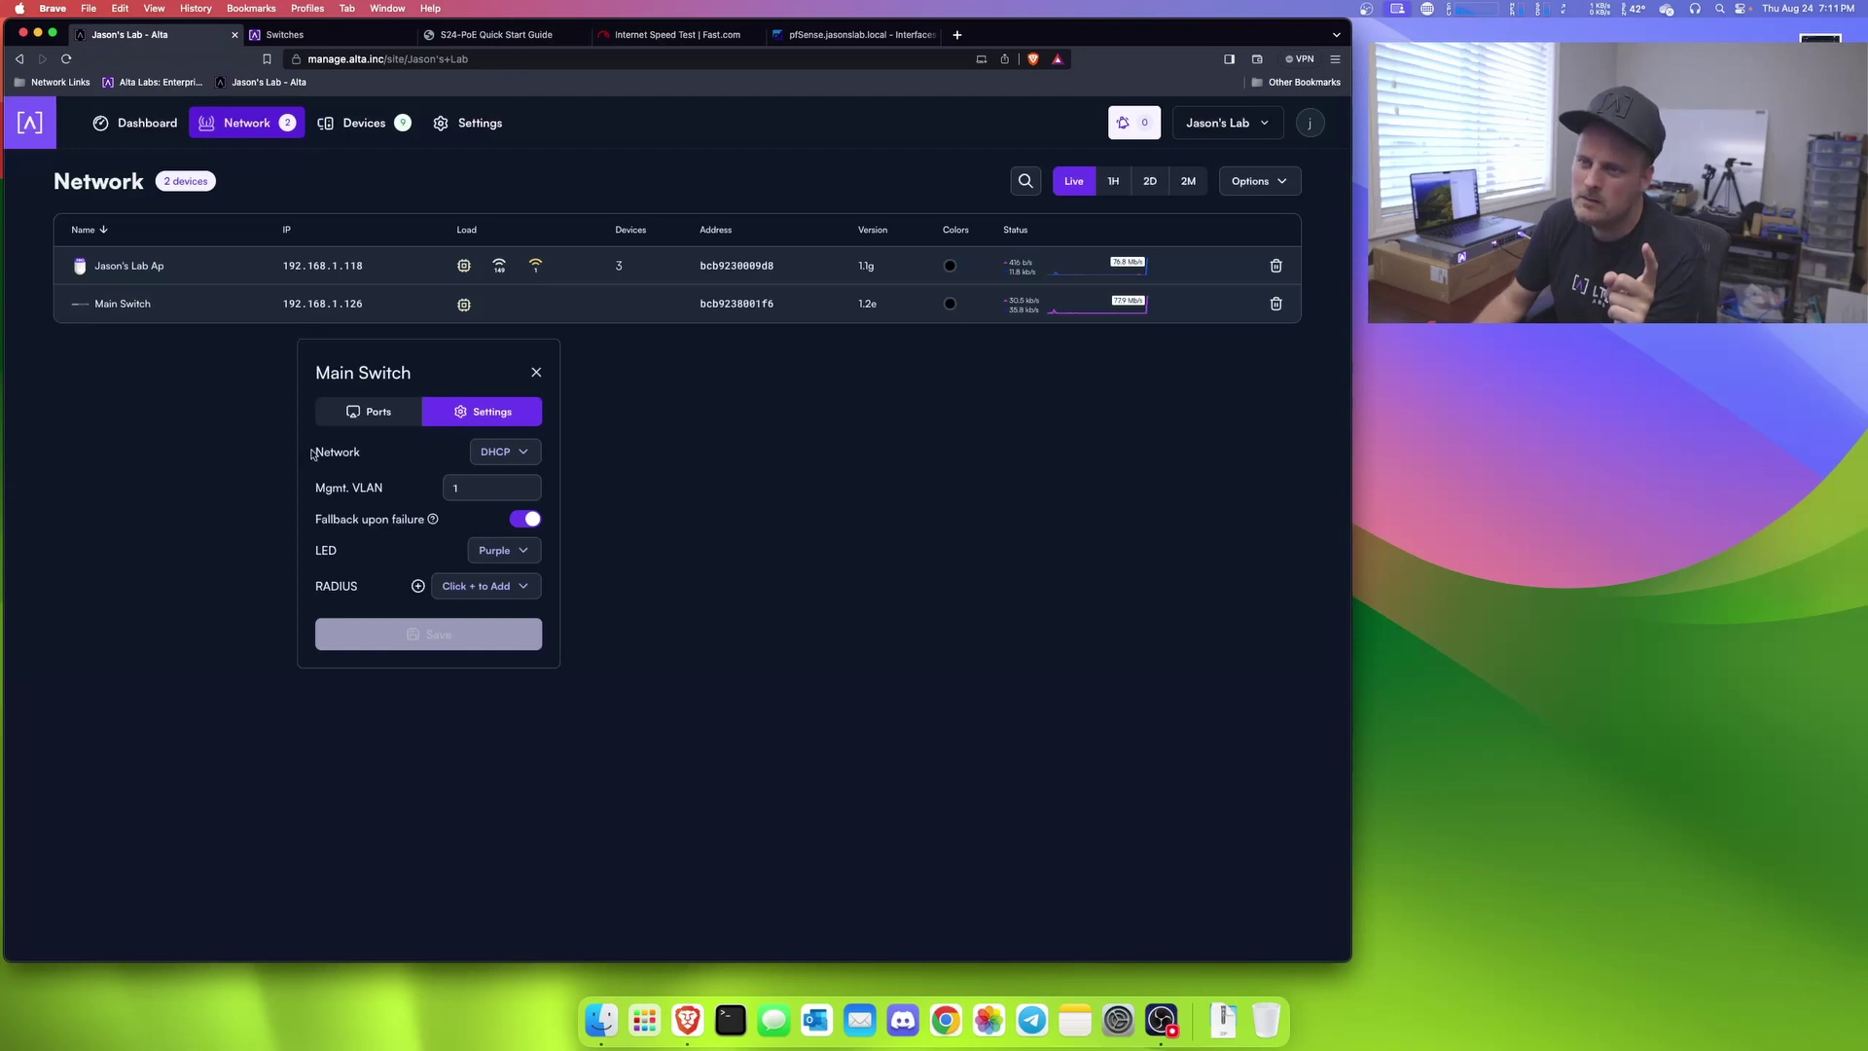
{"action": "left_click", "coordinate": [500, 549]}
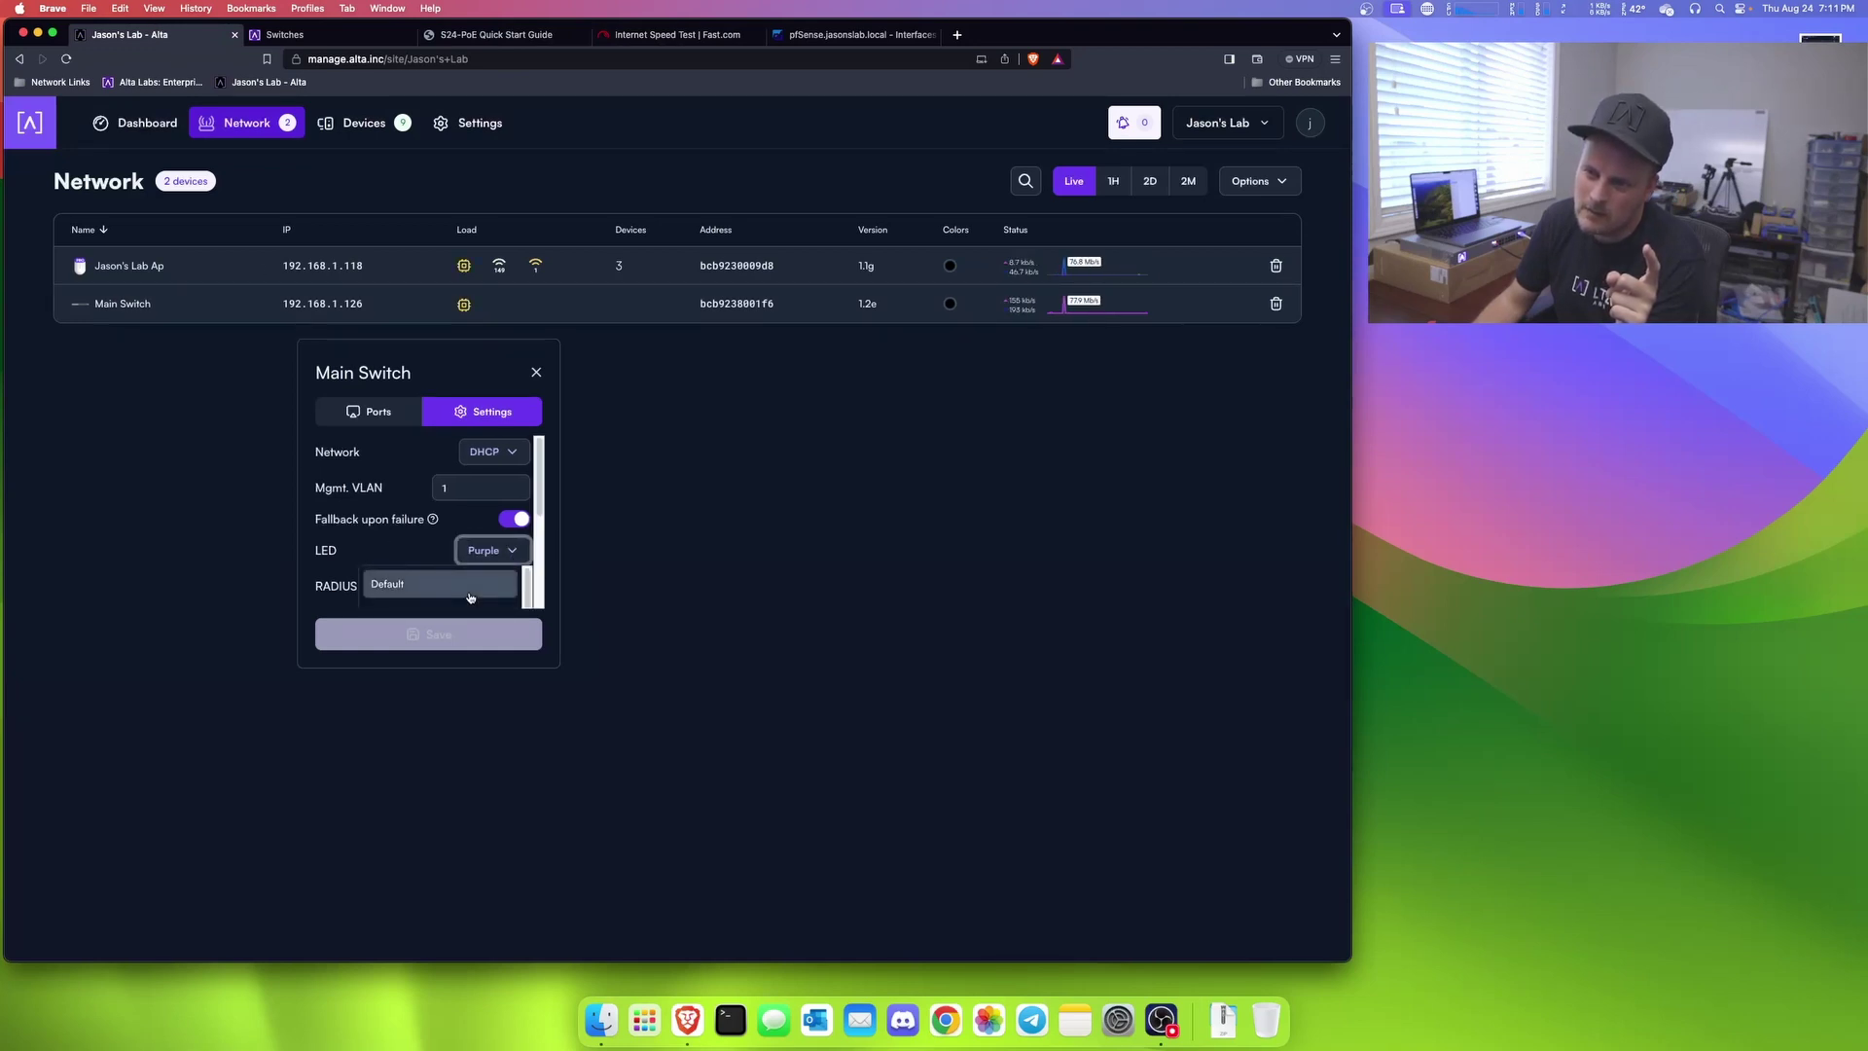
{"action": "scroll", "coordinate": [457, 595], "scroll_direction": "down", "scroll_amount": 5}
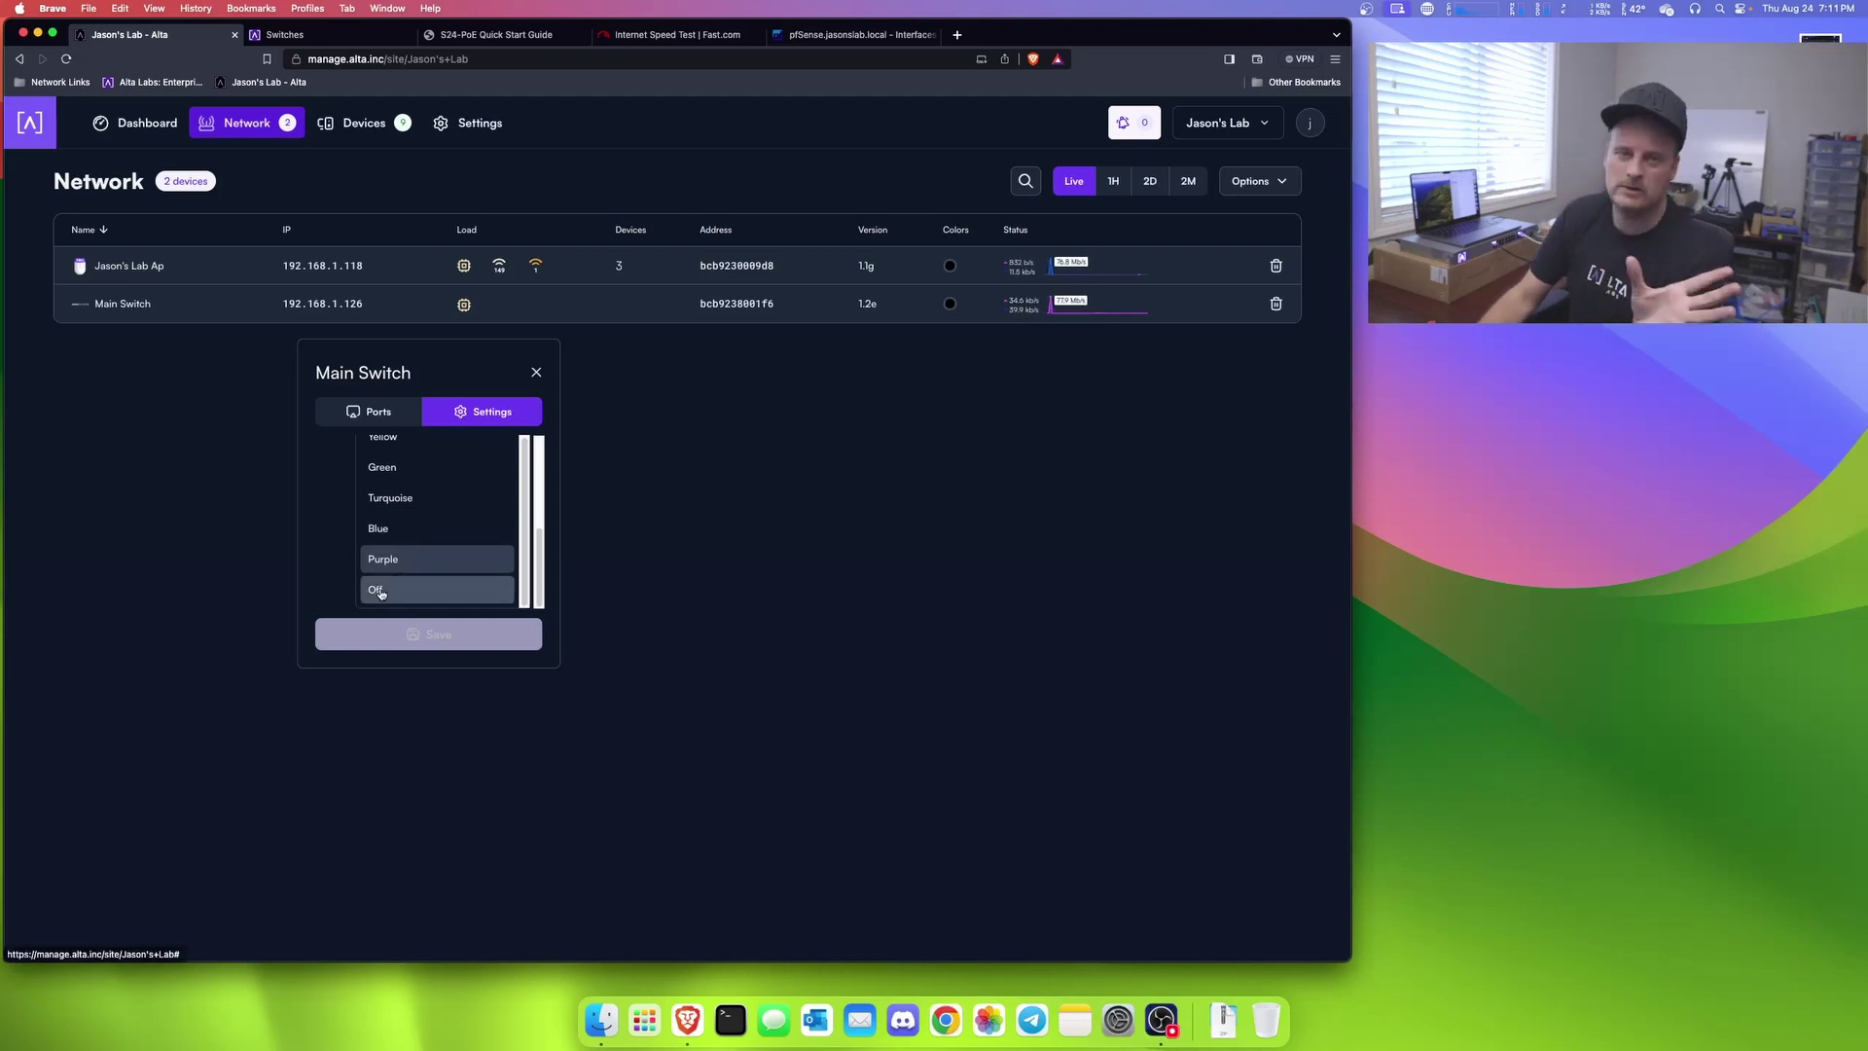
{"action": "left_click", "coordinate": [759, 587]}
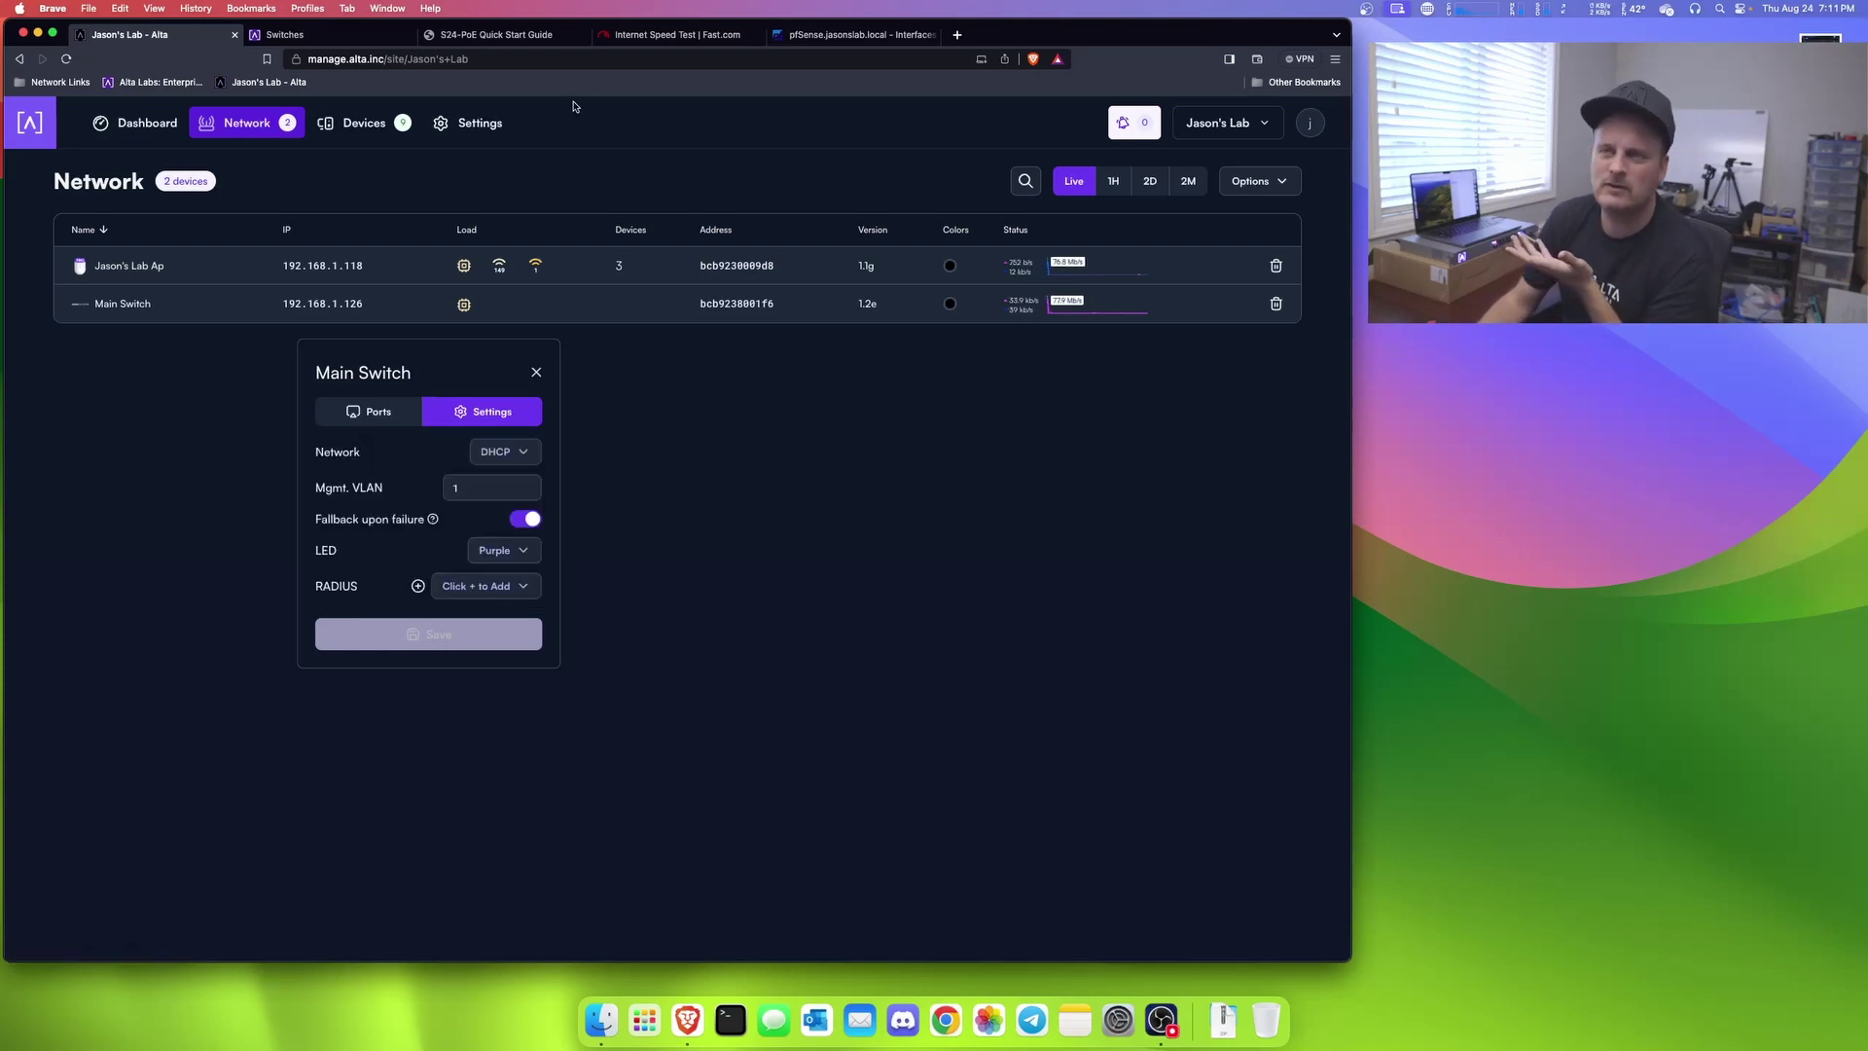
{"action": "left_click", "coordinate": [482, 38]}
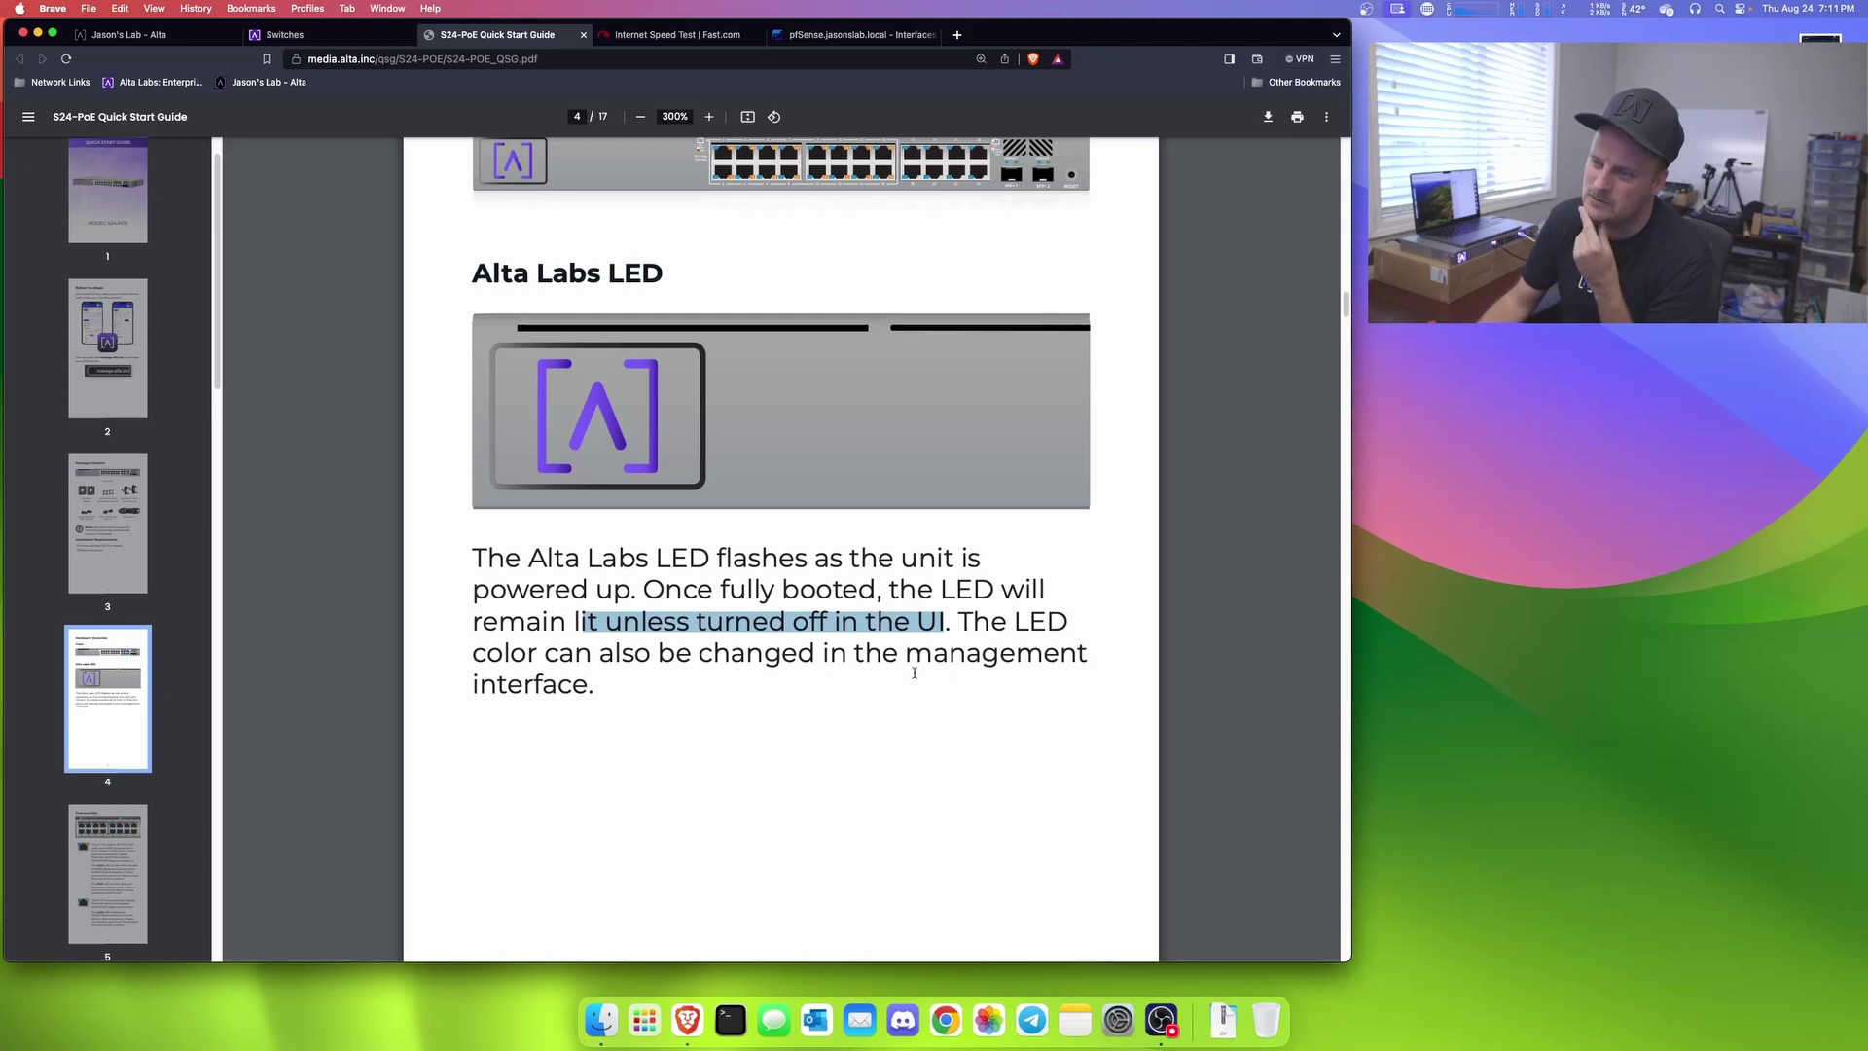
Step: Highlight the LED colour sentence, then Ports 1-16, PoE+ support and per-port power on page 5
{"action": "left_click_drag", "start_coordinate": [620, 696], "coordinate": [491, 650]}
{"action": "scroll", "coordinate": [604, 647], "scroll_direction": "down", "scroll_amount": 15}
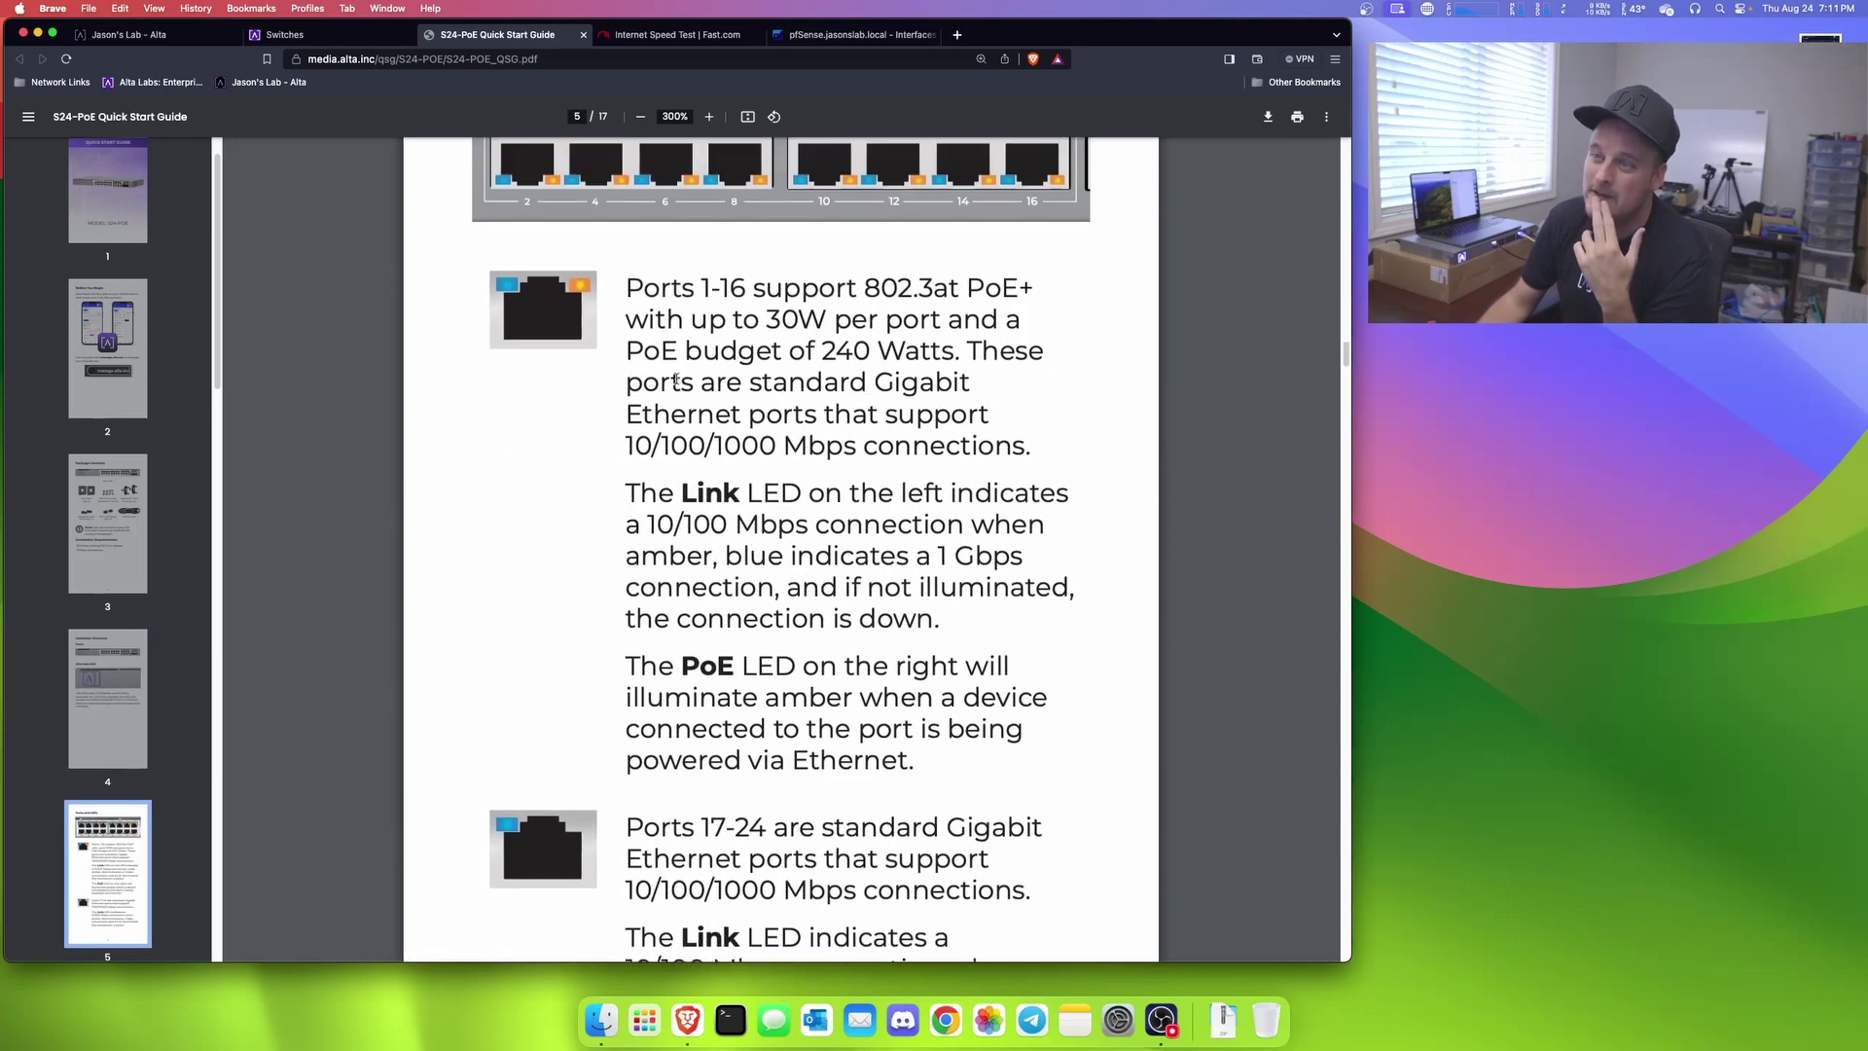
{"action": "left_click_drag", "start_coordinate": [628, 288], "coordinate": [750, 289]}
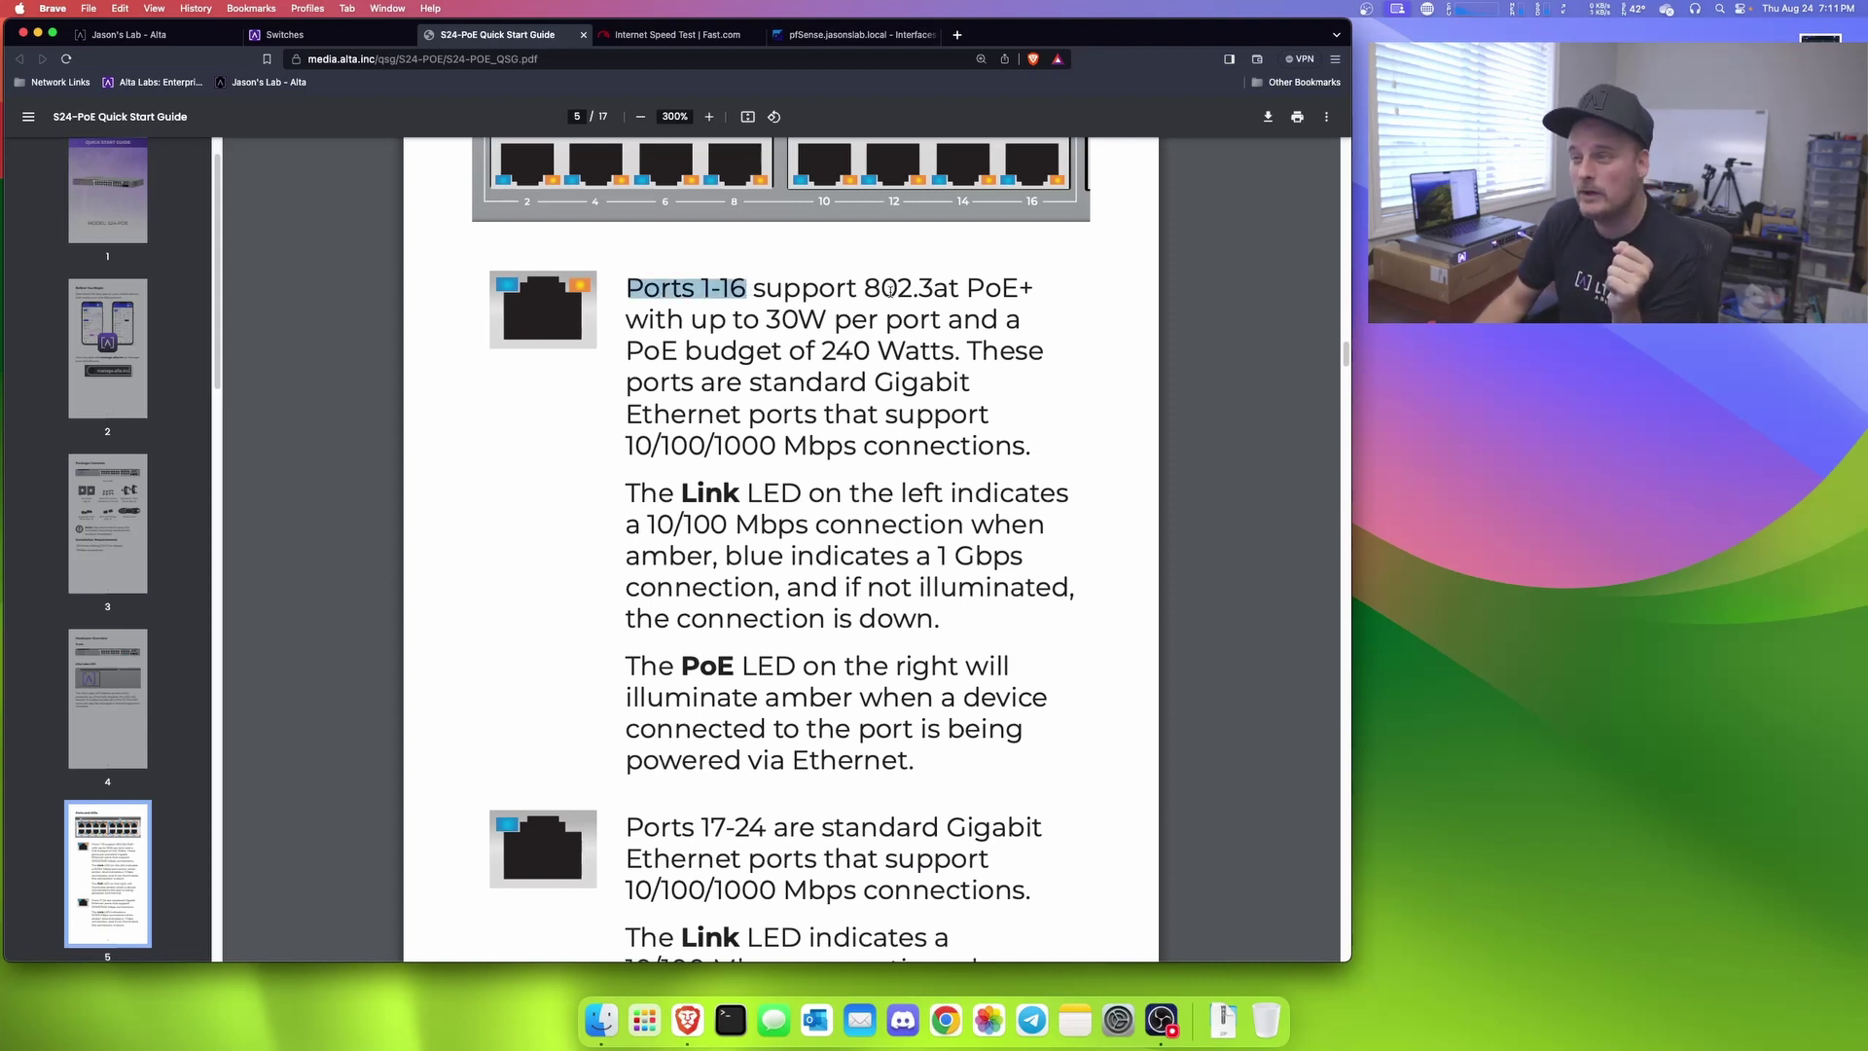
{"action": "left_click_drag", "start_coordinate": [968, 288], "coordinate": [1057, 295]}
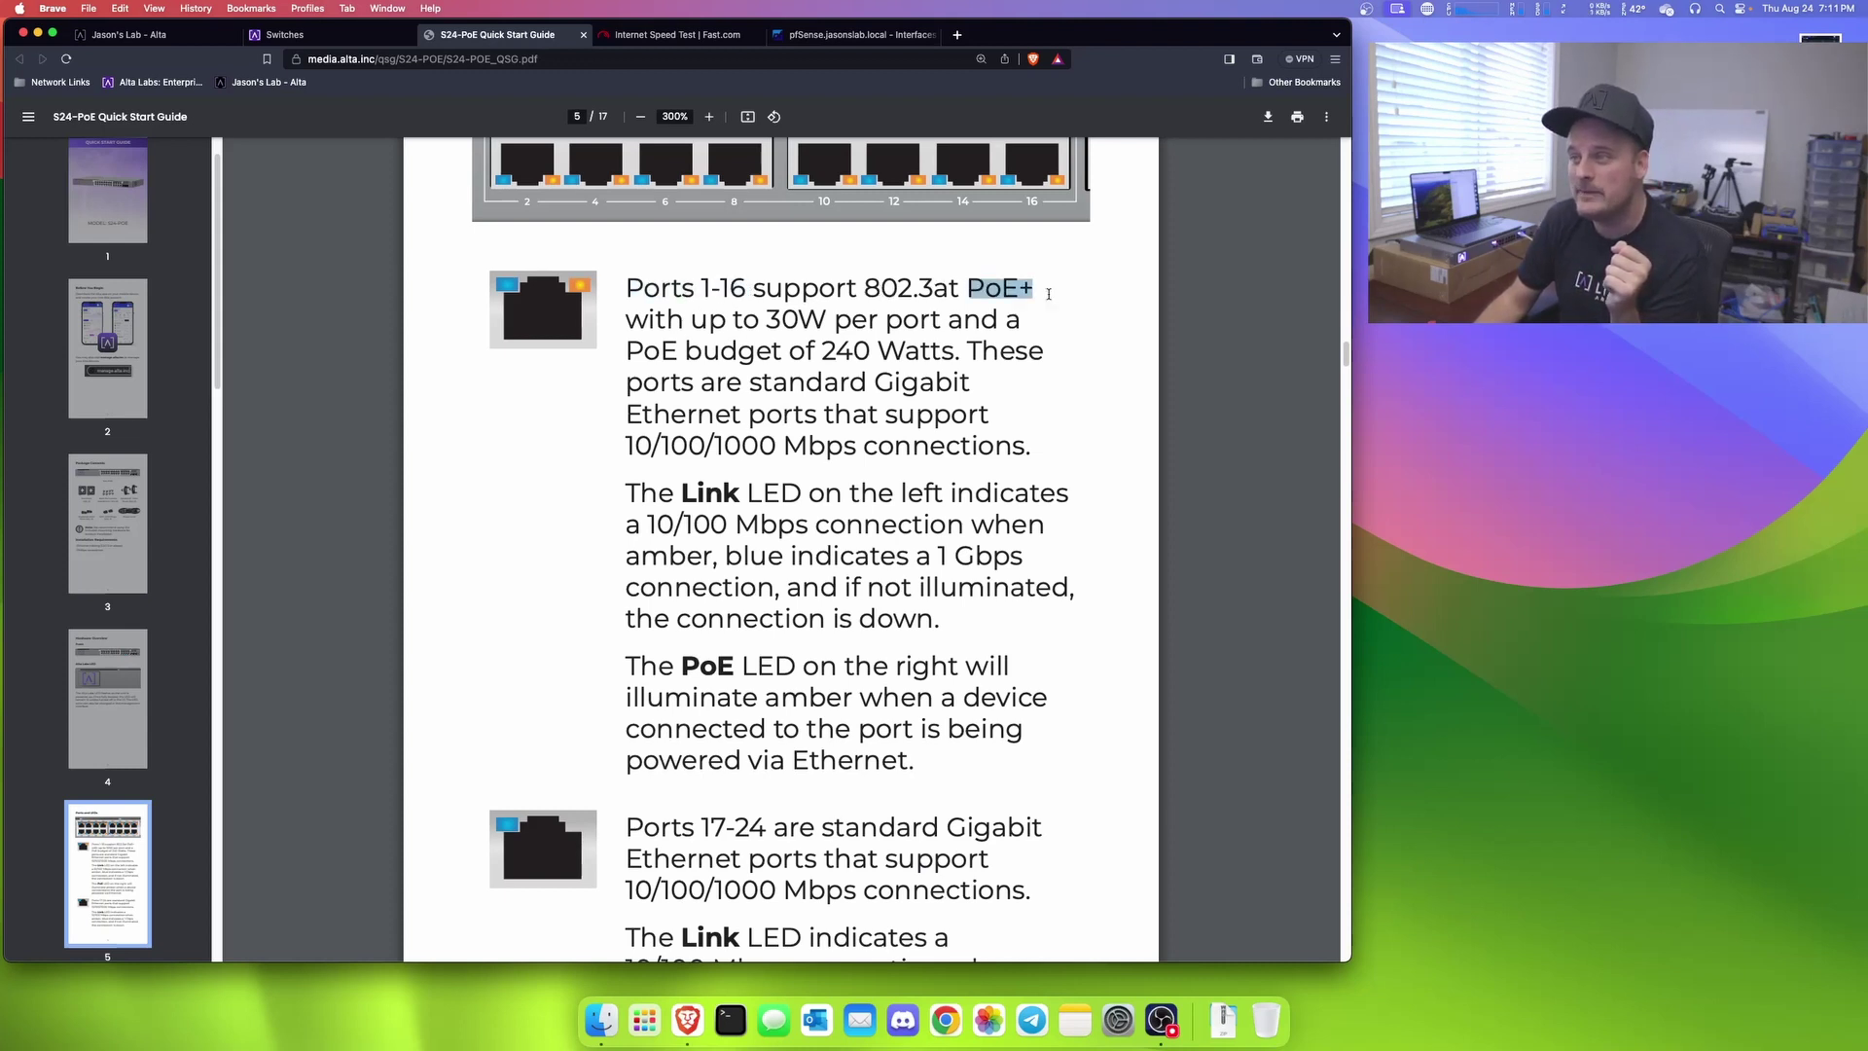
{"action": "left_click_drag", "start_coordinate": [834, 315], "coordinate": [628, 288]}
{"action": "left_click", "coordinate": [886, 321]}
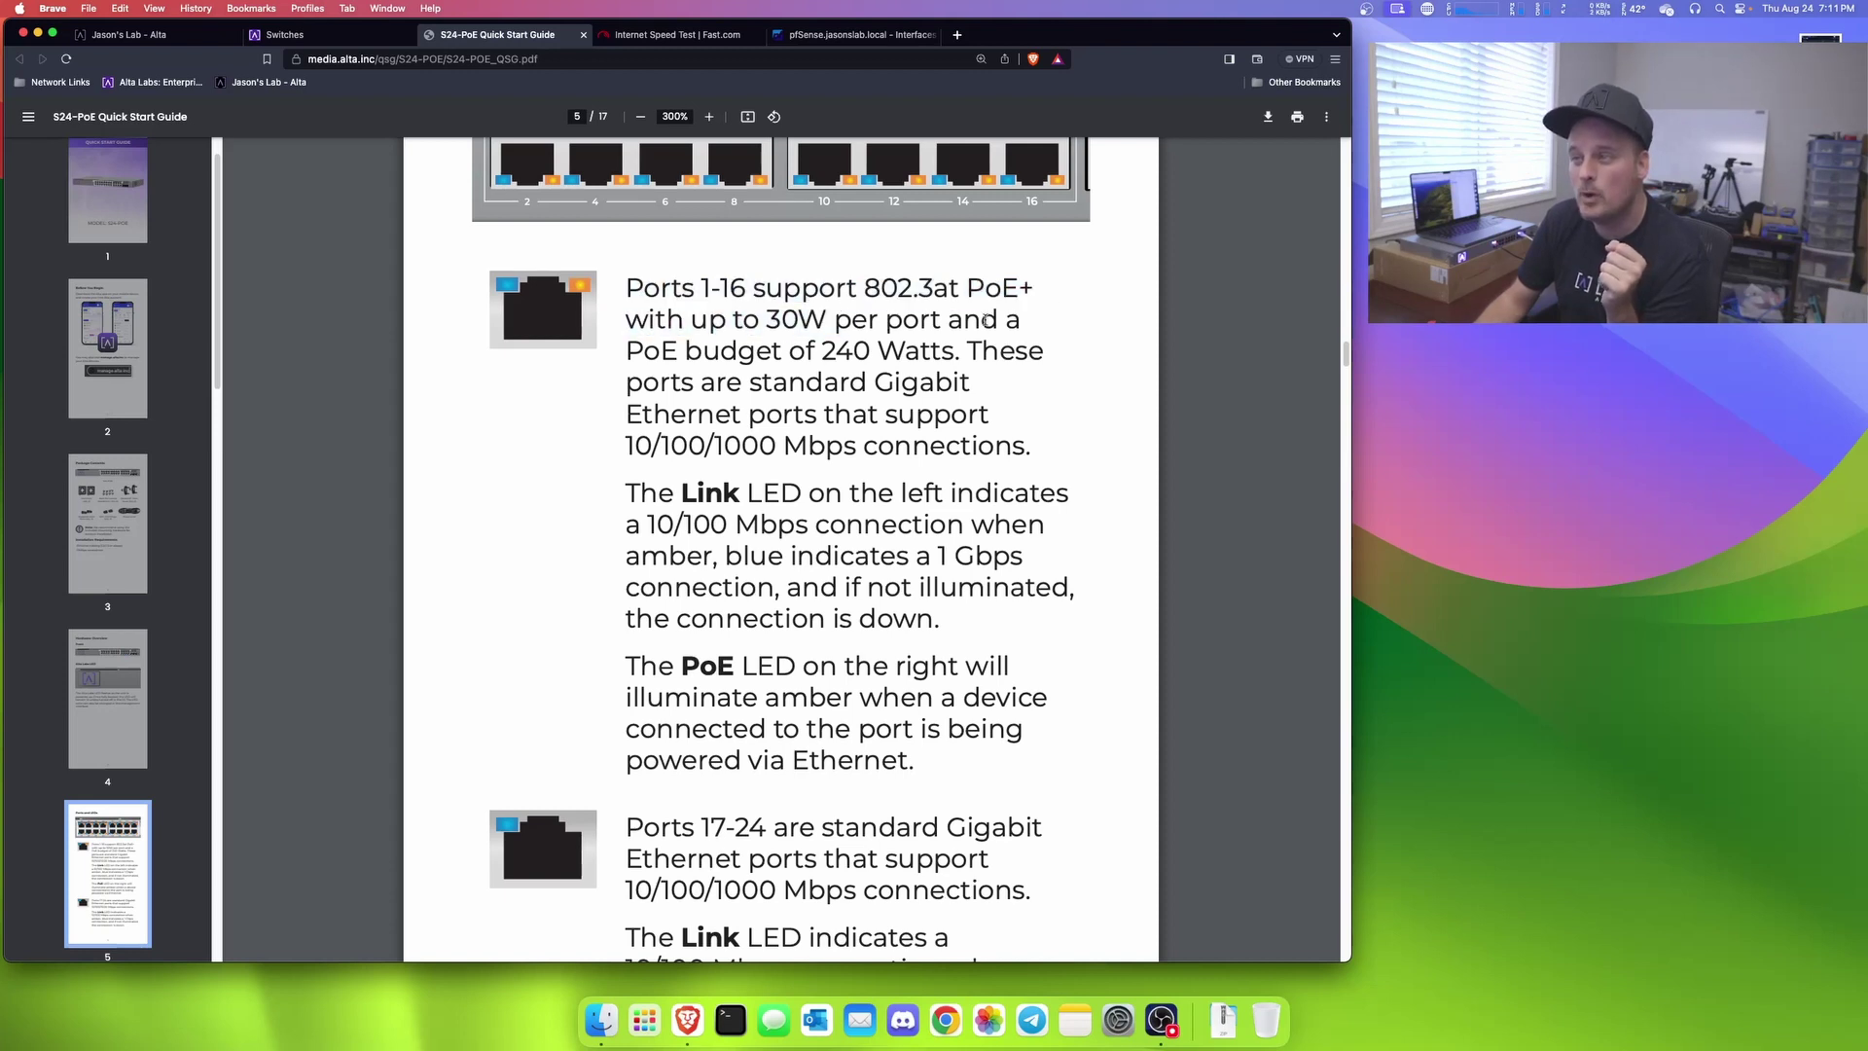
Step: Highlight the 240 W PoE budget, 10/100 and 1 Gbps Link LED lines, and the PoE LED description
{"action": "left_click_drag", "start_coordinate": [629, 358], "coordinate": [976, 358]}
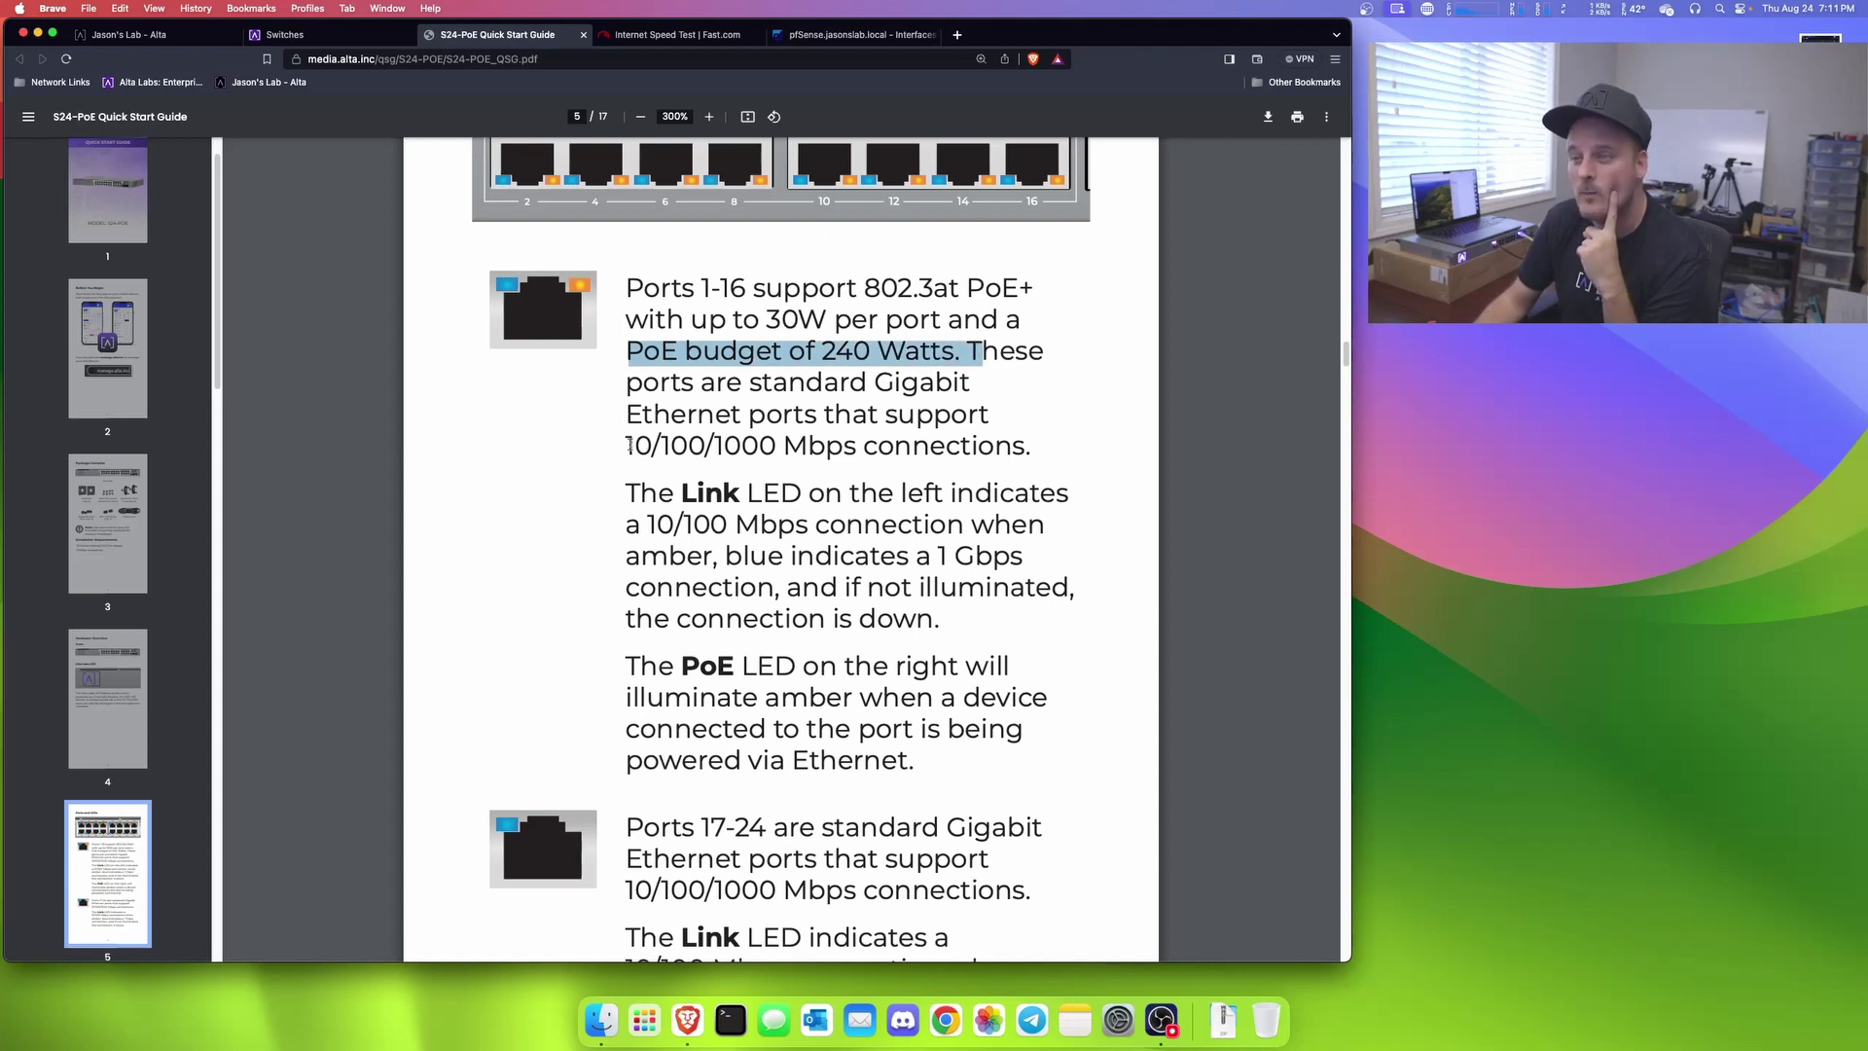
{"action": "left_click_drag", "start_coordinate": [628, 445], "coordinate": [683, 445]}
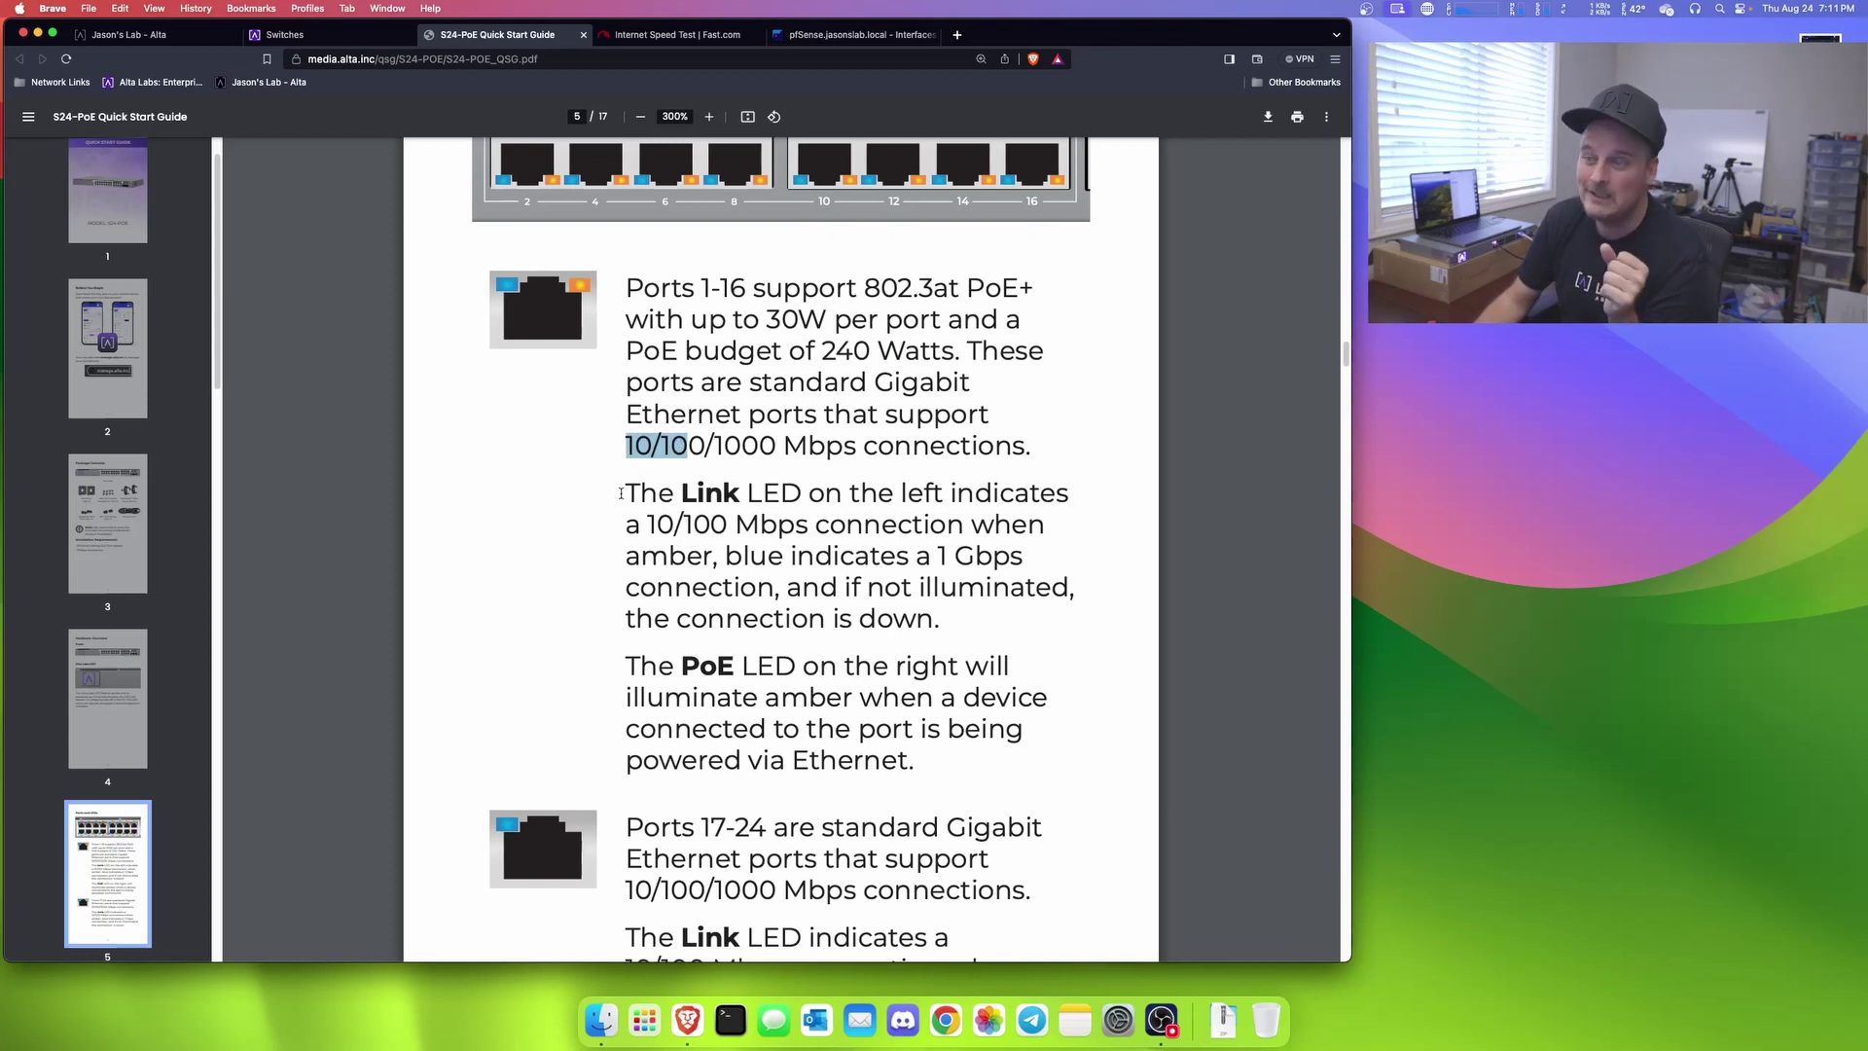
{"action": "left_click_drag", "start_coordinate": [621, 493], "coordinate": [711, 524]}
{"action": "left_click", "coordinate": [722, 522]}
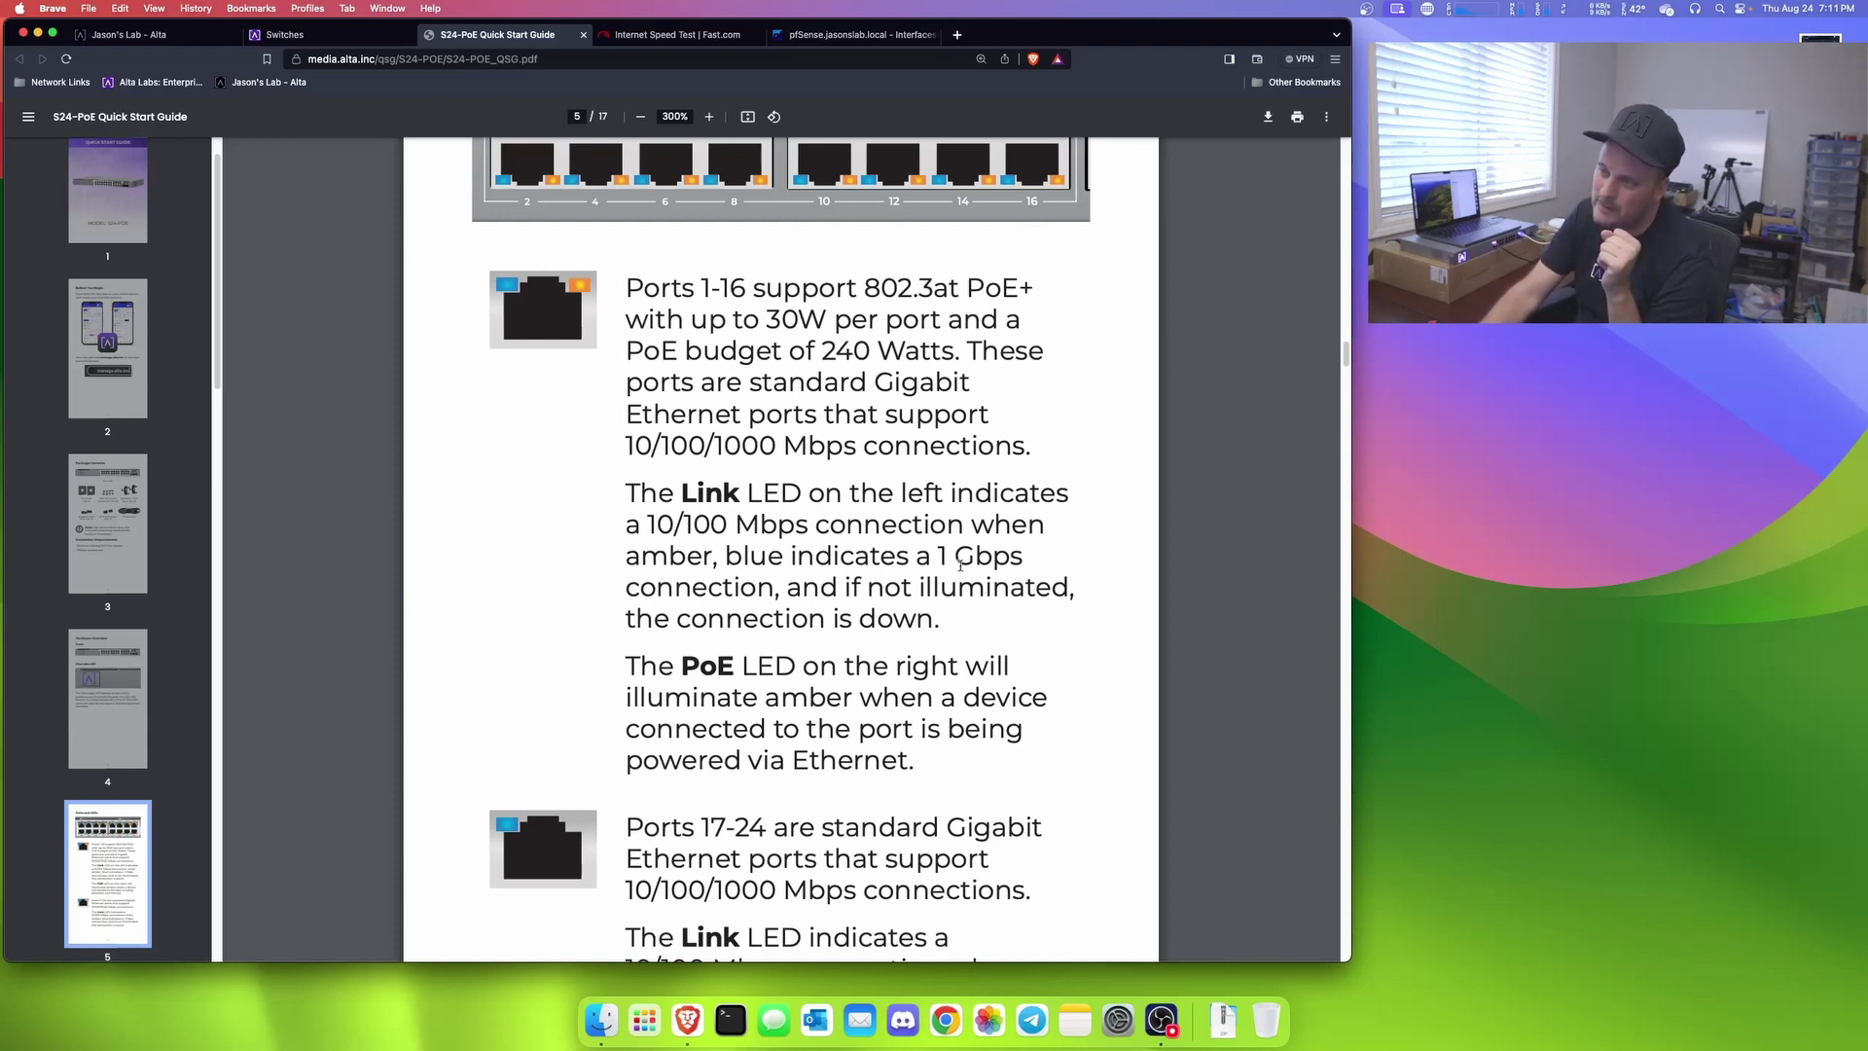
{"action": "left_click_drag", "start_coordinate": [968, 565], "coordinate": [936, 564]}
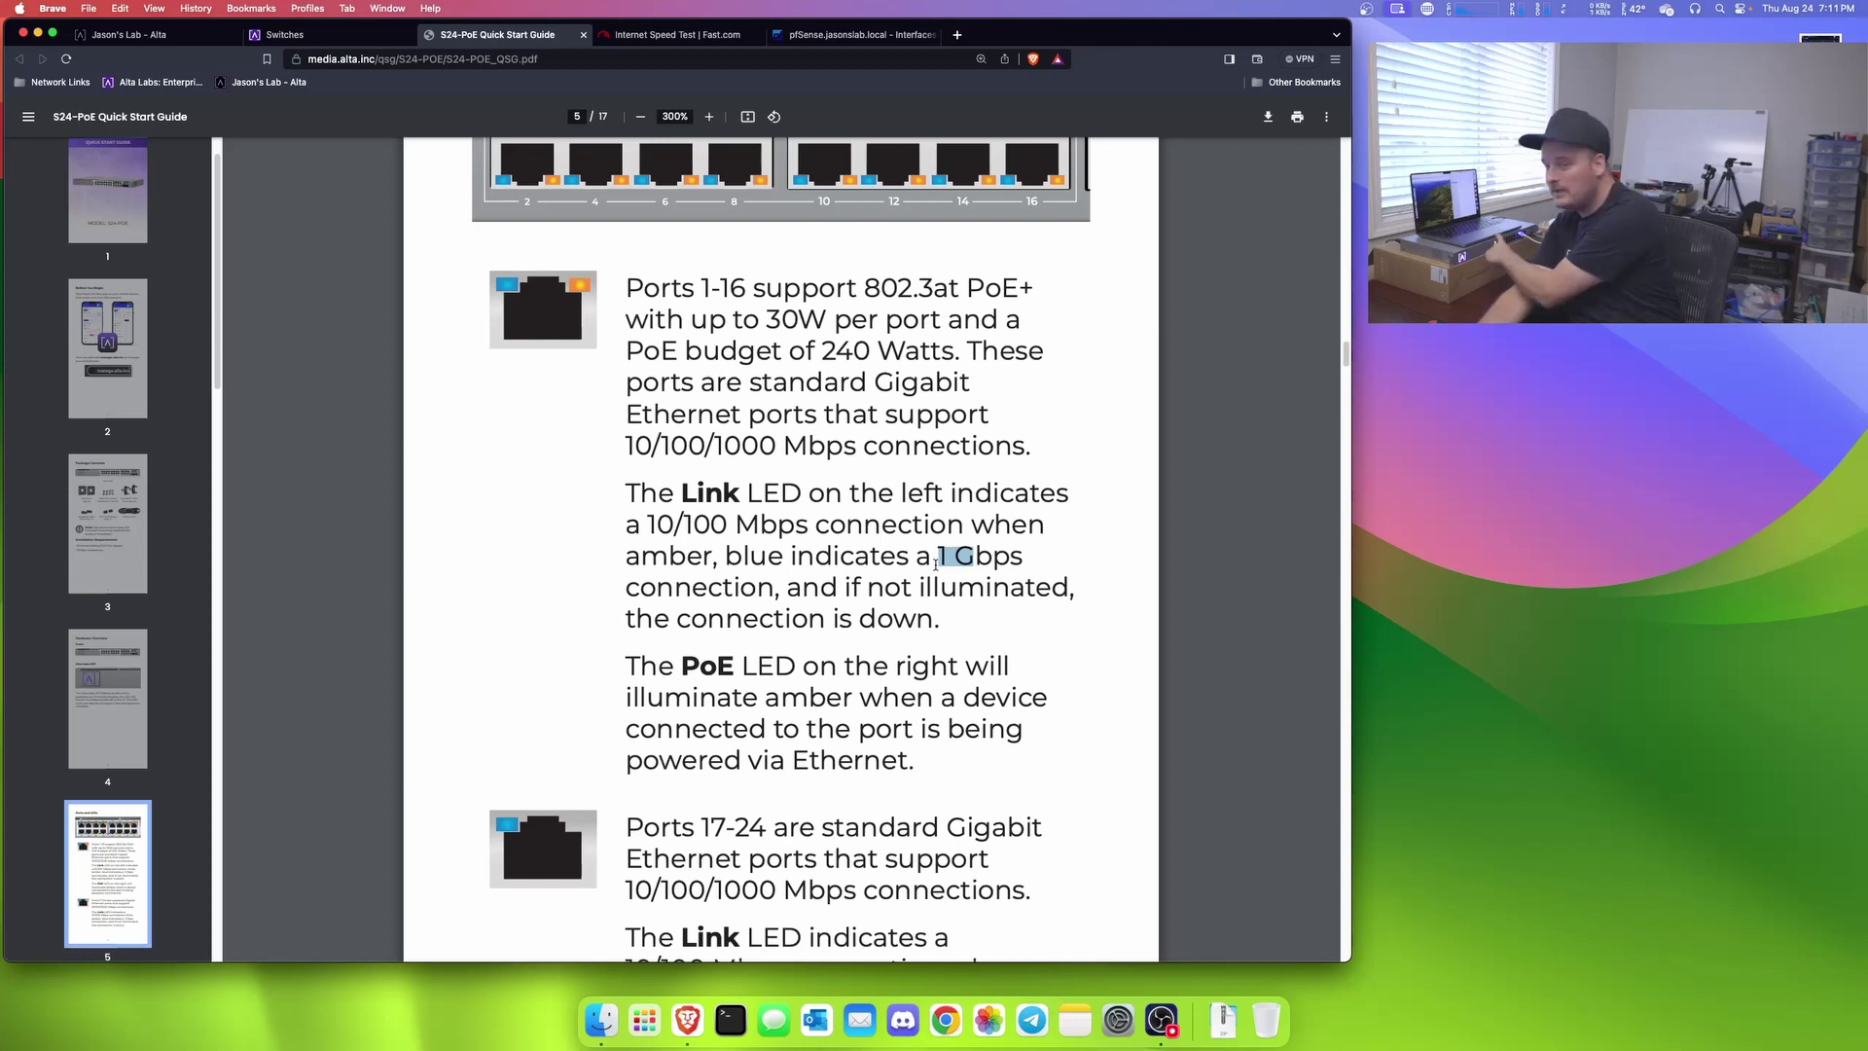
{"action": "left_click_drag", "start_coordinate": [626, 662], "coordinate": [958, 664]}
{"action": "left_click", "coordinate": [870, 695]}
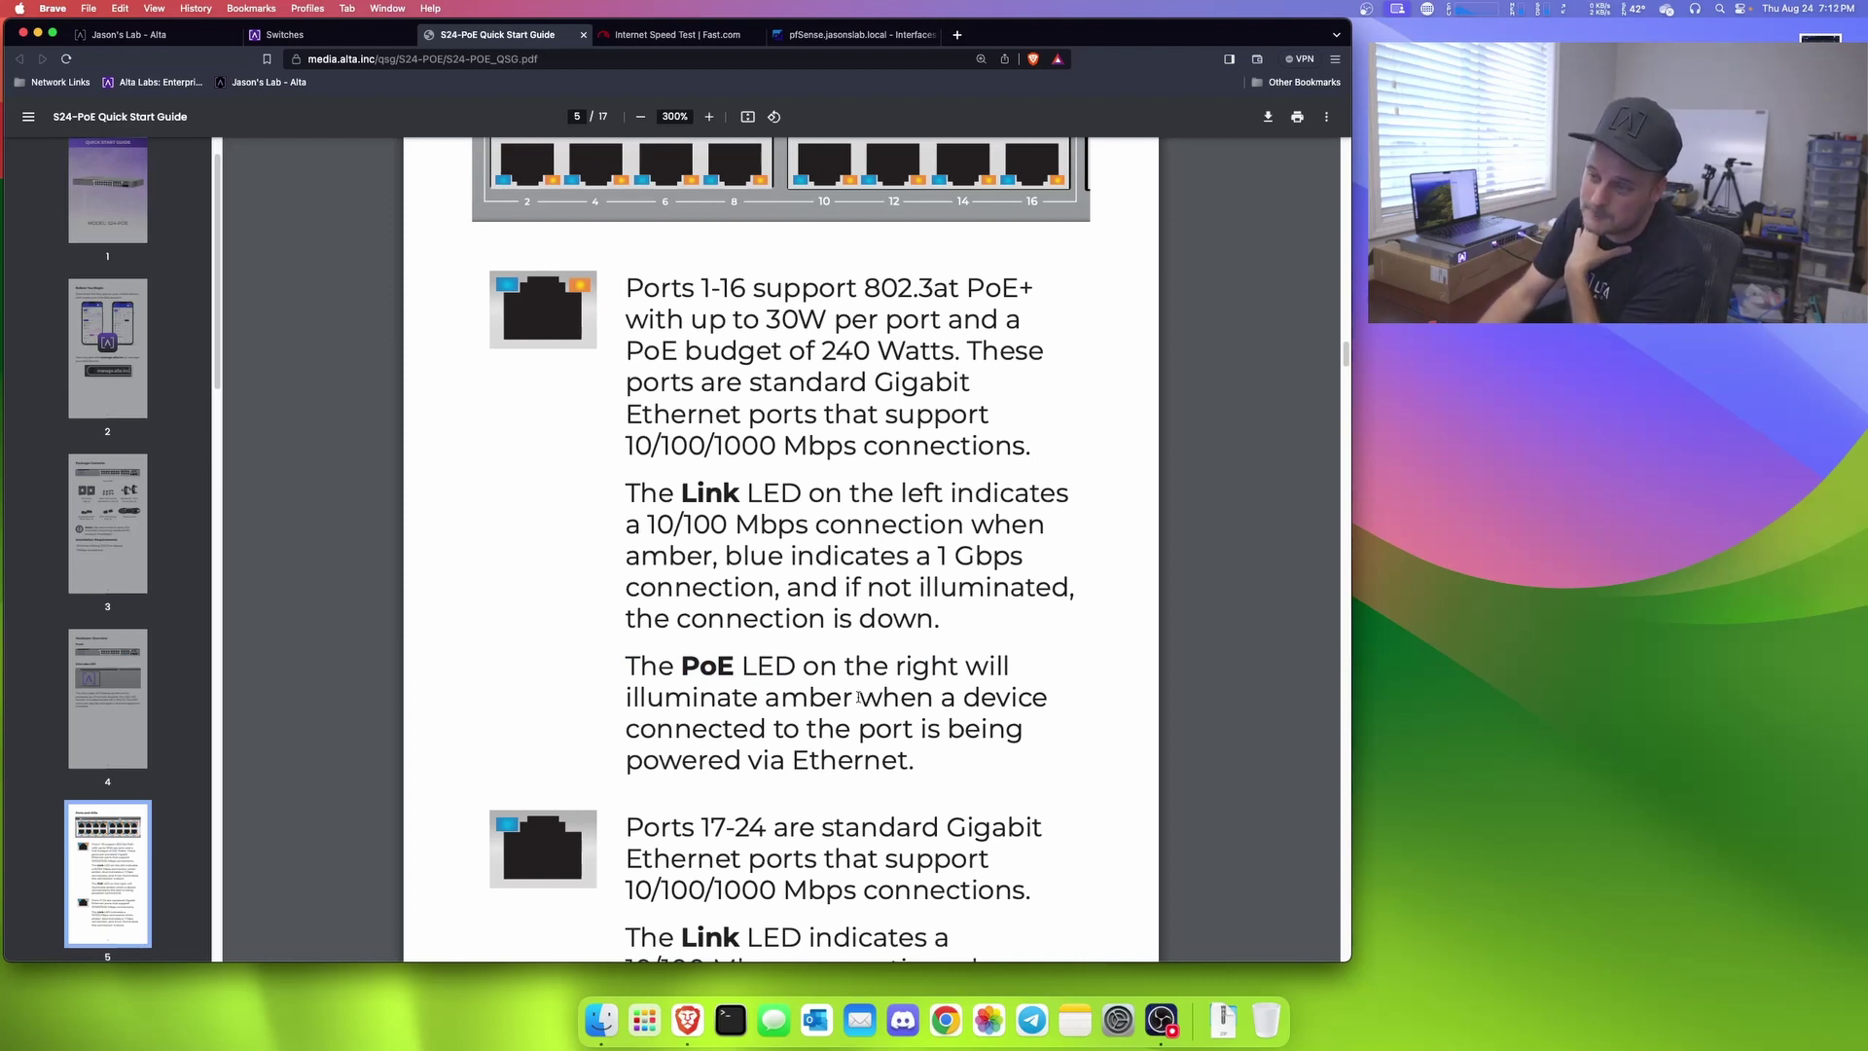
{"action": "scroll", "coordinate": [859, 695], "scroll_direction": "down", "scroll_amount": 5}
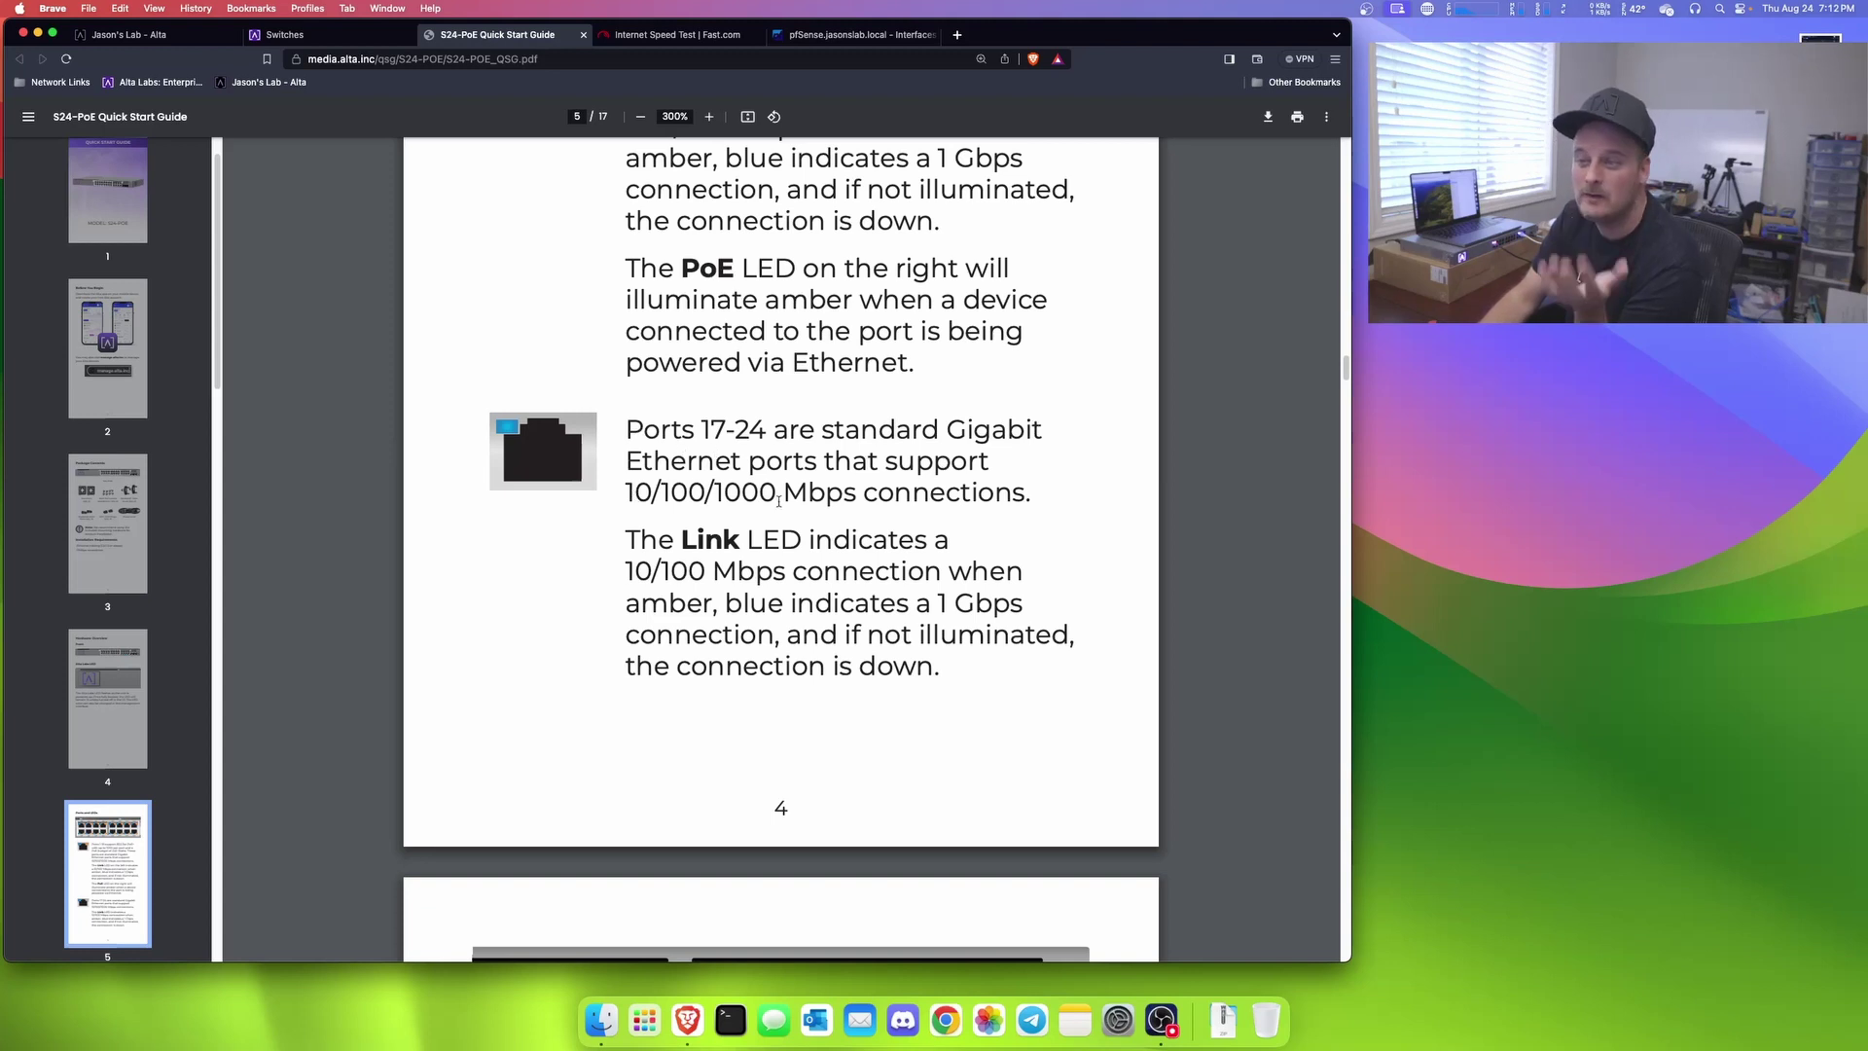
Step: Scroll down to page 6's SFP+ ports diagram and description
{"action": "scroll", "coordinate": [879, 505], "scroll_direction": "down", "scroll_amount": 8}
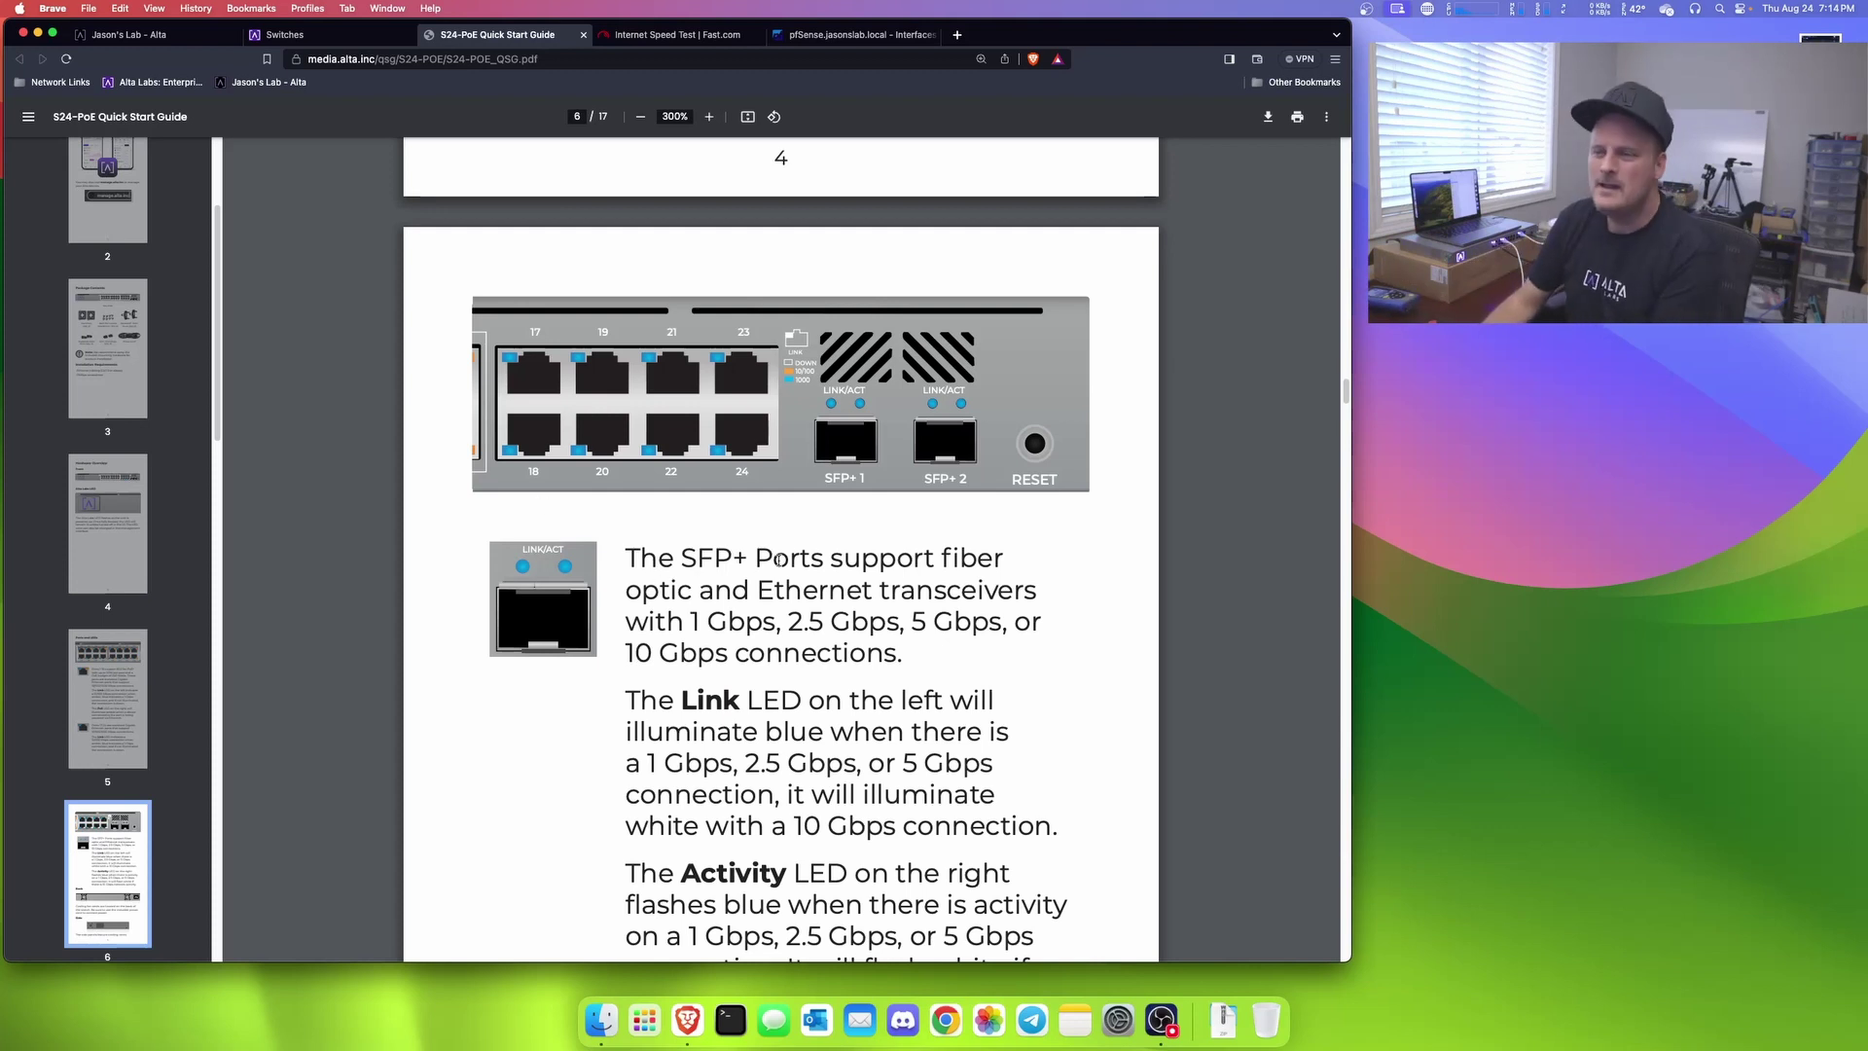
Step: Page through the guide's mounting, setup, spec and compliance pages, then return to the Alta controller
{"action": "scroll", "coordinate": [782, 559], "scroll_direction": "down", "scroll_amount": 2}
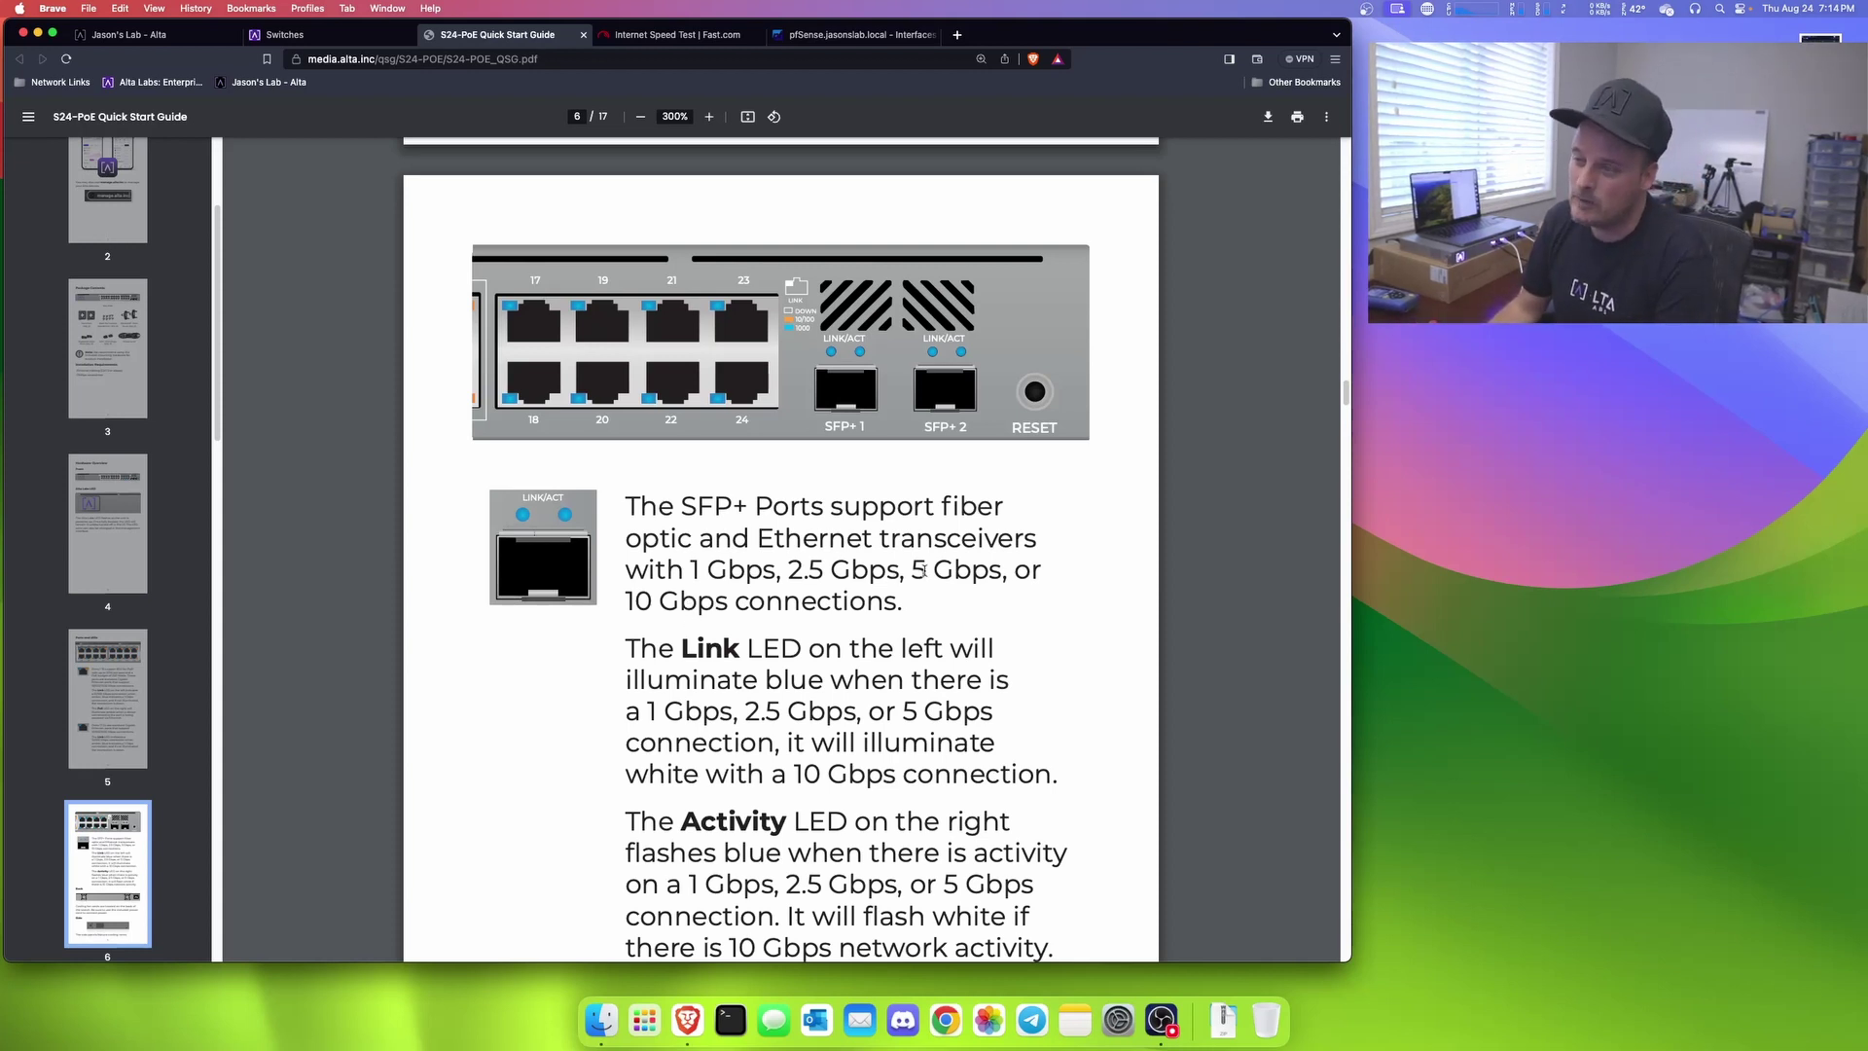
{"action": "scroll", "coordinate": [925, 570], "scroll_direction": "down", "scroll_amount": 20}
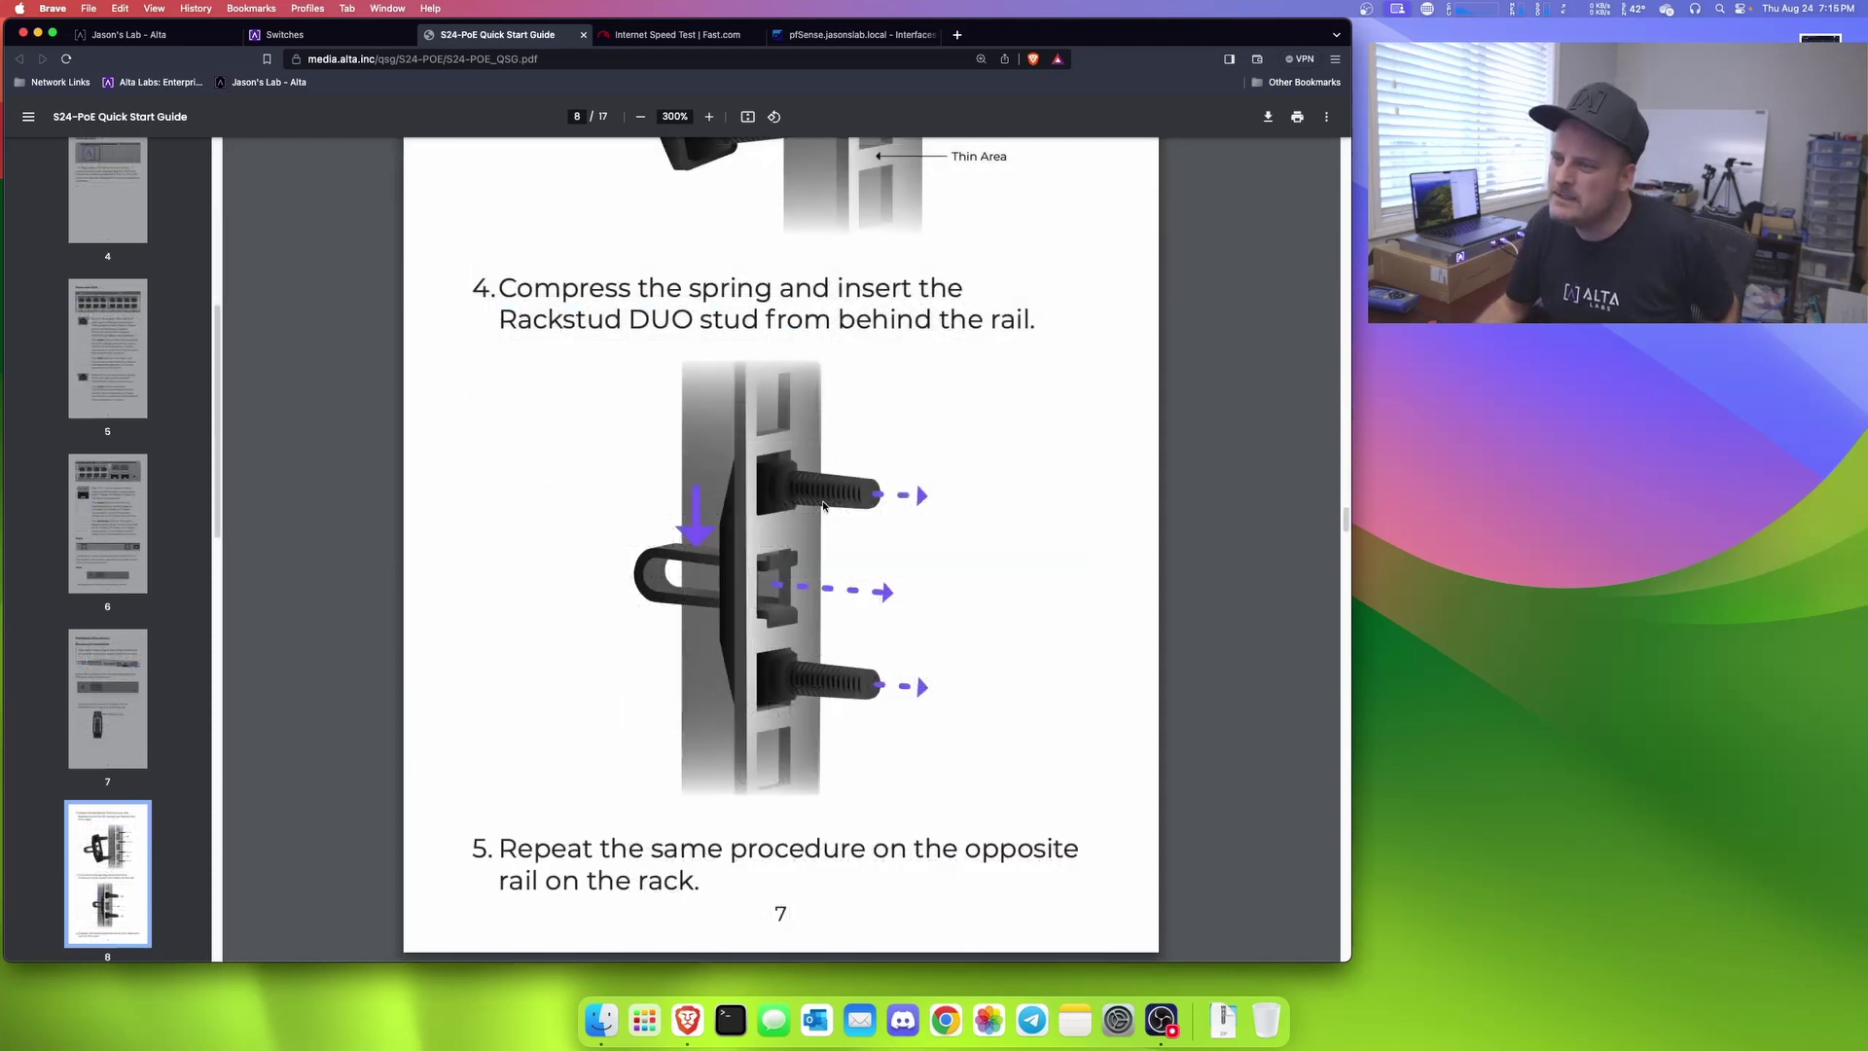
{"action": "scroll", "coordinate": [824, 505], "scroll_direction": "down", "scroll_amount": 6}
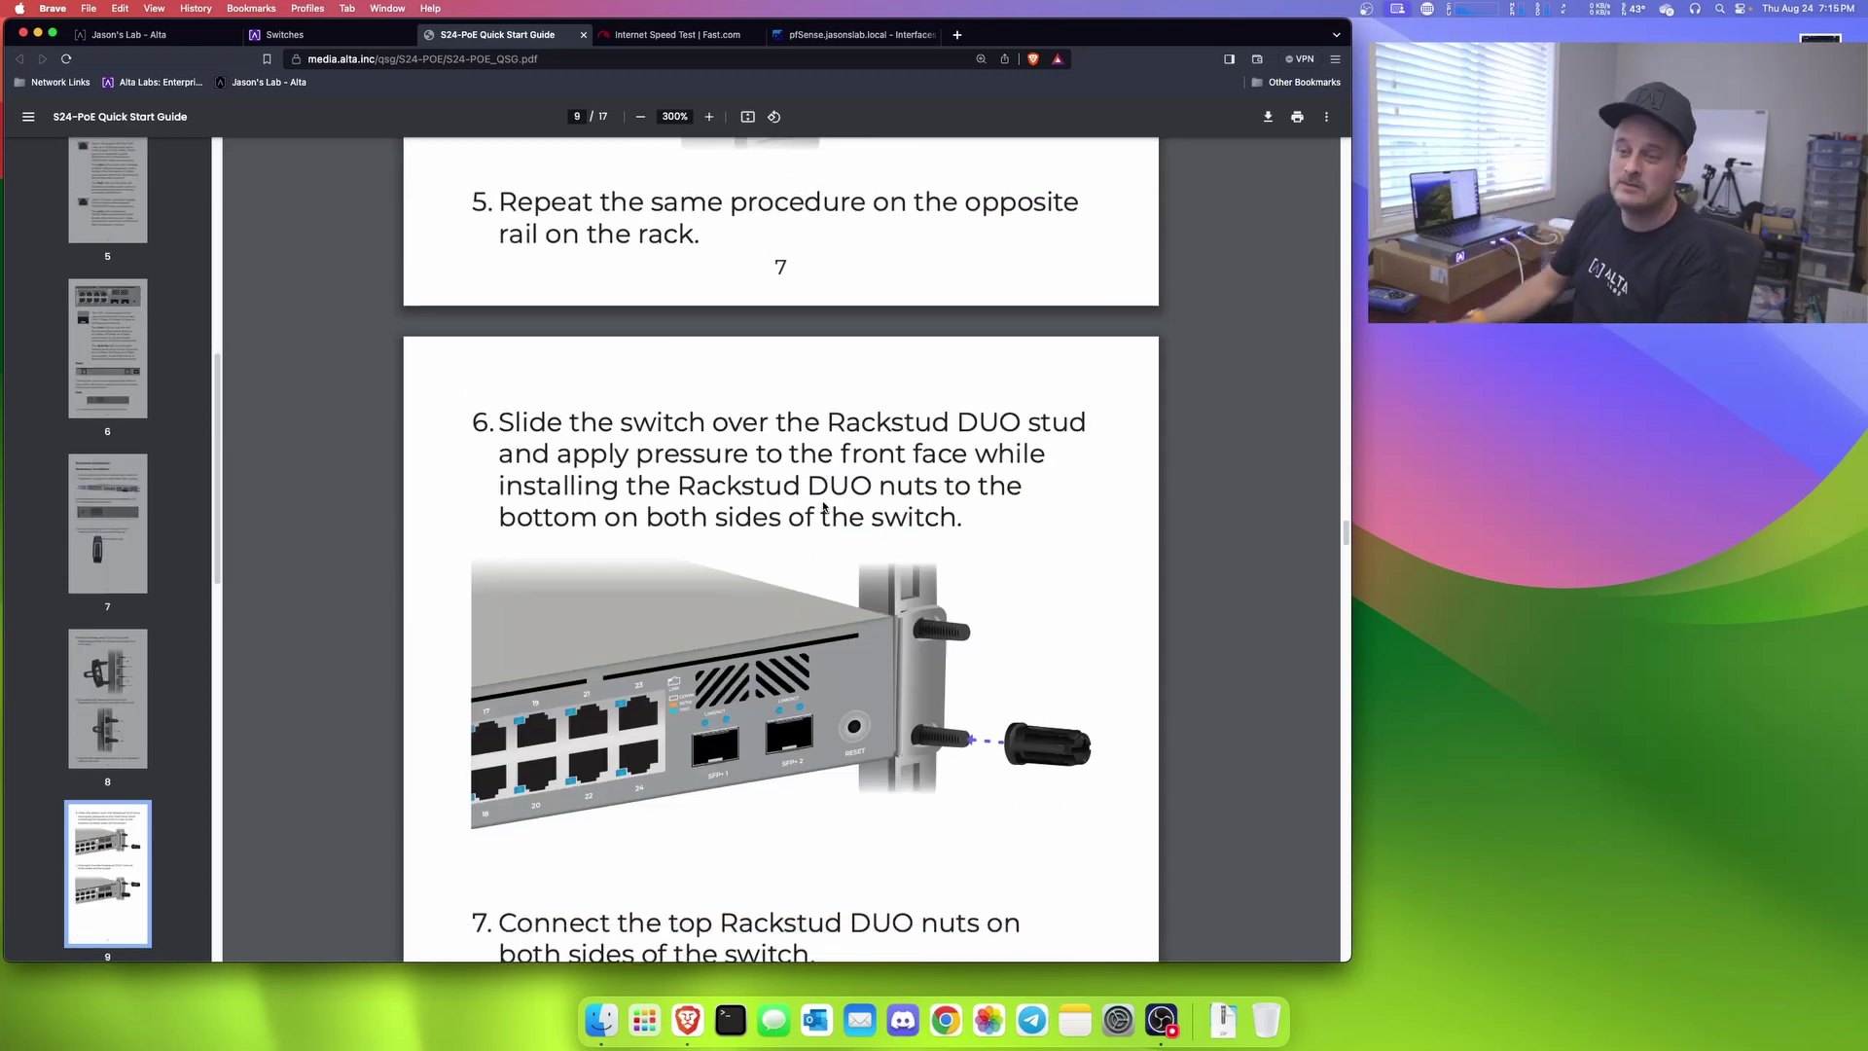
{"action": "scroll", "coordinate": [772, 540], "scroll_direction": "down", "scroll_amount": 10}
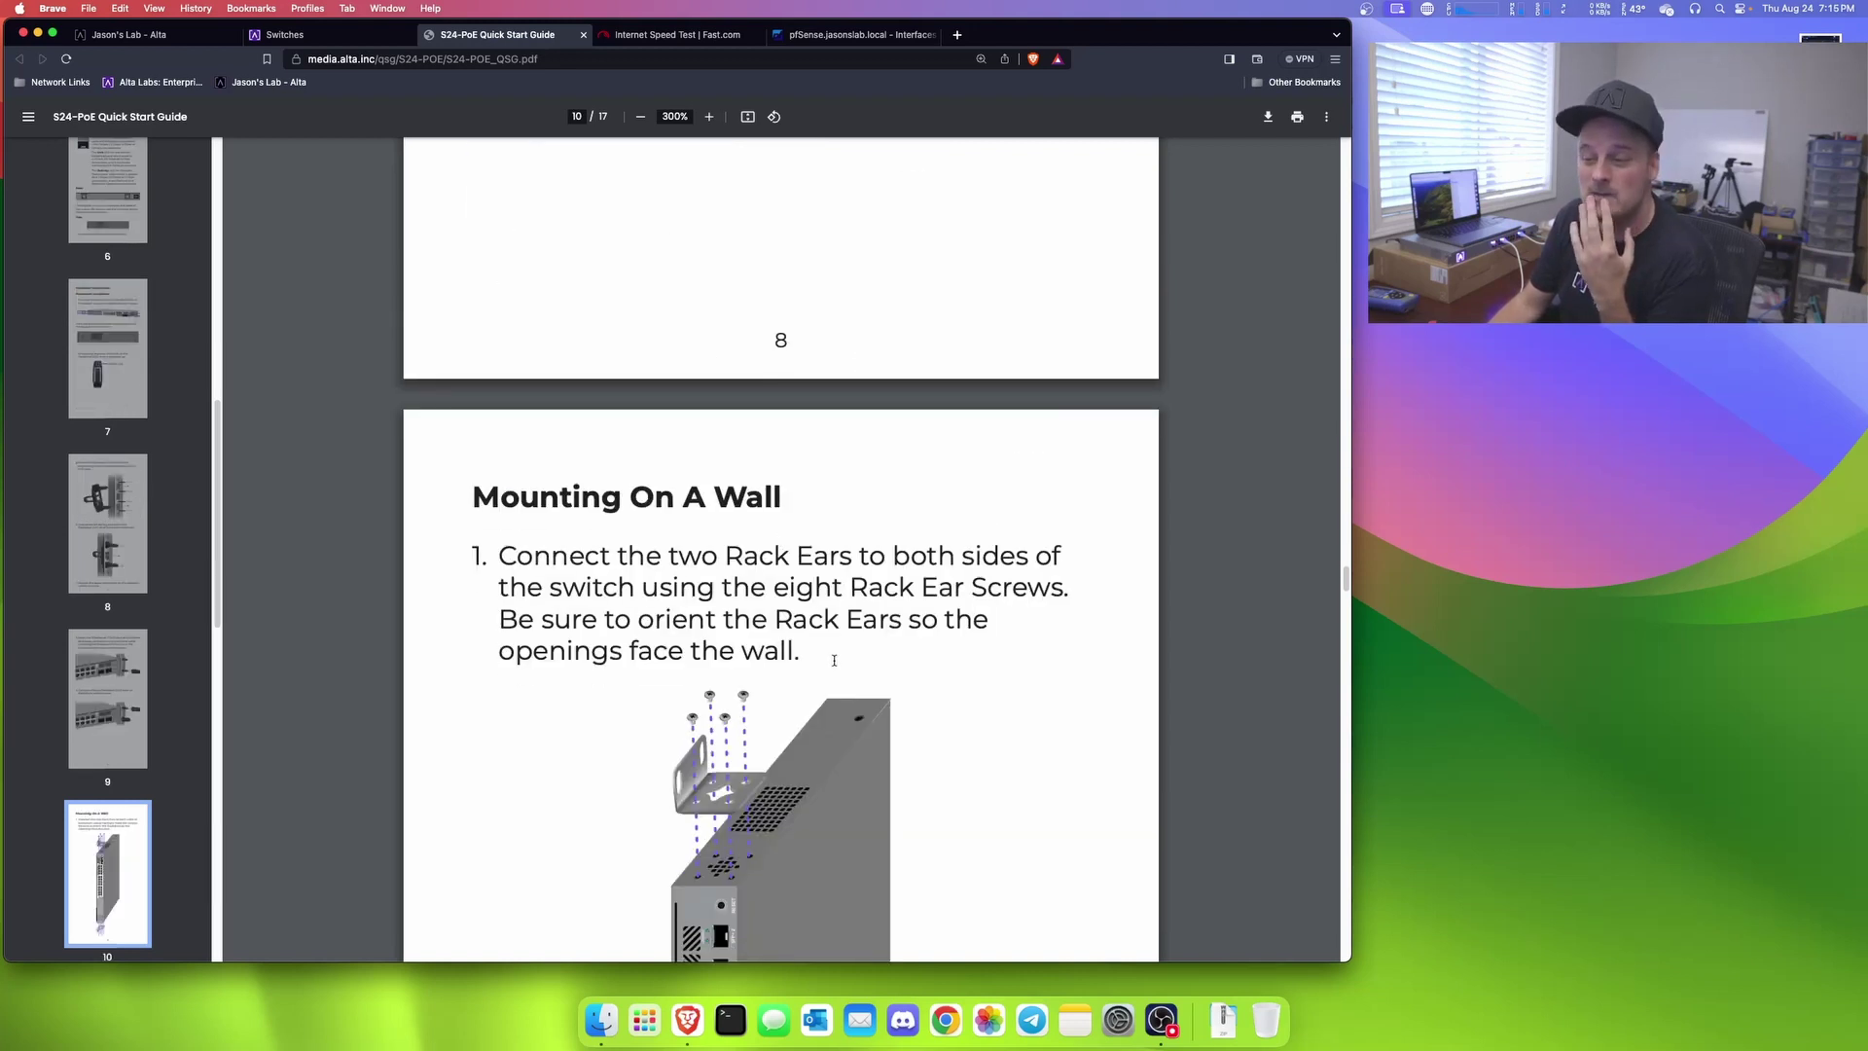
{"action": "scroll", "coordinate": [834, 661], "scroll_direction": "down", "scroll_amount": 10}
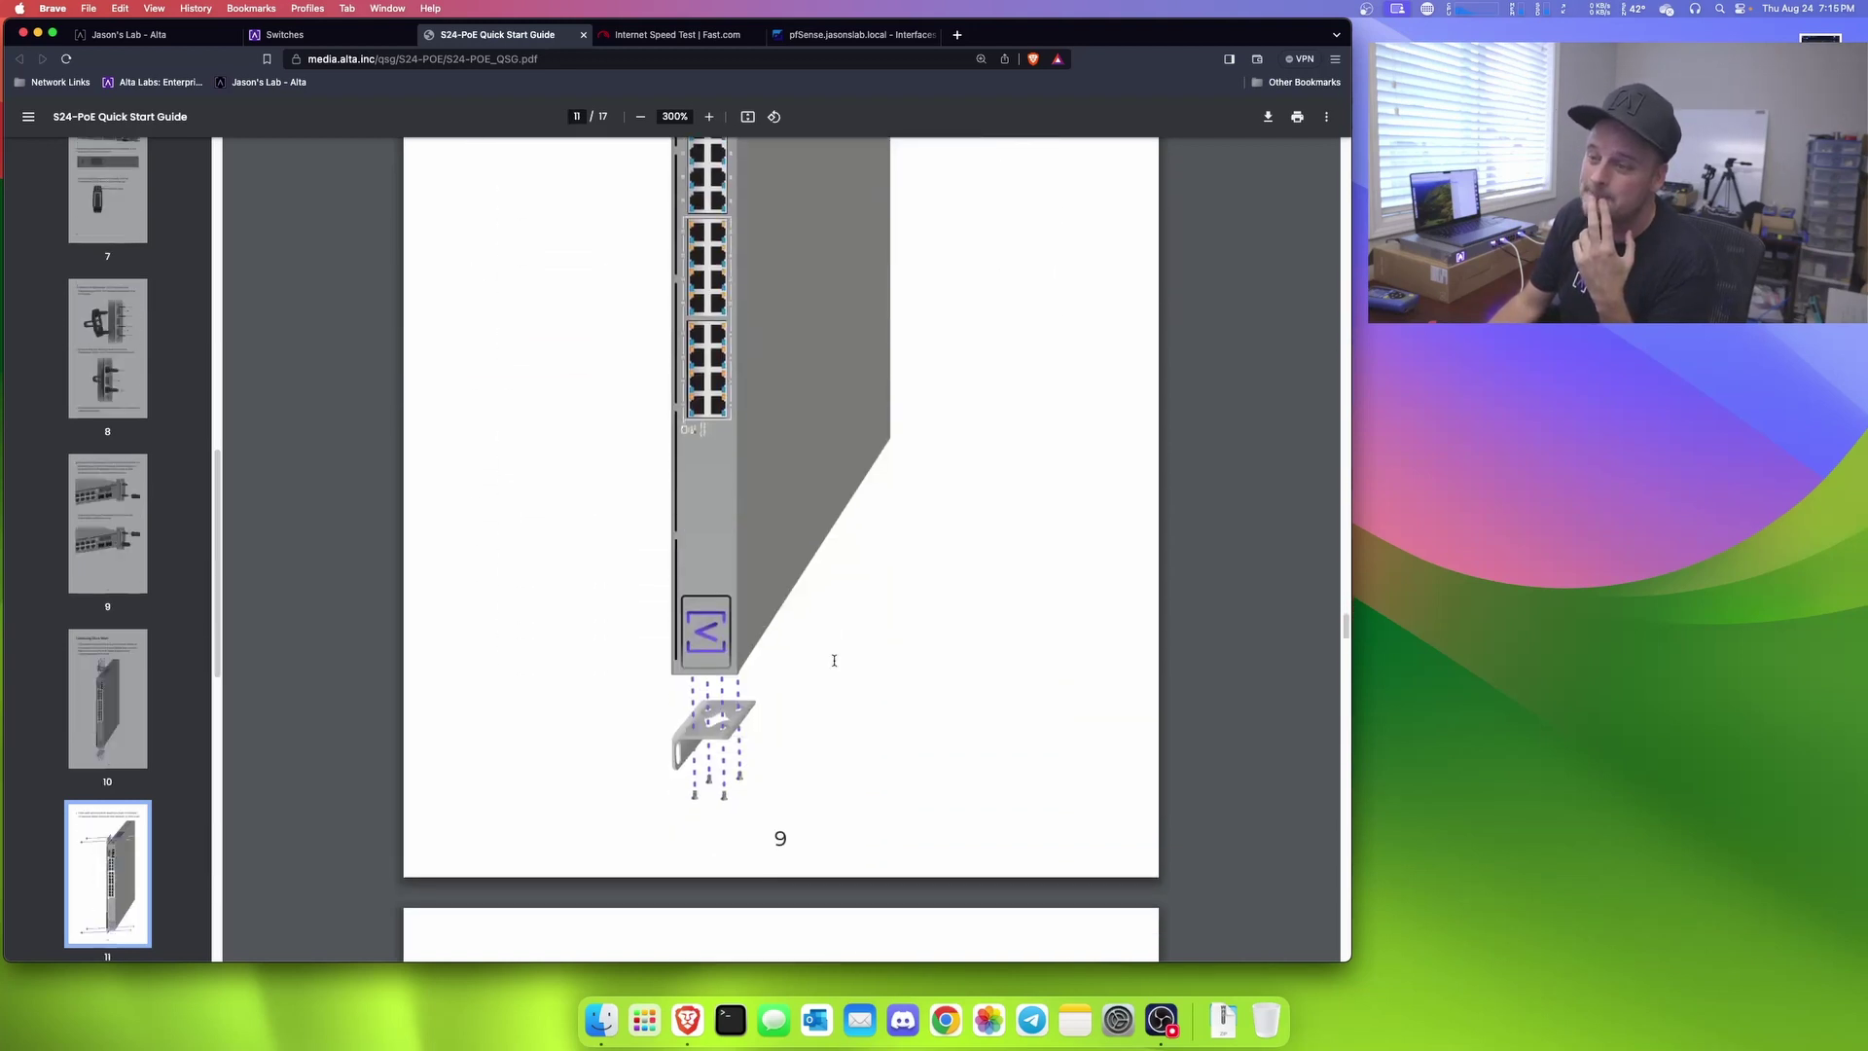
{"action": "scroll", "coordinate": [834, 661], "scroll_direction": "down", "scroll_amount": 5}
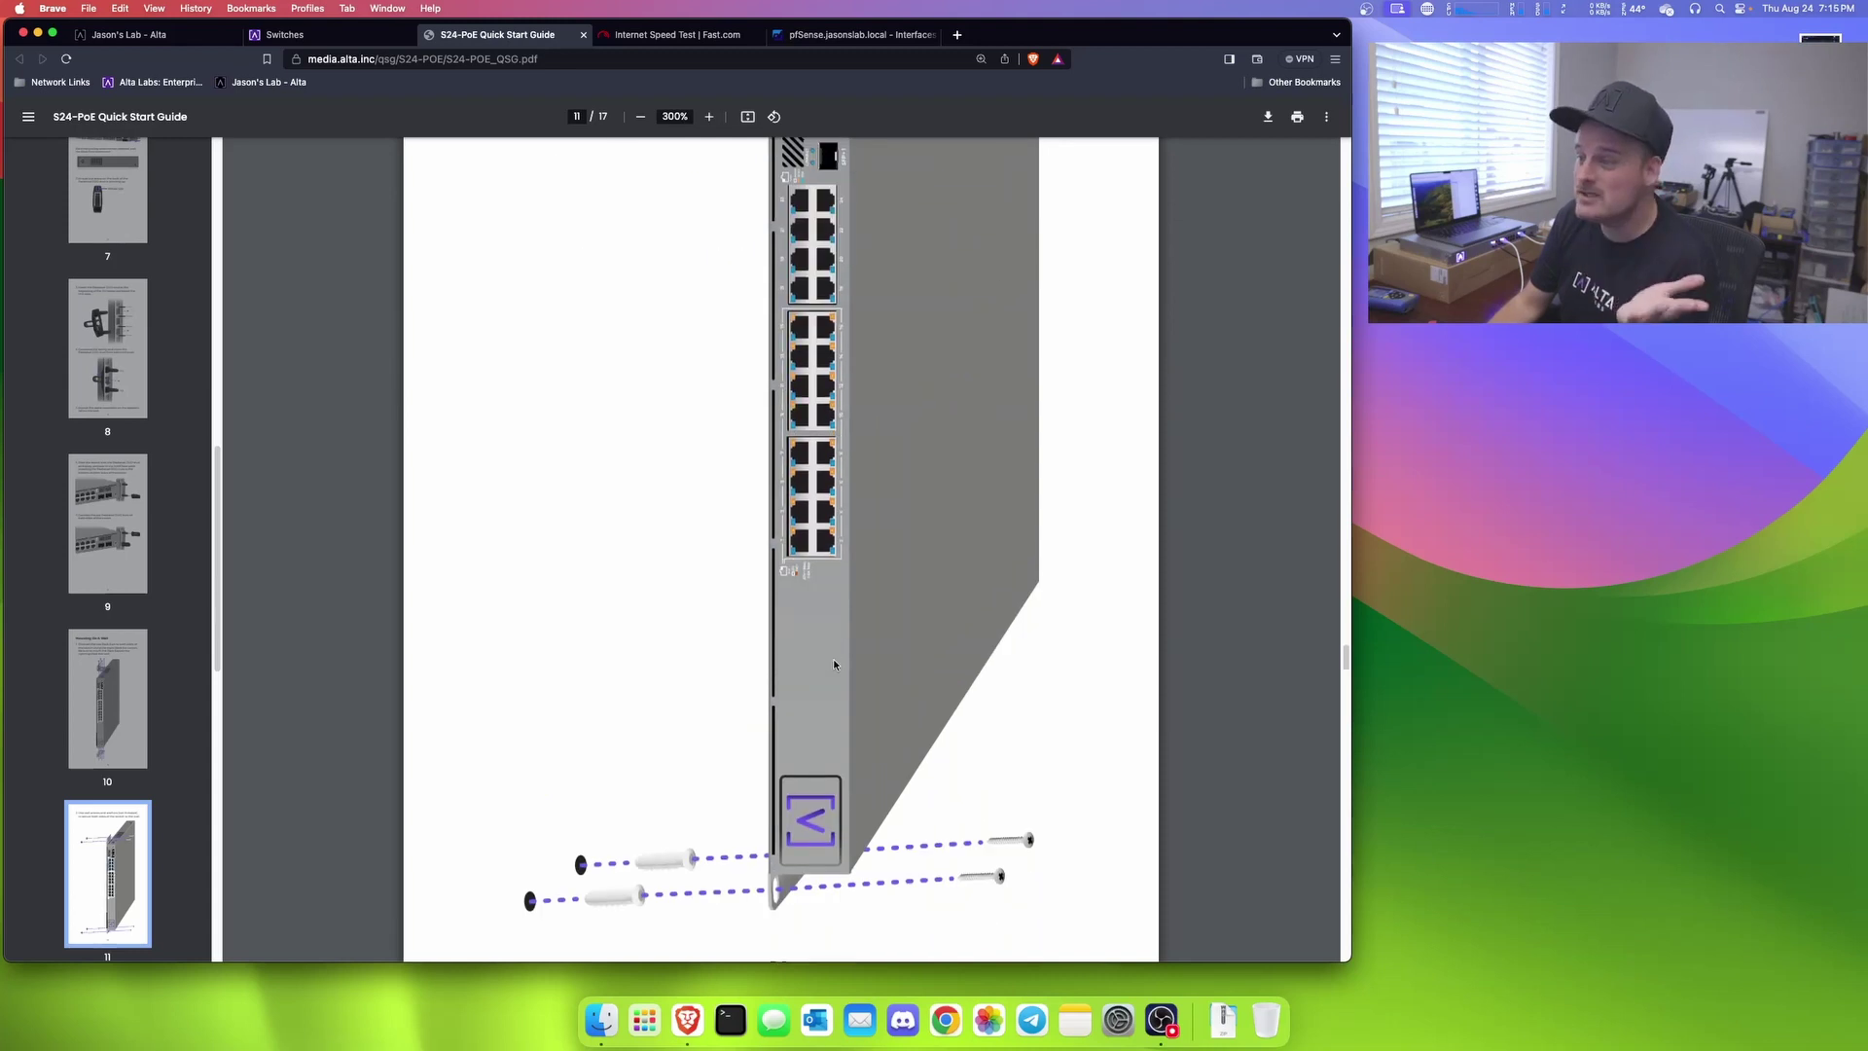
{"action": "scroll", "coordinate": [832, 658], "scroll_direction": "down", "scroll_amount": 10}
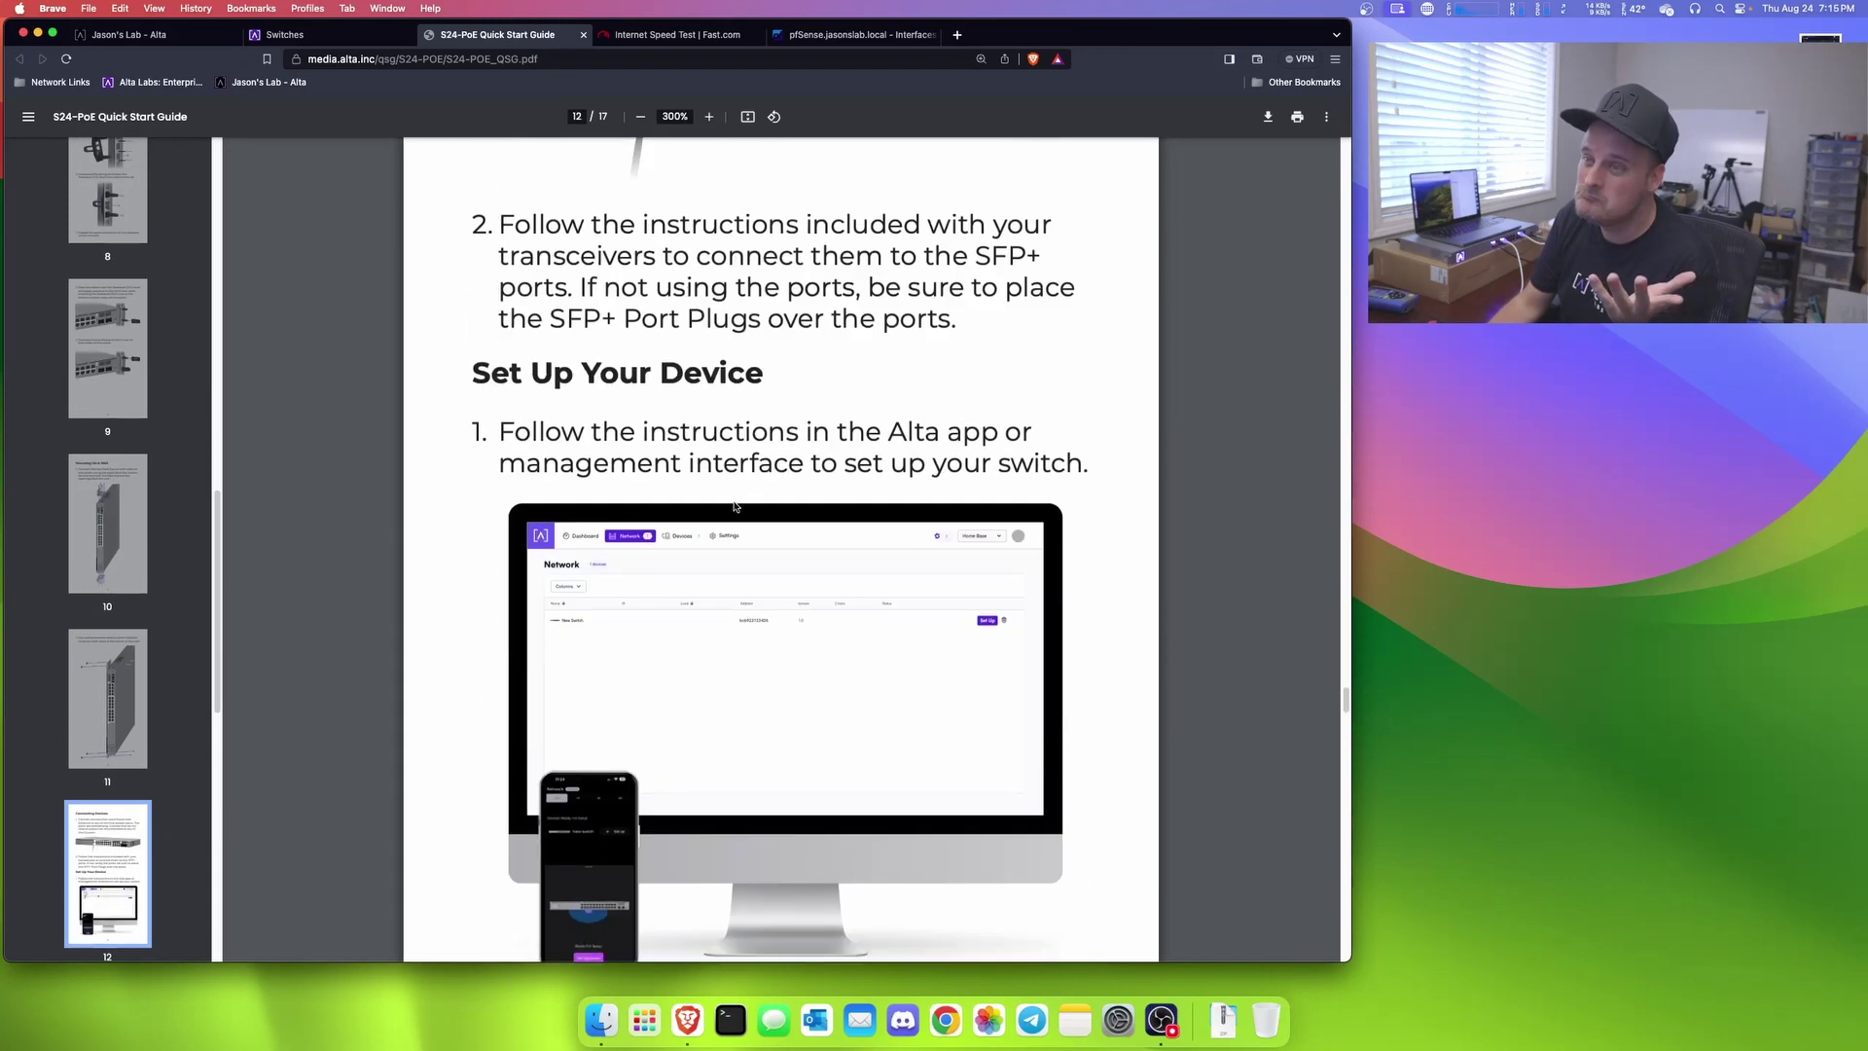
{"action": "scroll", "coordinate": [779, 511], "scroll_direction": "down", "scroll_amount": 20}
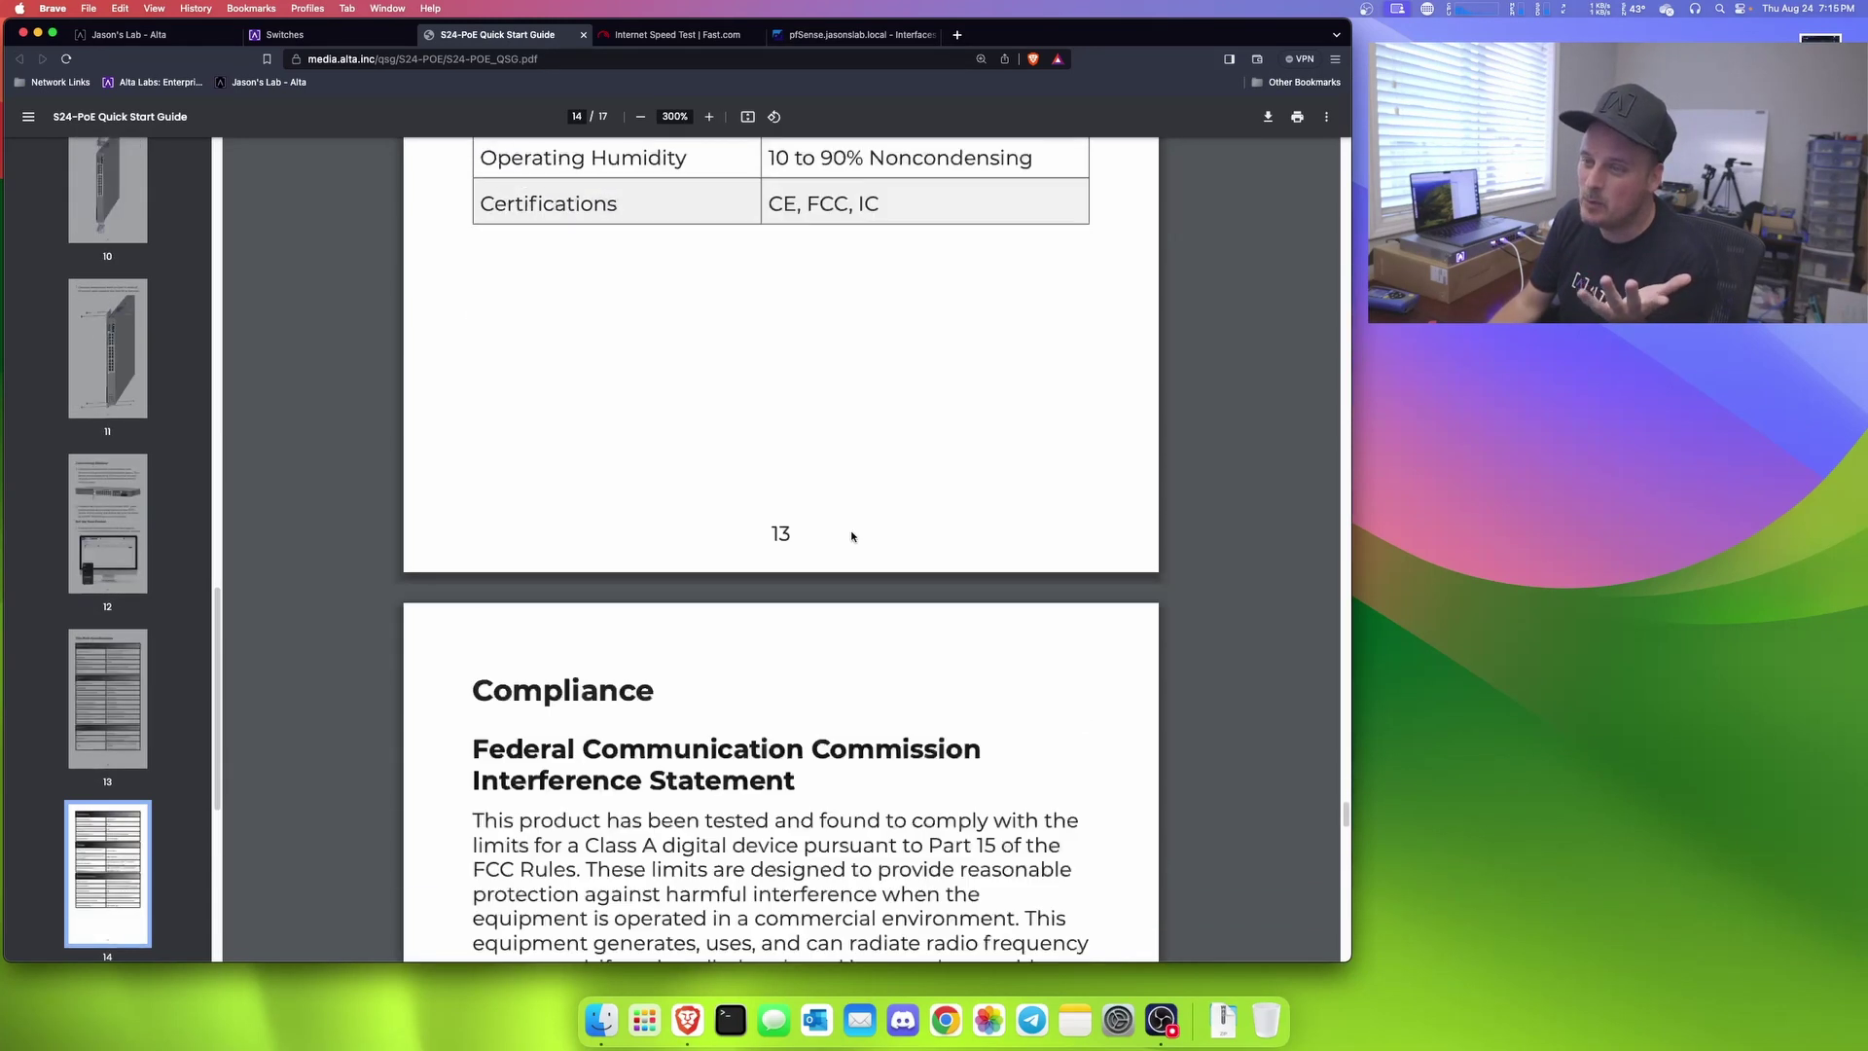
{"action": "left_click", "coordinate": [155, 34]}
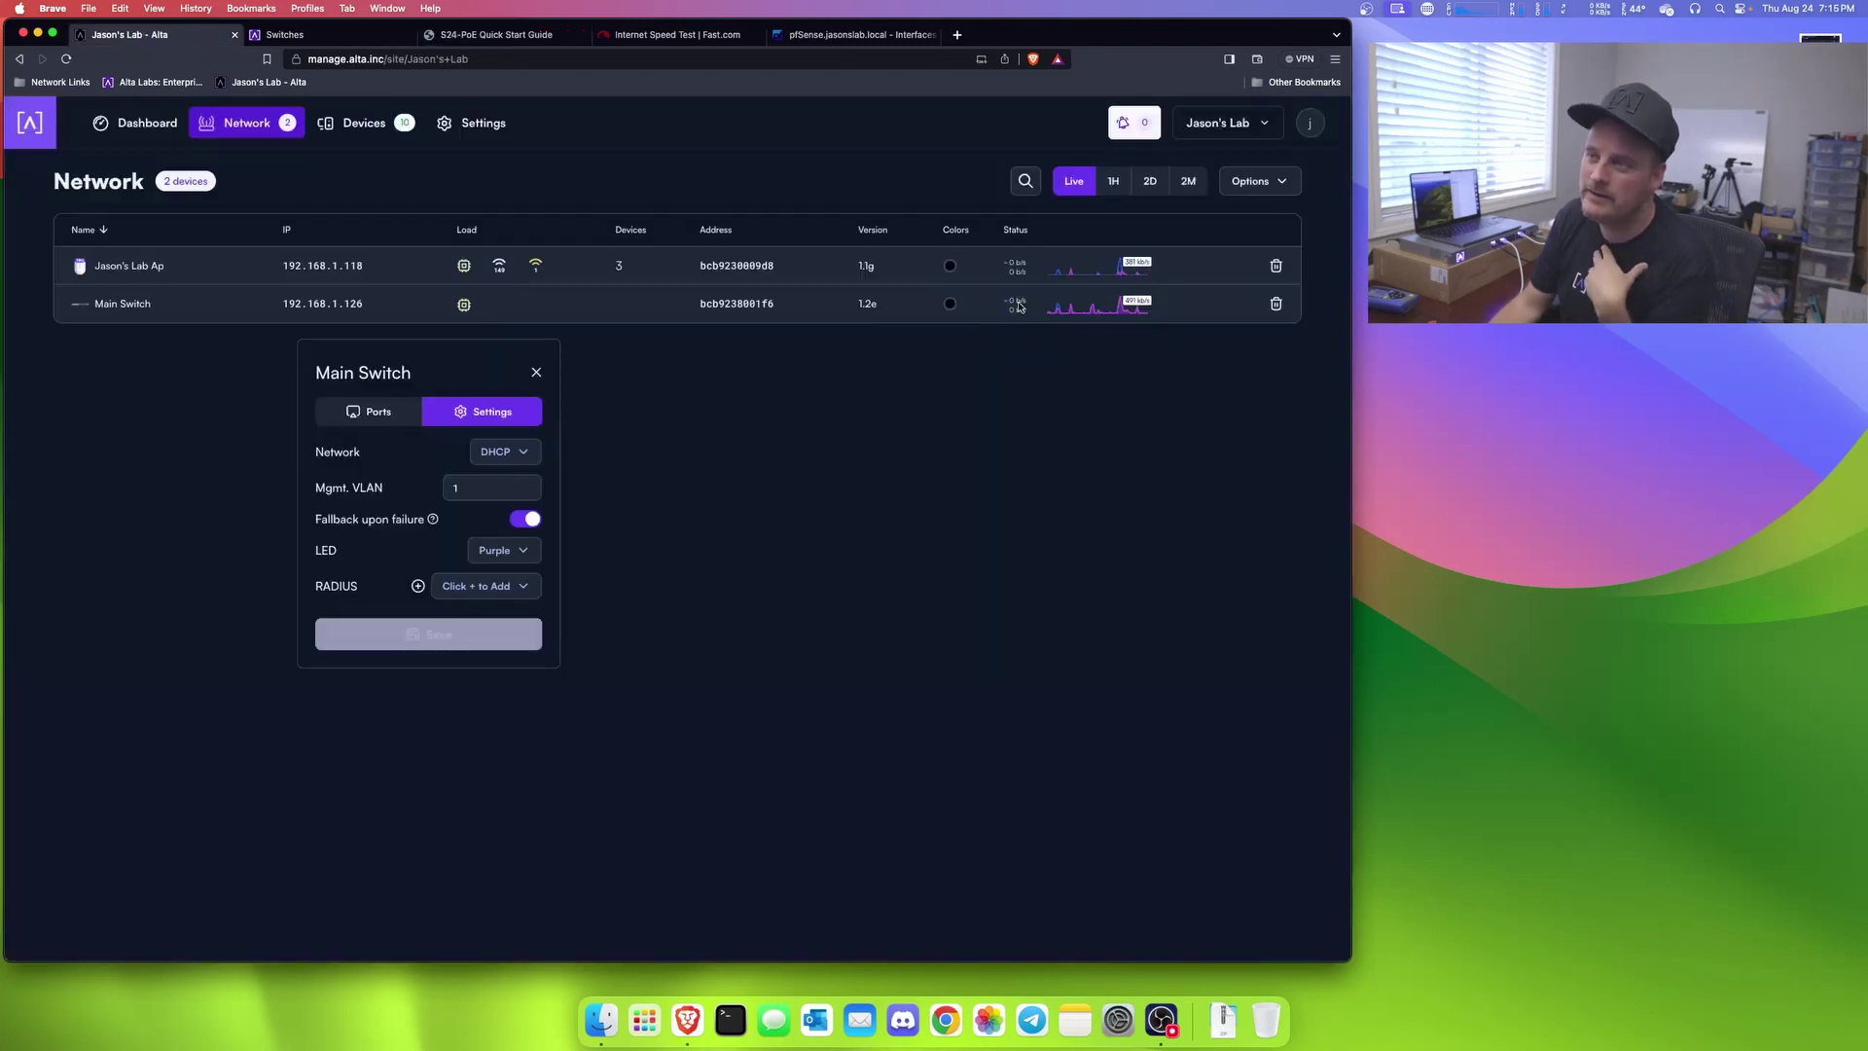